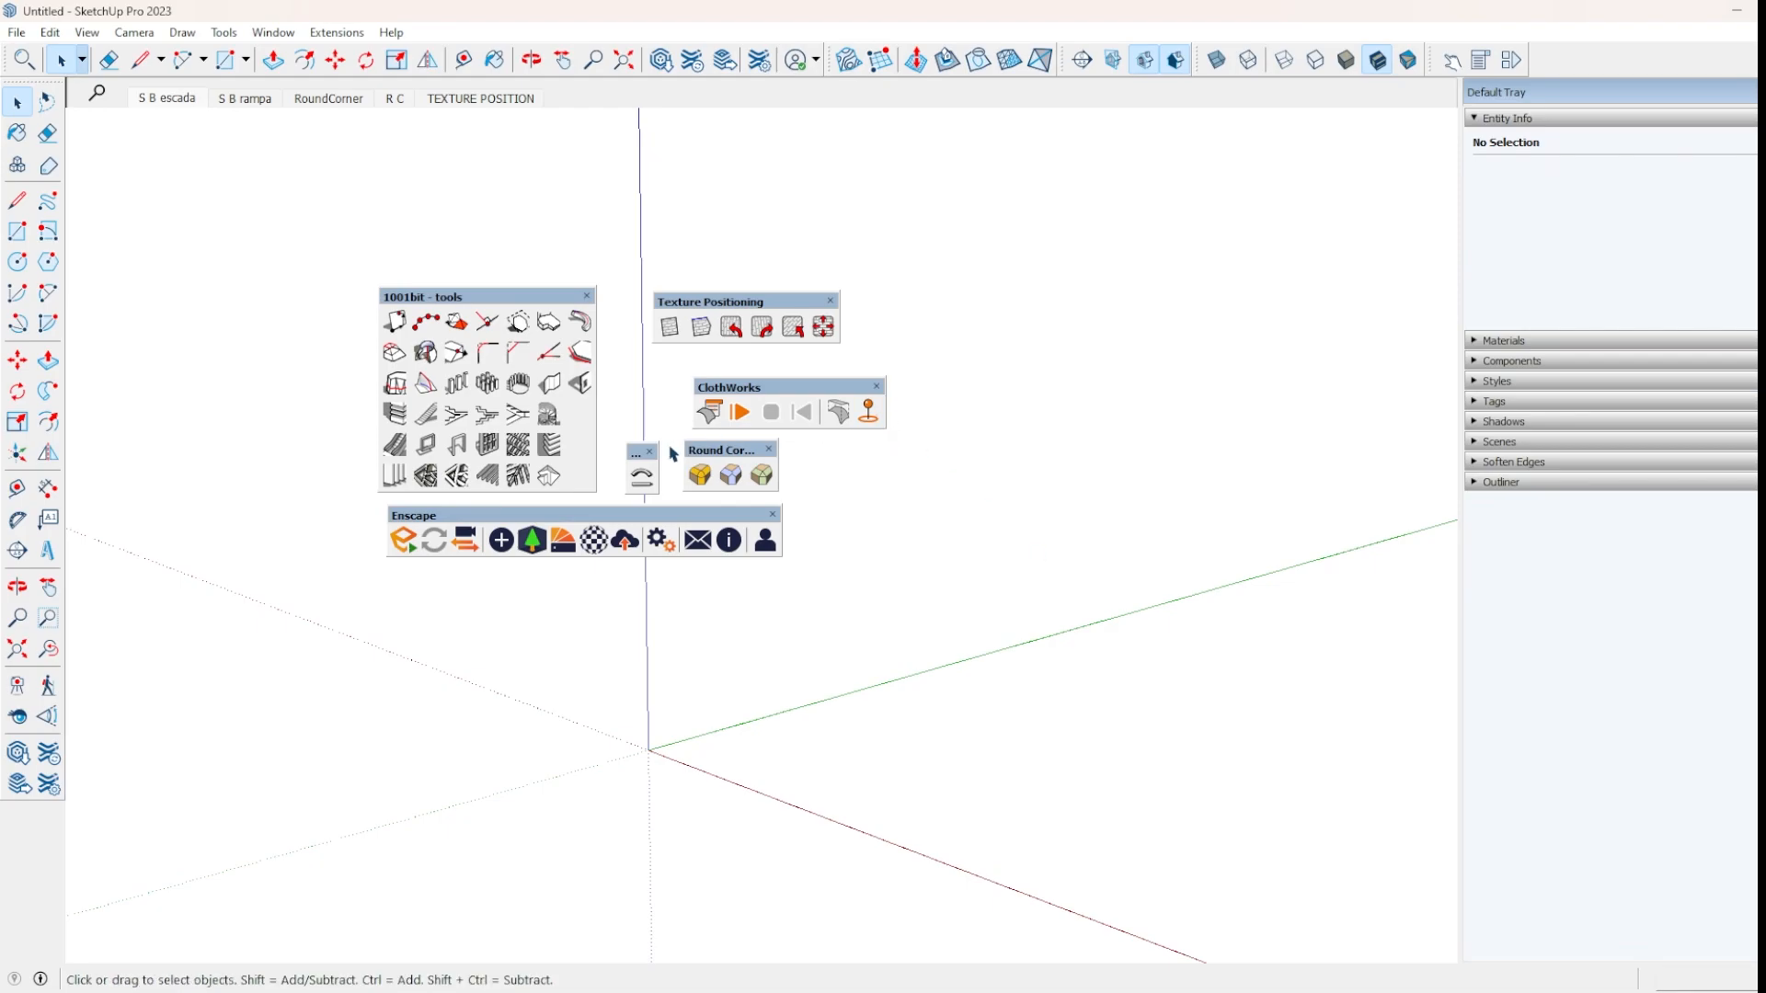
Move the Shape Bender toolbar to an empty area above the staircases.
left_click_drag(640, 454, 713, 172)
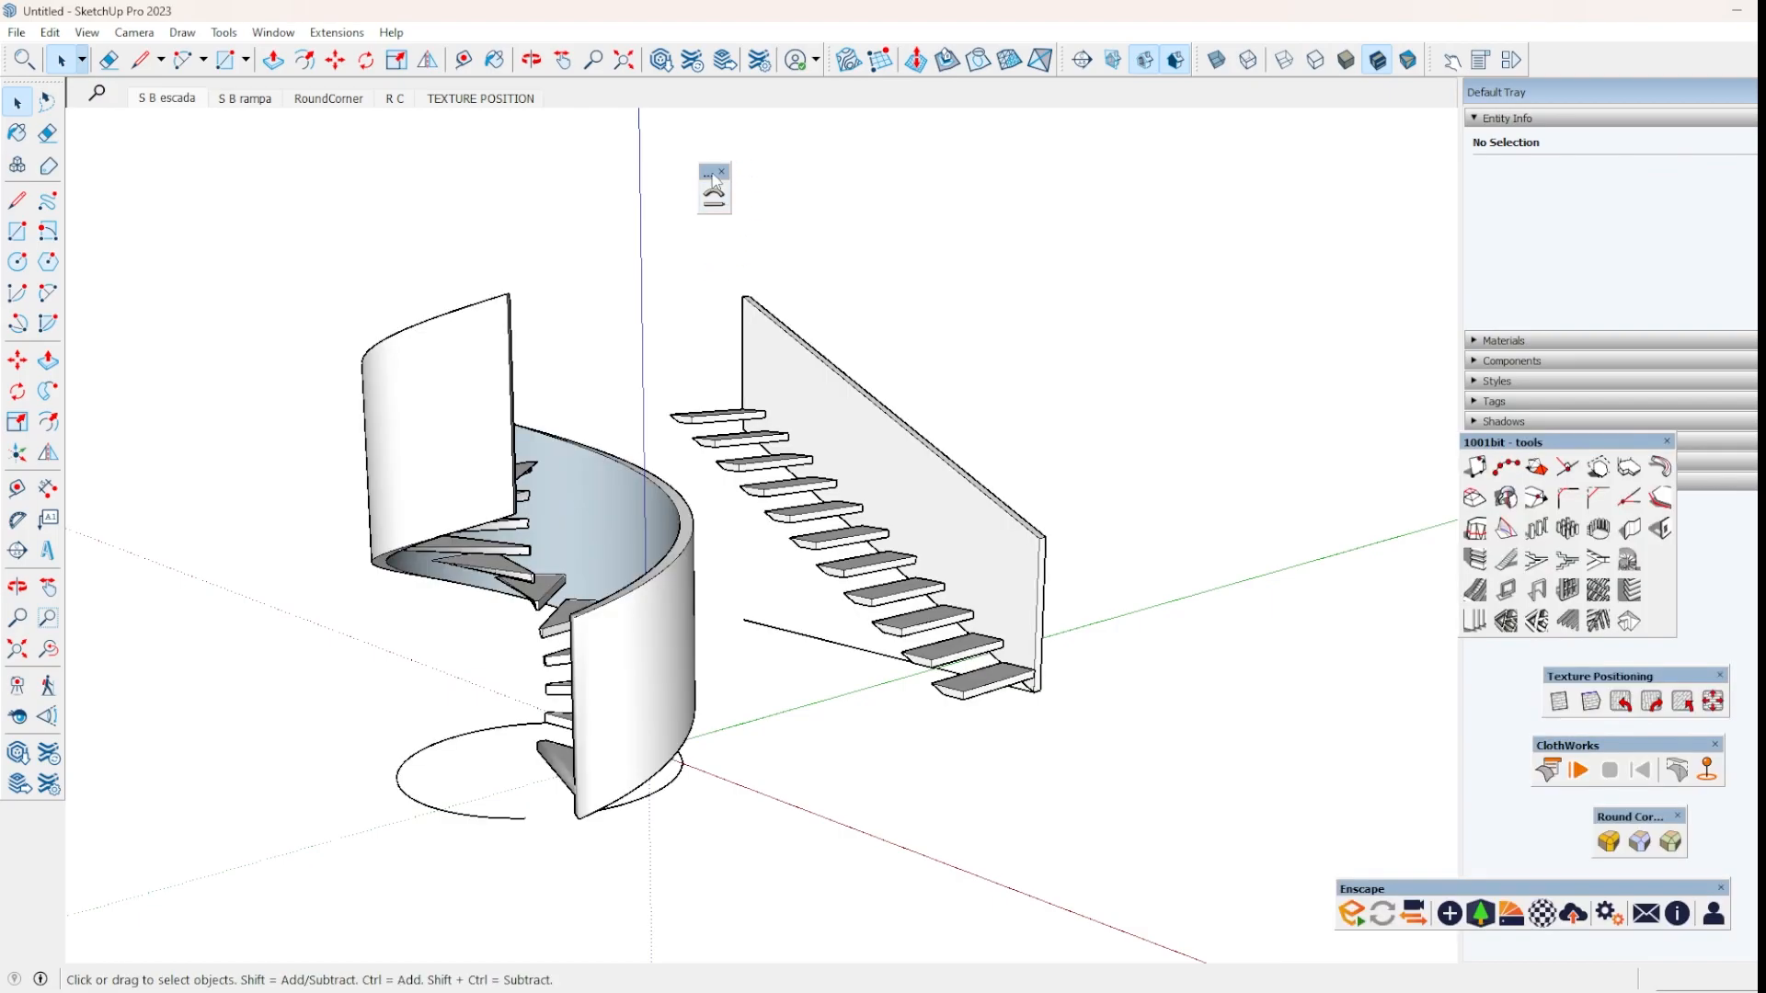
left_click_drag(704, 177, 627, 196)
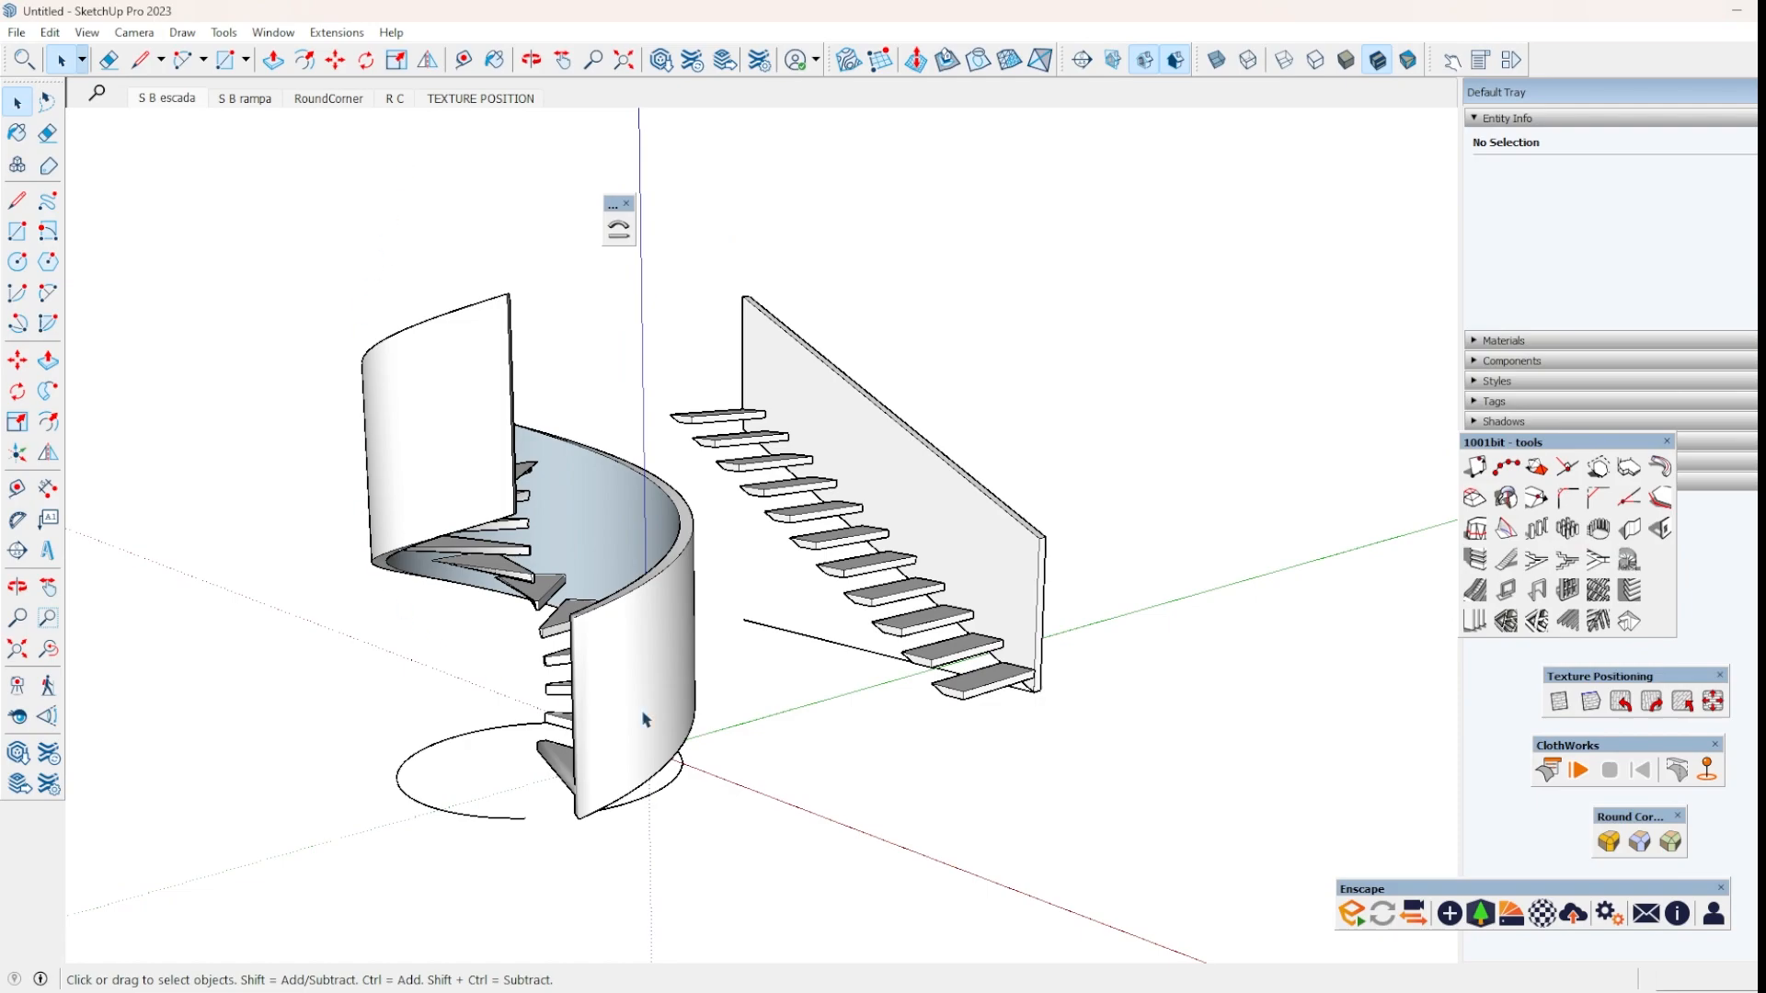
Delete the existing curved staircase, leaving the straight staircase and the open arc on the ground.
left_click(668, 680)
middle_click_drag(745, 757, 497, 804)
left_click(225, 99)
middle_click_drag(927, 650, 664, 713)
key("Page_Up")
left_click(808, 663)
middle_click_drag(808, 663, 863, 593)
Inspect the straight staircase group, the straight line at its base and the open arc on the ground.
left_click(862, 591)
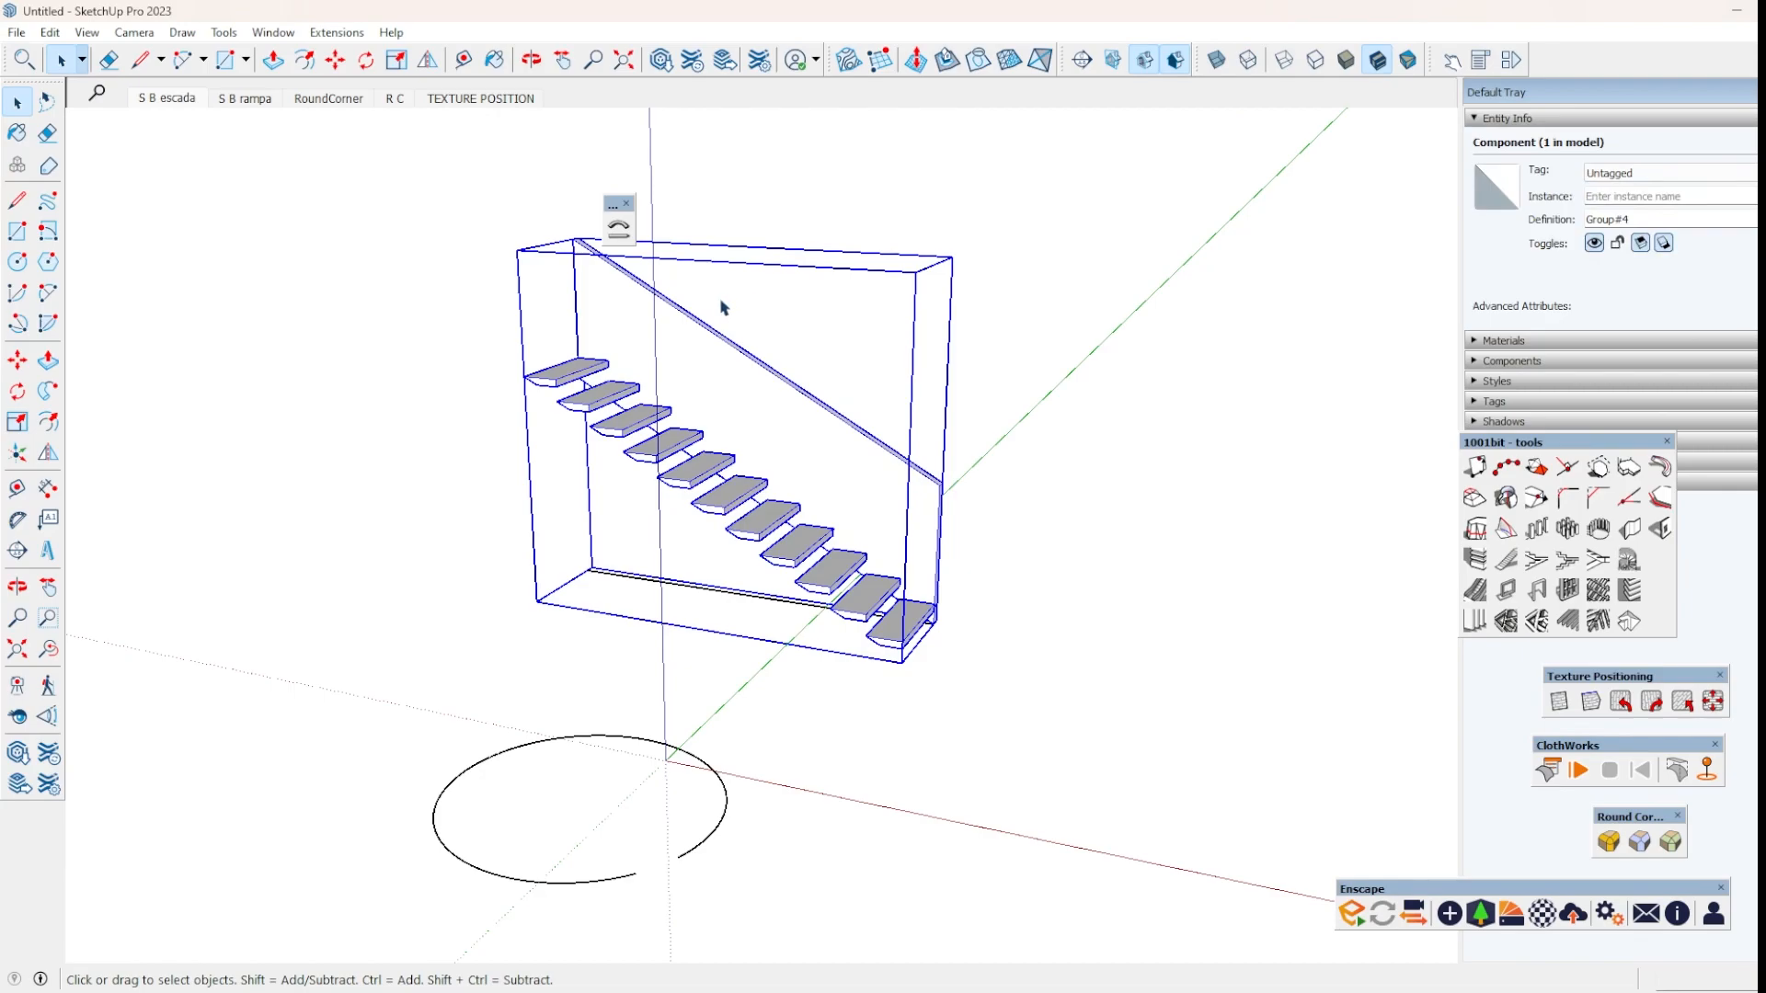
scroll(910, 538, "up", 2)
middle_click_drag(930, 552, 844, 628)
left_click(1118, 780)
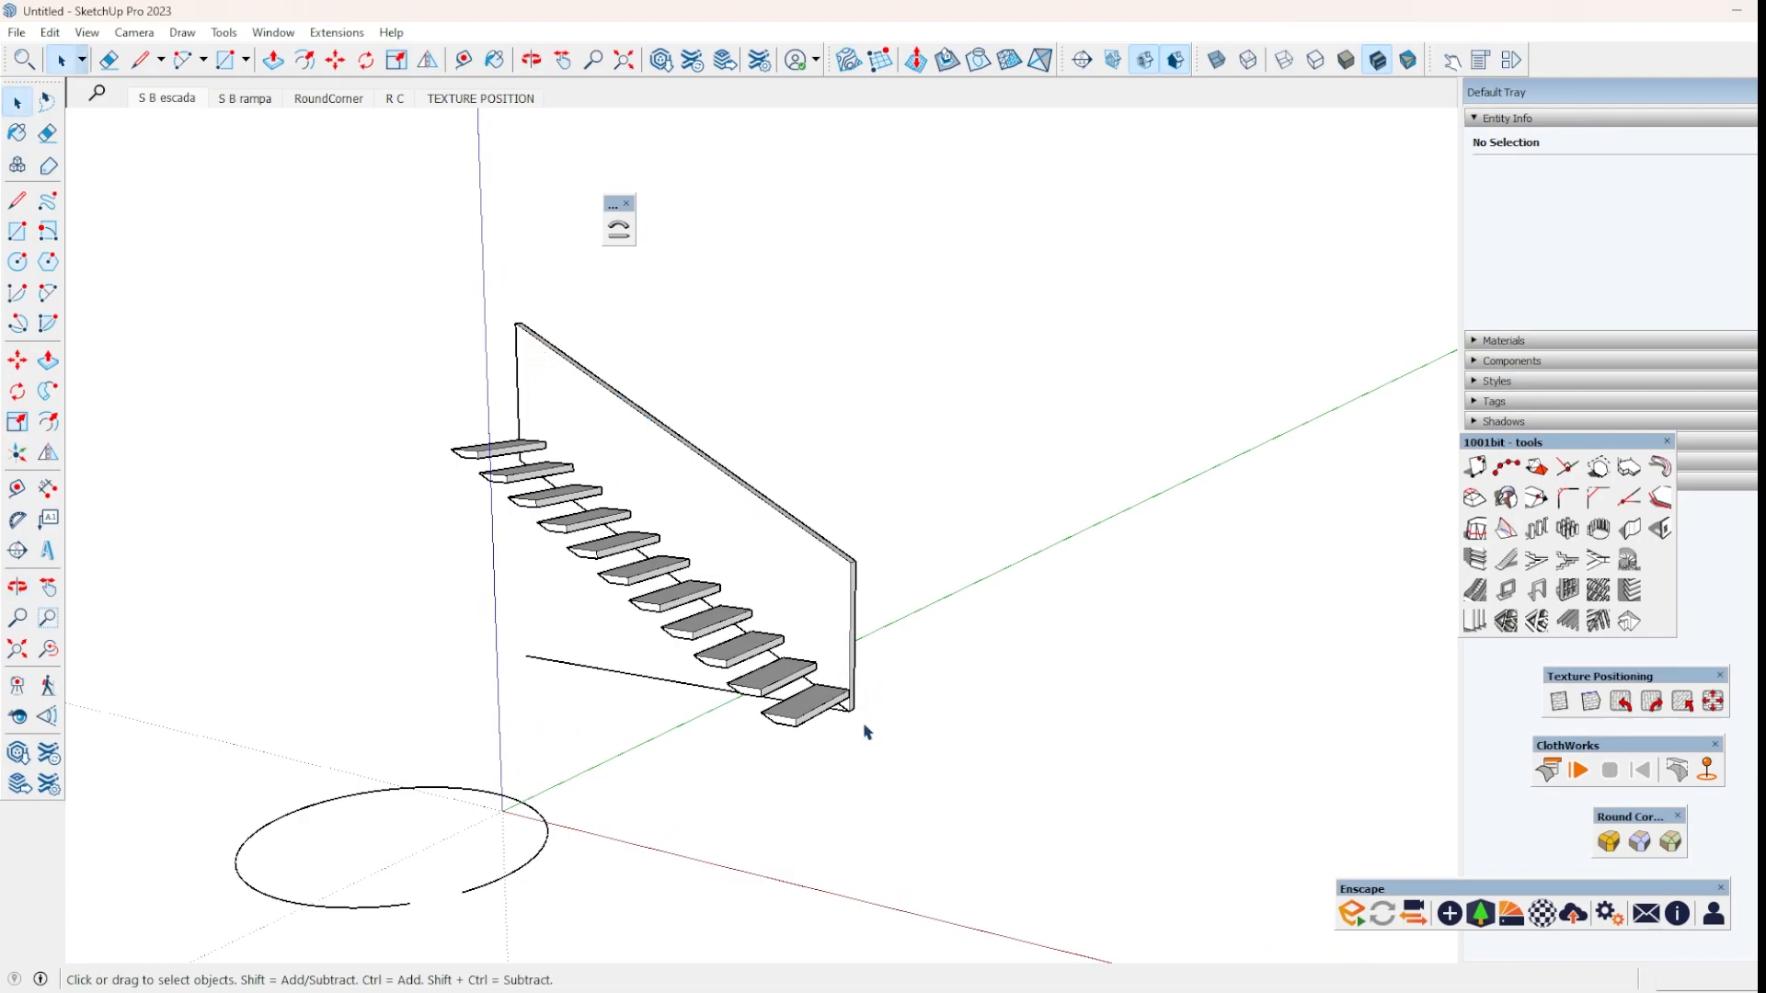
left_click(823, 594)
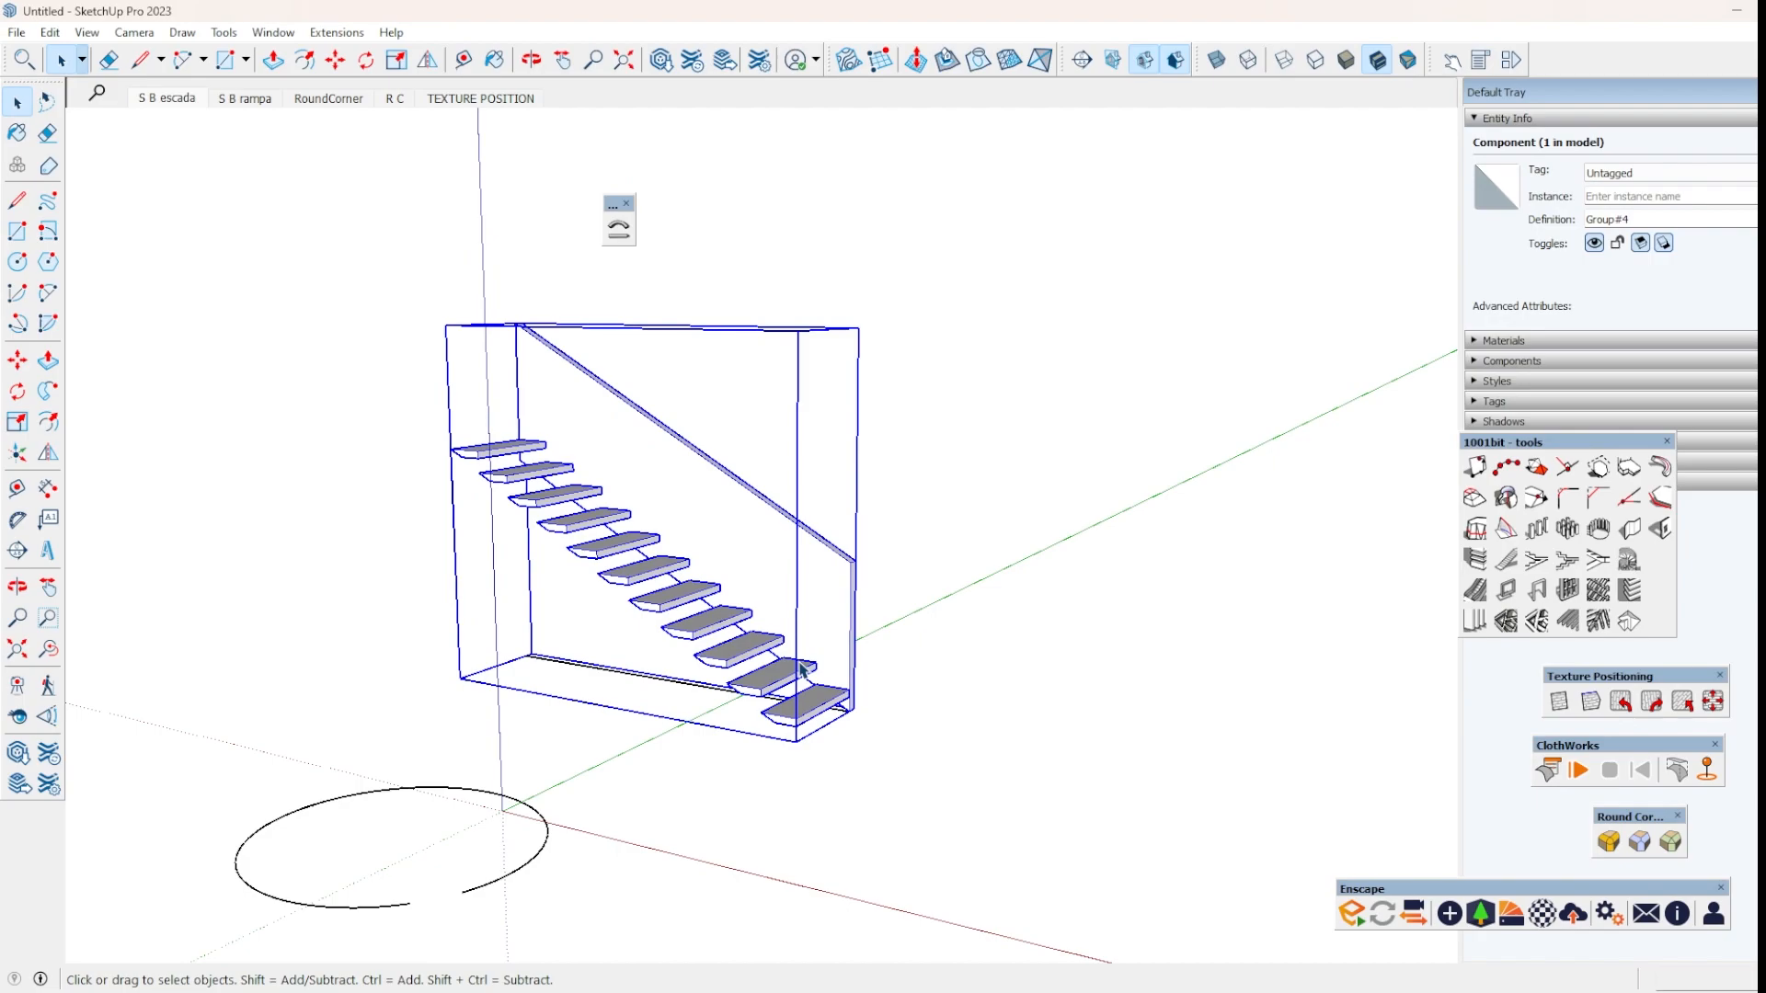
left_click(931, 684)
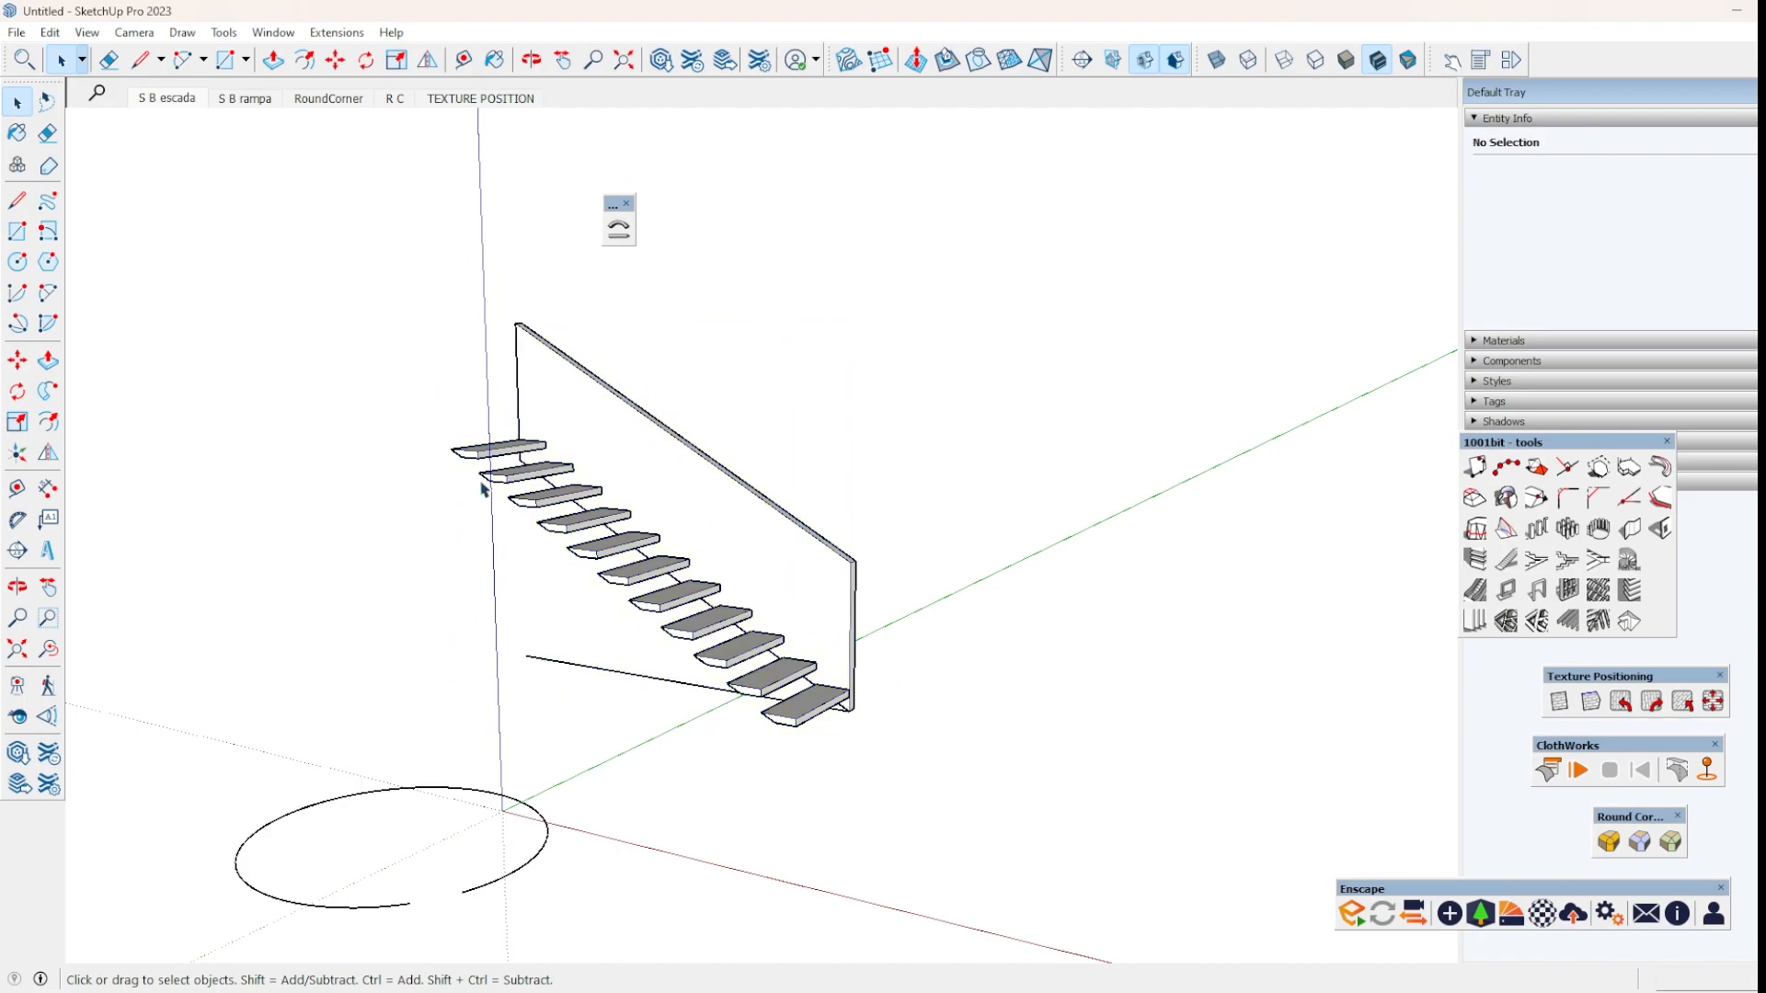
left_click(641, 677)
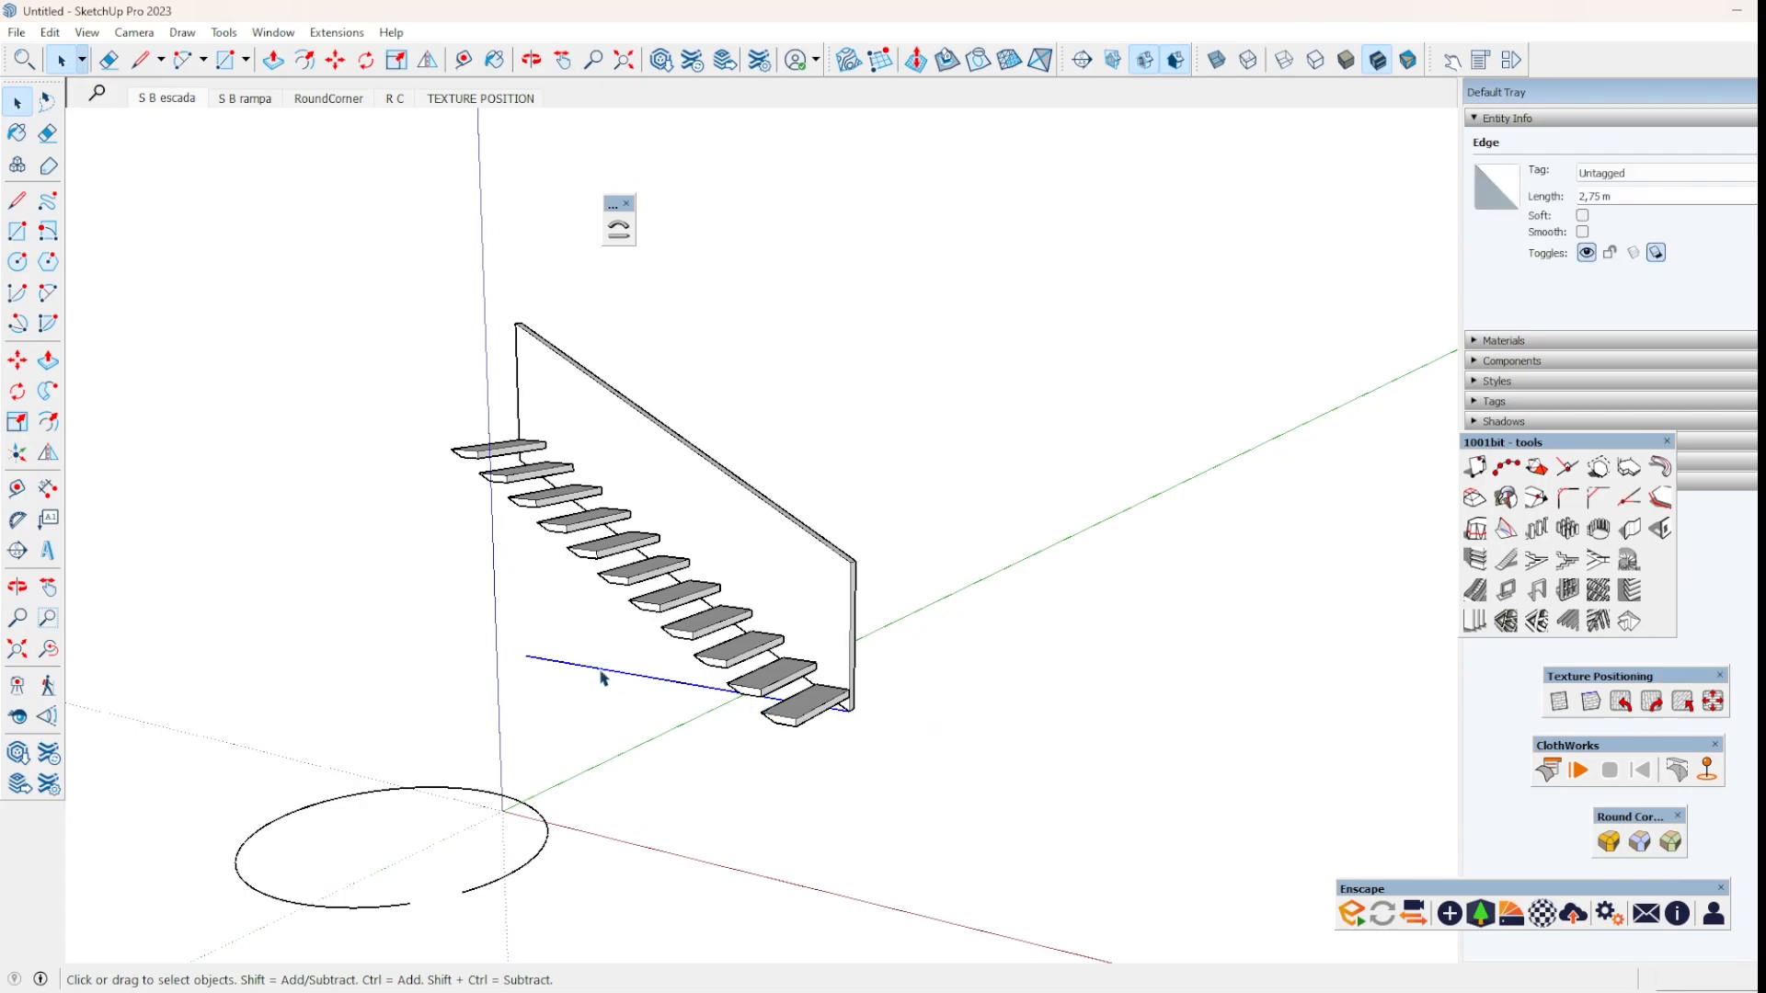
left_click(633, 541)
left_click(1081, 751)
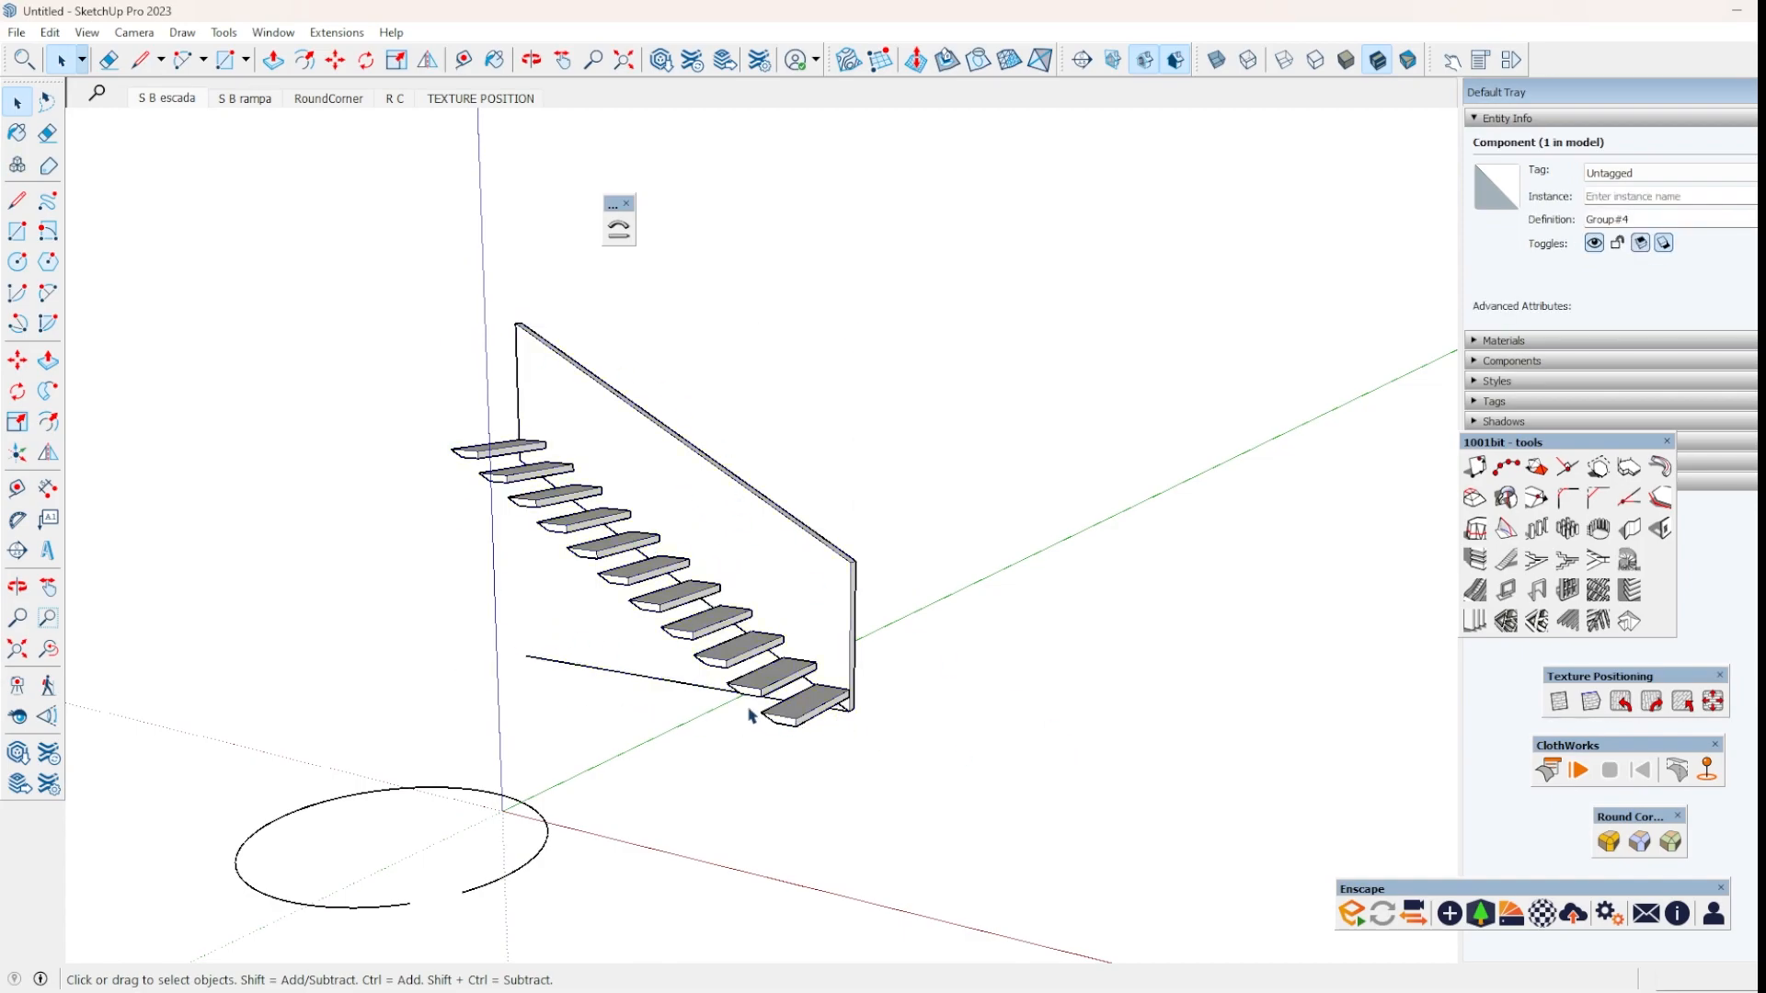
left_click(847, 714)
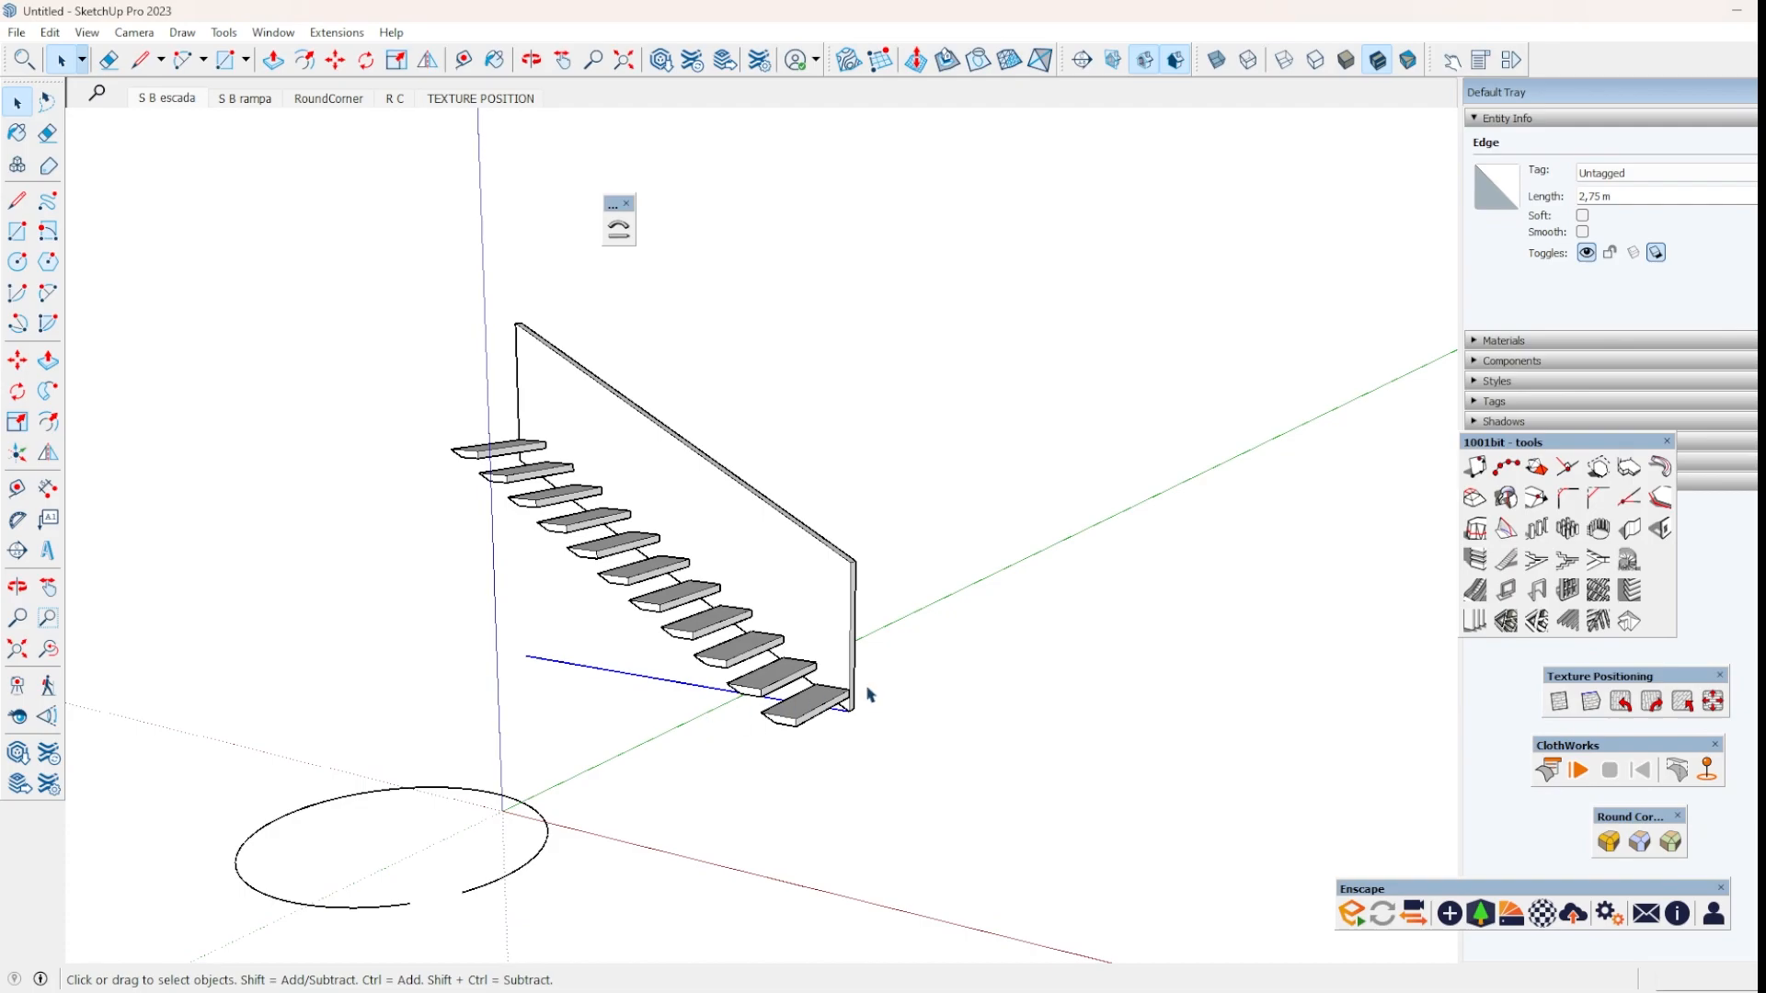
scroll(872, 696, "down", 2)
left_click(644, 785)
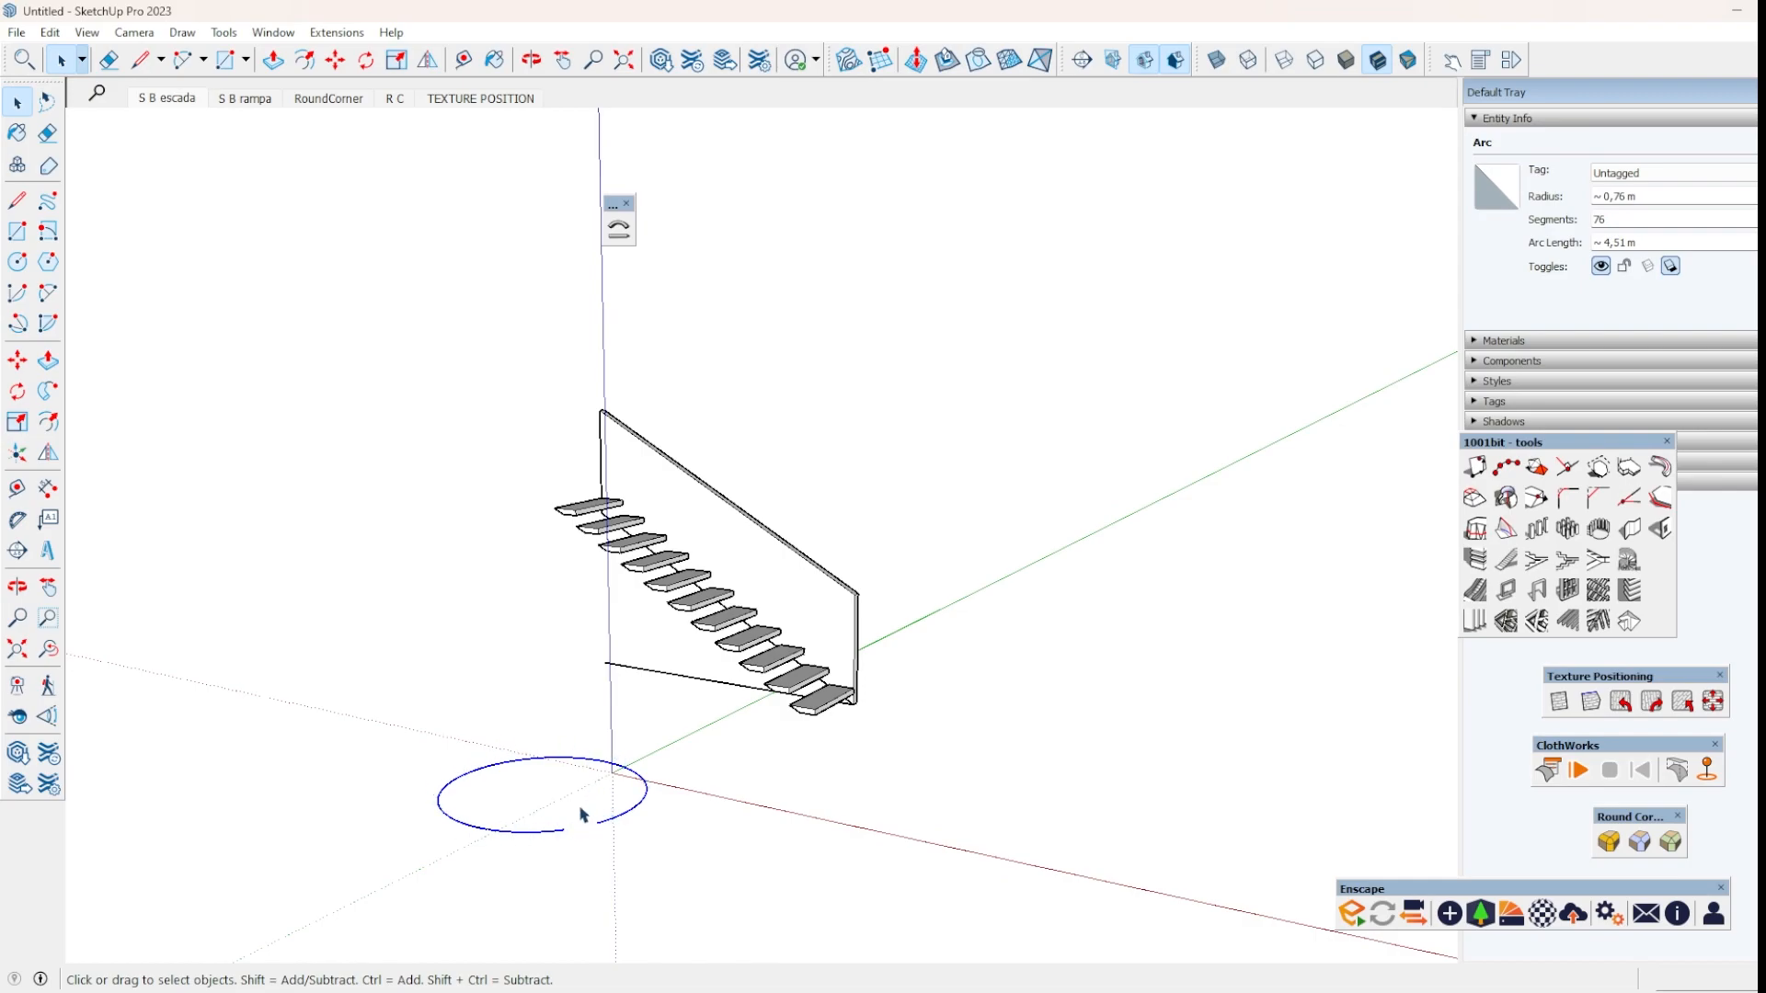
left_click(856, 762)
scroll(650, 797, "up", 3)
middle_click_drag(773, 815, 686, 806)
Preview a Shape Bender bend of the straight staircase group, using its base line and the open ground arc.
left_click(864, 479)
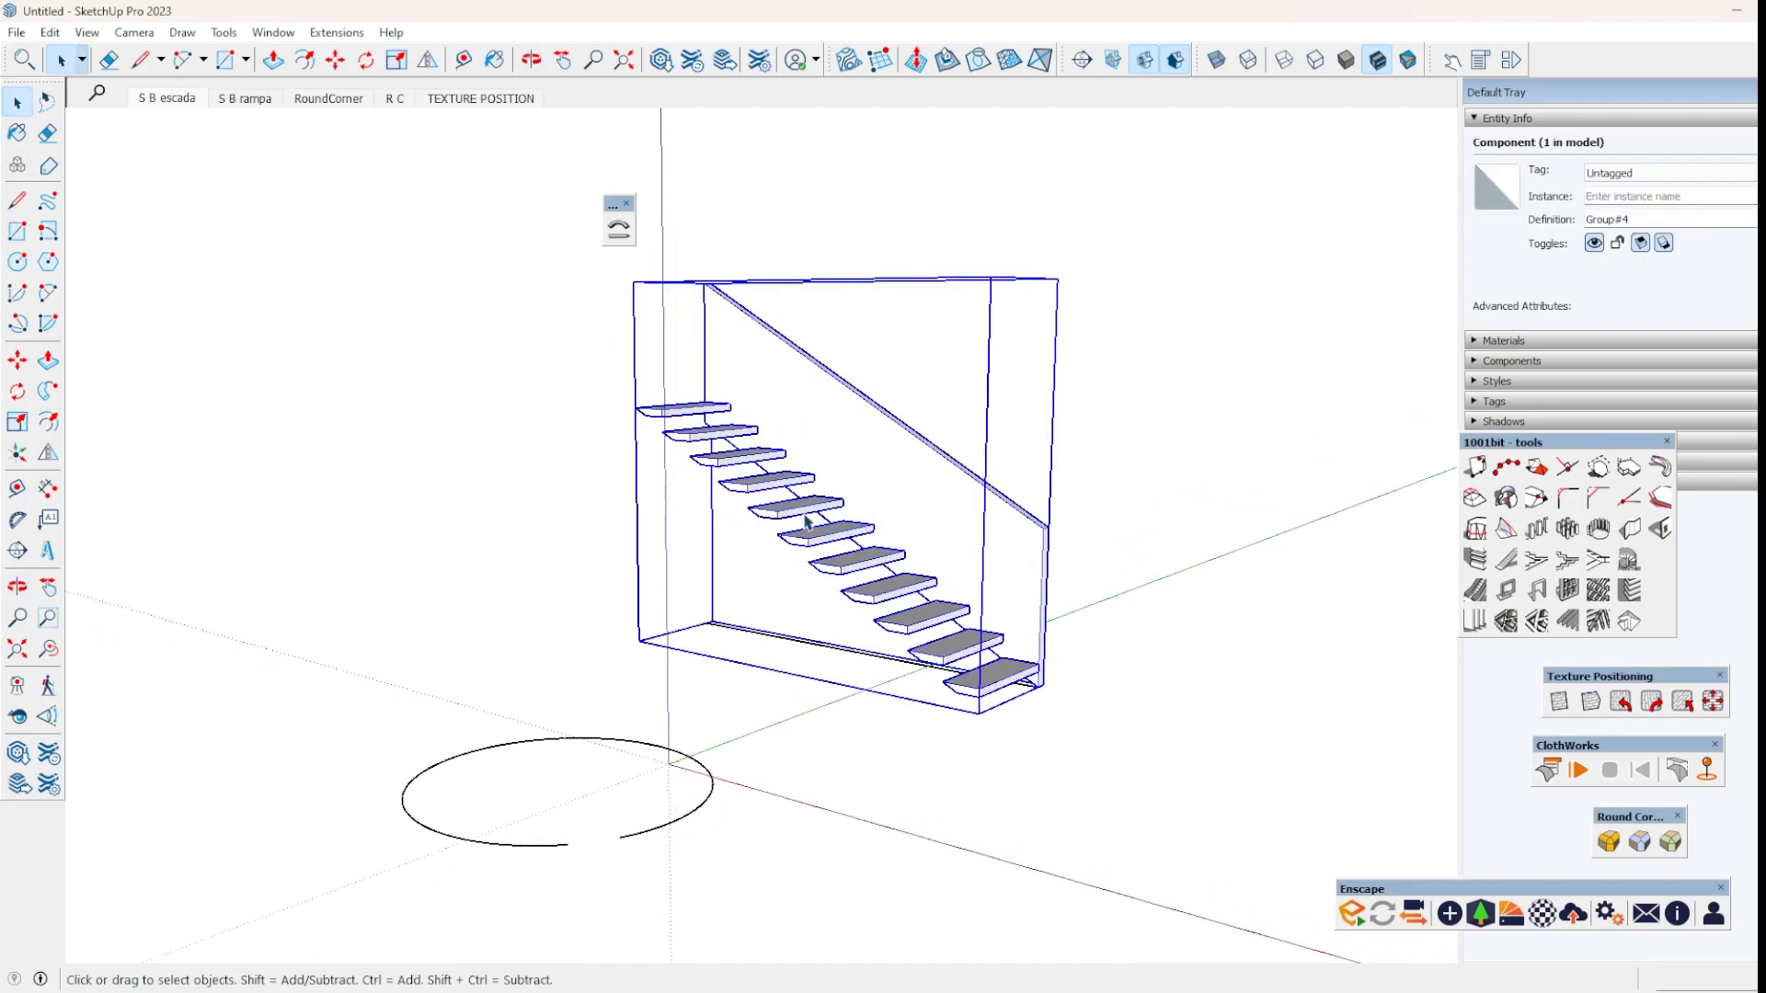
left_click(619, 235)
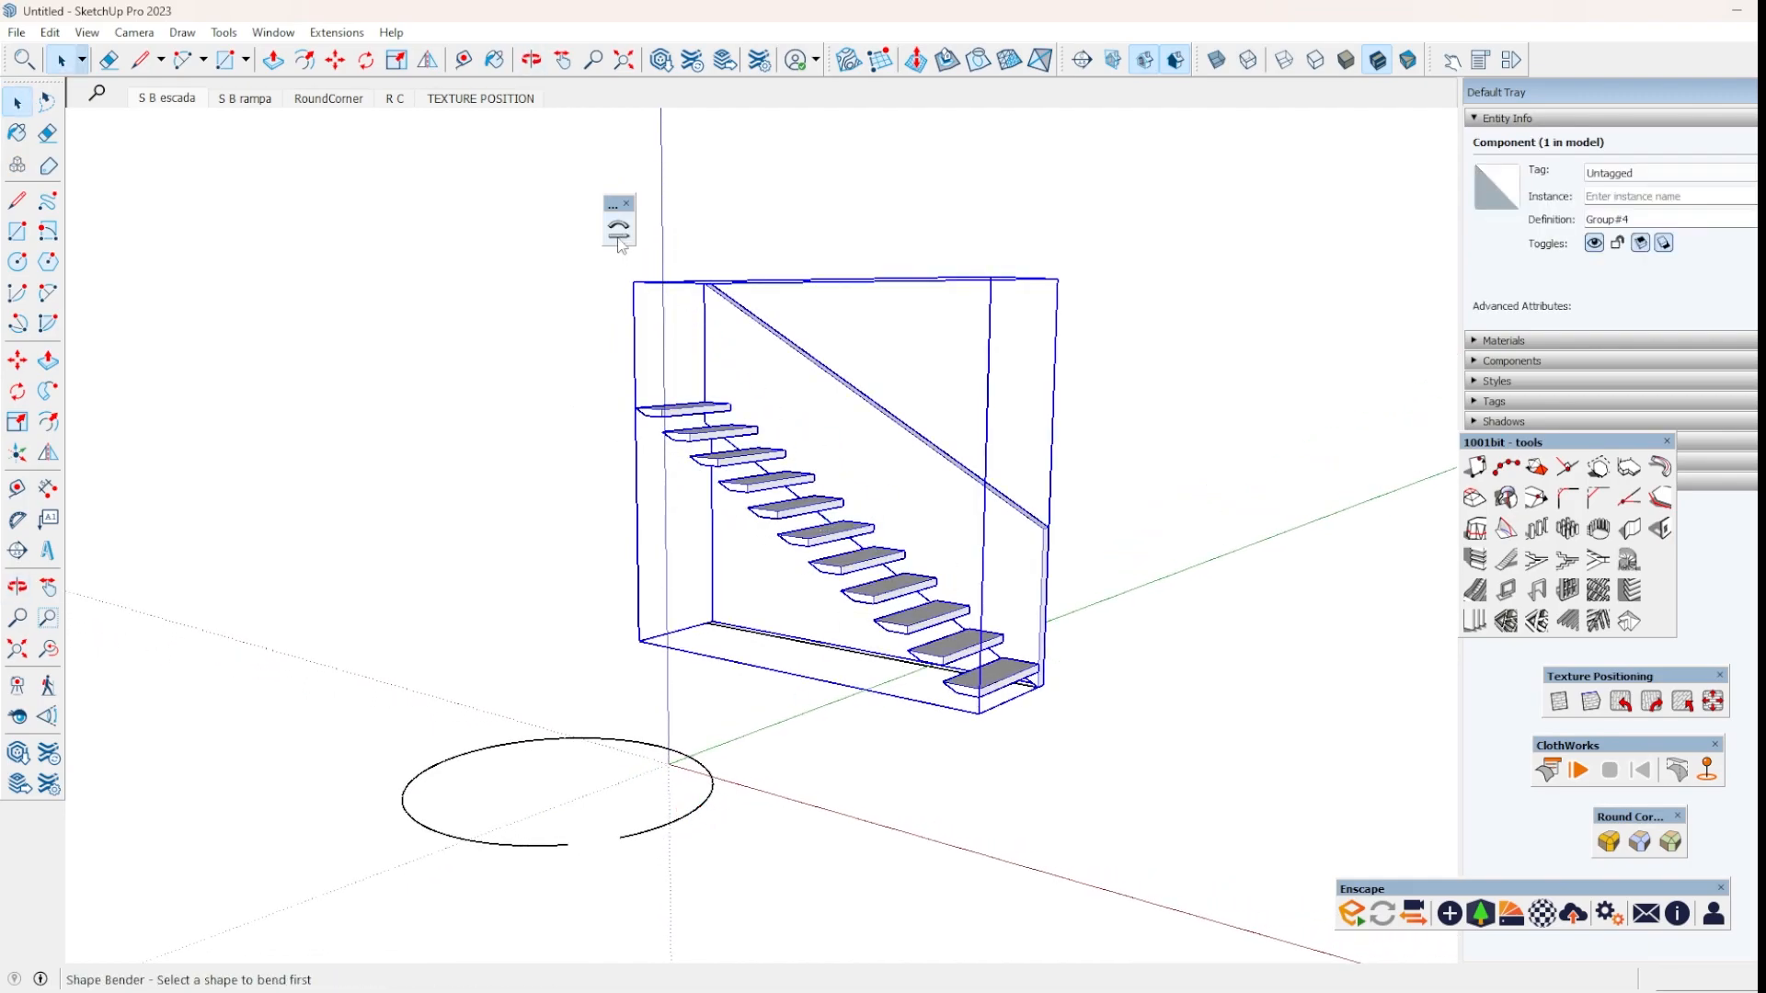
left_click(618, 232)
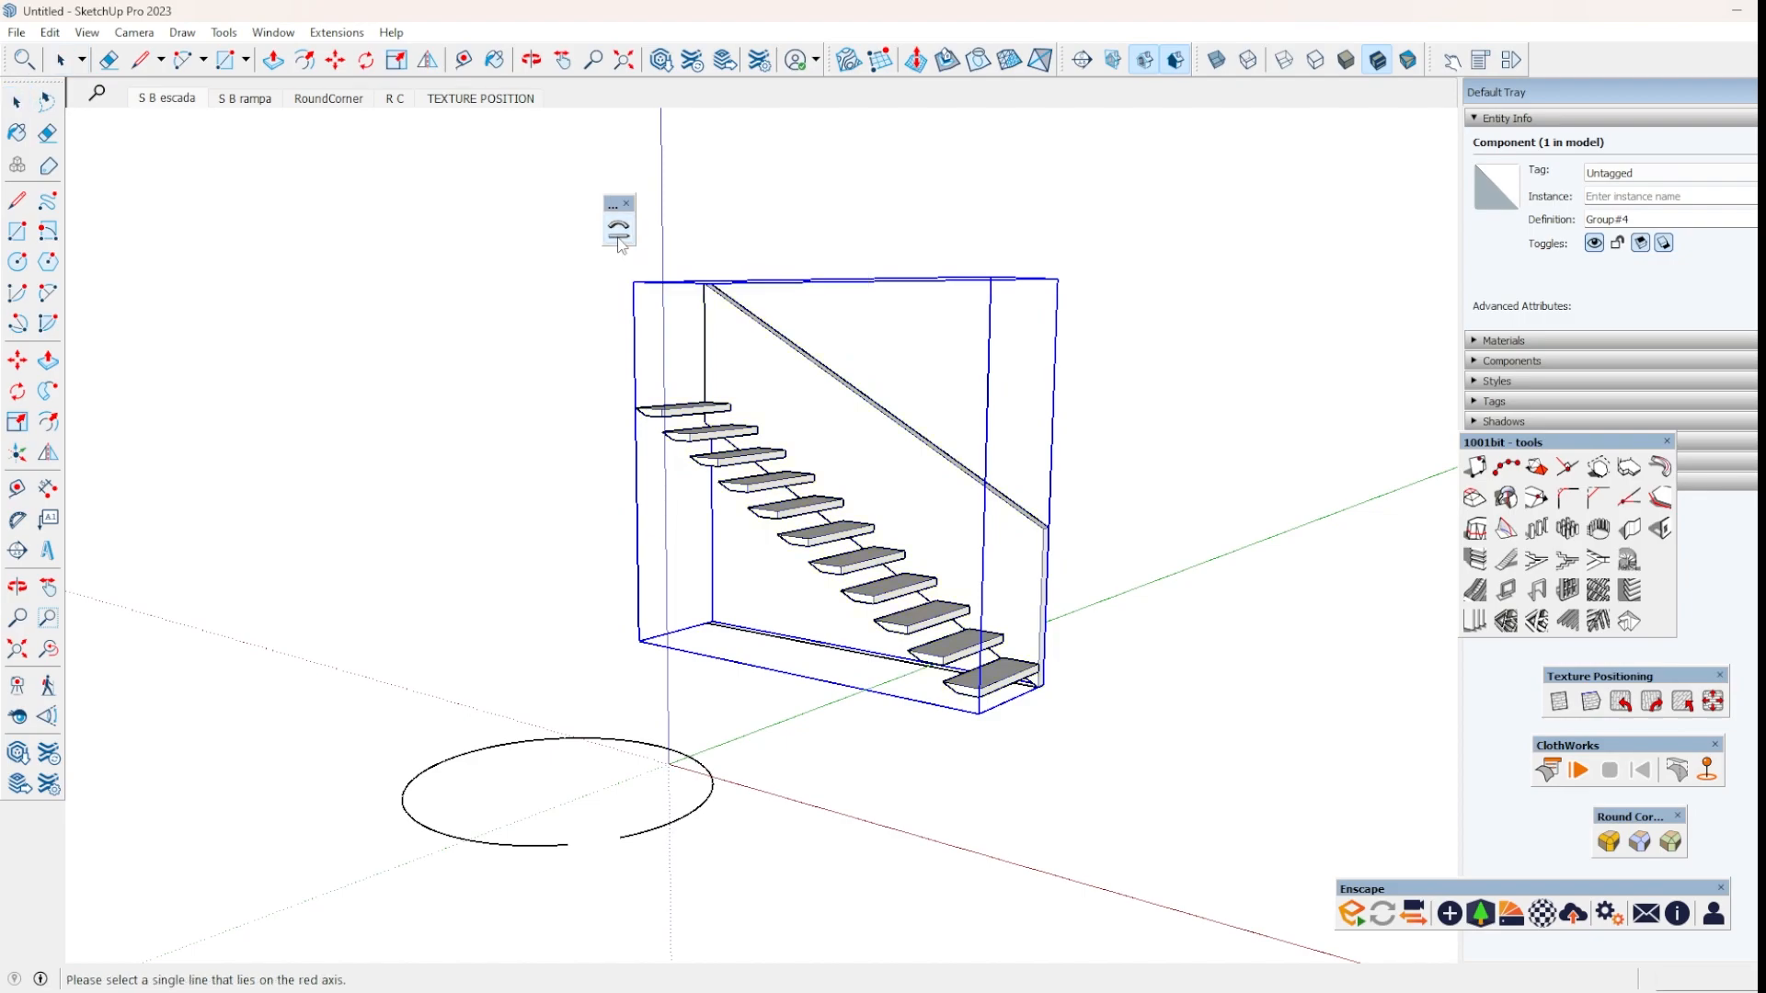
left_click(810, 652)
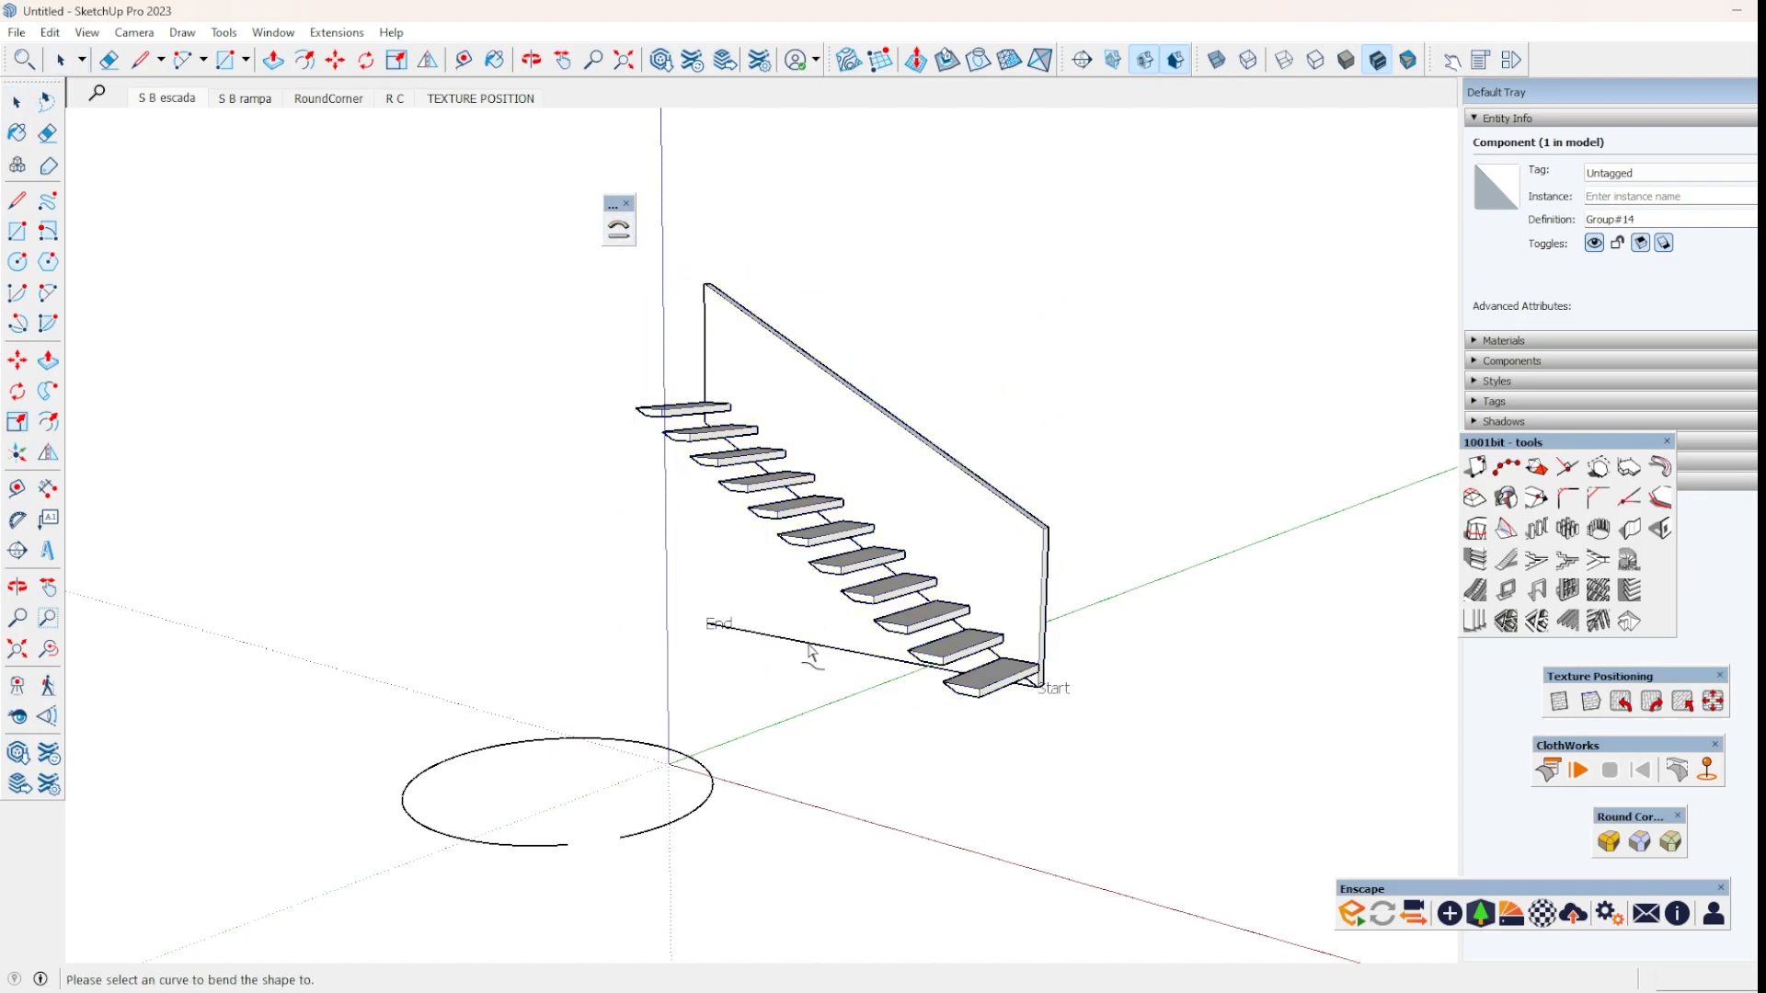
left_click(699, 775)
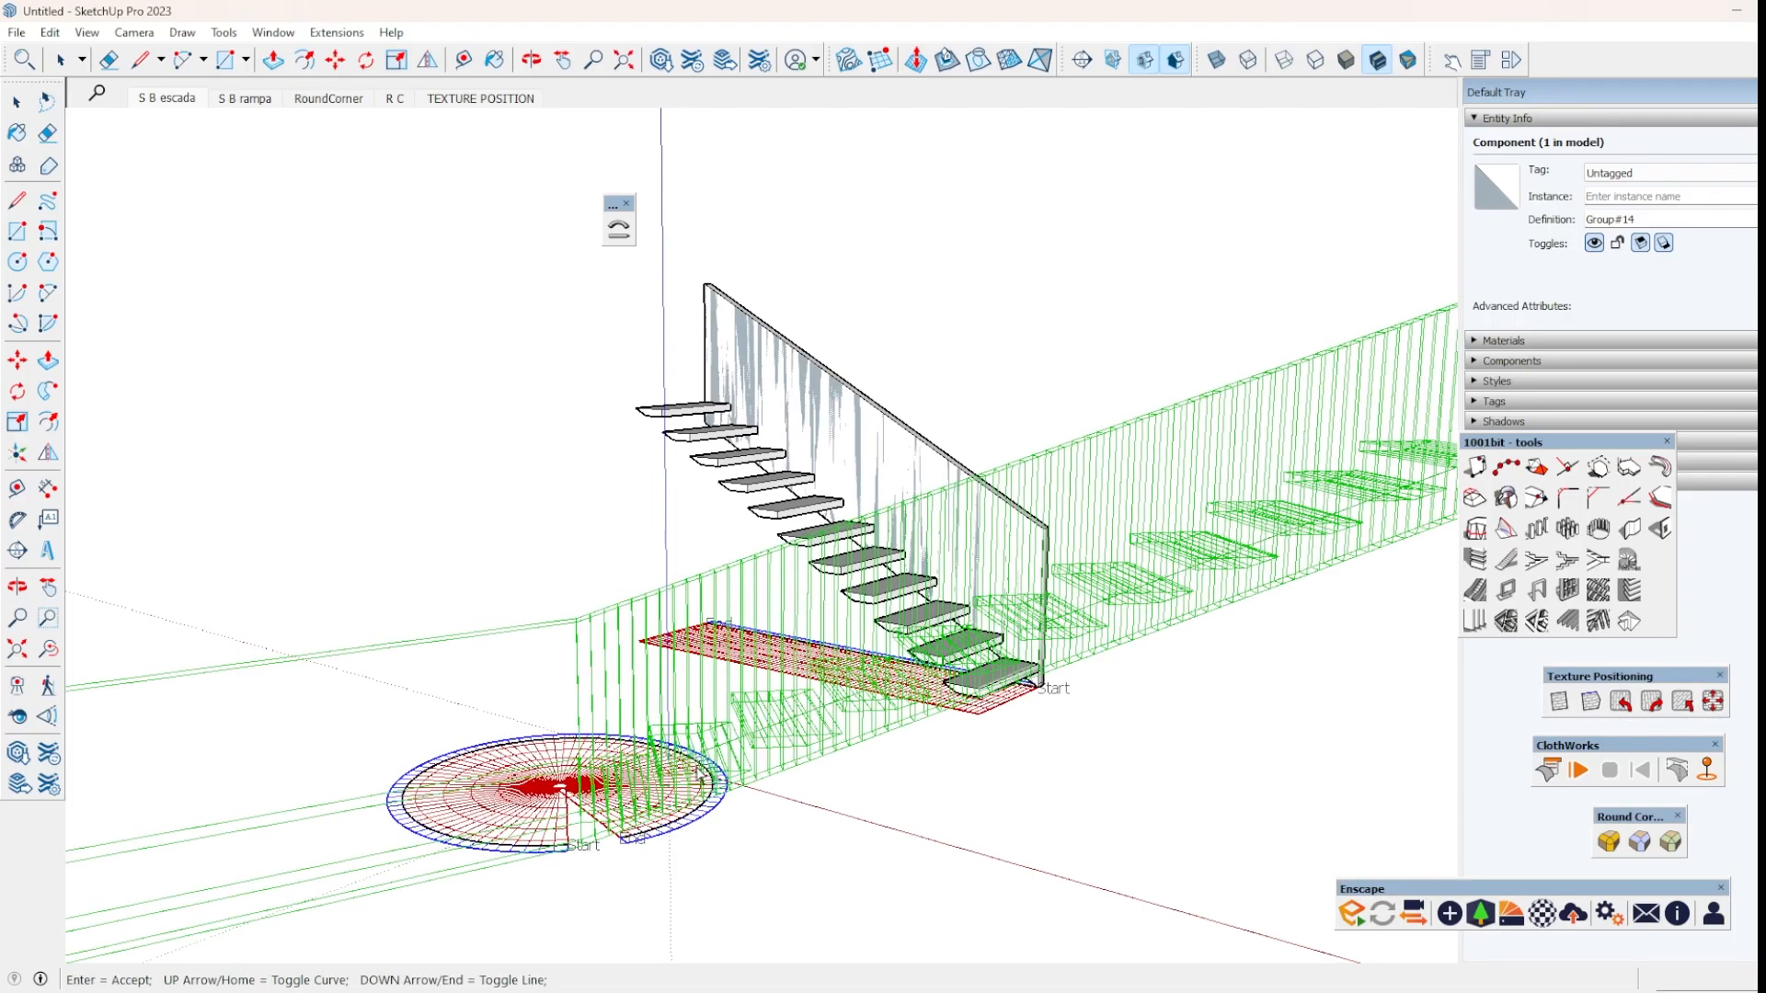
Toggle the line and curve directions to compare the bend previews, and accept the version with the steps outside the arc.
key("Down")
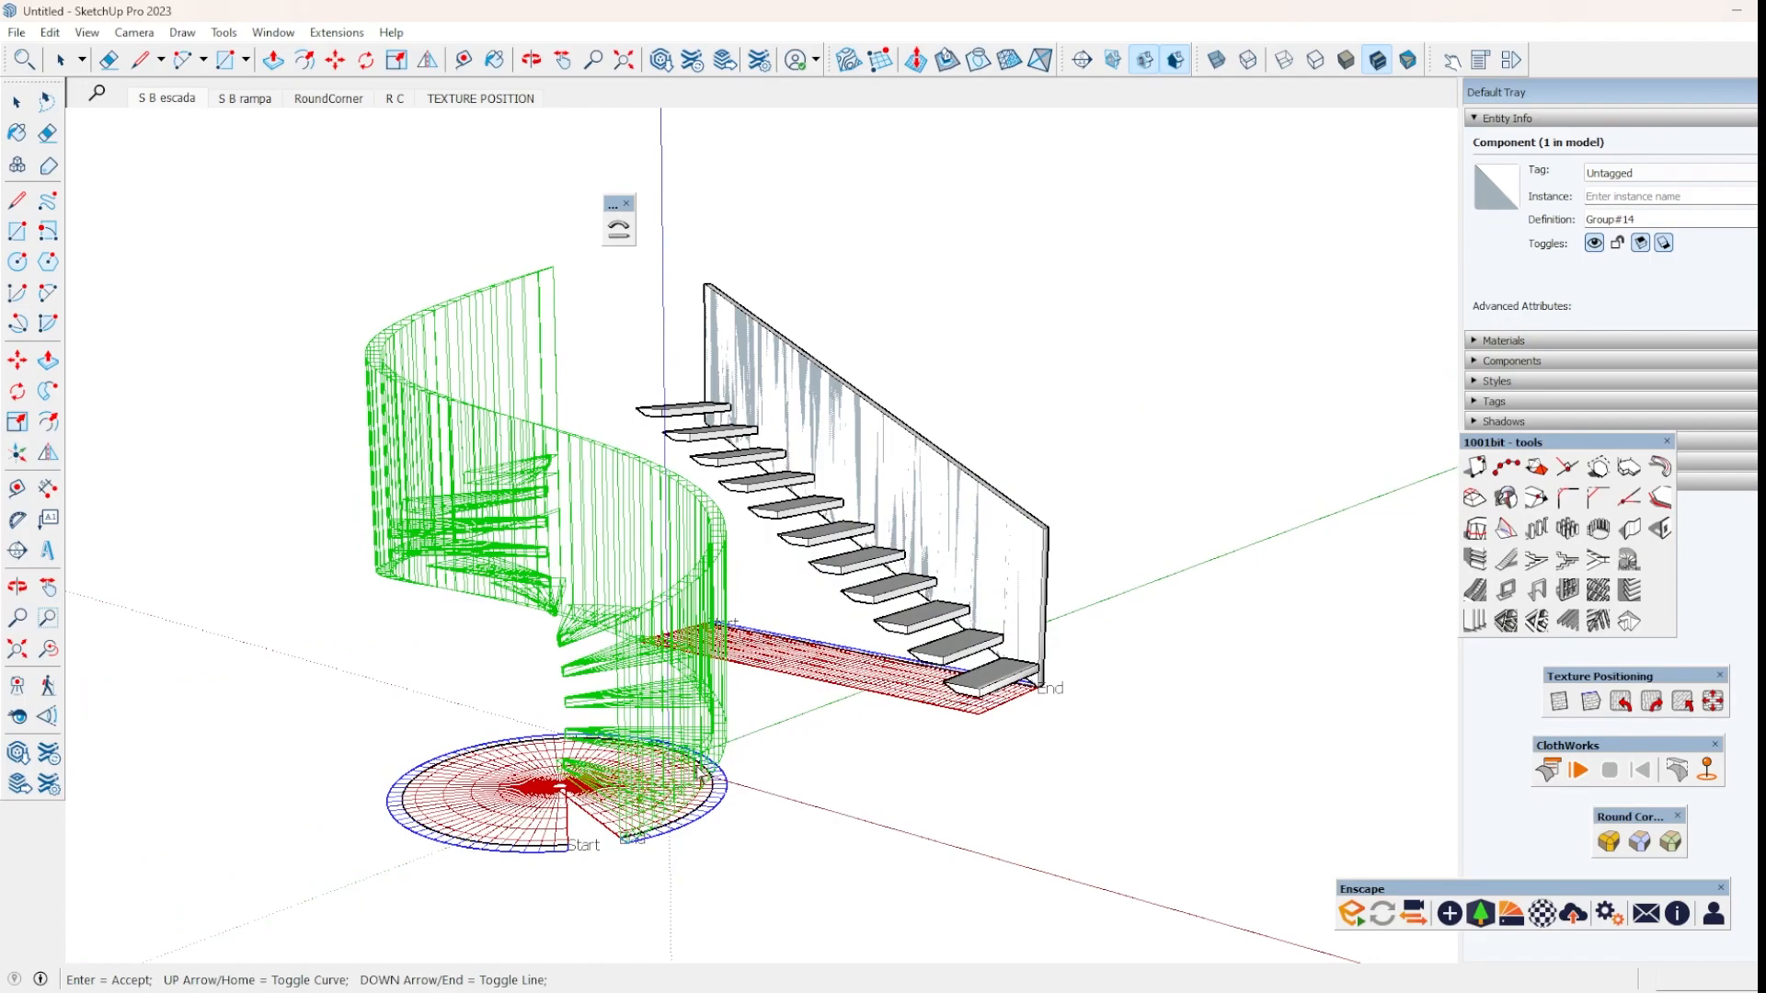
key("Down")
key("Down")
key("Up")
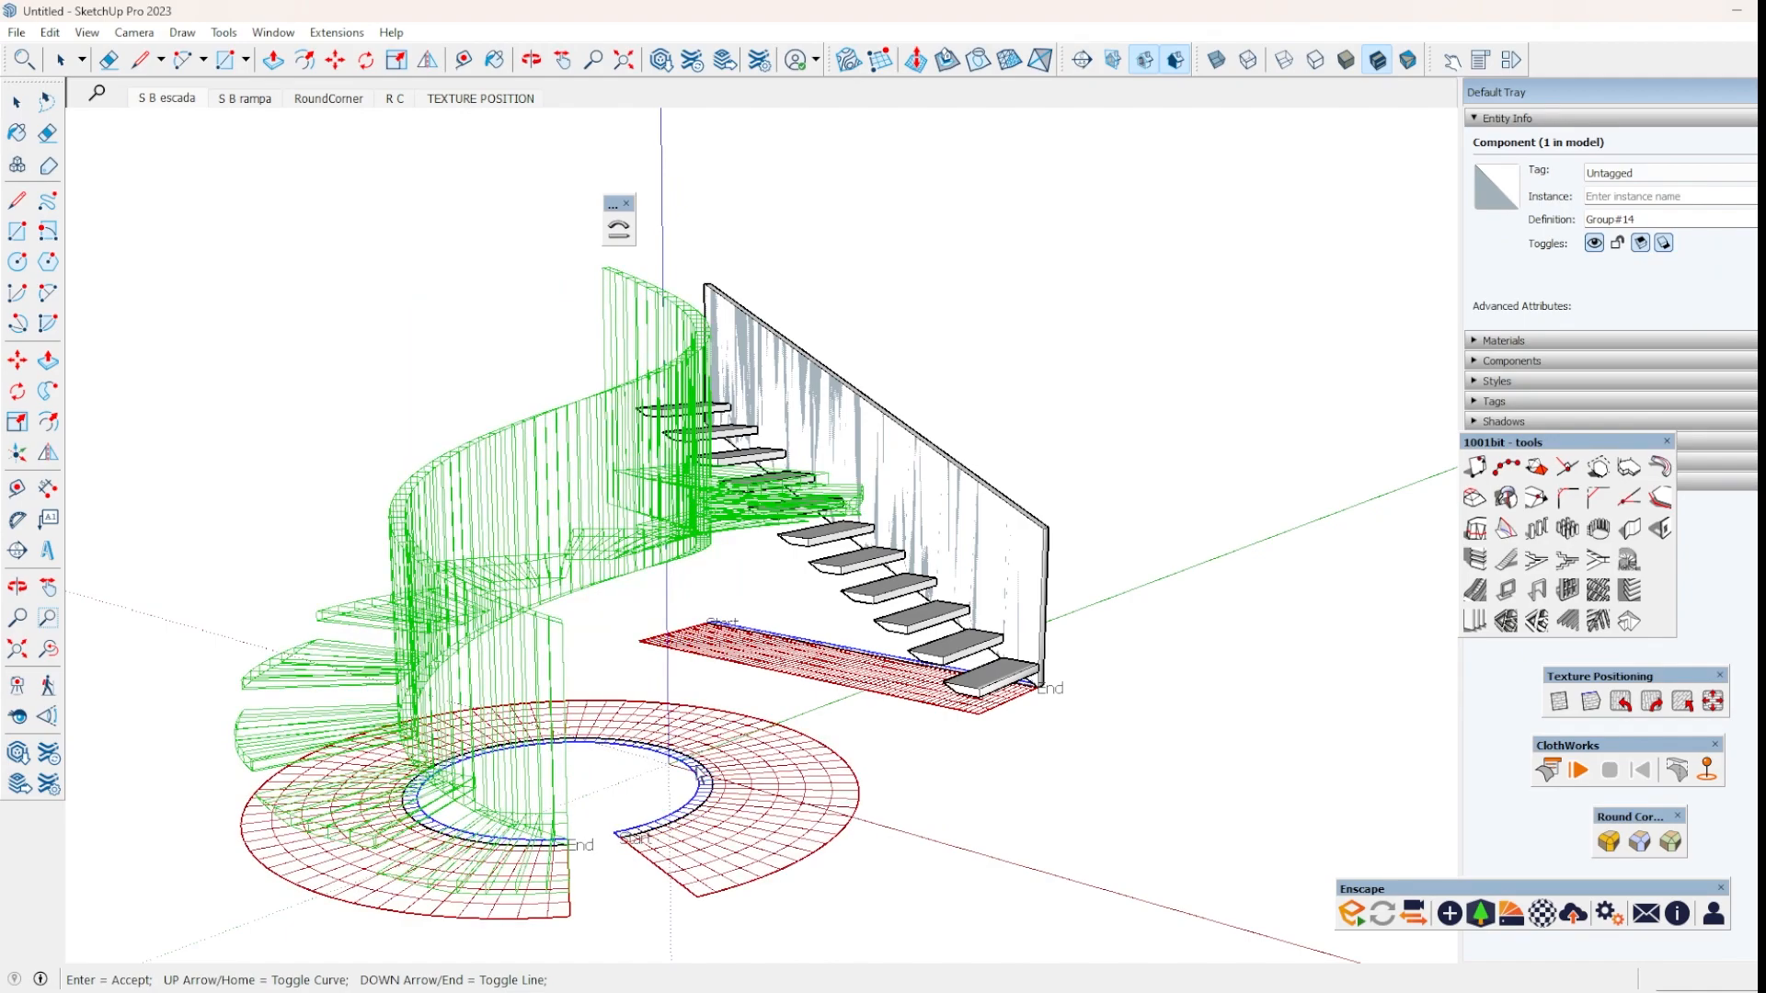
key("Up")
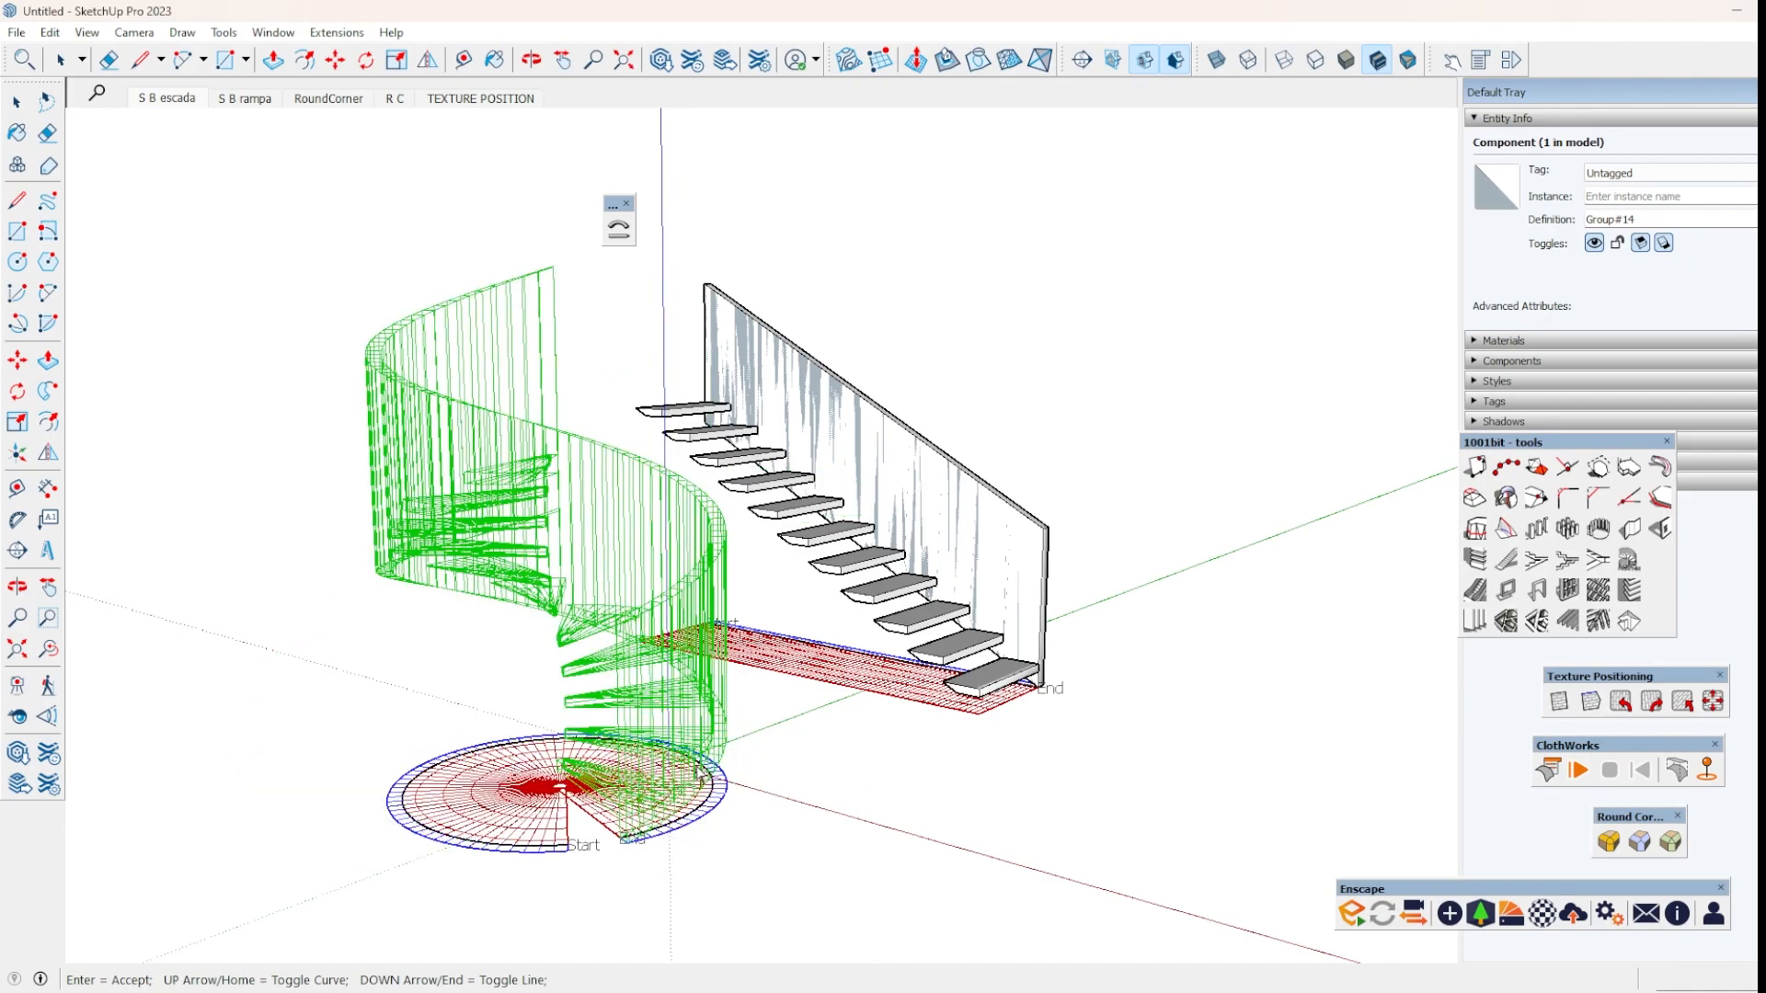
key("Up")
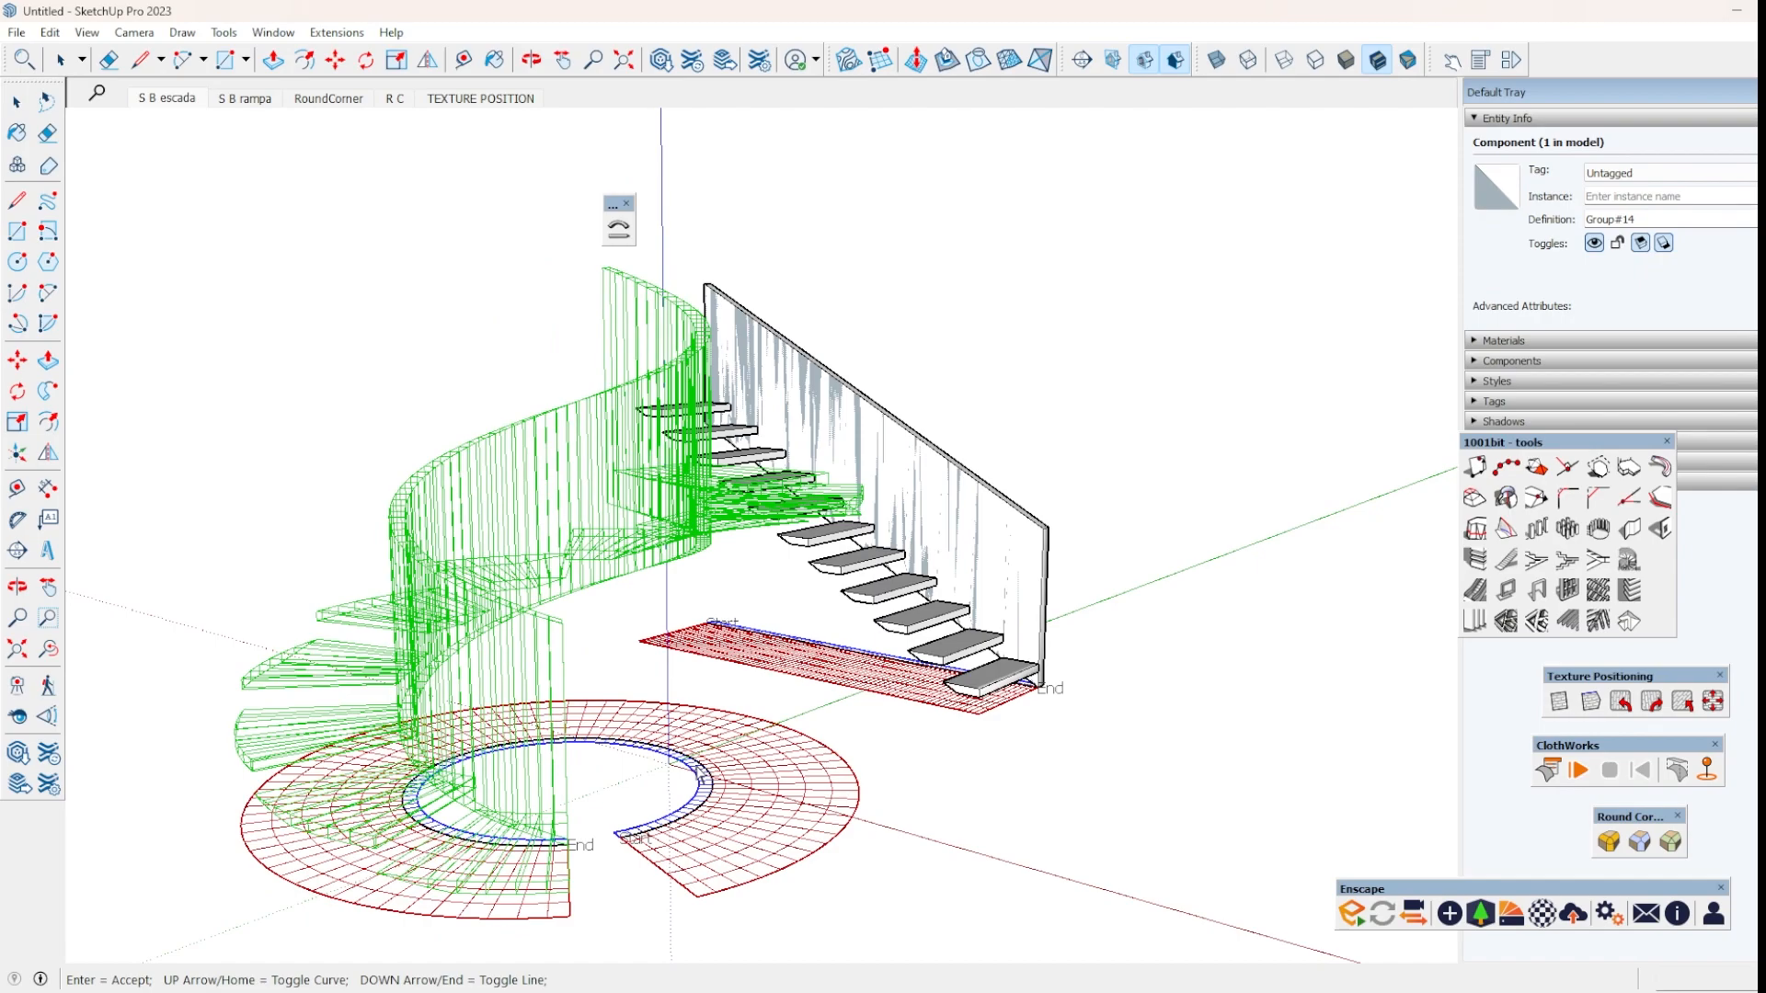
key("Up")
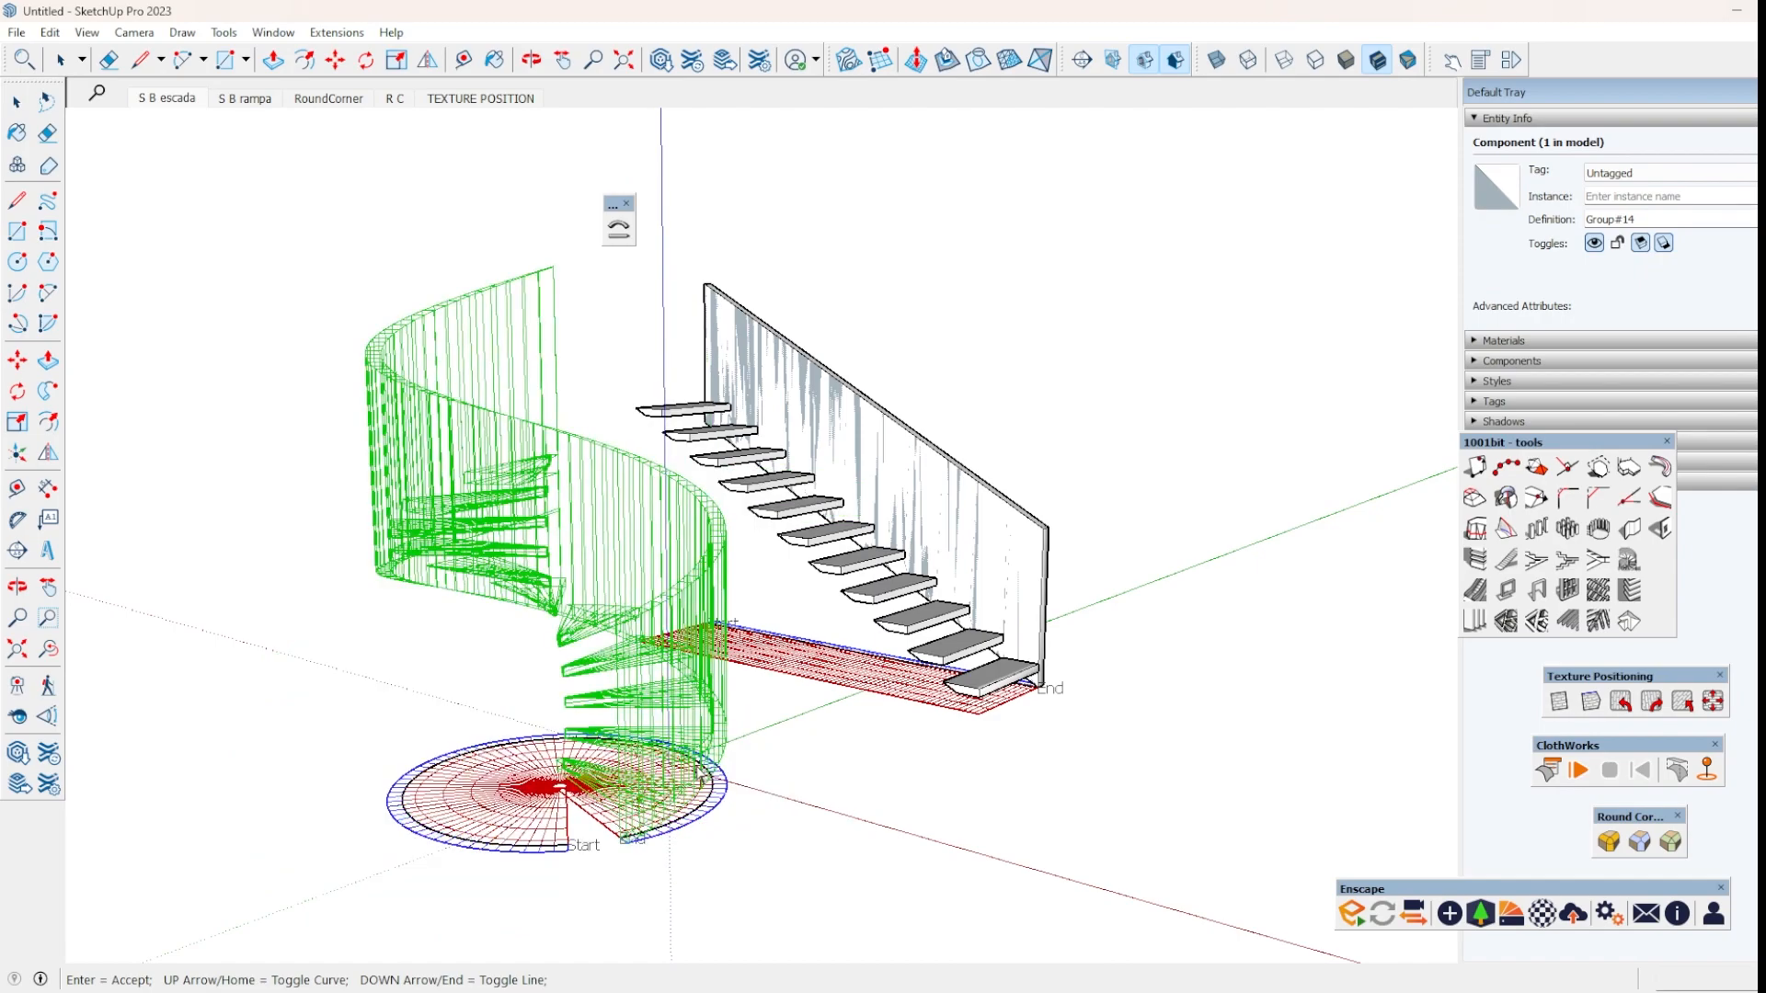
key("Up")
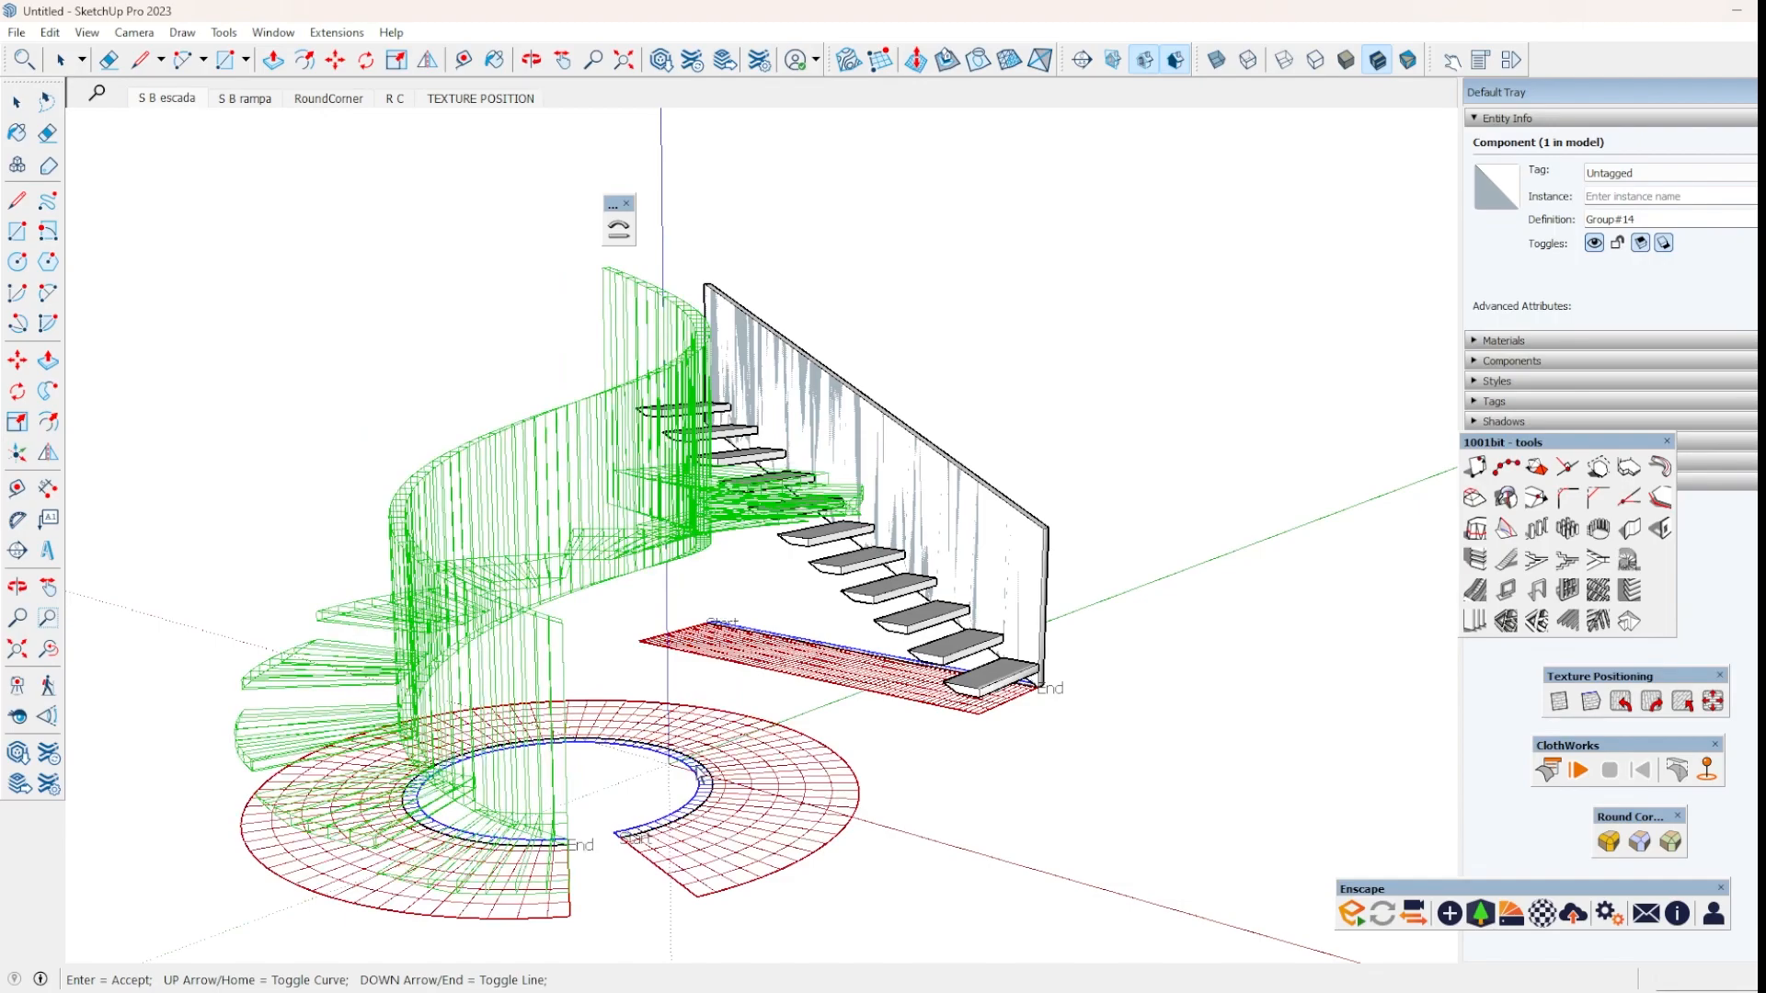
key("Return")
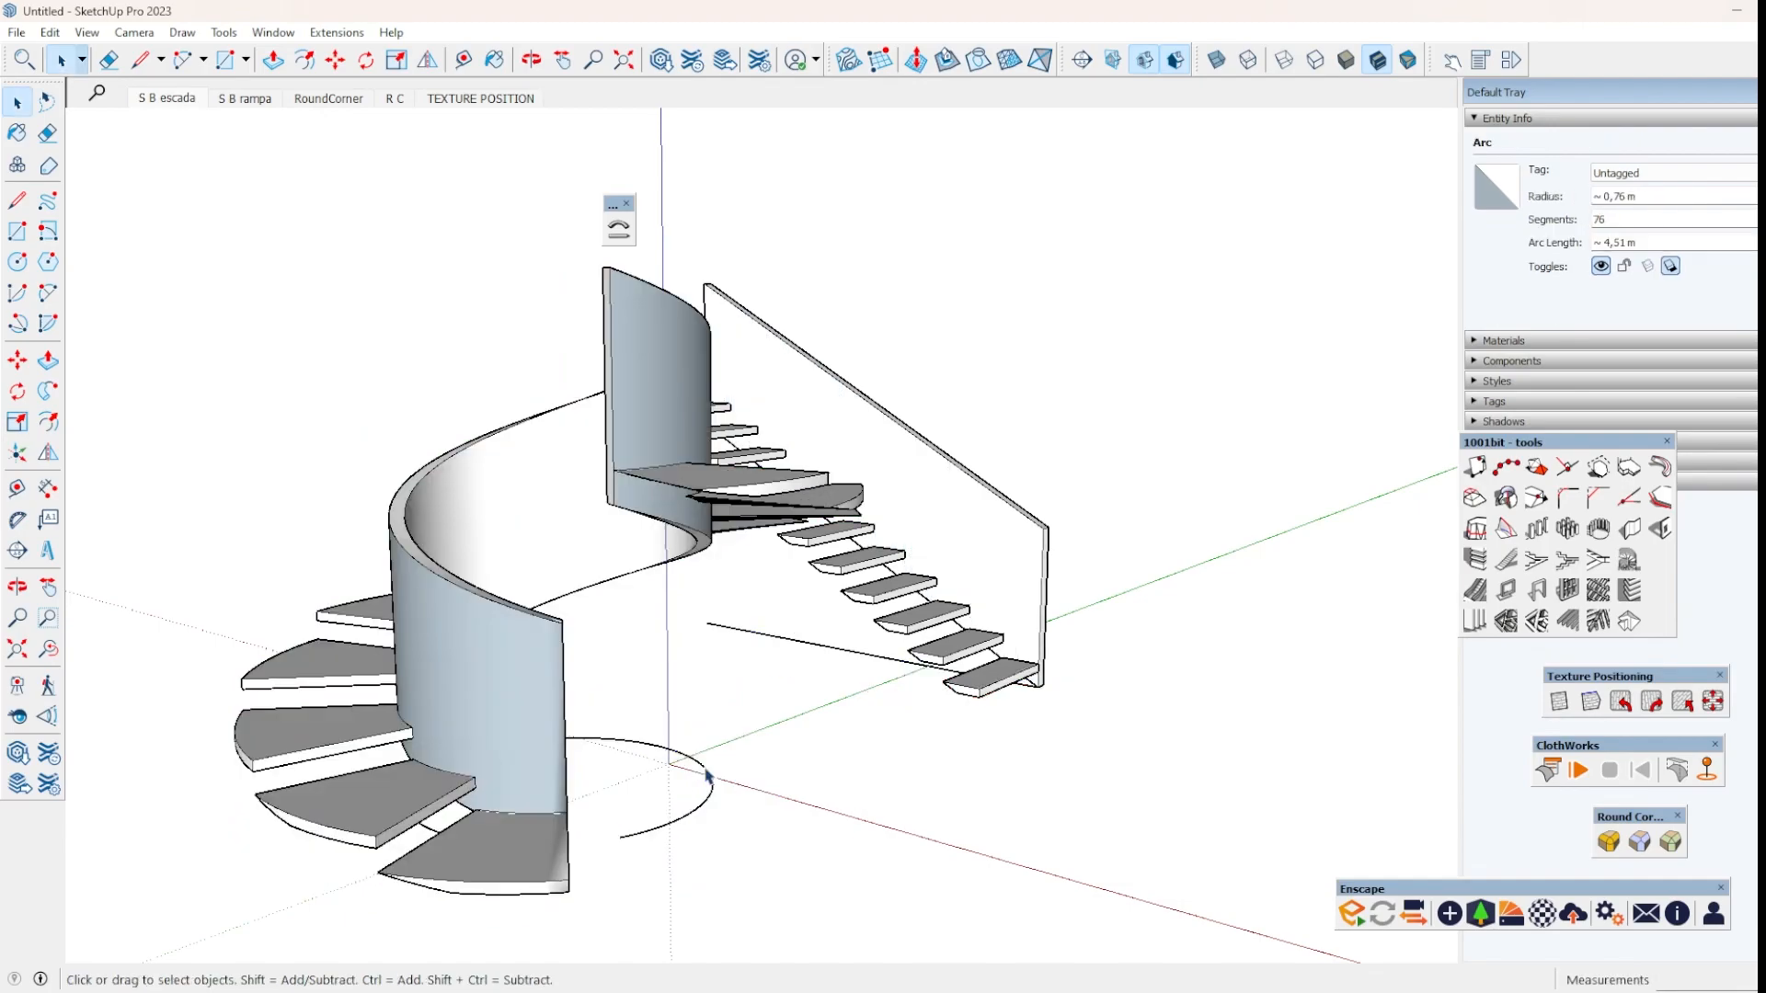
Delete the bent staircase whose steps lie outside the arc.
middle_click_drag(597, 735, 281, 373)
key("space")
left_click(909, 394)
key("Delete")
left_click(909, 394)
Bend the straight staircase group along the open arc with Shape Bender, reversing the base line direction so the steps face inward.
middle_click_drag(772, 650, 809, 568)
middle_click_drag(910, 603, 885, 364)
left_click(938, 382)
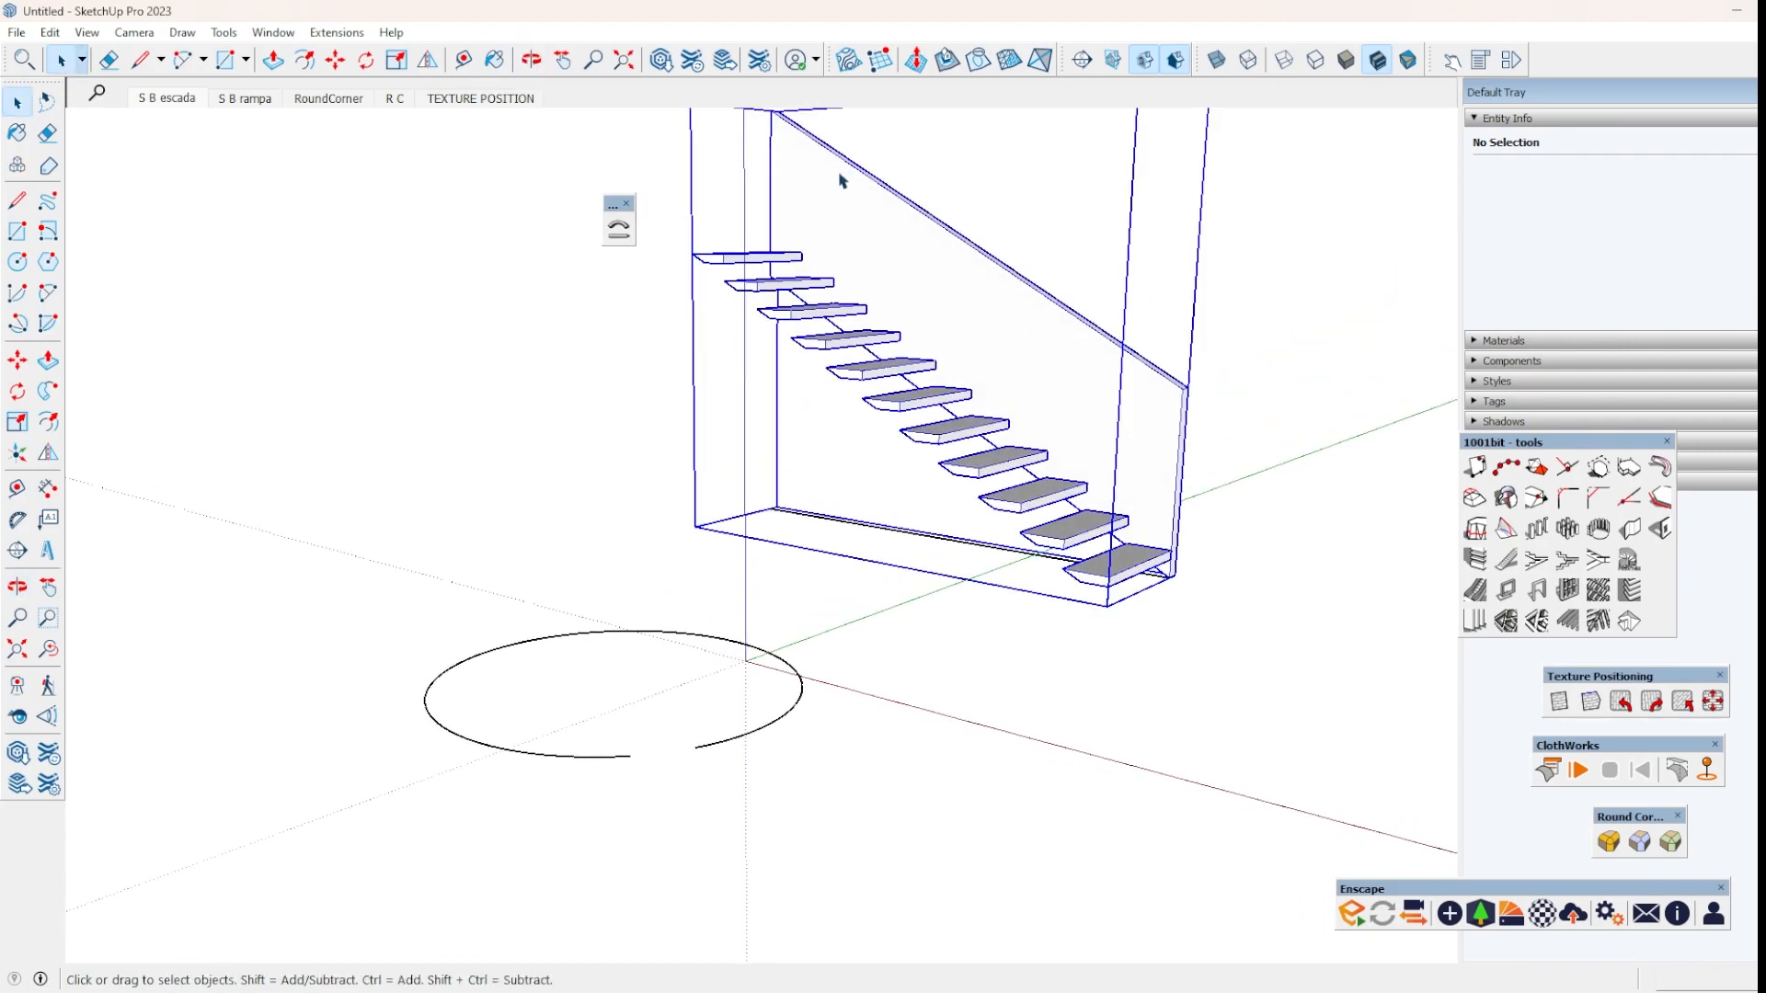
left_click(618, 230)
left_click(619, 229)
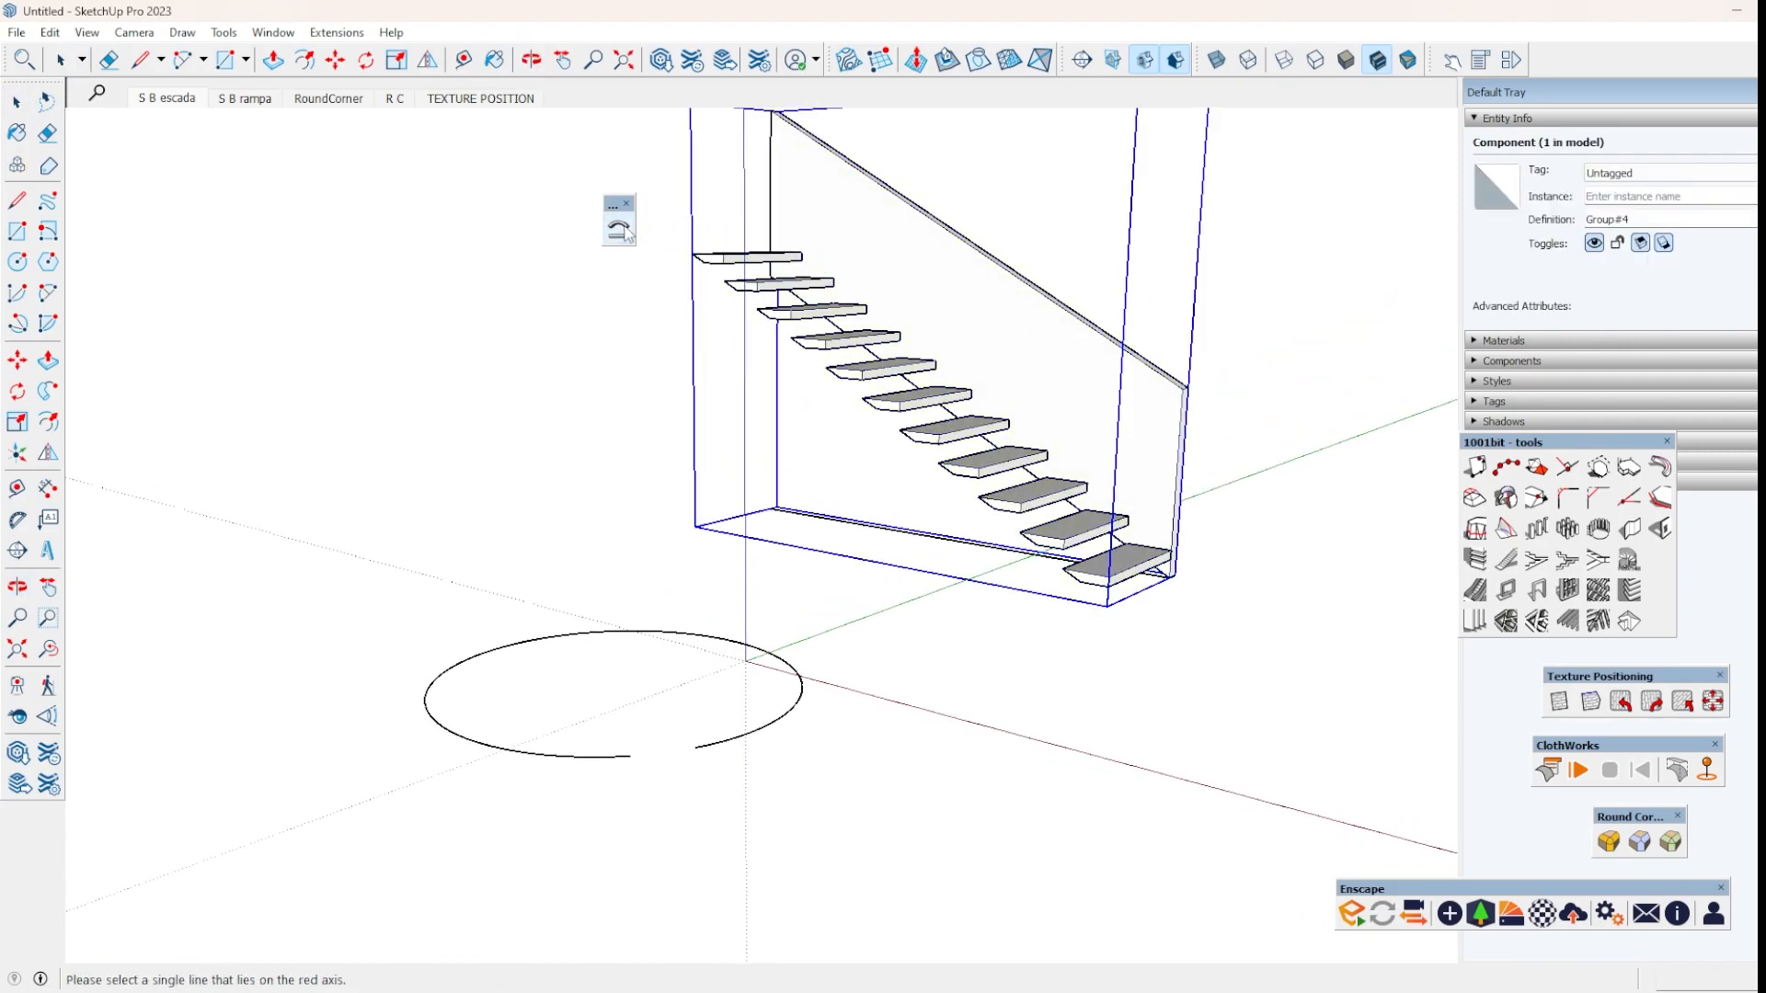
left_click(885, 529)
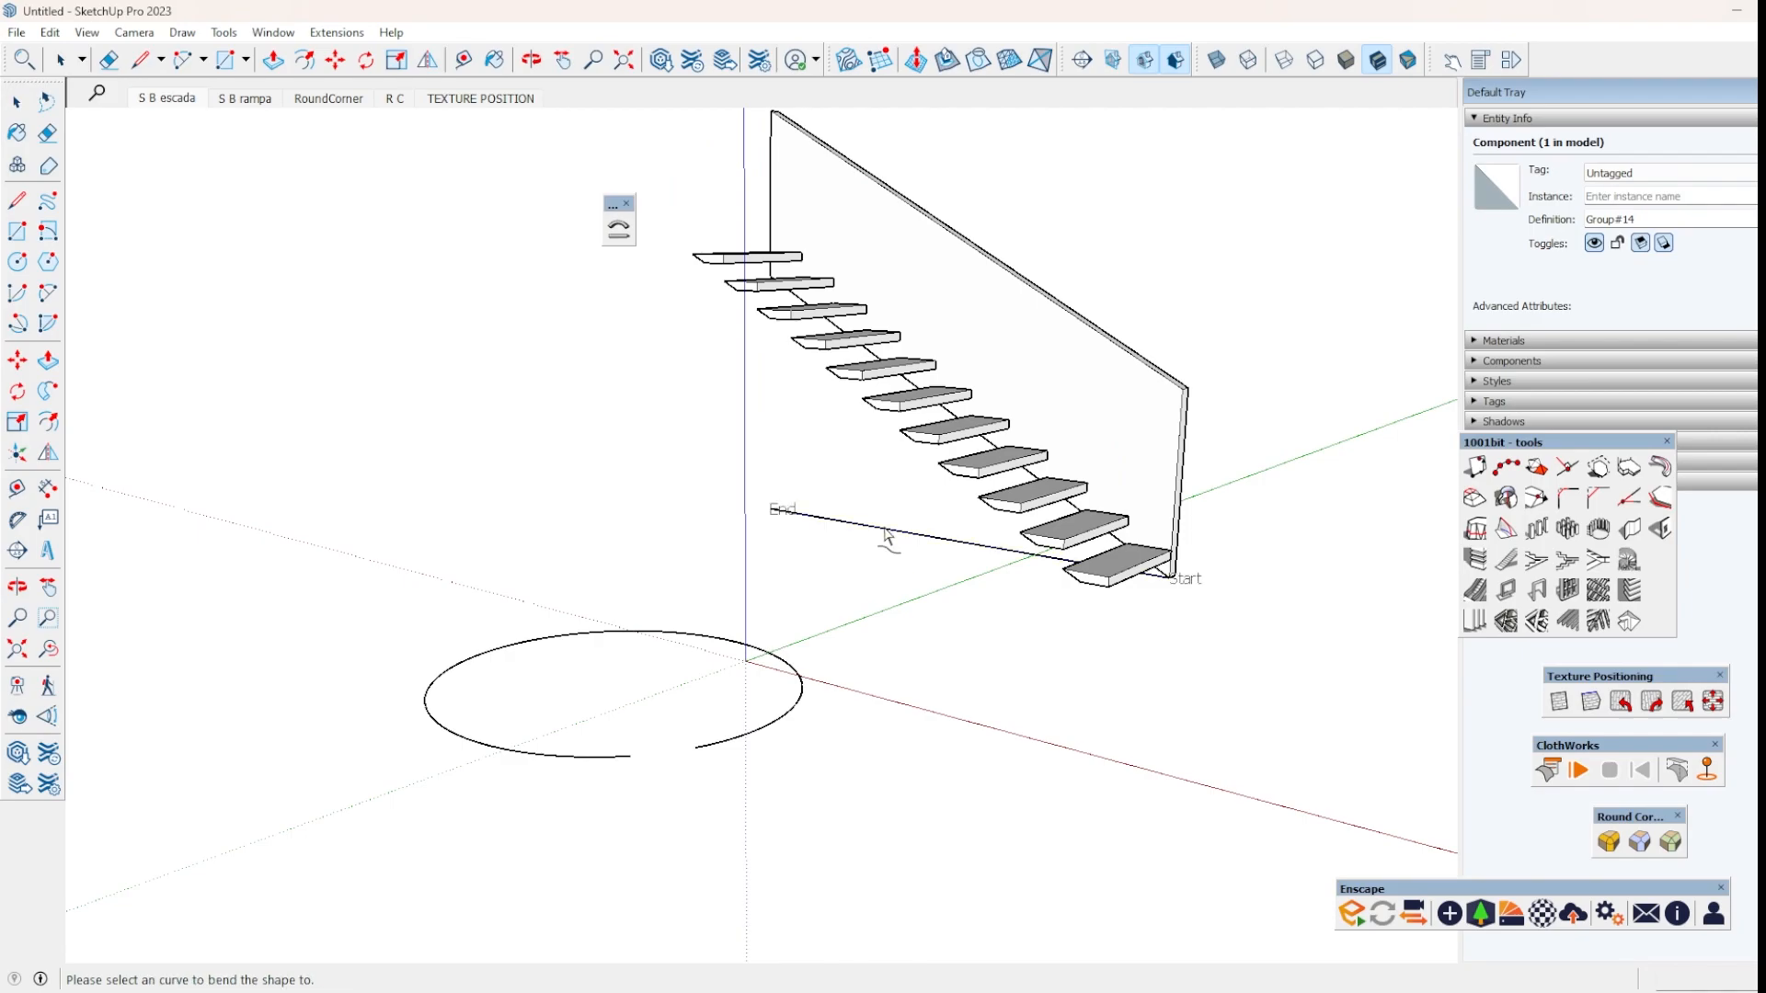
left_click(777, 668)
key("Down")
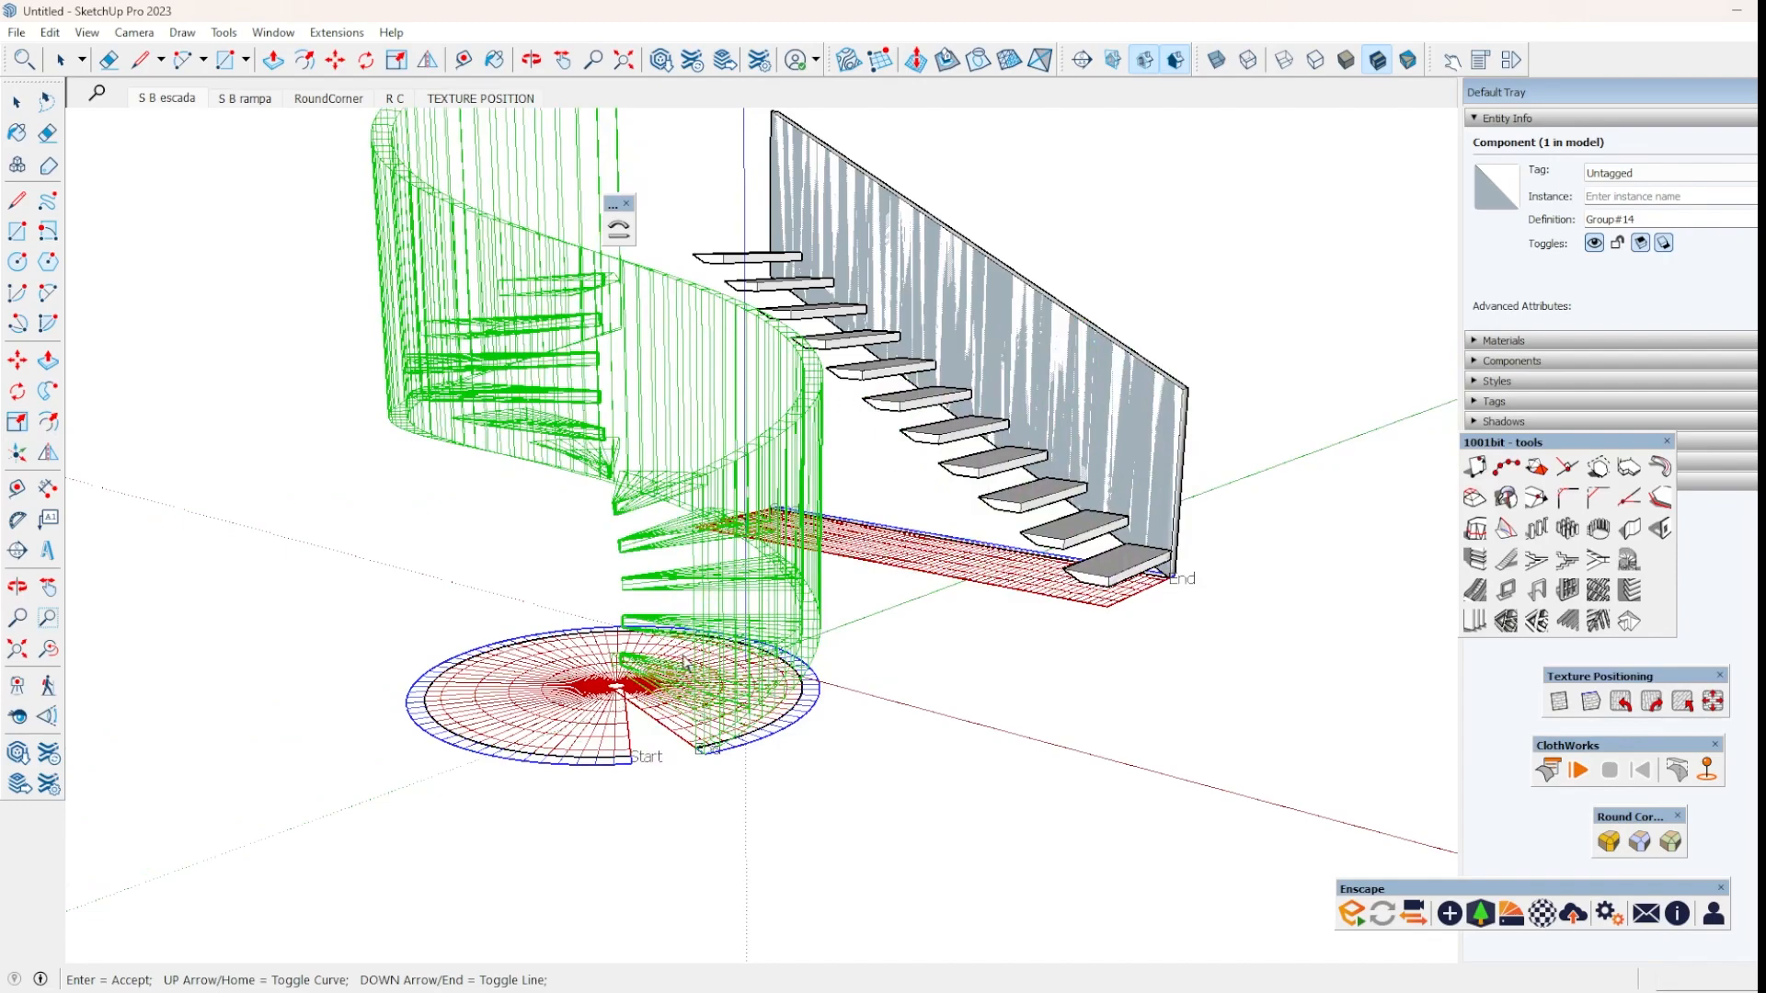
key("Return")
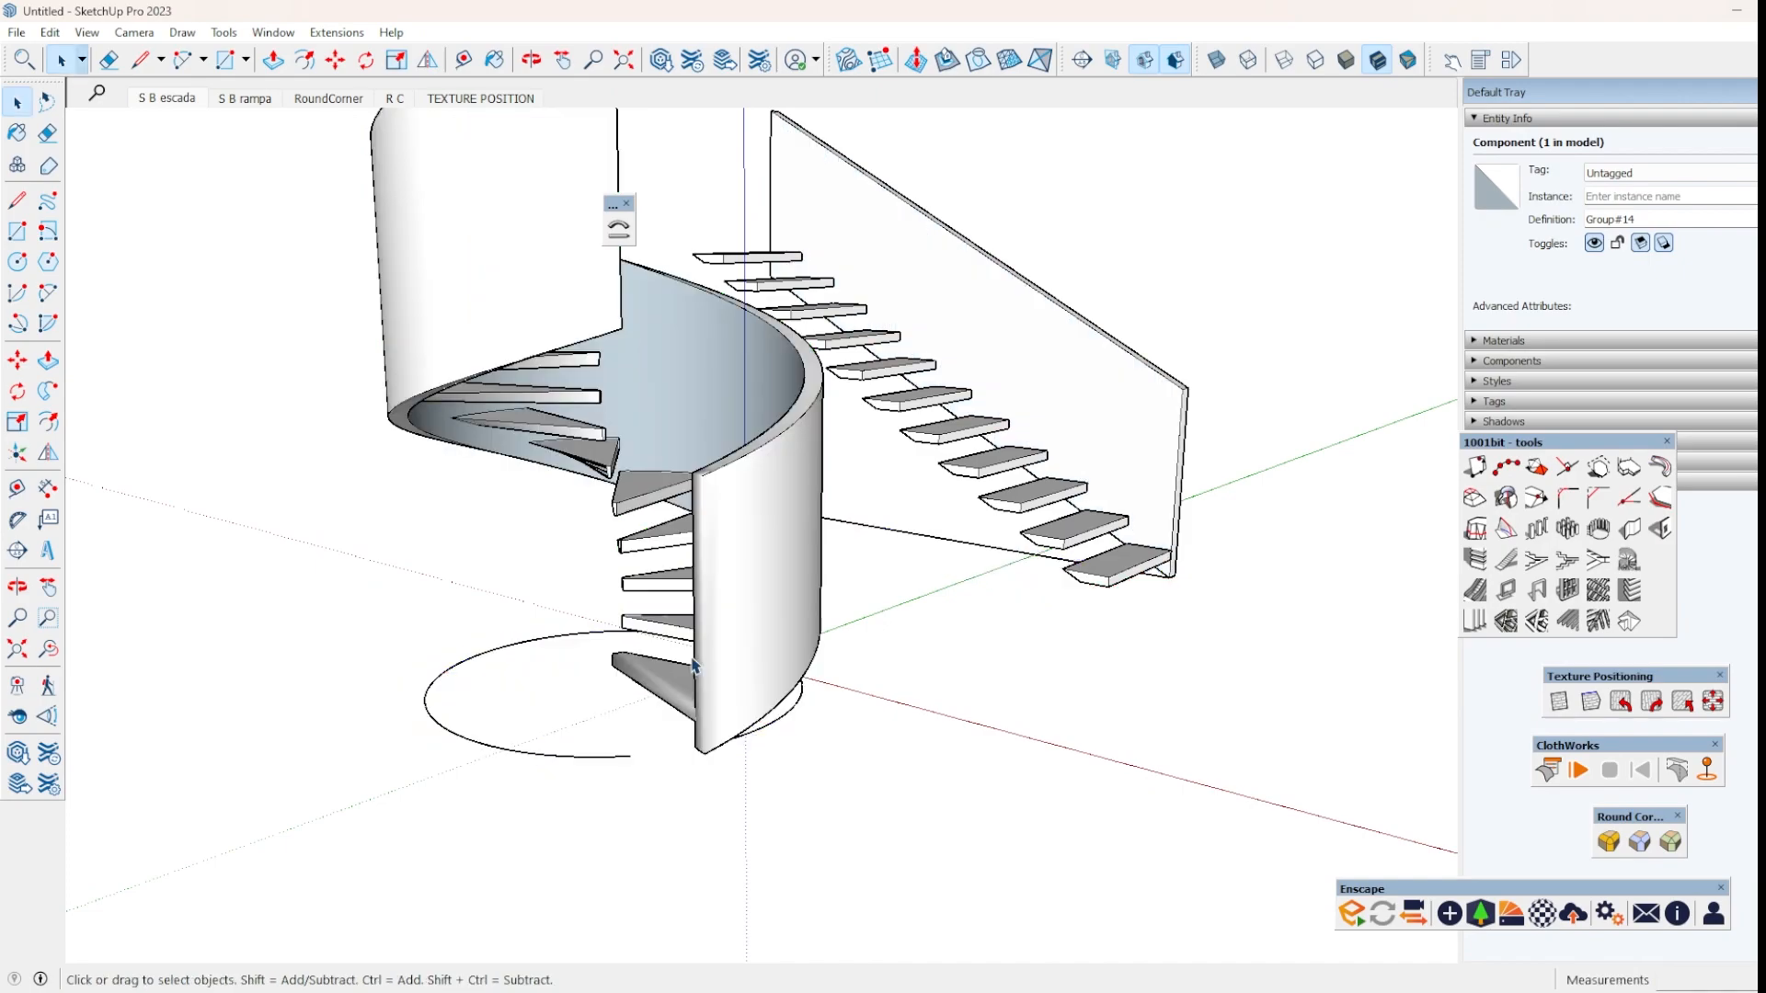
Go to the S B rampa scene and delete the existing curved ramp component.
middle_click_drag(868, 560, 1333, 583)
left_click(166, 99)
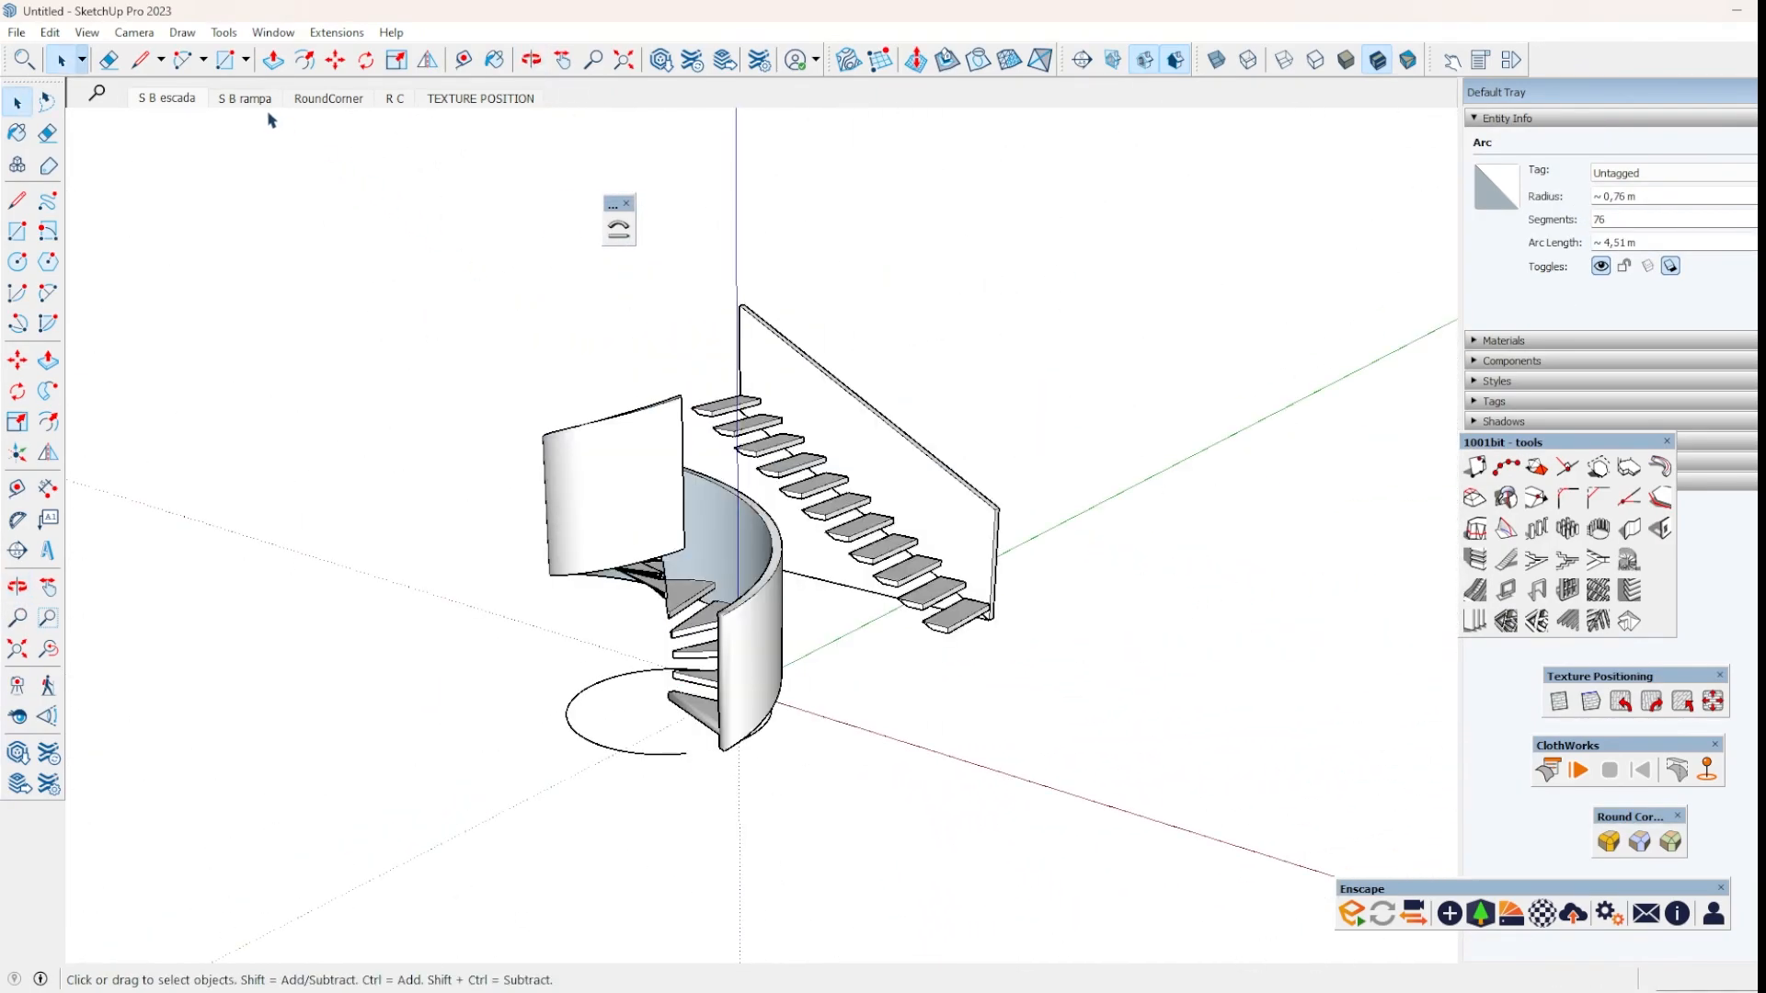
left_click(245, 98)
middle_click_drag(733, 737, 1086, 652)
left_click(1086, 652)
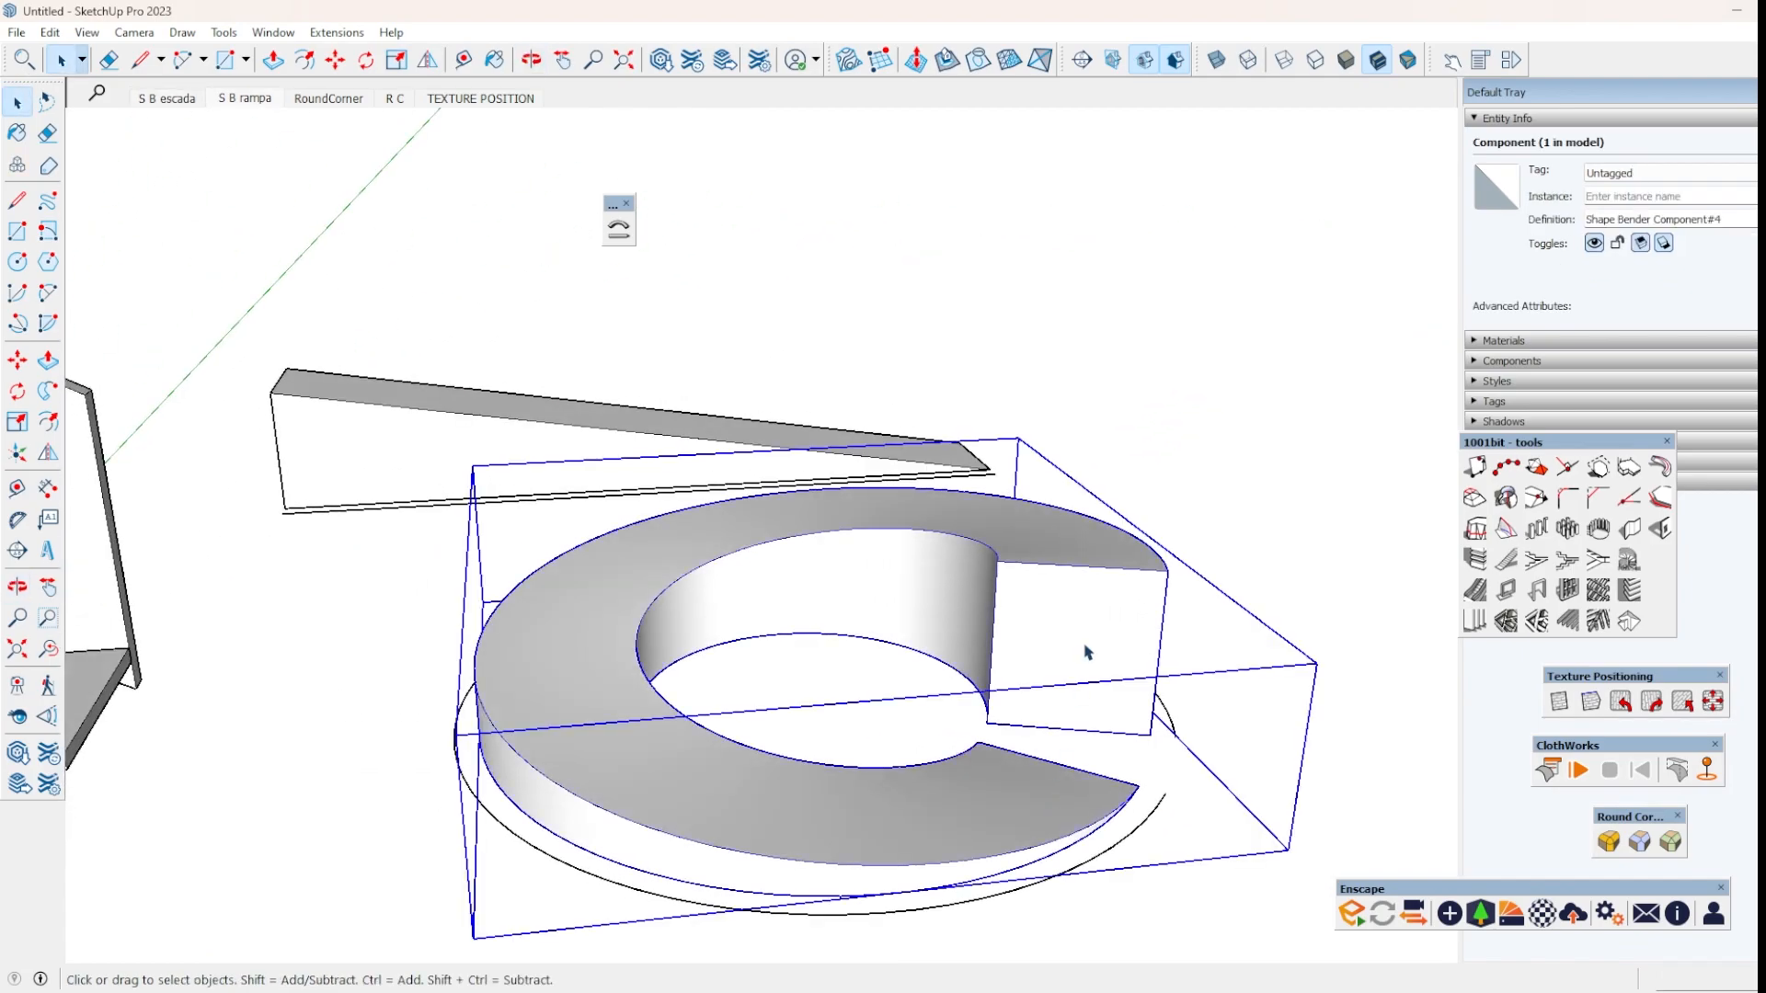
key("Delete")
Set up a Shape Bender bend of the straight ramp, using its base line and the open arc as the target curve.
left_click(582, 476)
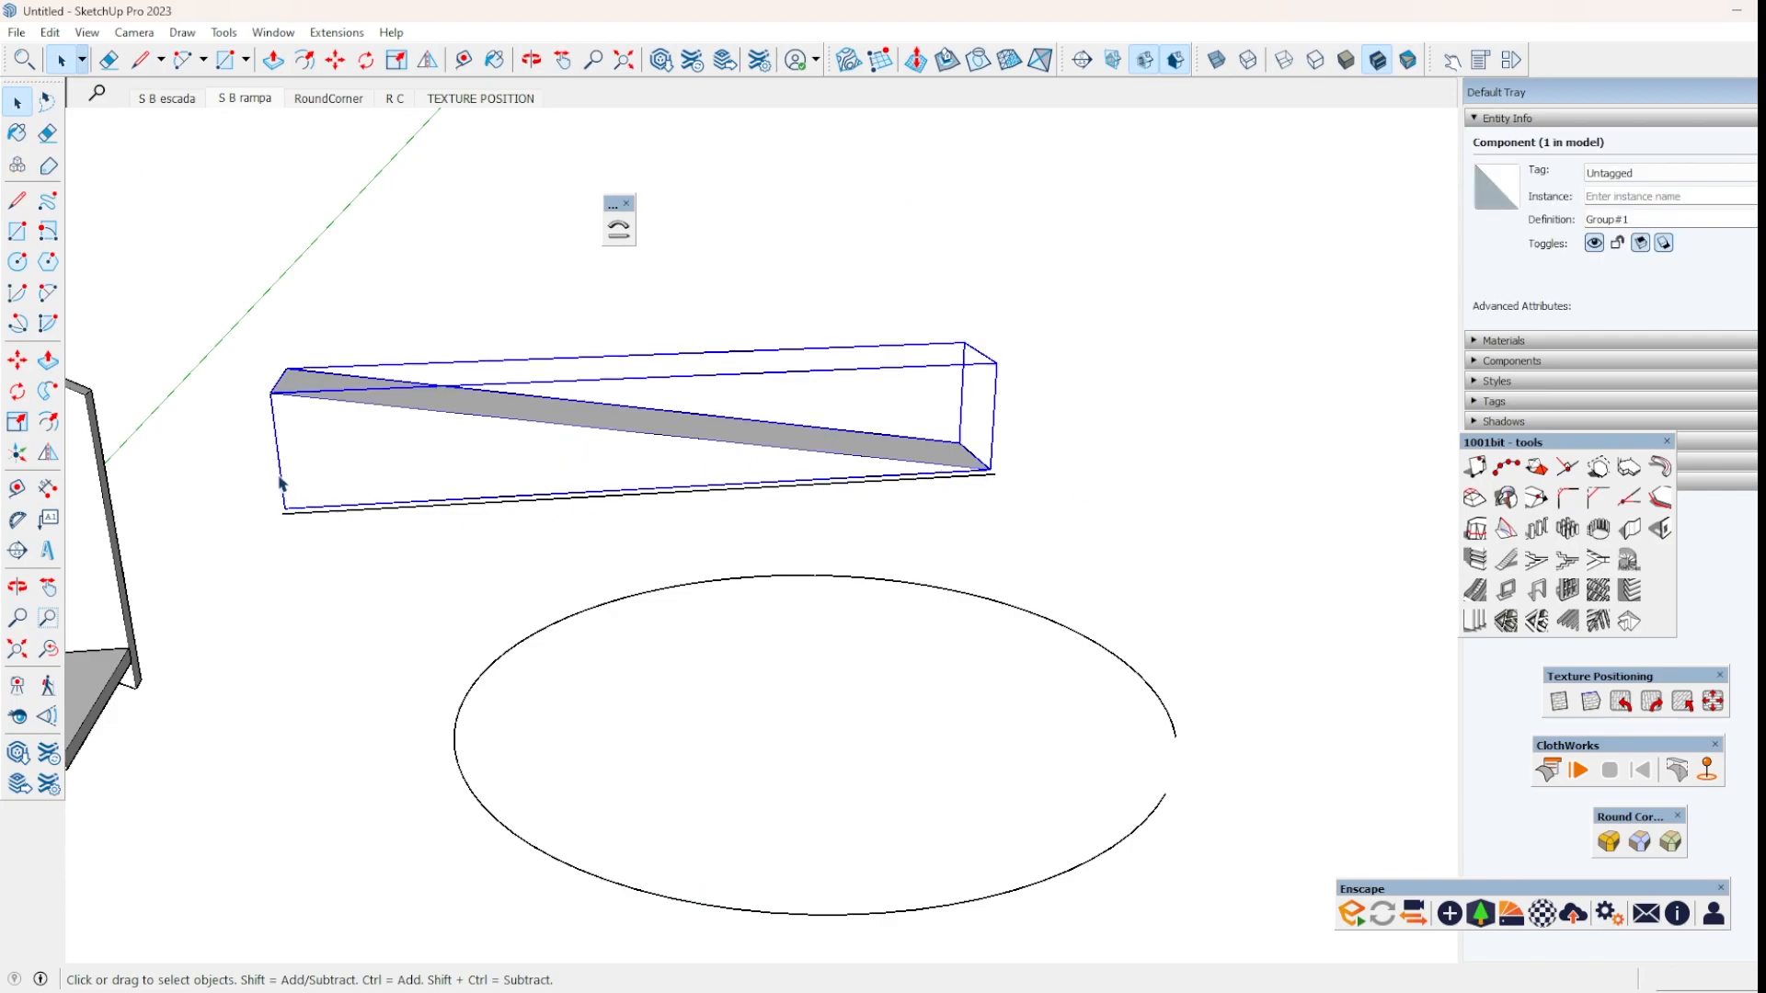
middle_click_drag(1234, 625, 899, 489)
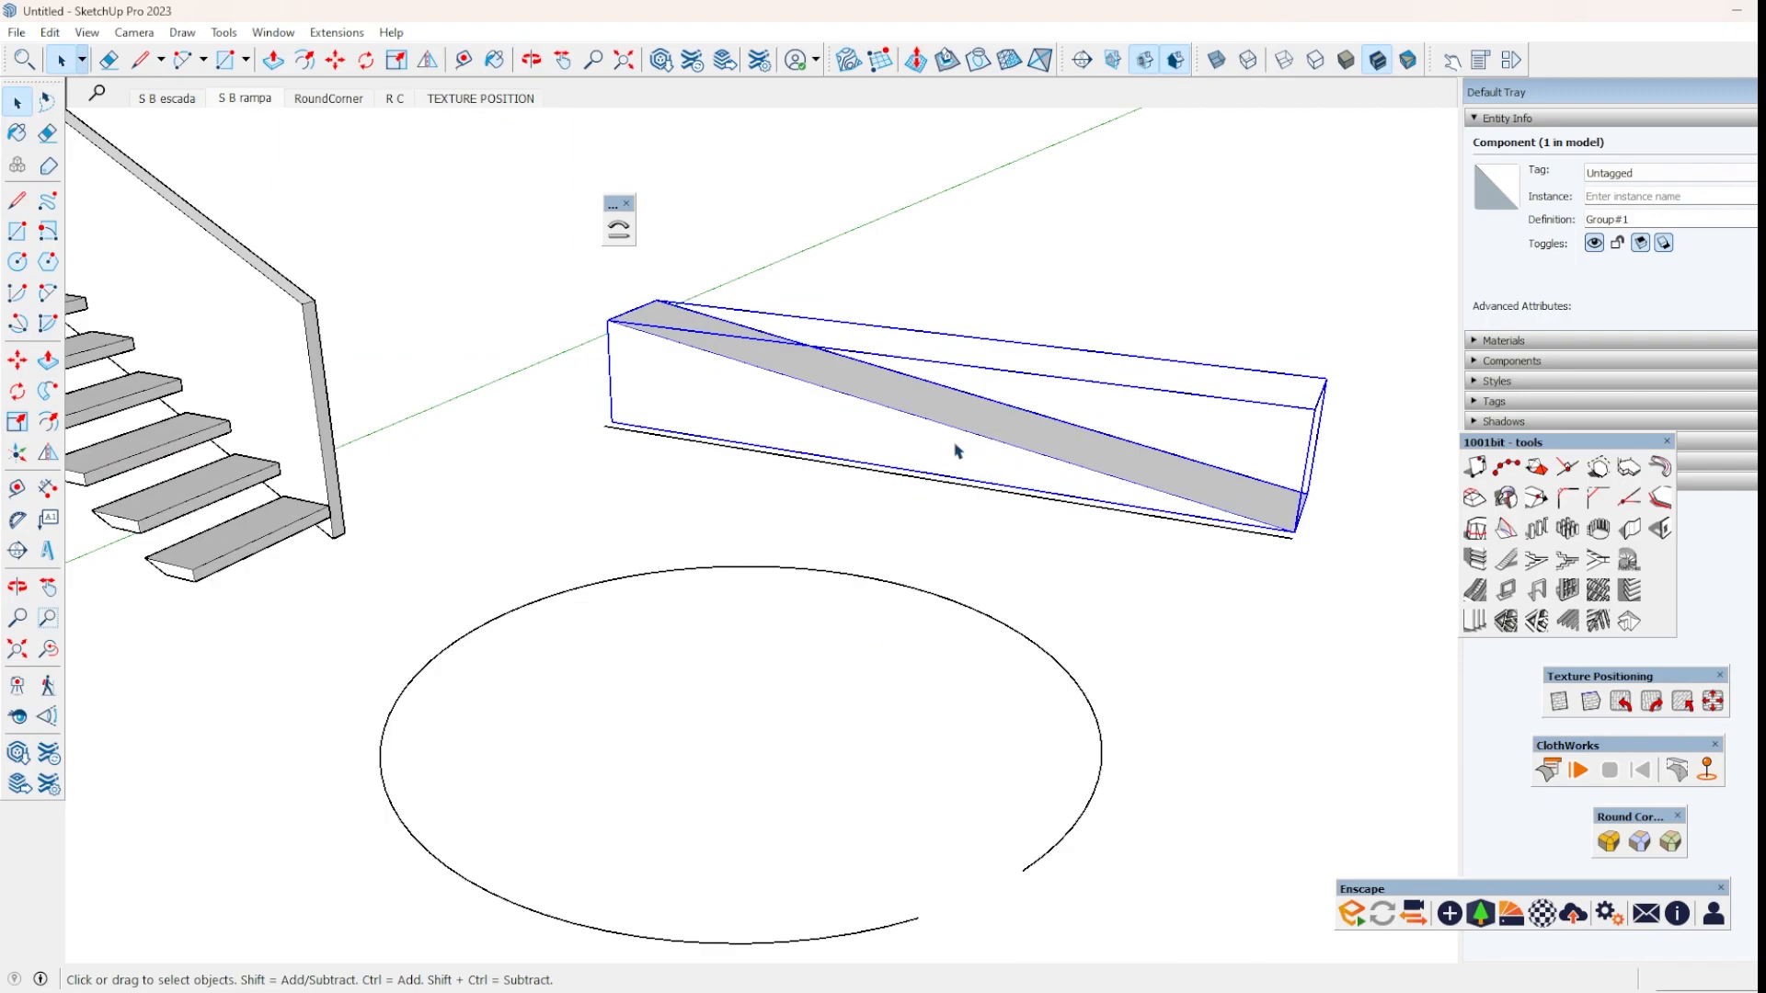
double_click(953, 485)
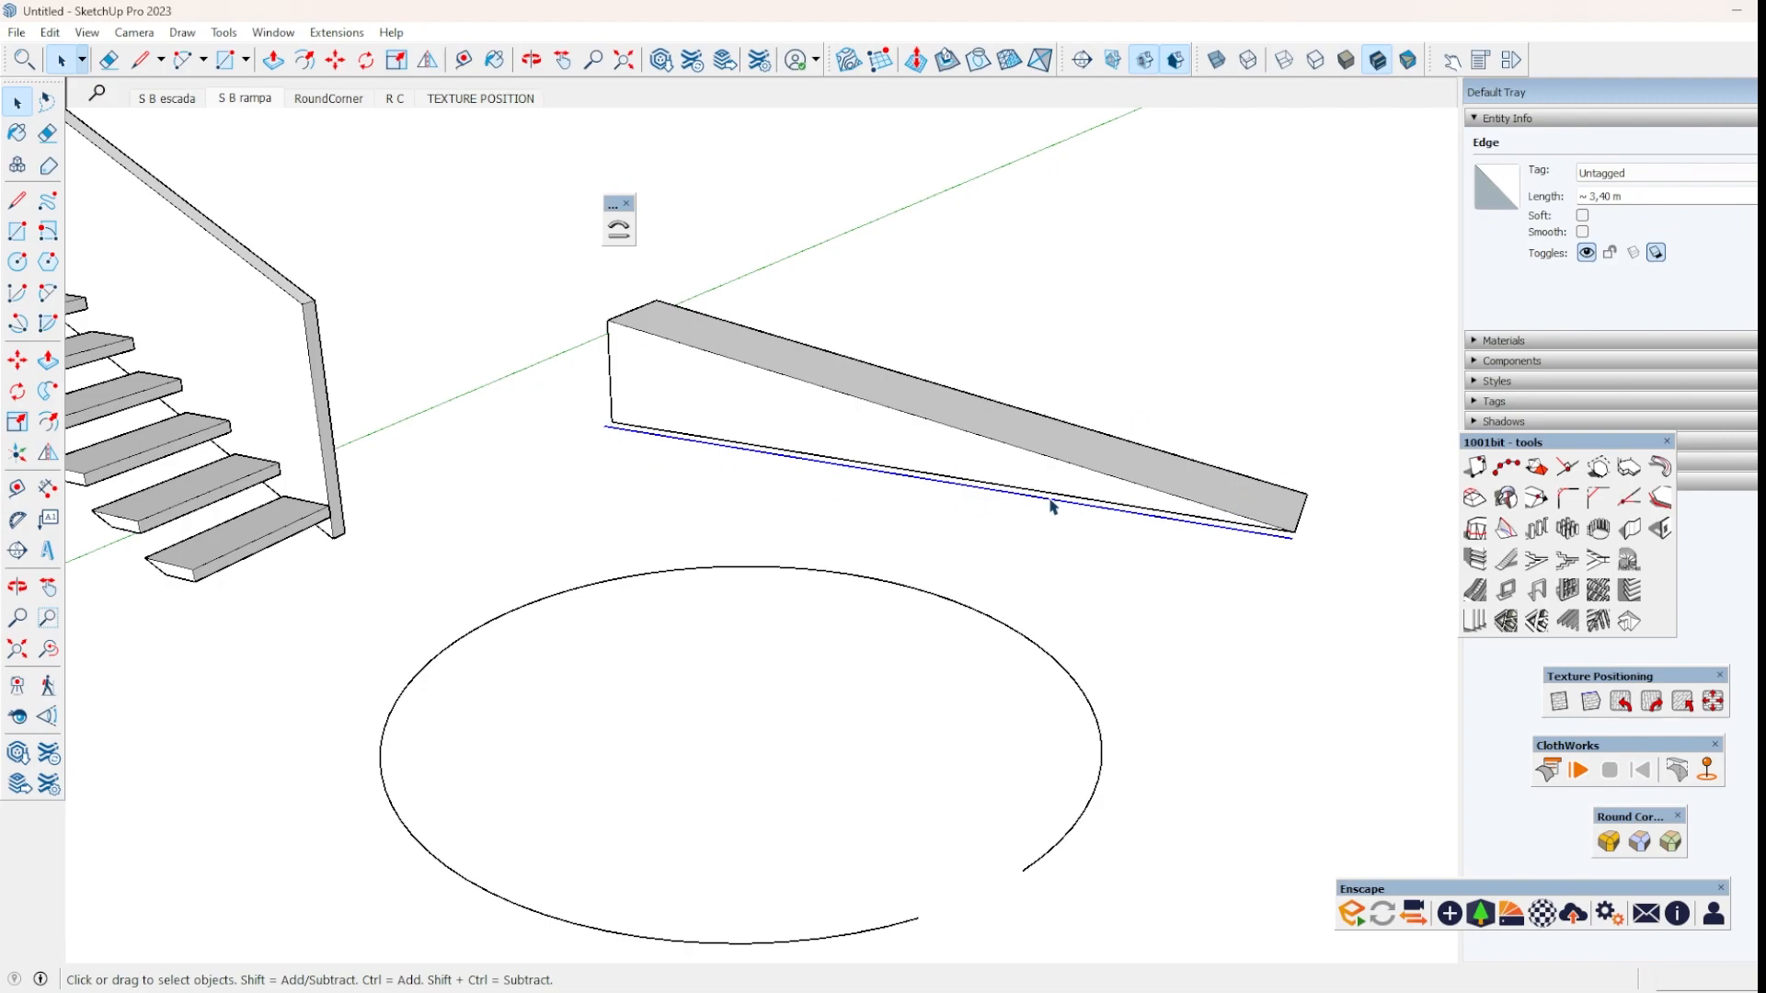
left_click(990, 622)
scroll(901, 568, "down", 4)
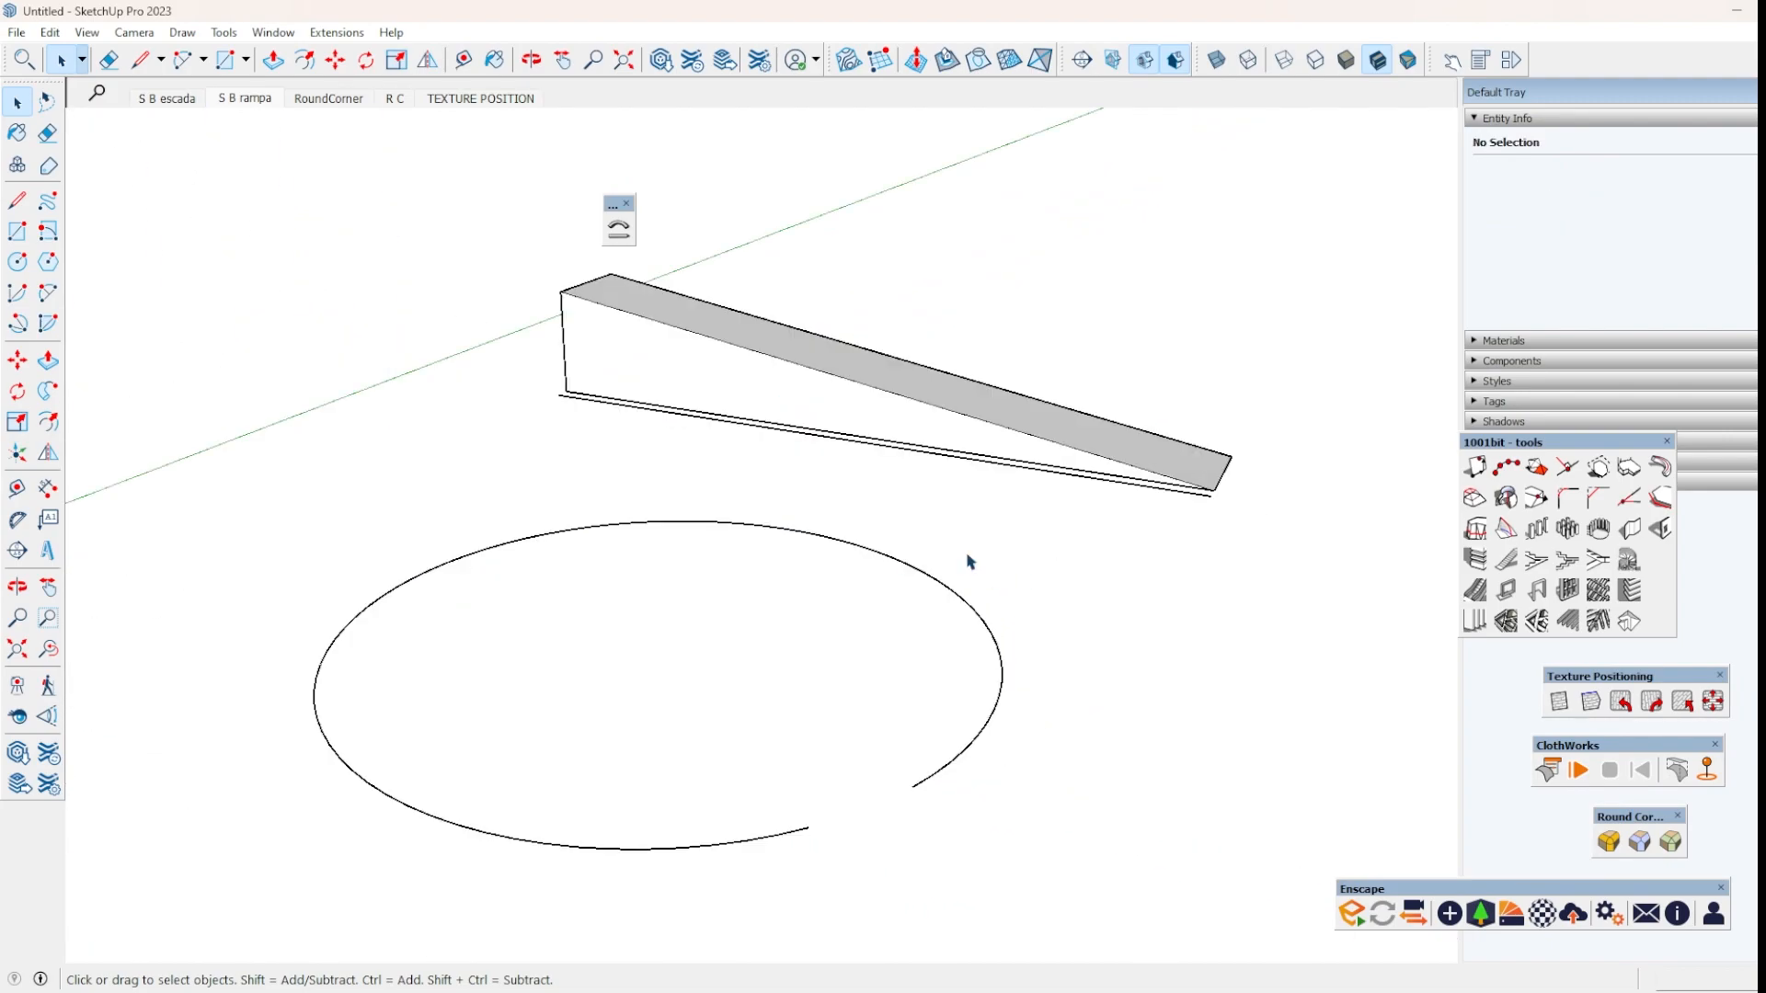
left_click(800, 365)
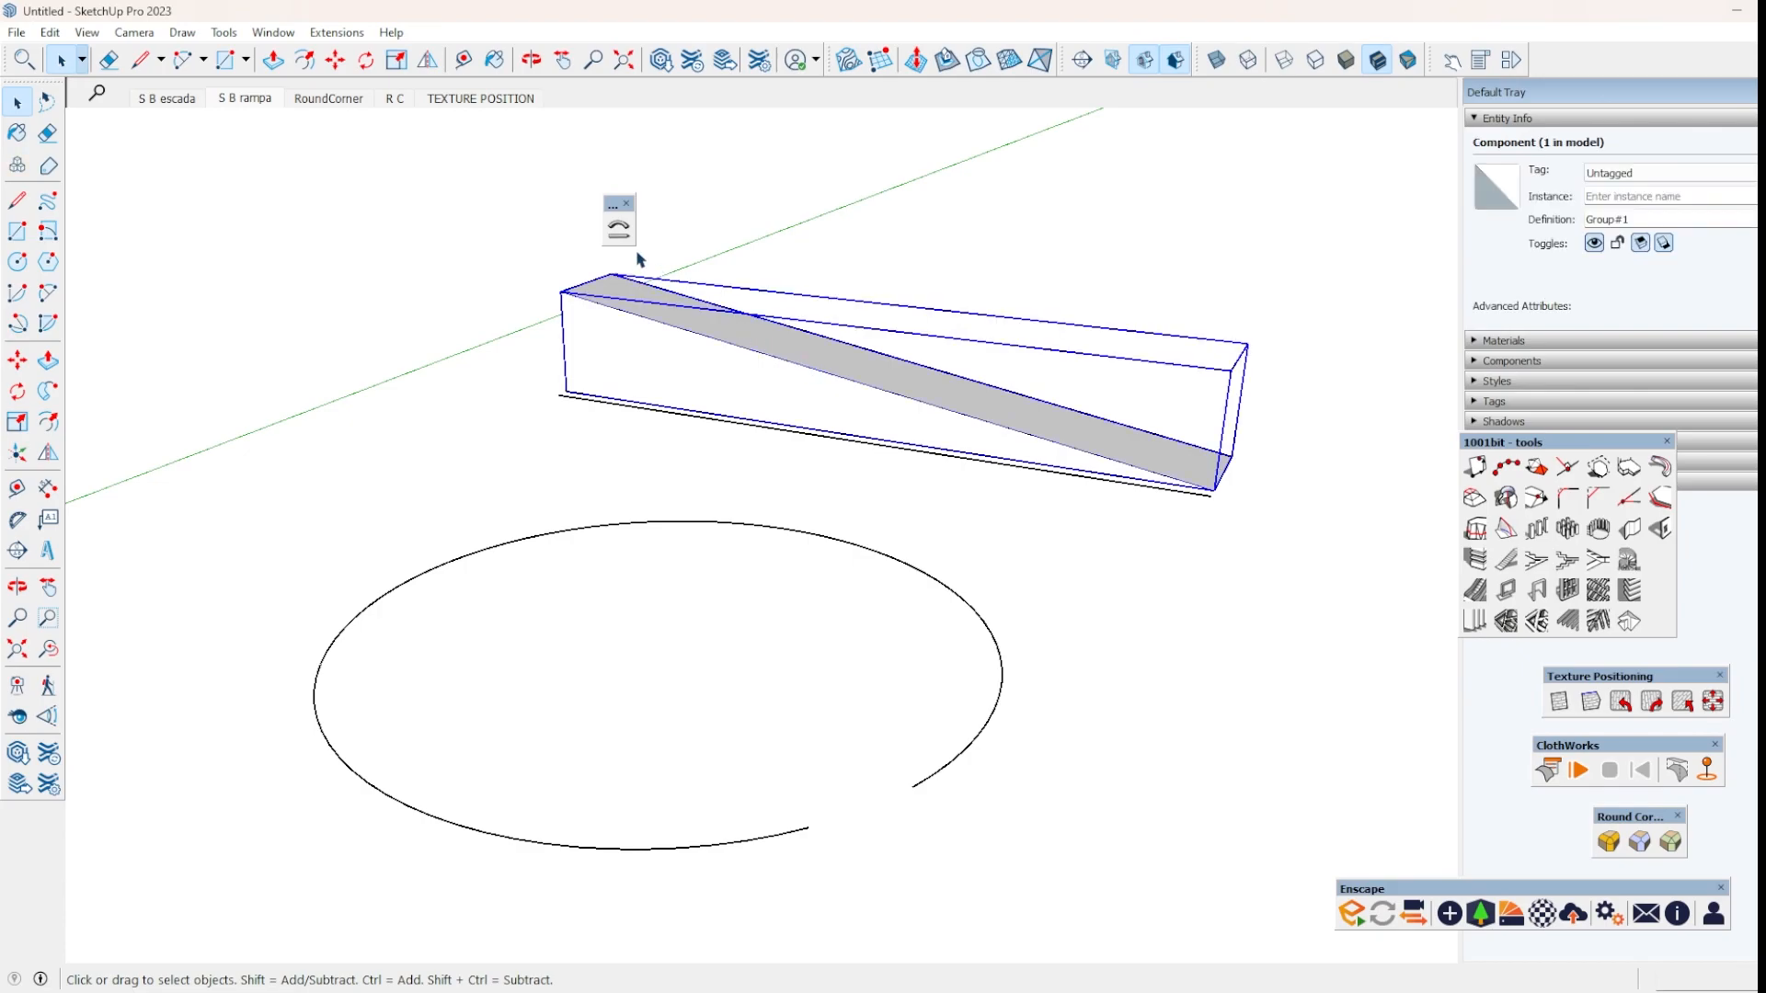
left_click(618, 230)
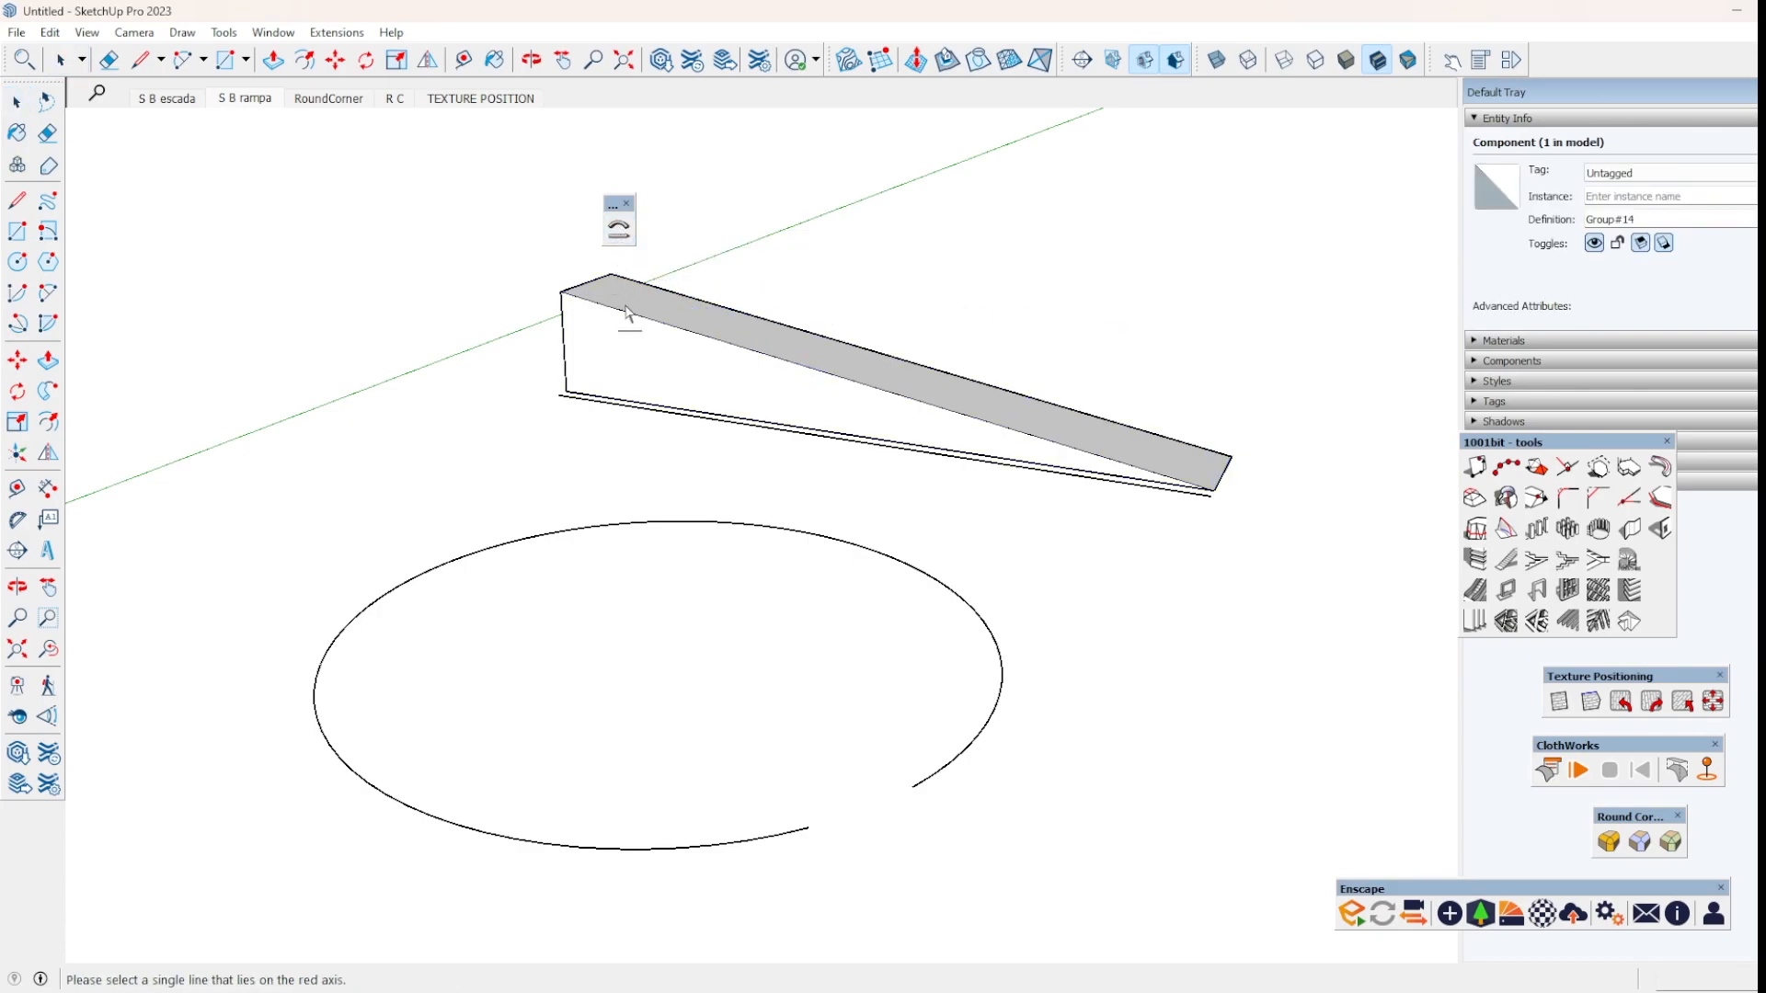
left_click(632, 416)
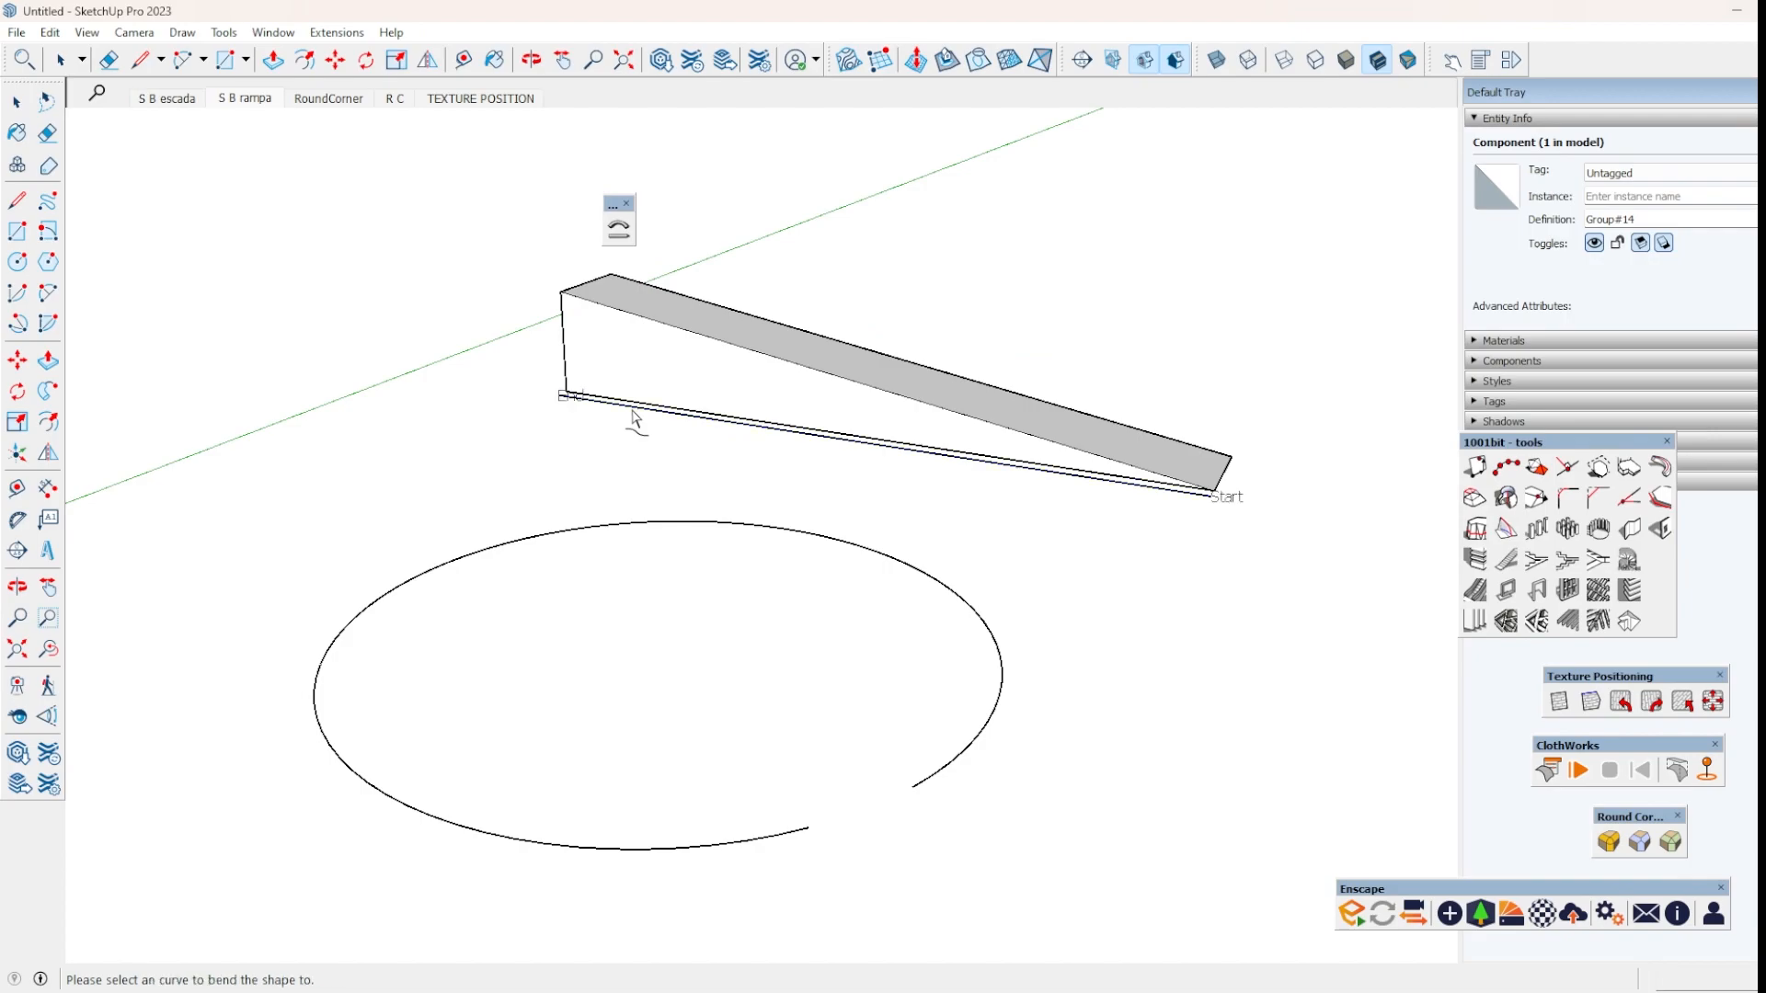
left_click(672, 524)
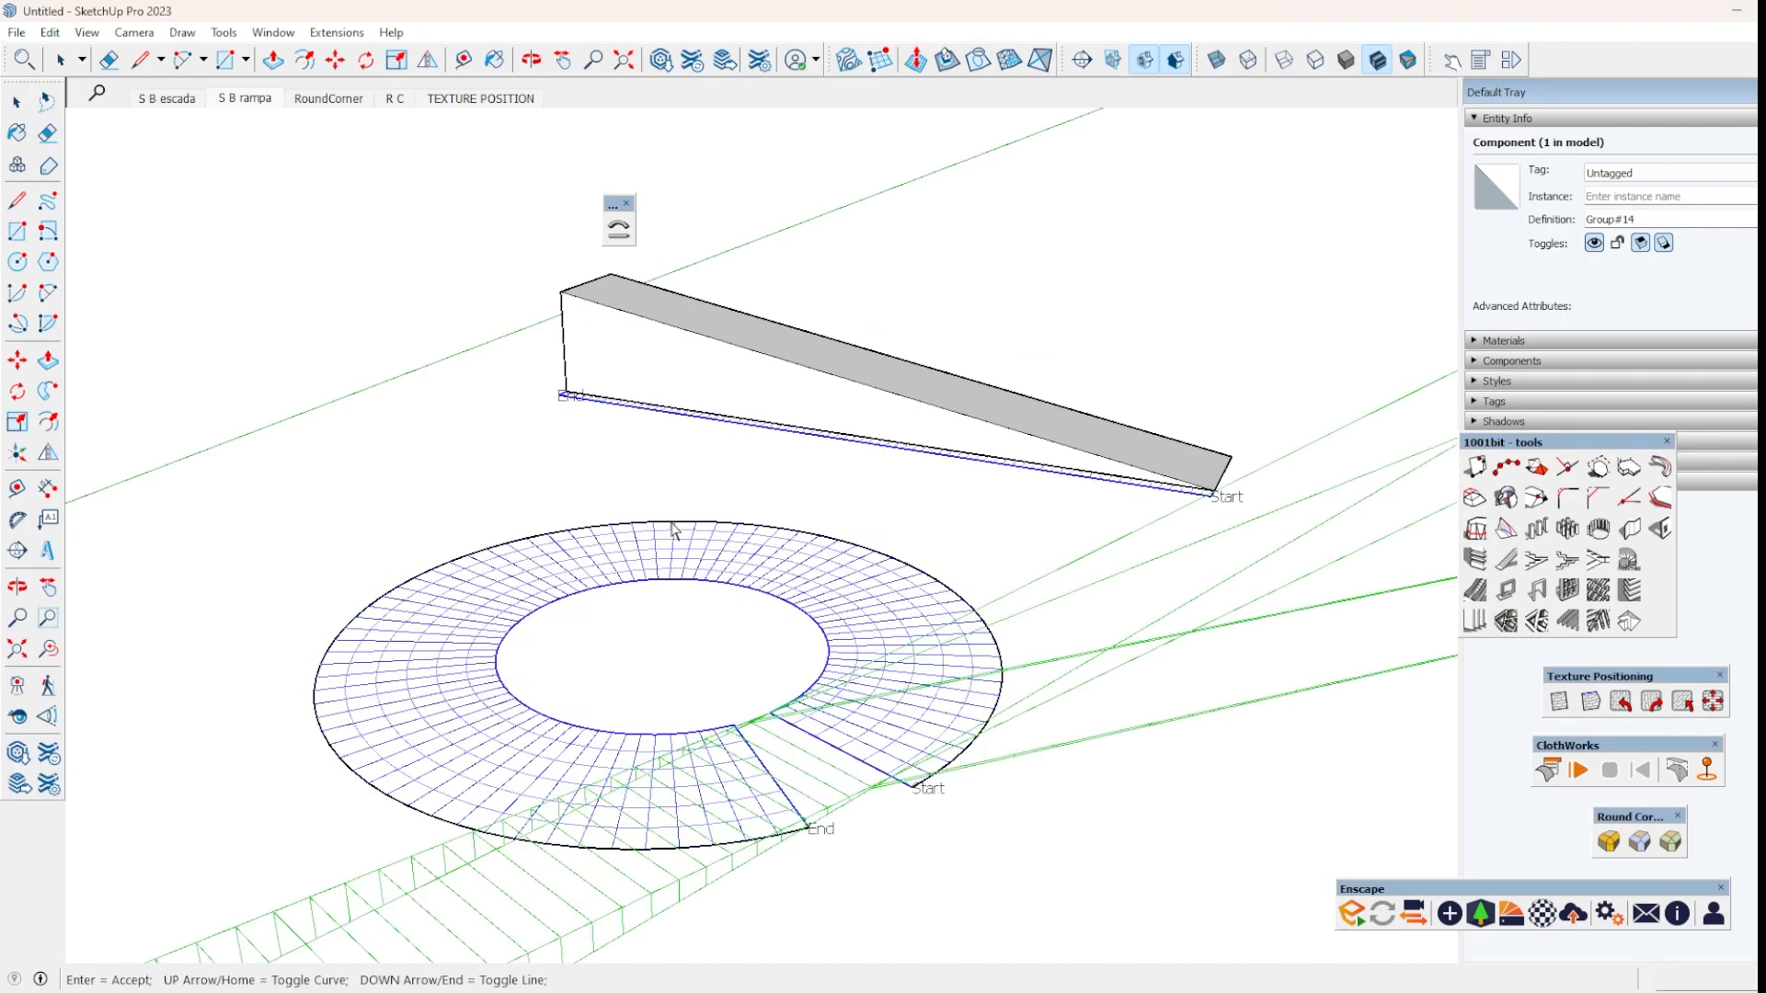
Toggle the line and curve directions to compare the ramp previews, and accept the upright version inside the arc with the line reversed.
key("Down")
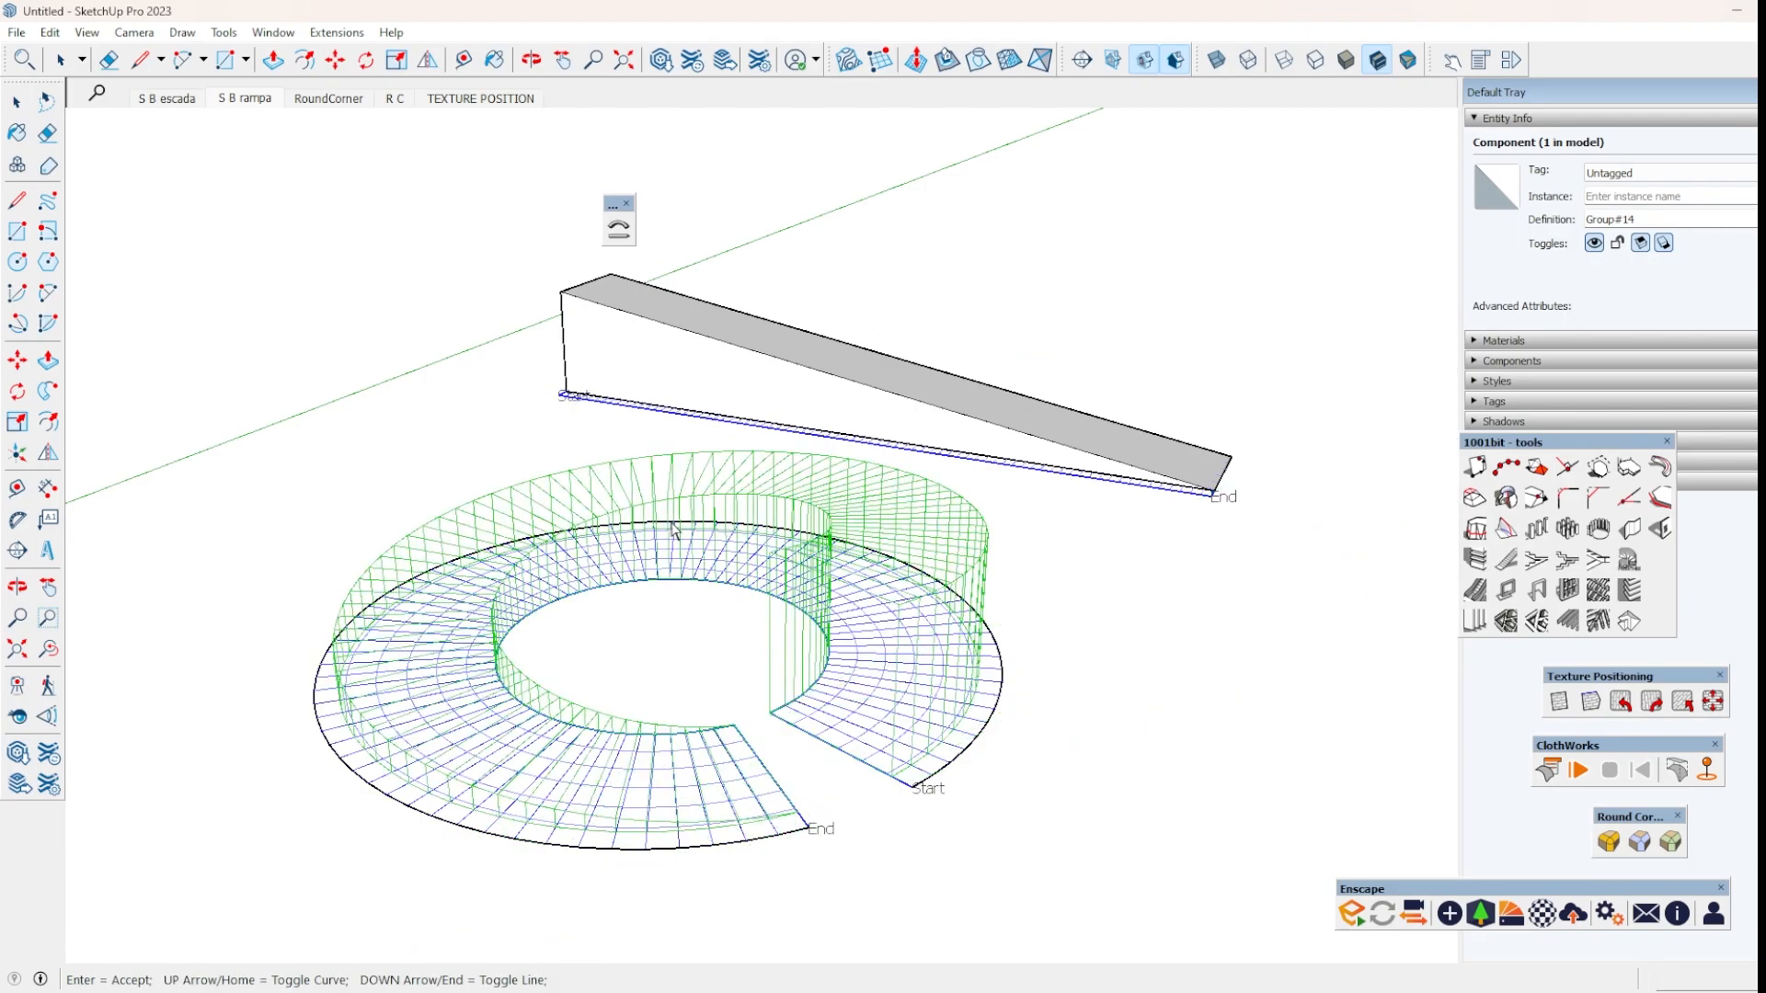
key("Up")
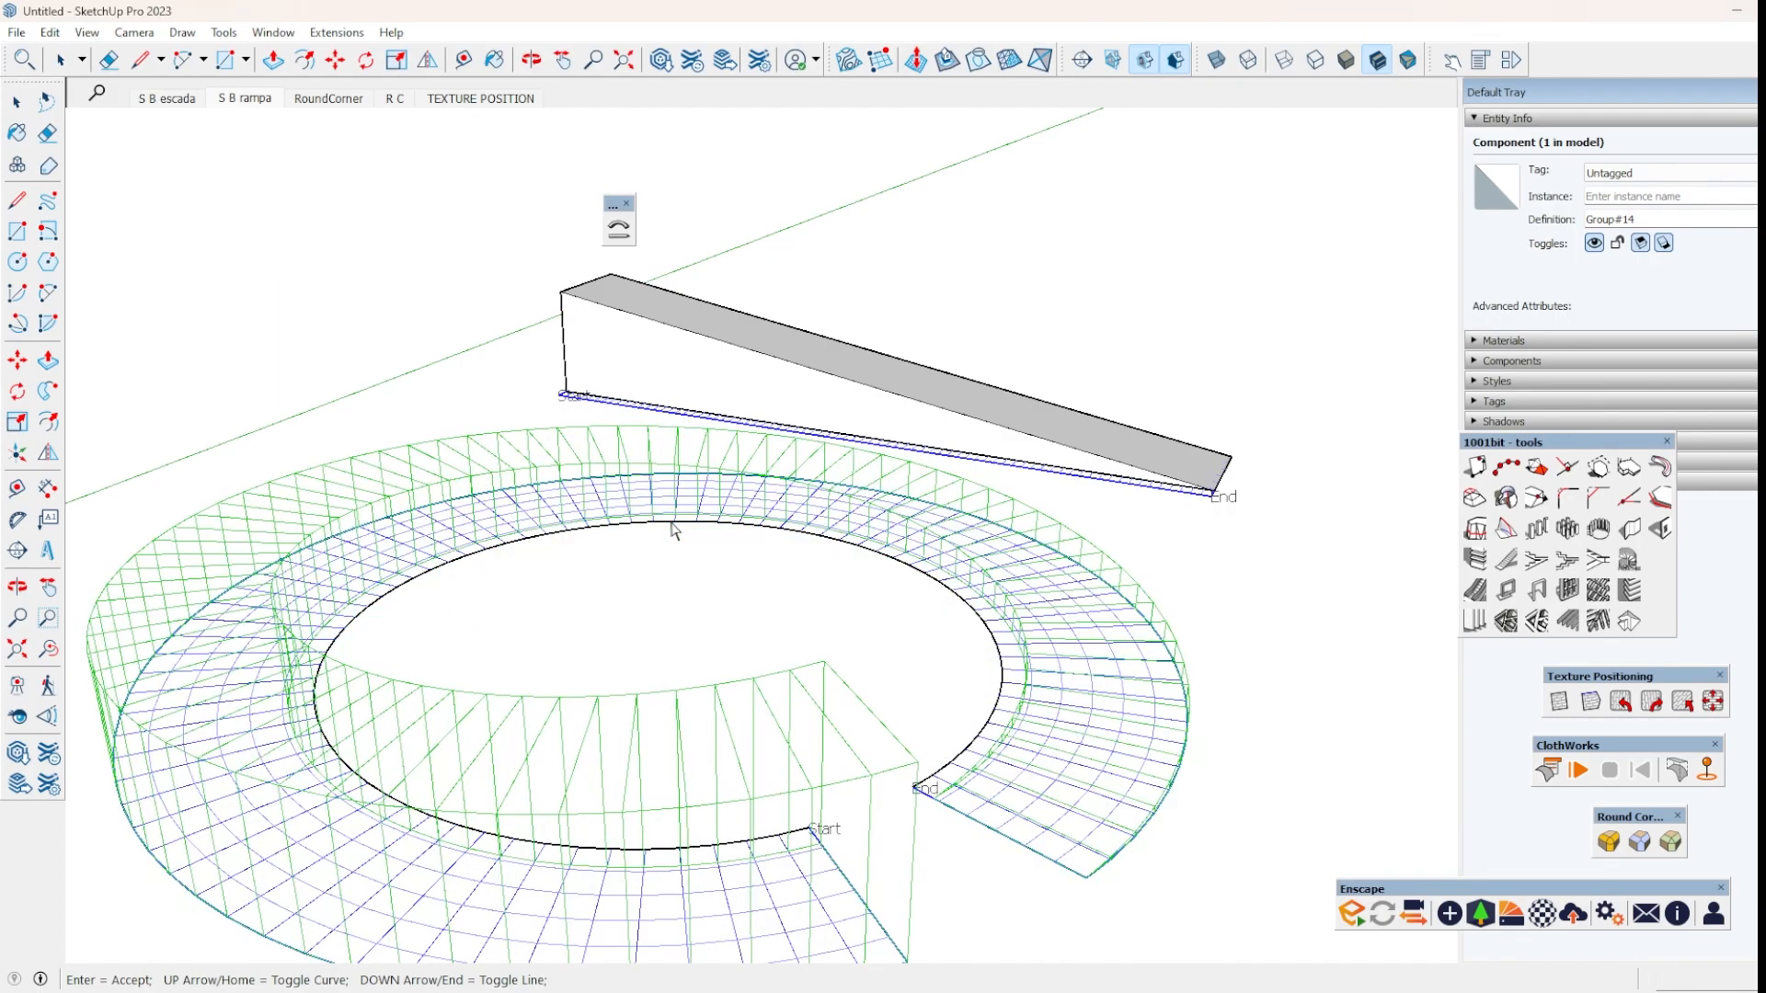
key("Up")
key("Down")
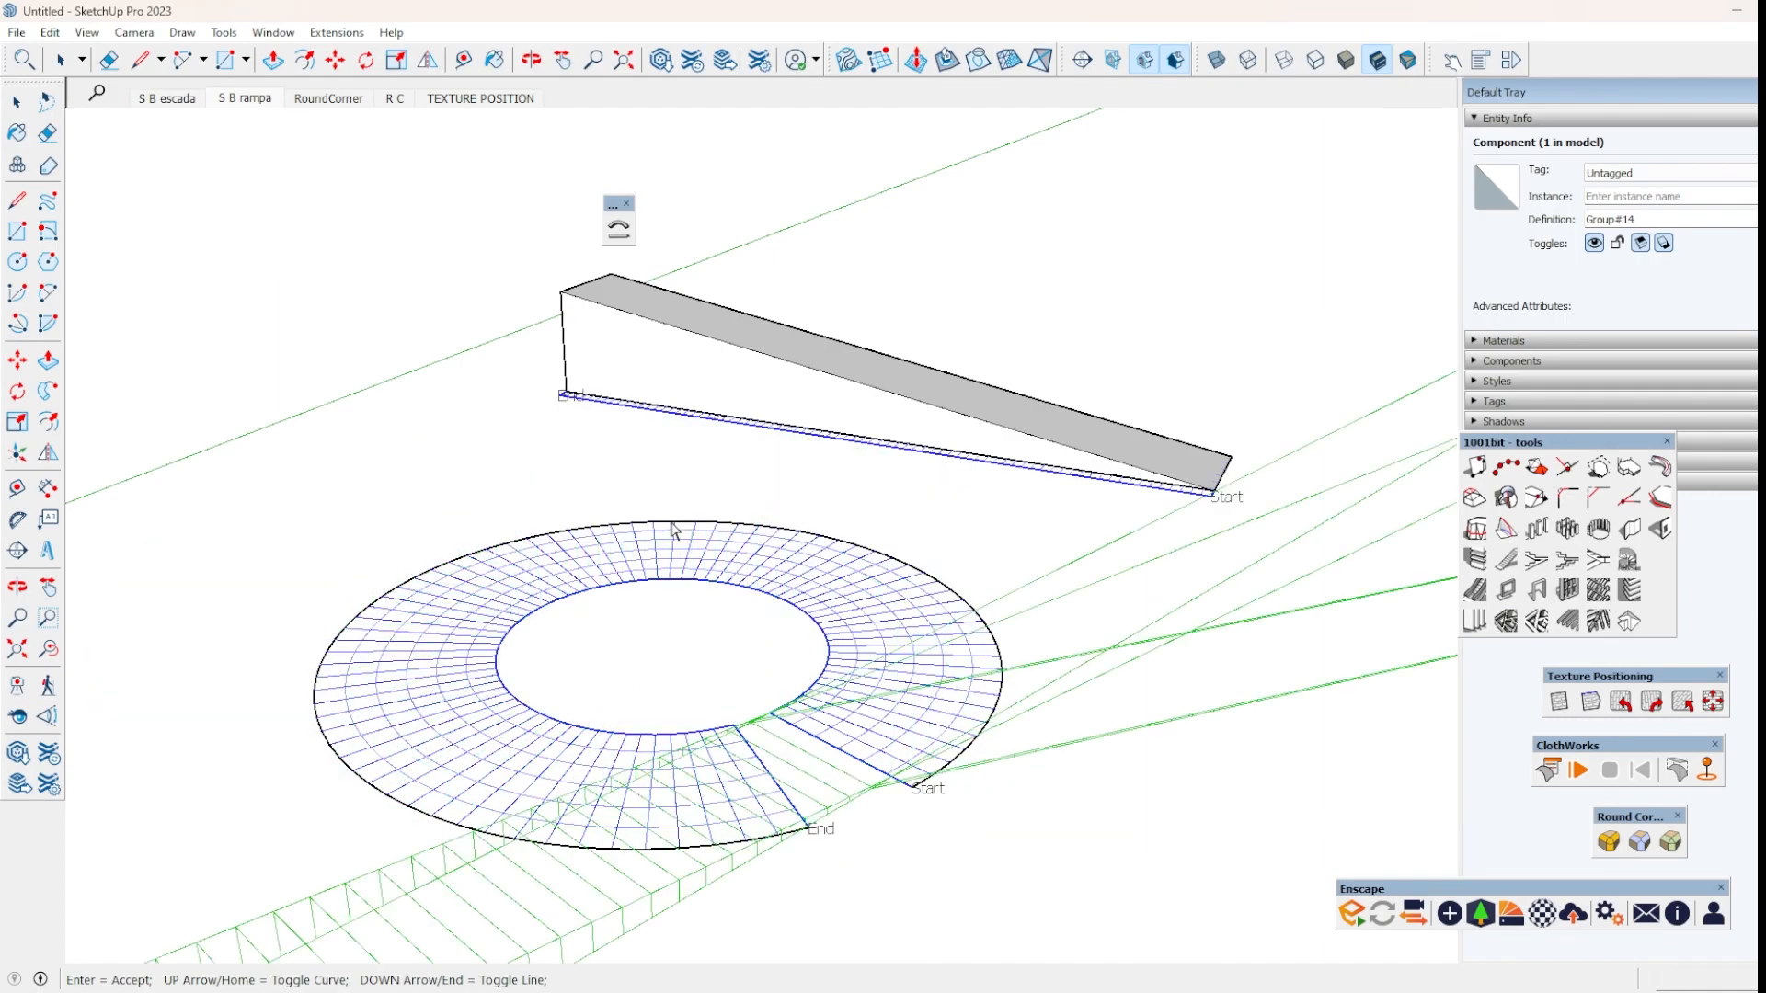
key("Down")
key("Up")
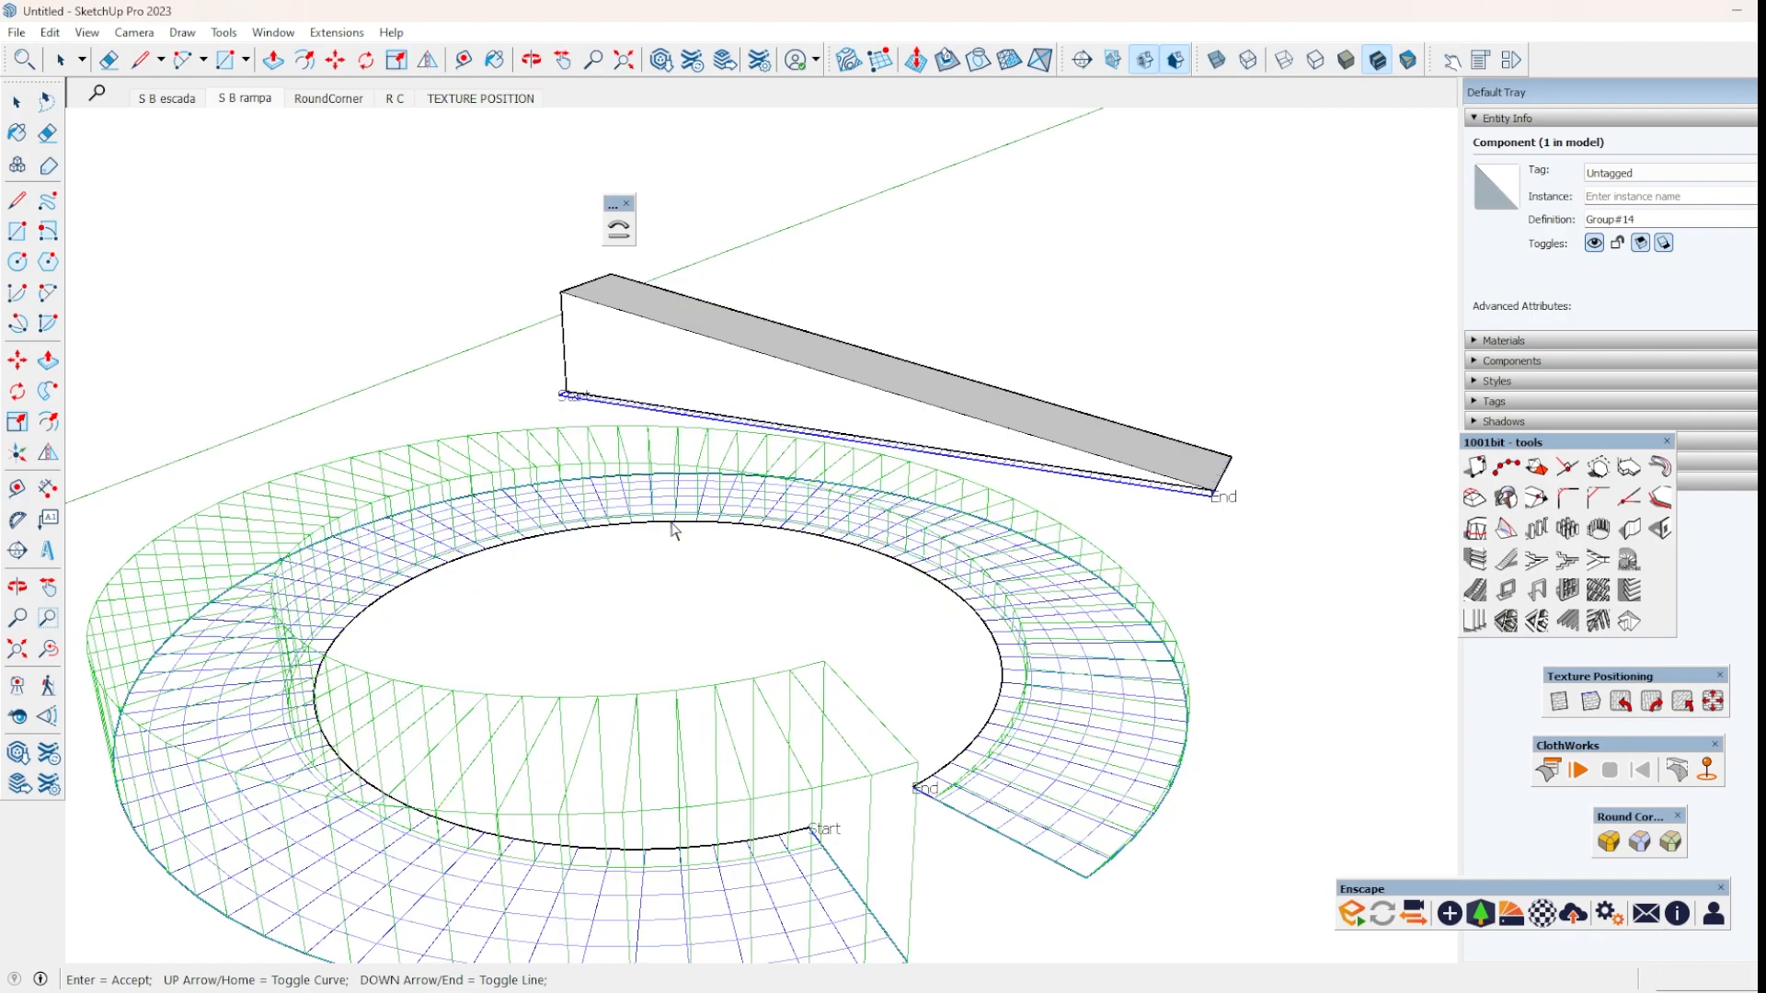
key("Up")
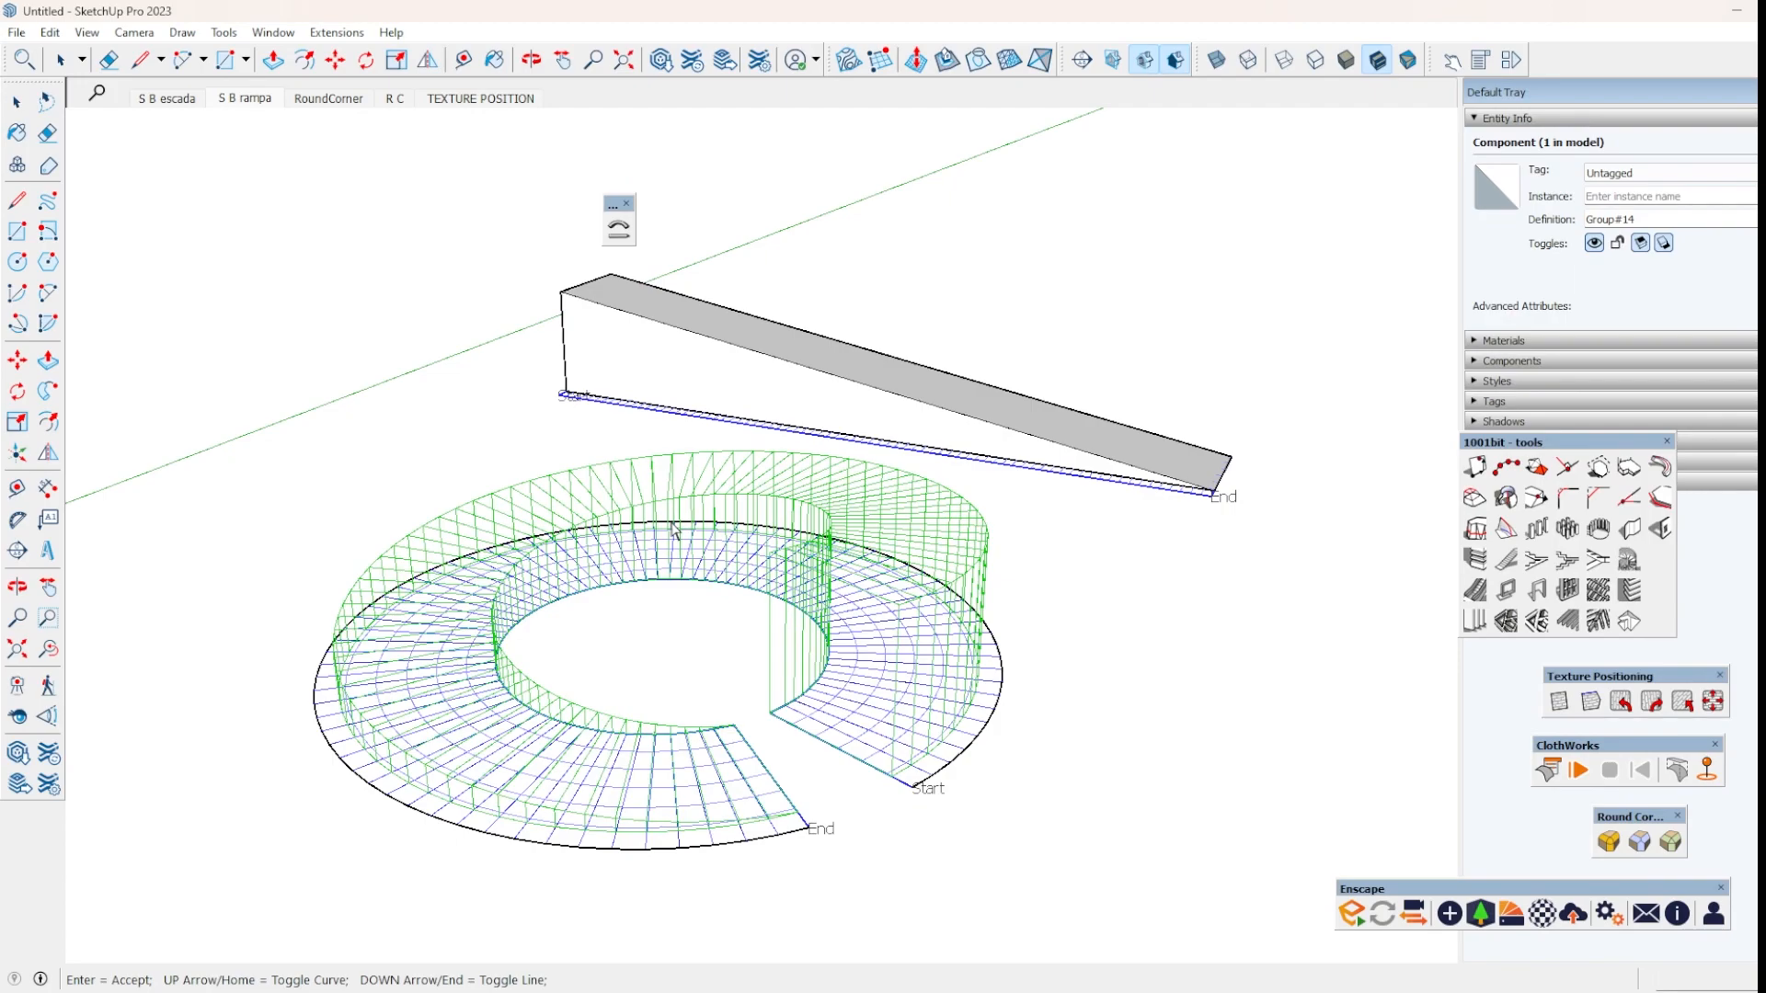
key("Return")
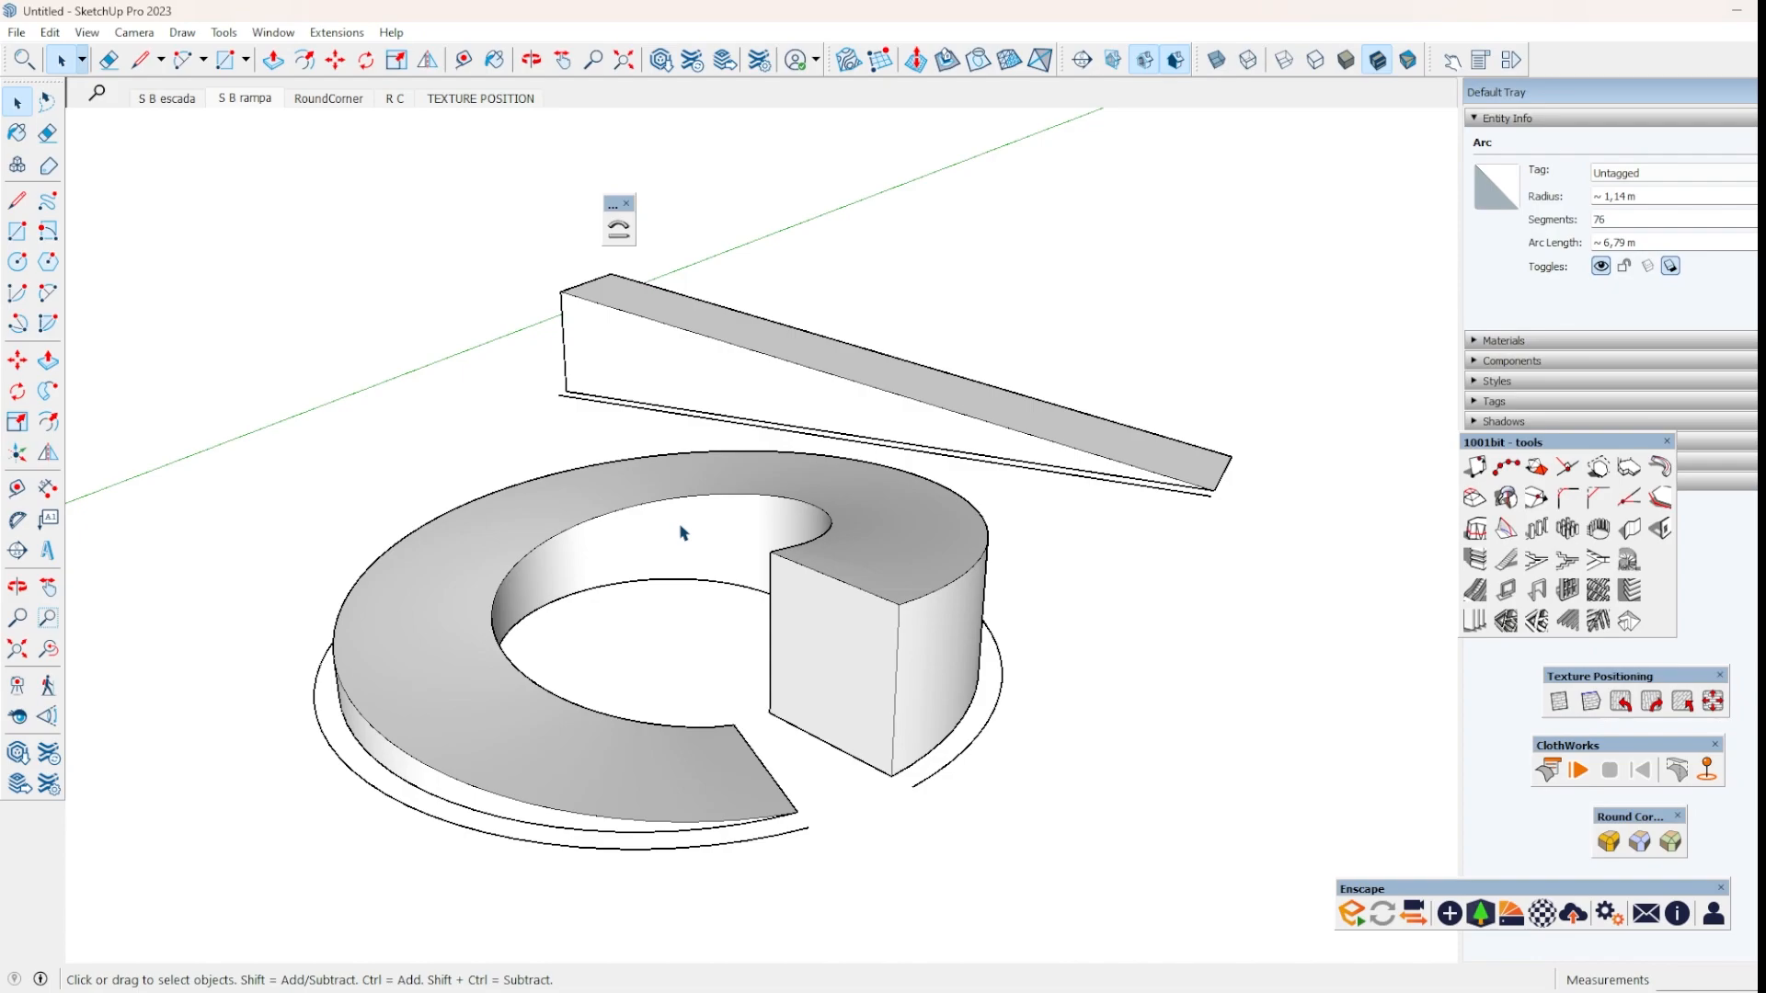
Reposition the floating extension toolbars and go to the RoundCorner scene with the two bookshelves.
middle_click_drag(683, 534, 720, 537)
left_click_drag(613, 205, 490, 420)
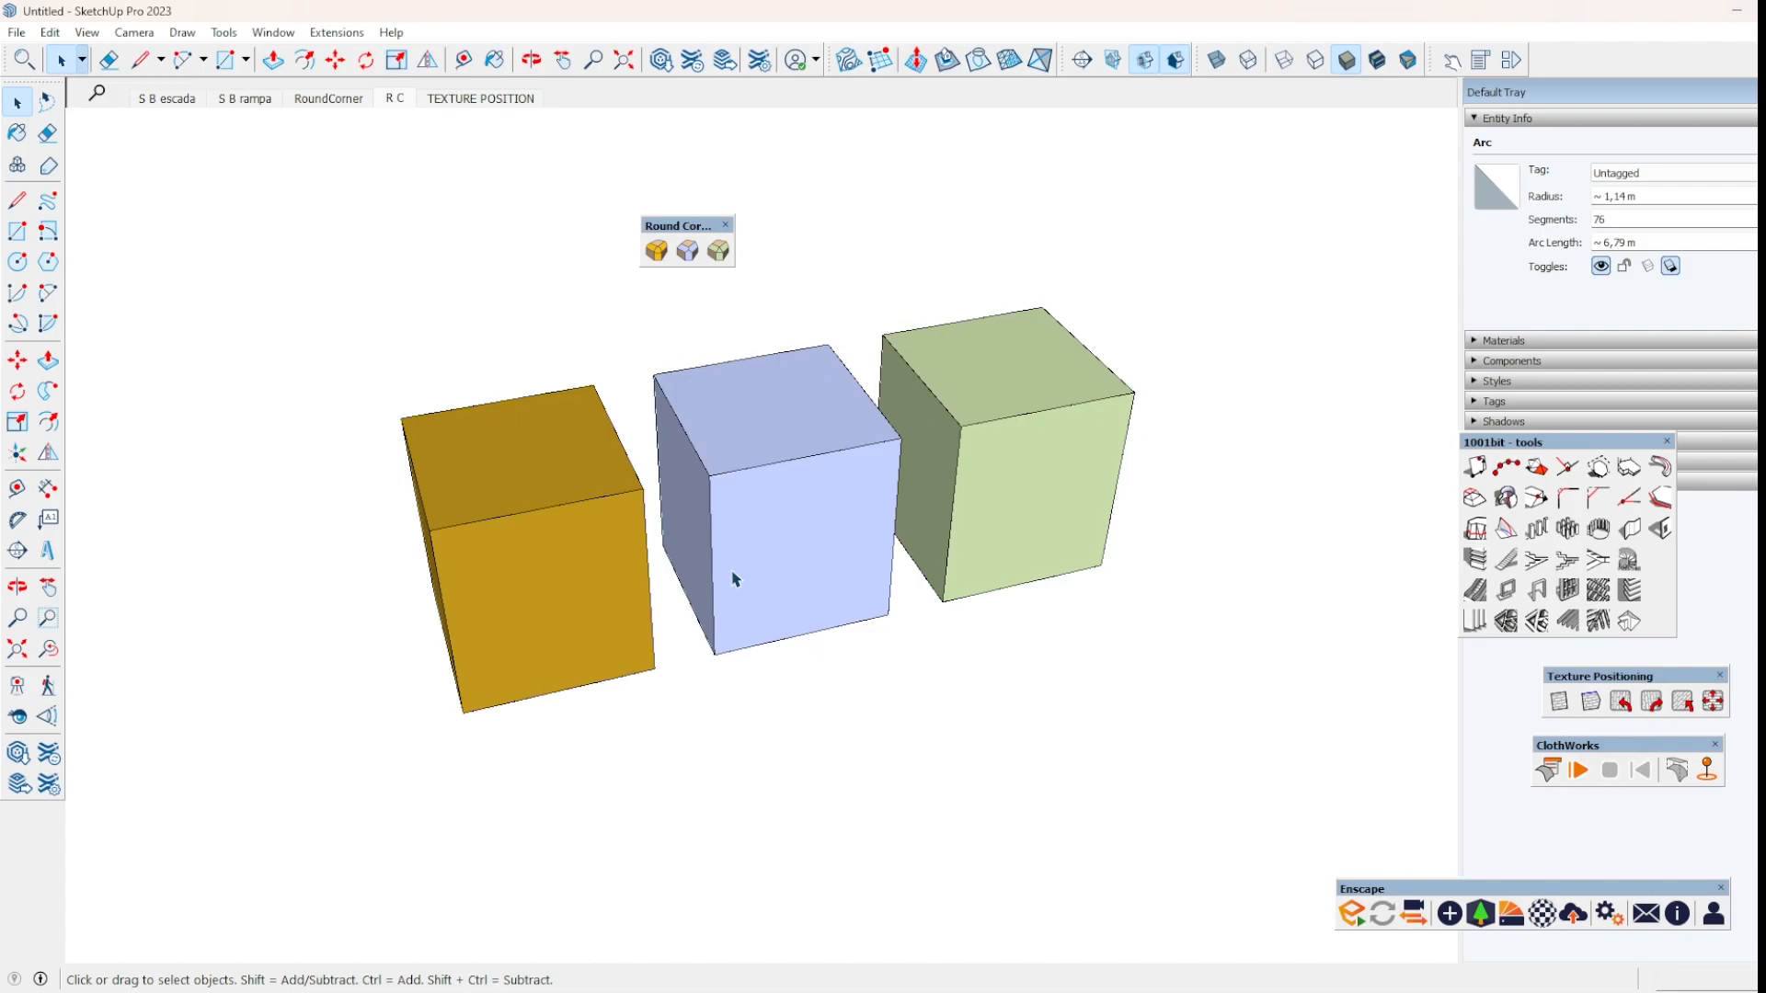
left_click_drag(663, 227, 740, 239)
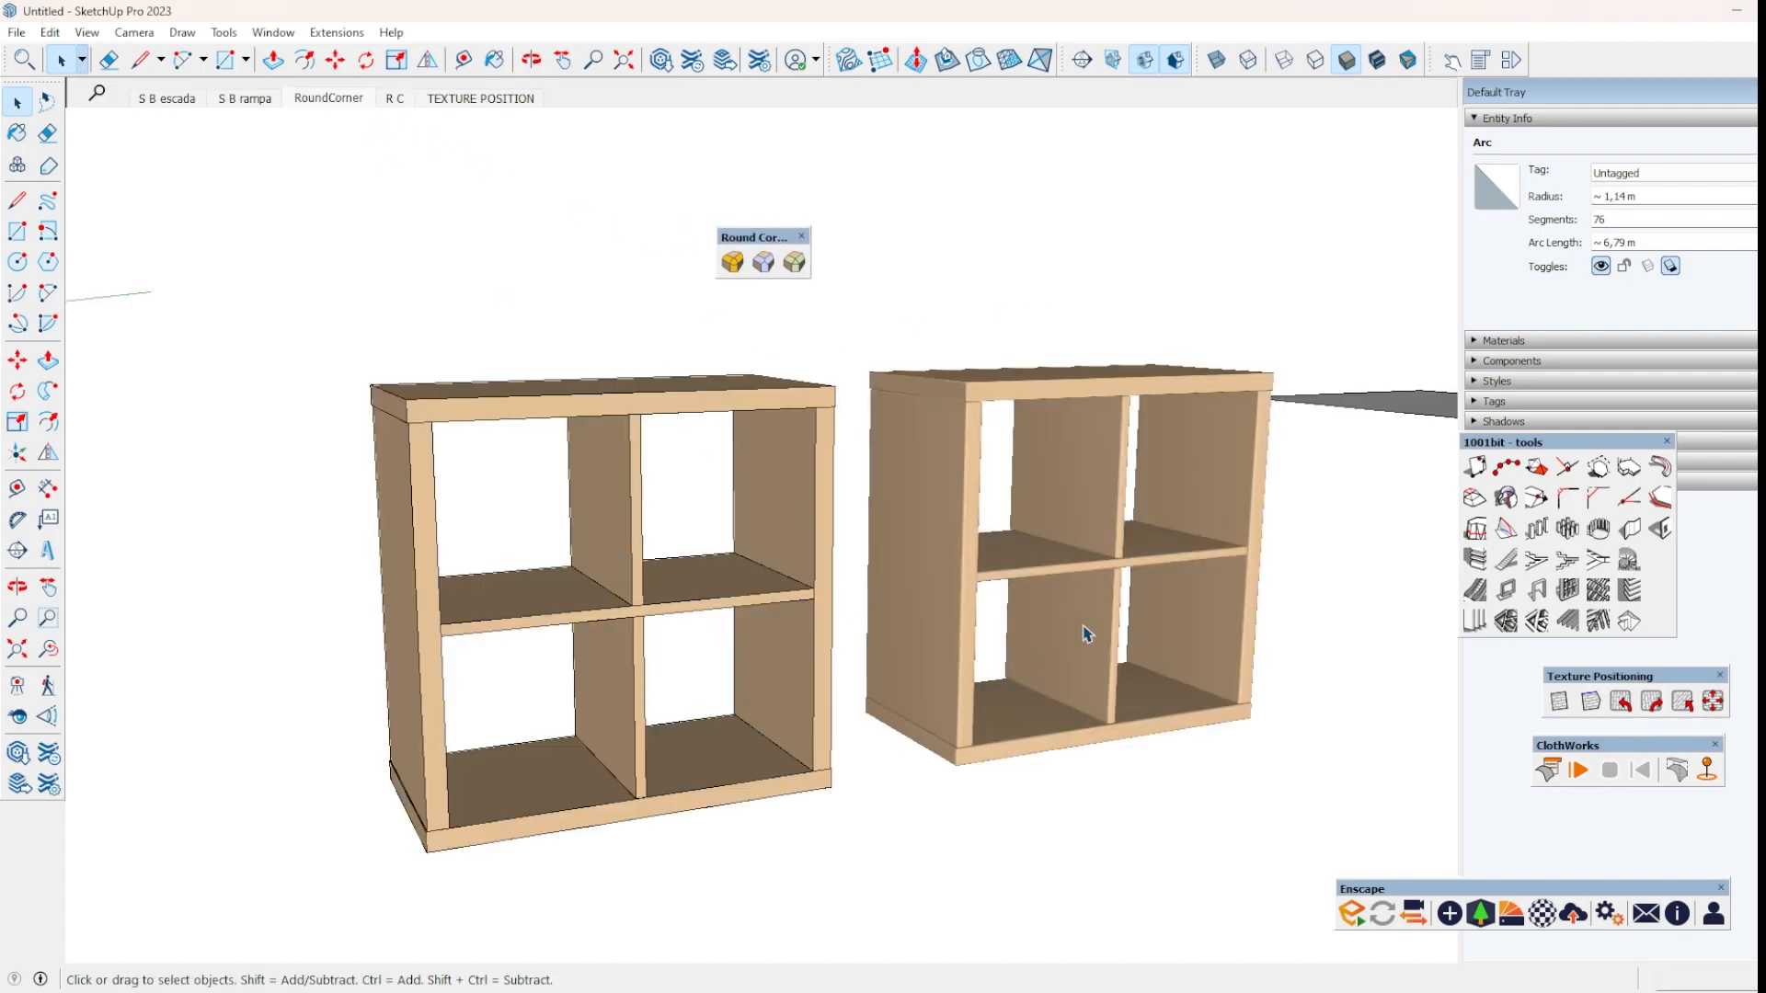
Compare the two bookshelves and examine the top front corner of the one without edge lines up close.
middle_click_drag(1083, 631, 786, 664)
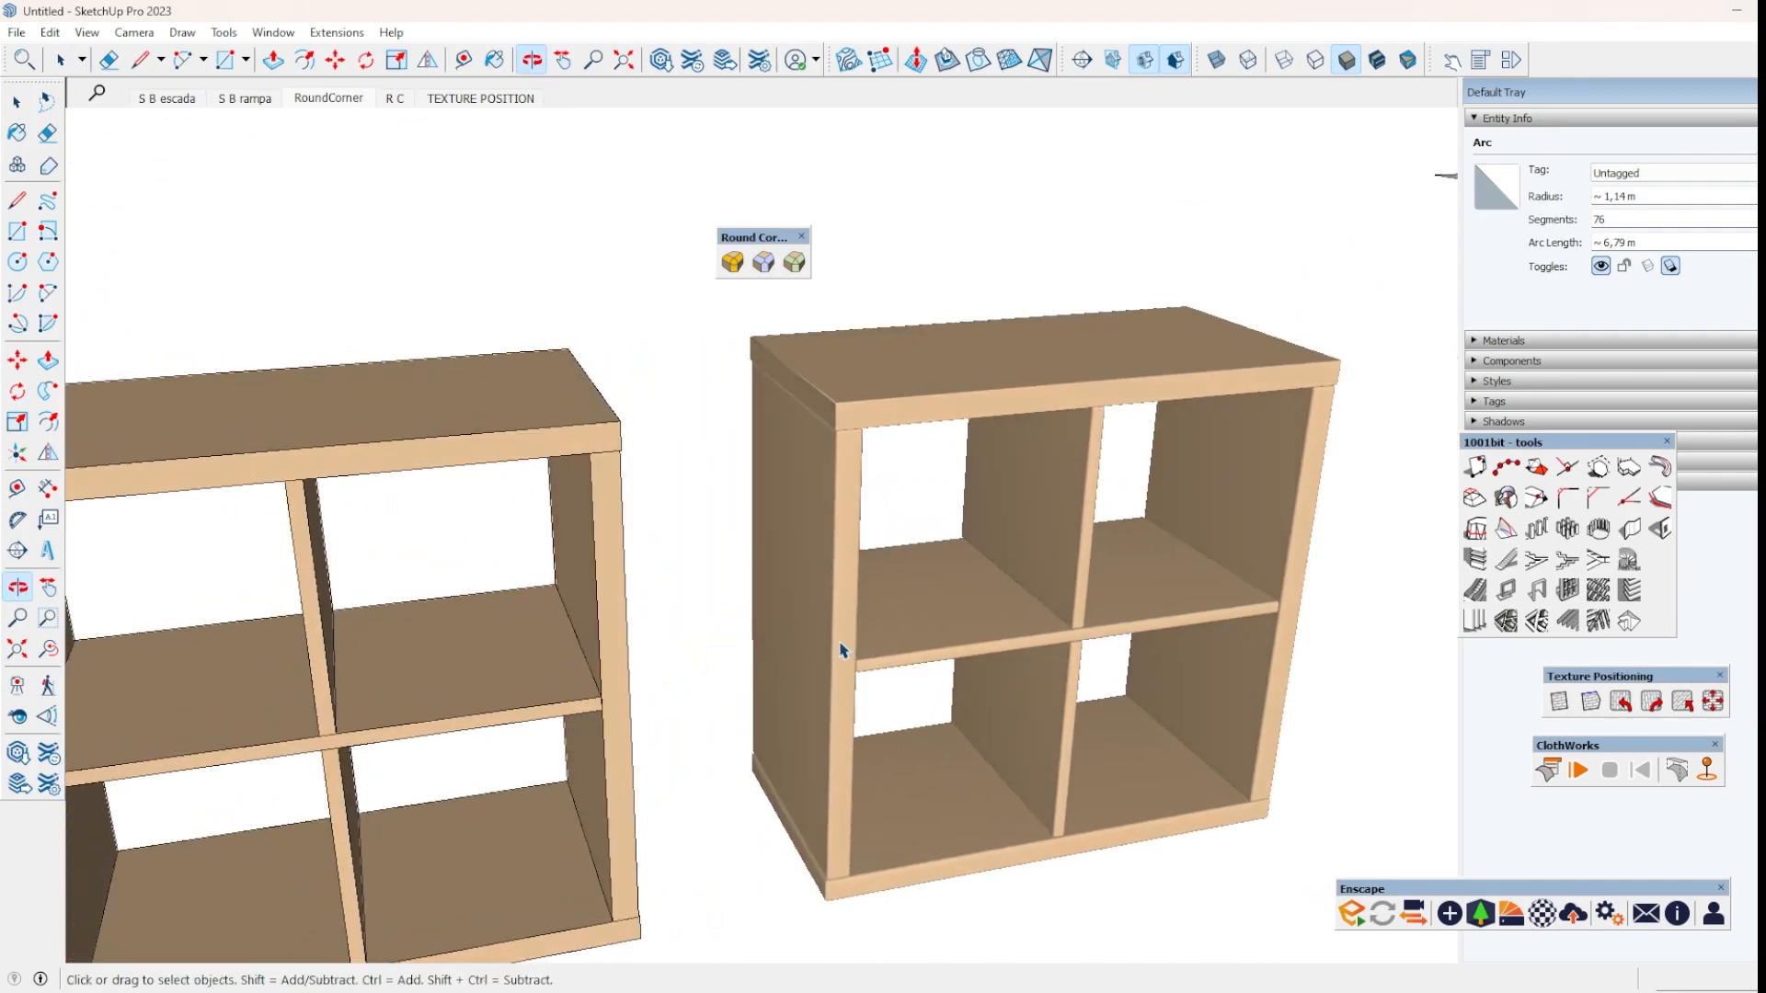
scroll(976, 610, "down", 3)
left_click(651, 676)
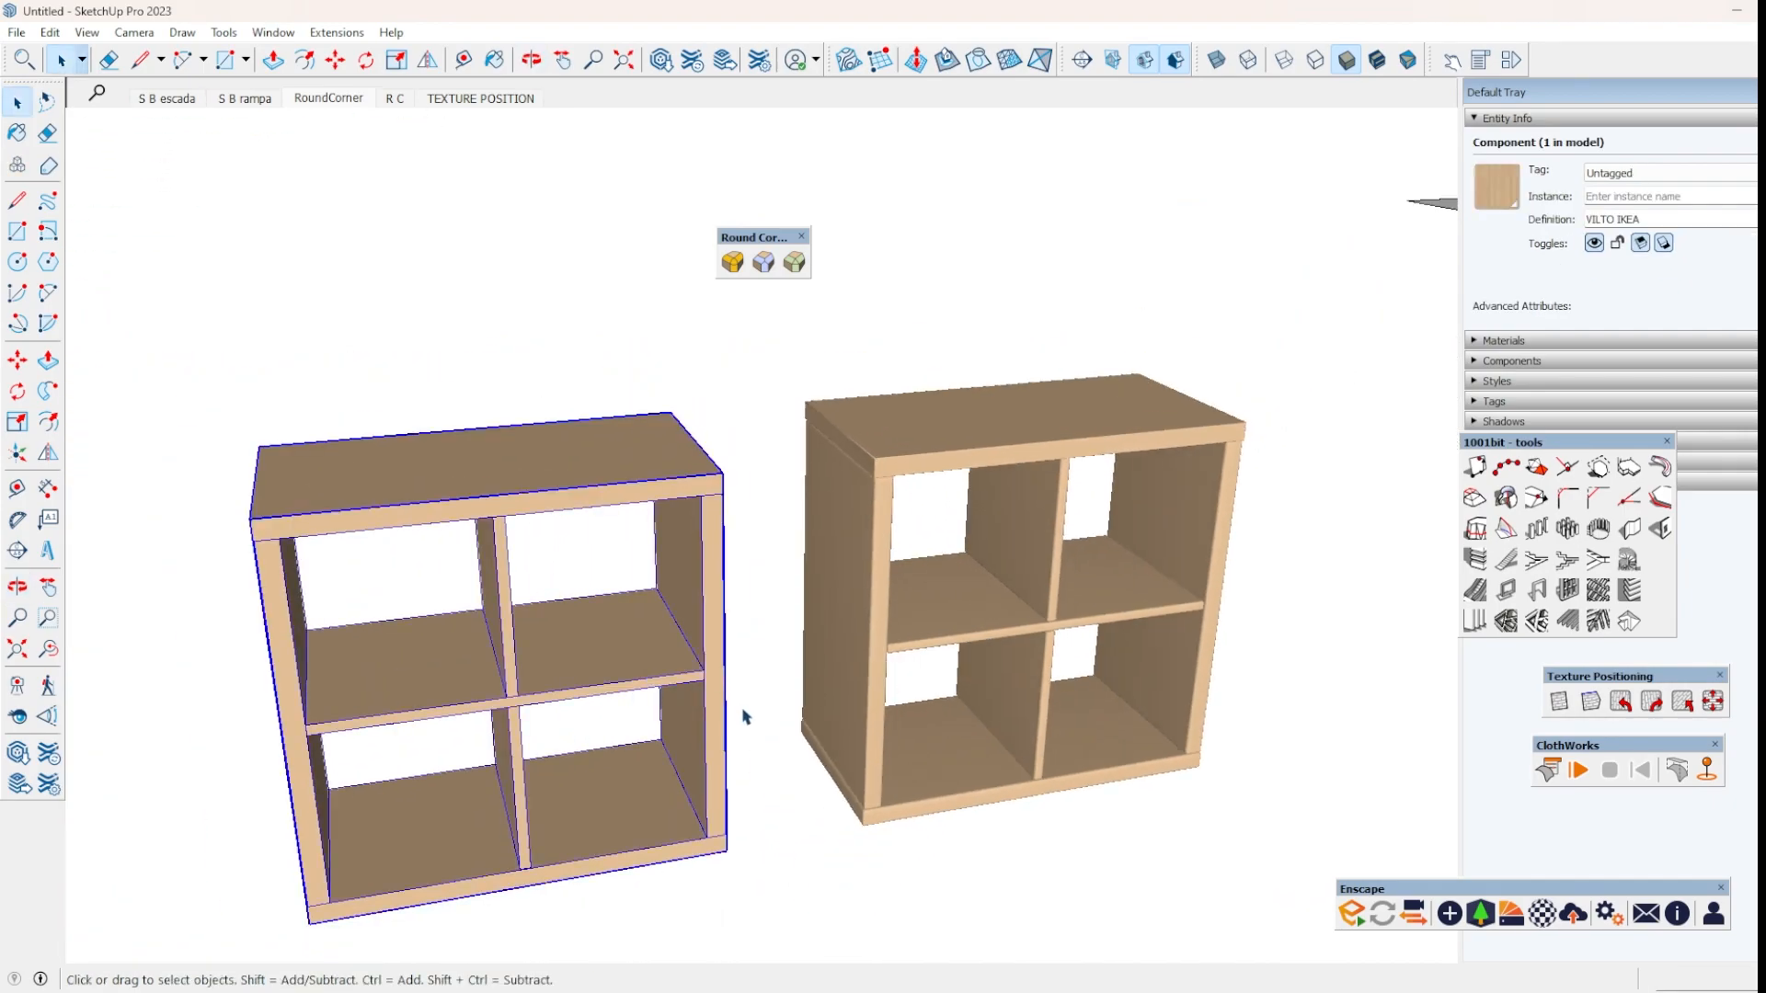
left_click(942, 881)
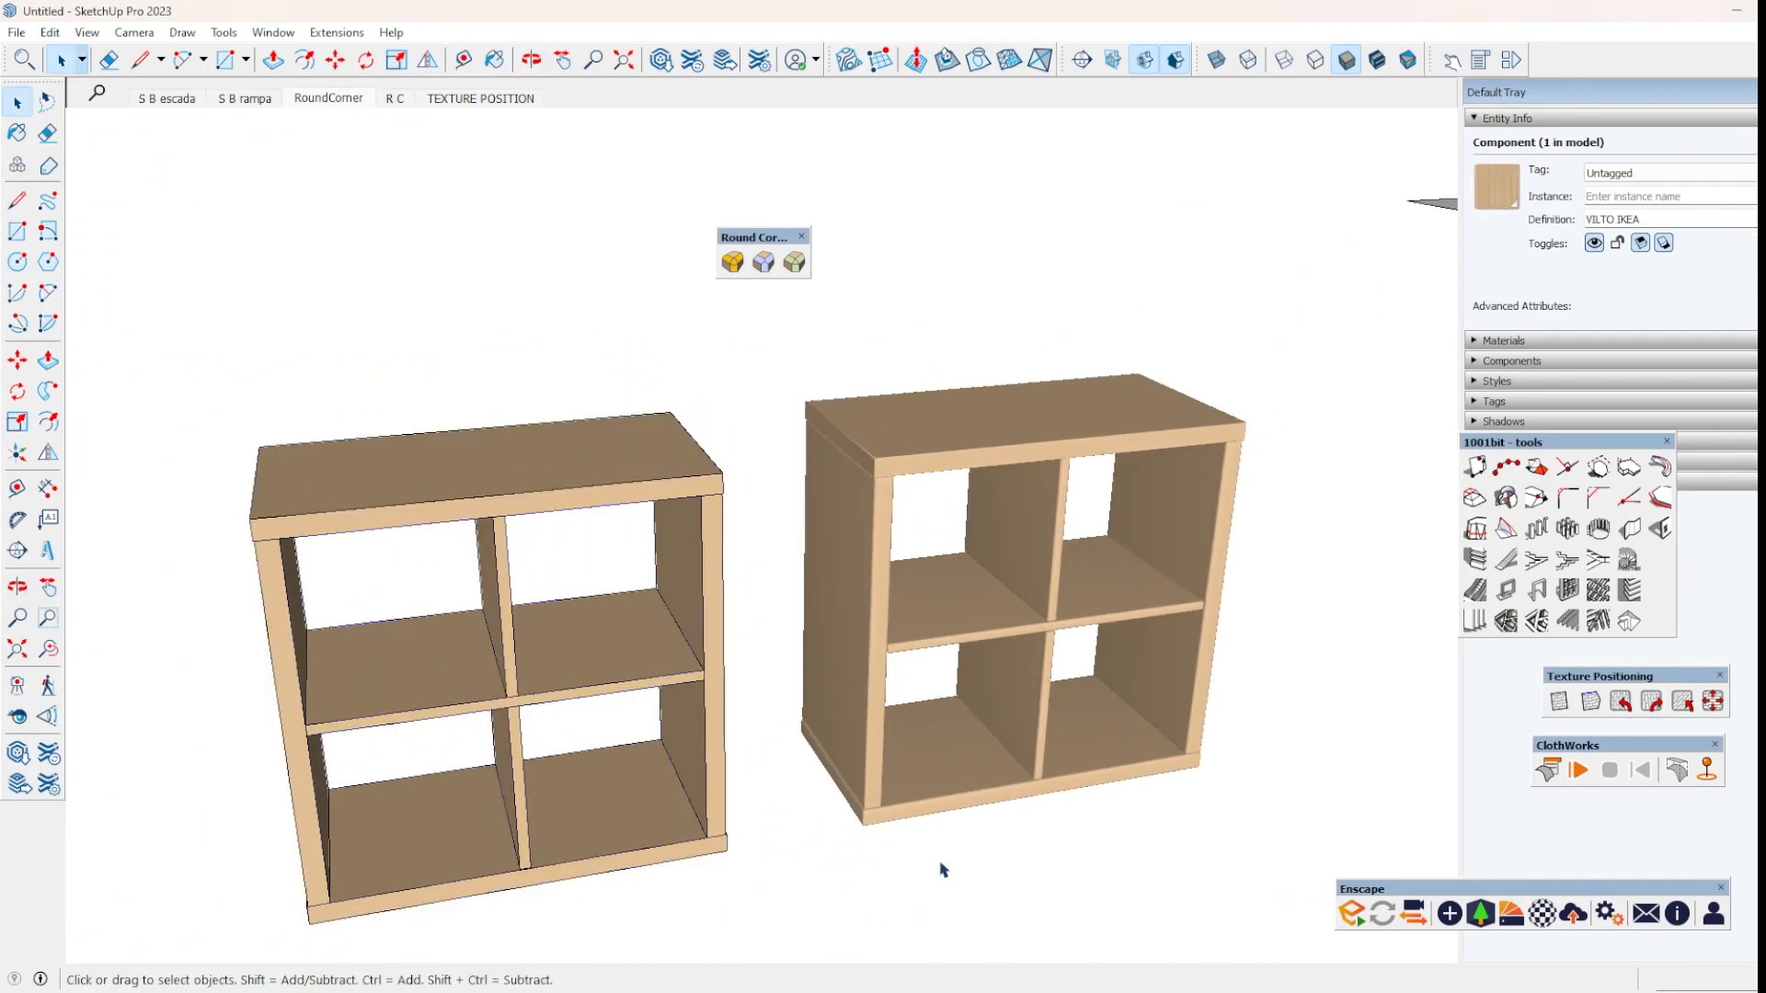
scroll(901, 469, "up", 3)
middle_click_drag(897, 482, 1078, 670)
scroll(1077, 670, "up", 8)
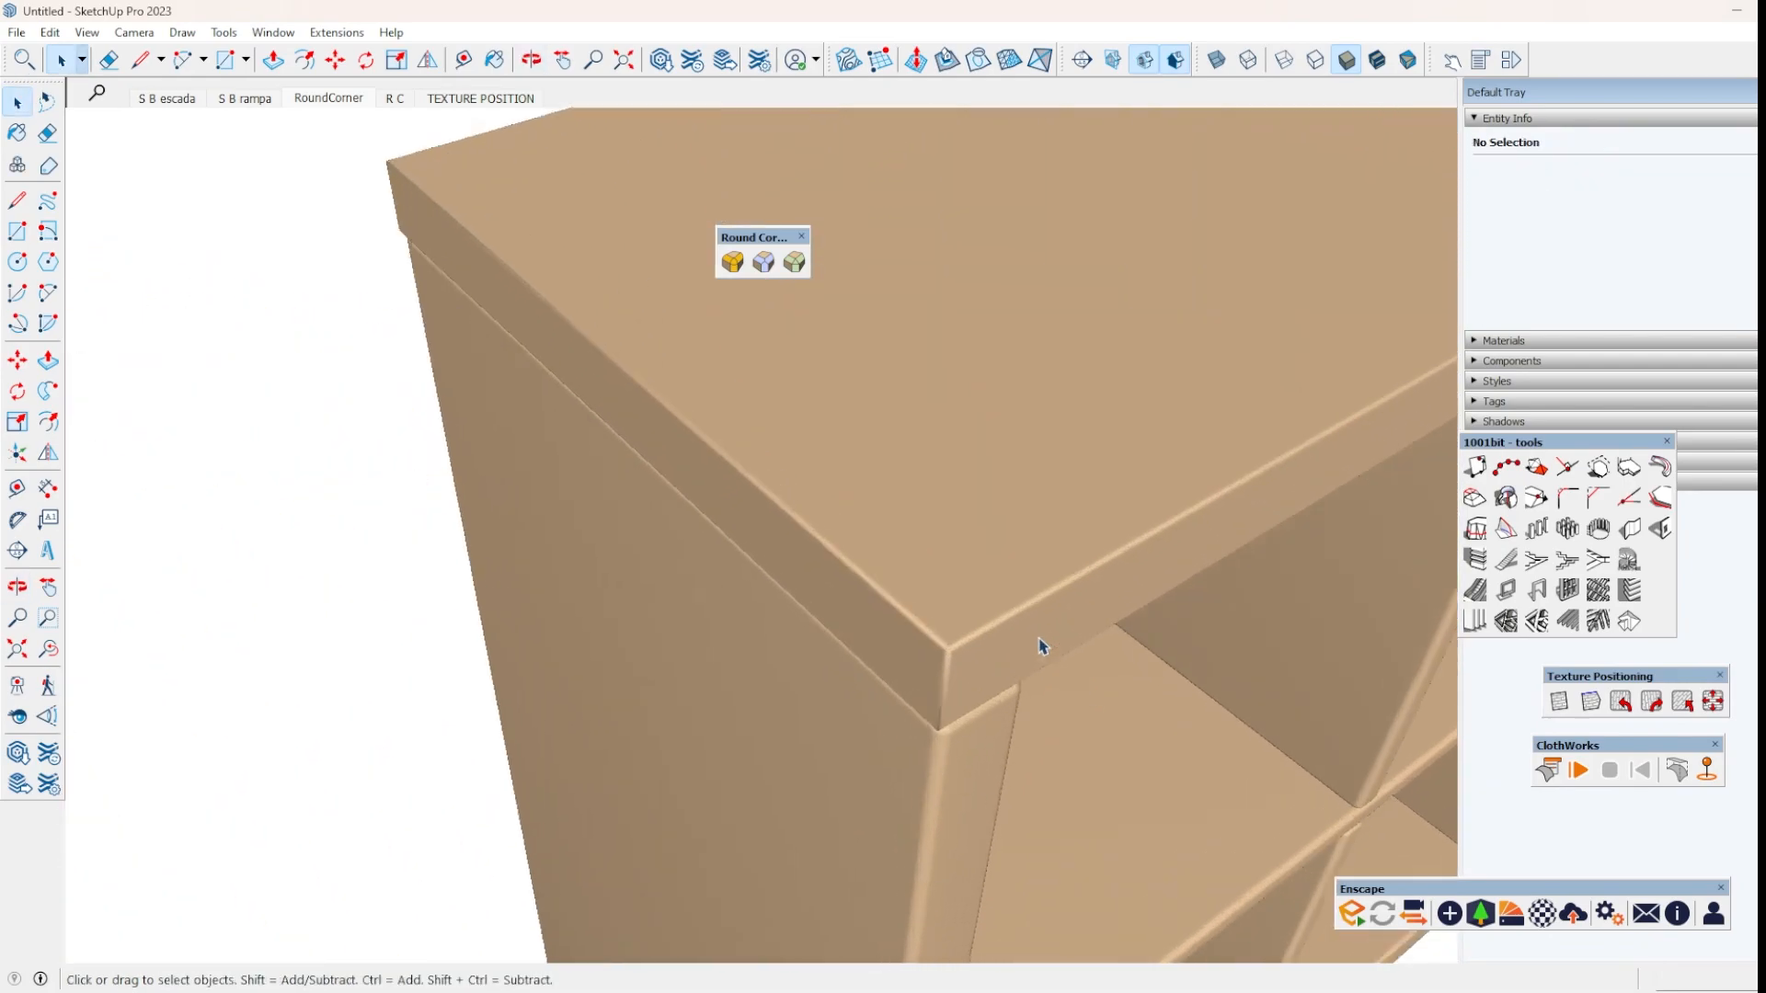
scroll(831, 702, "down", 1)
middle_click_drag(831, 702, 905, 574)
scroll(731, 504, "down", 8)
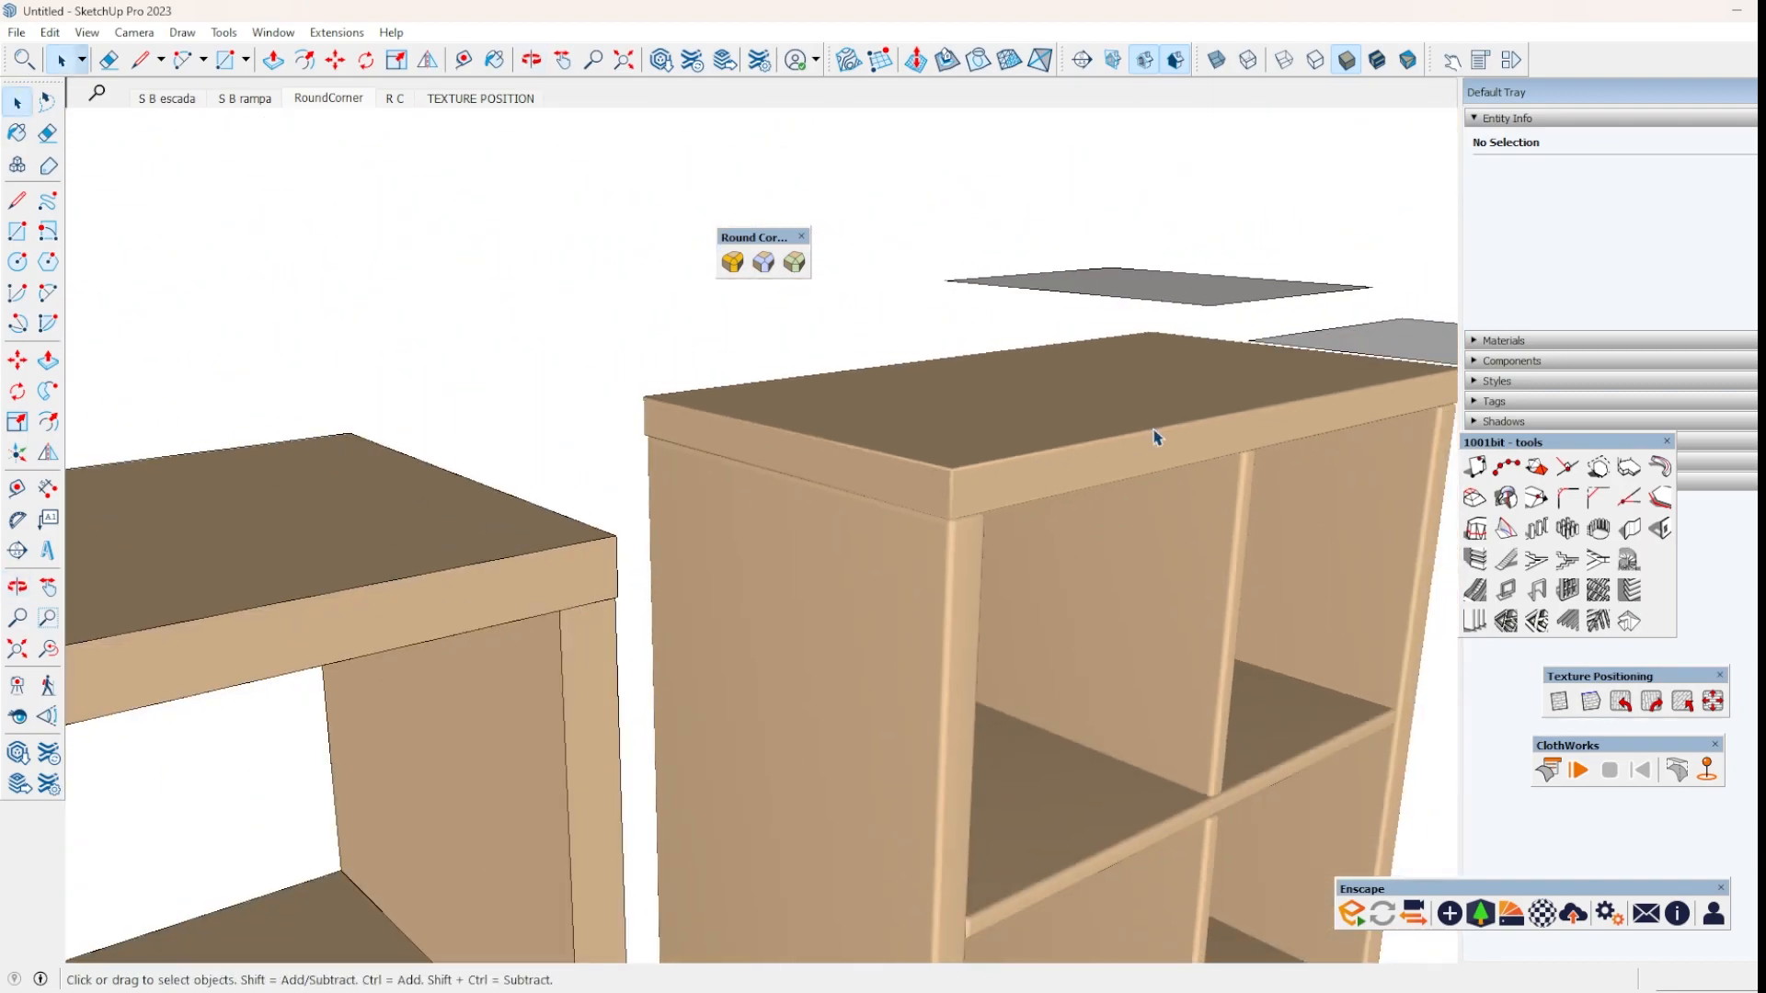
Select parts of both bookshelves and examine how the board edges of the rounded one look from both front corners.
left_click(772, 674)
middle_click_drag(773, 674, 865, 539)
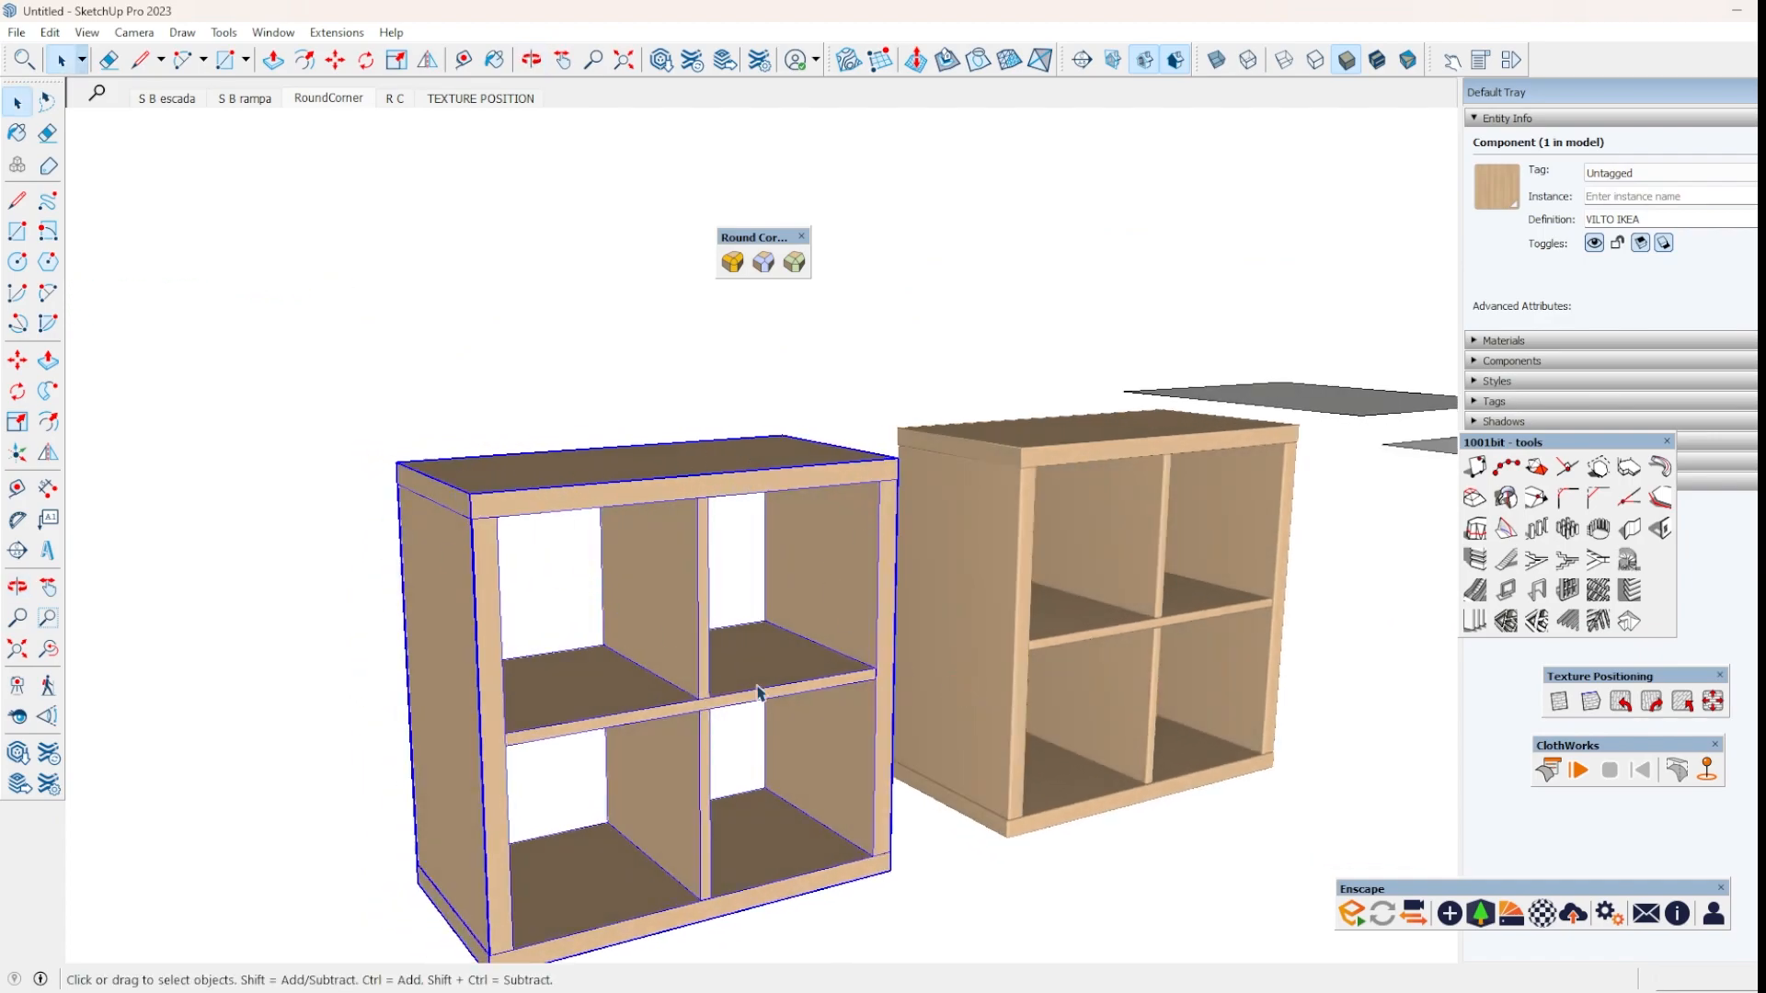
left_click(1037, 626)
middle_click_drag(1254, 635, 997, 662)
scroll(1007, 469, "up", 5)
scroll(930, 497, "up", 5)
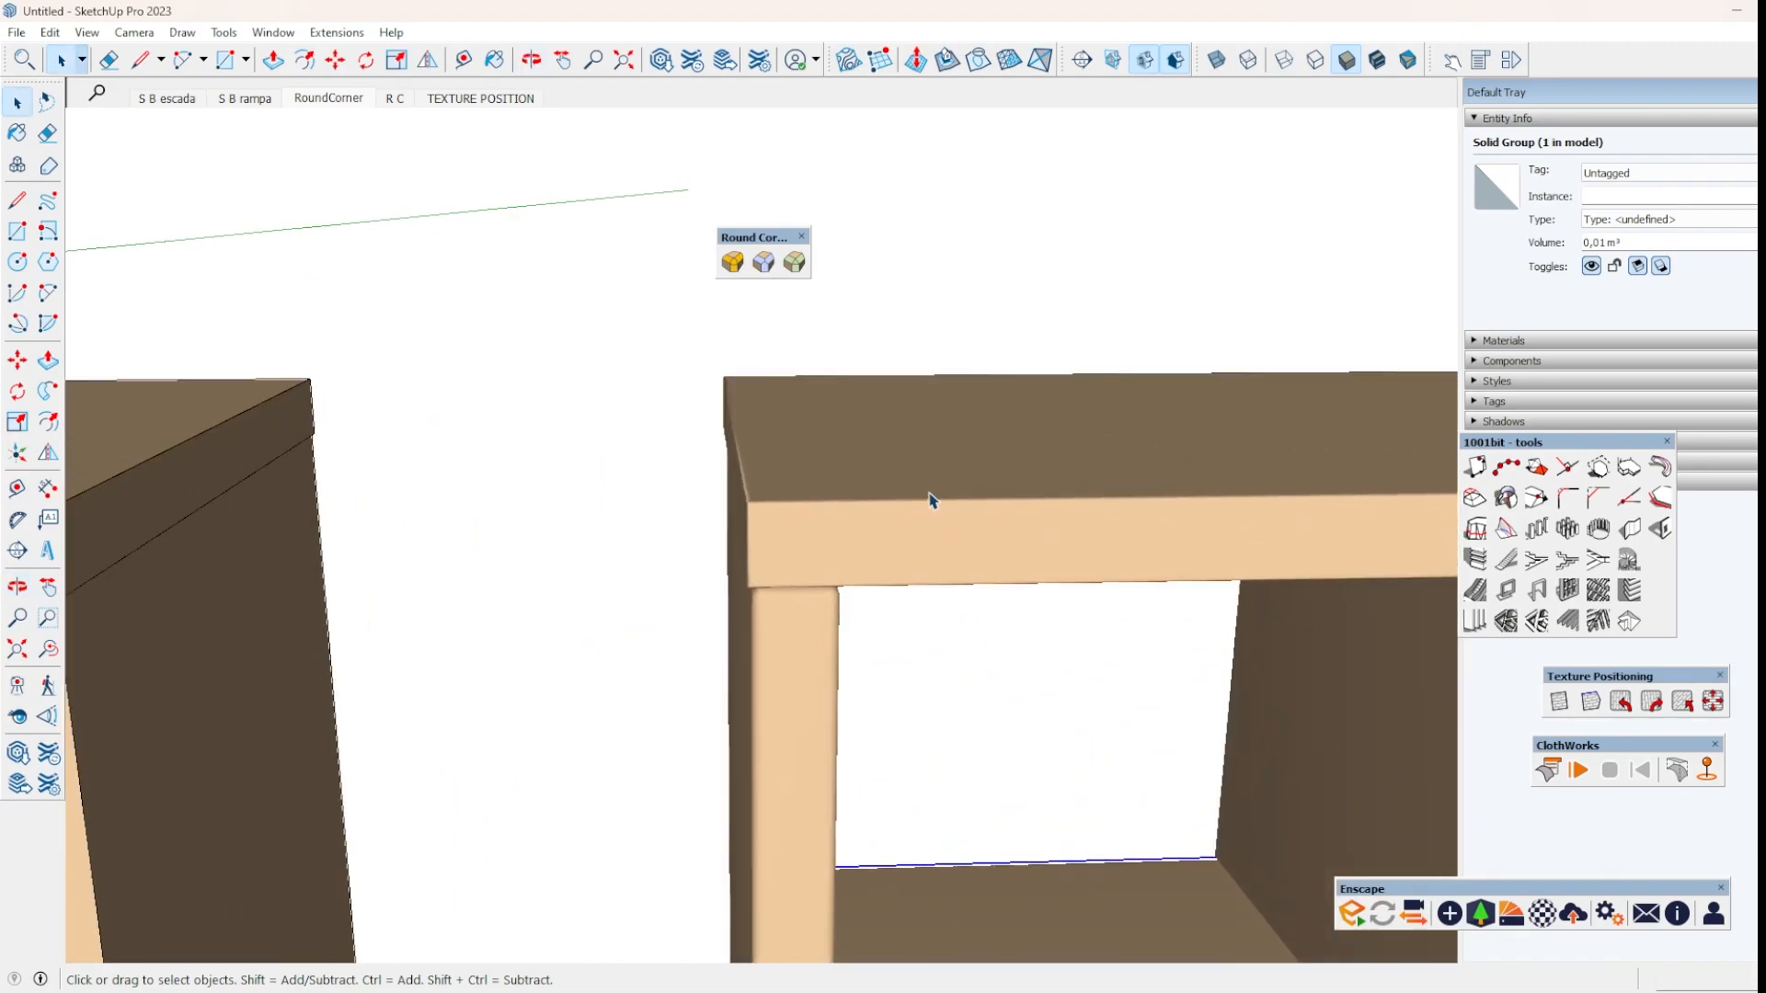
middle_click_drag(603, 571, 674, 524)
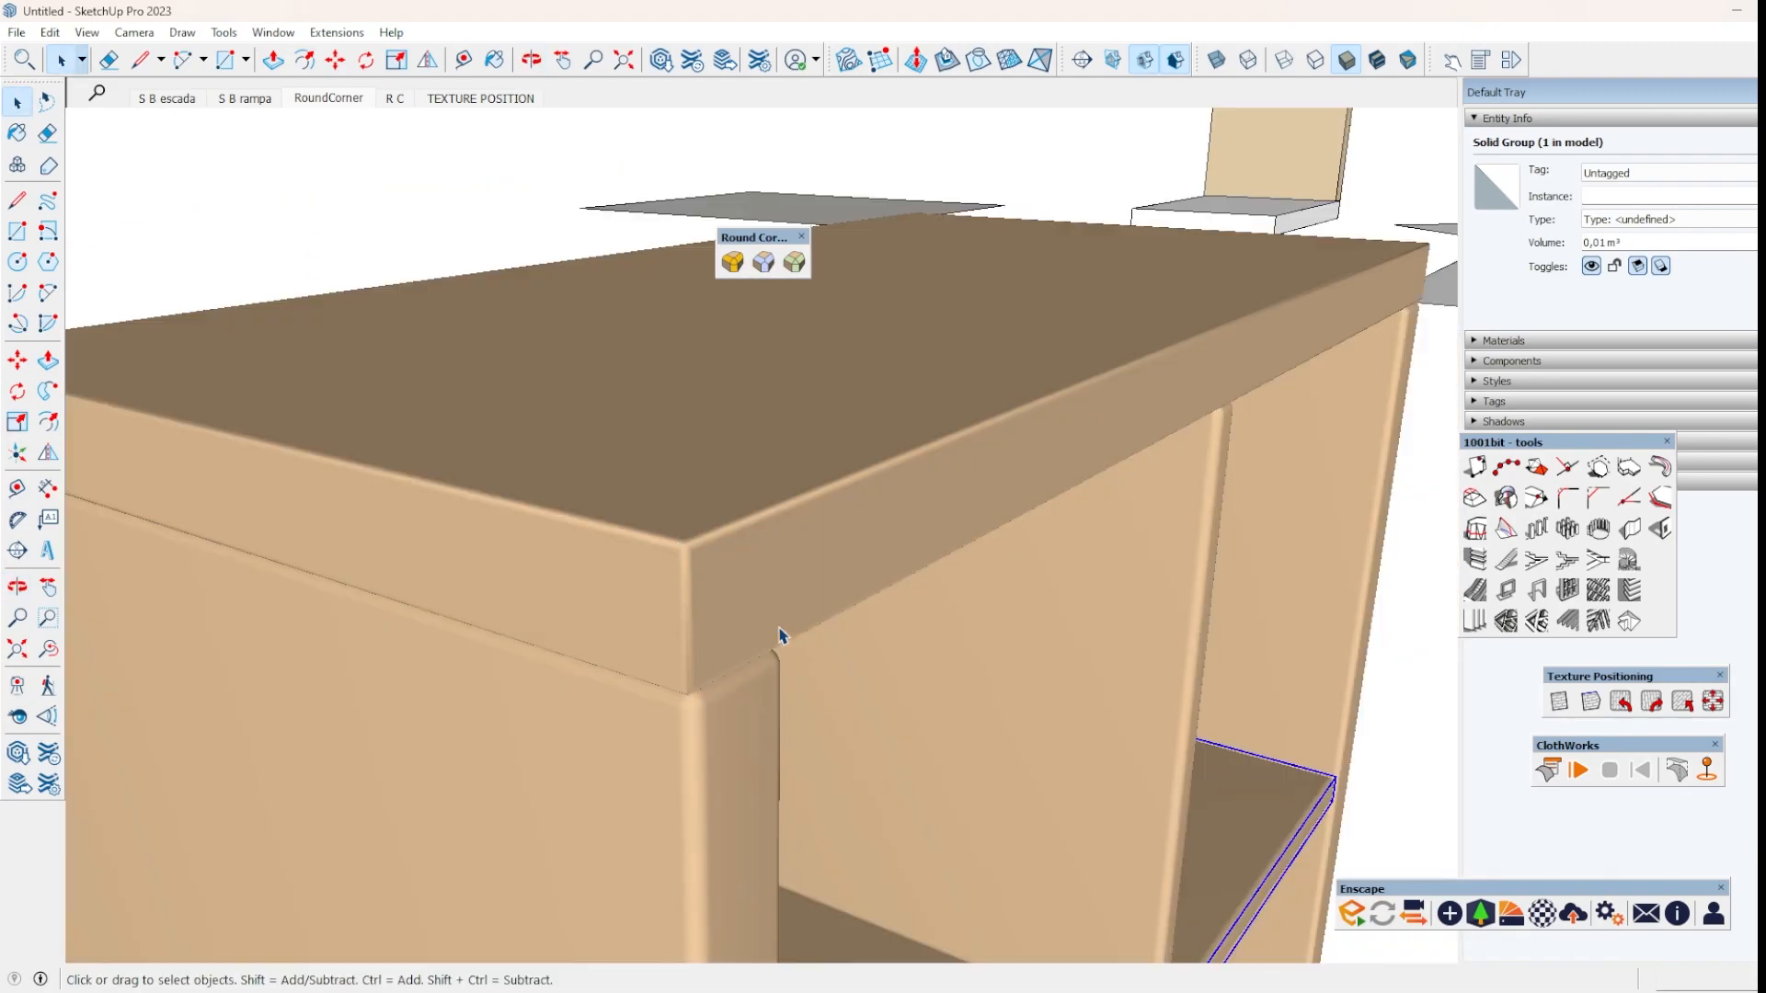
scroll(658, 565, "down", 4)
middle_click_drag(657, 565, 838, 496)
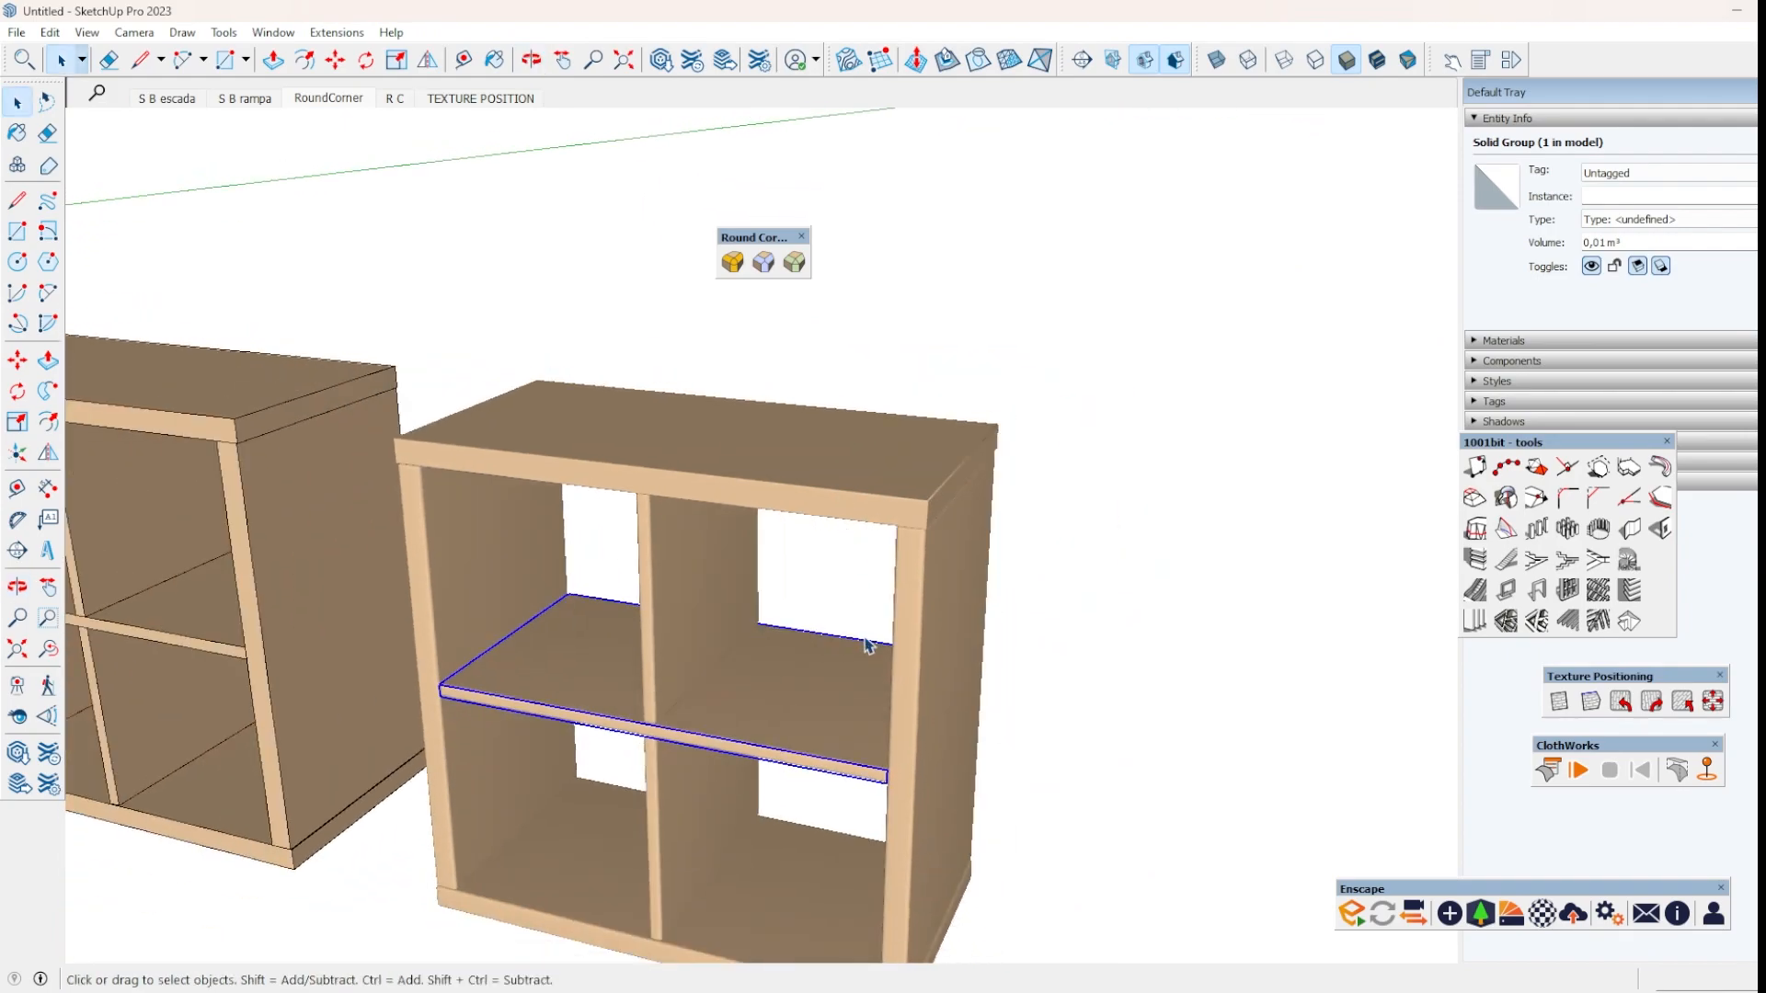
scroll(865, 647, "up", 5)
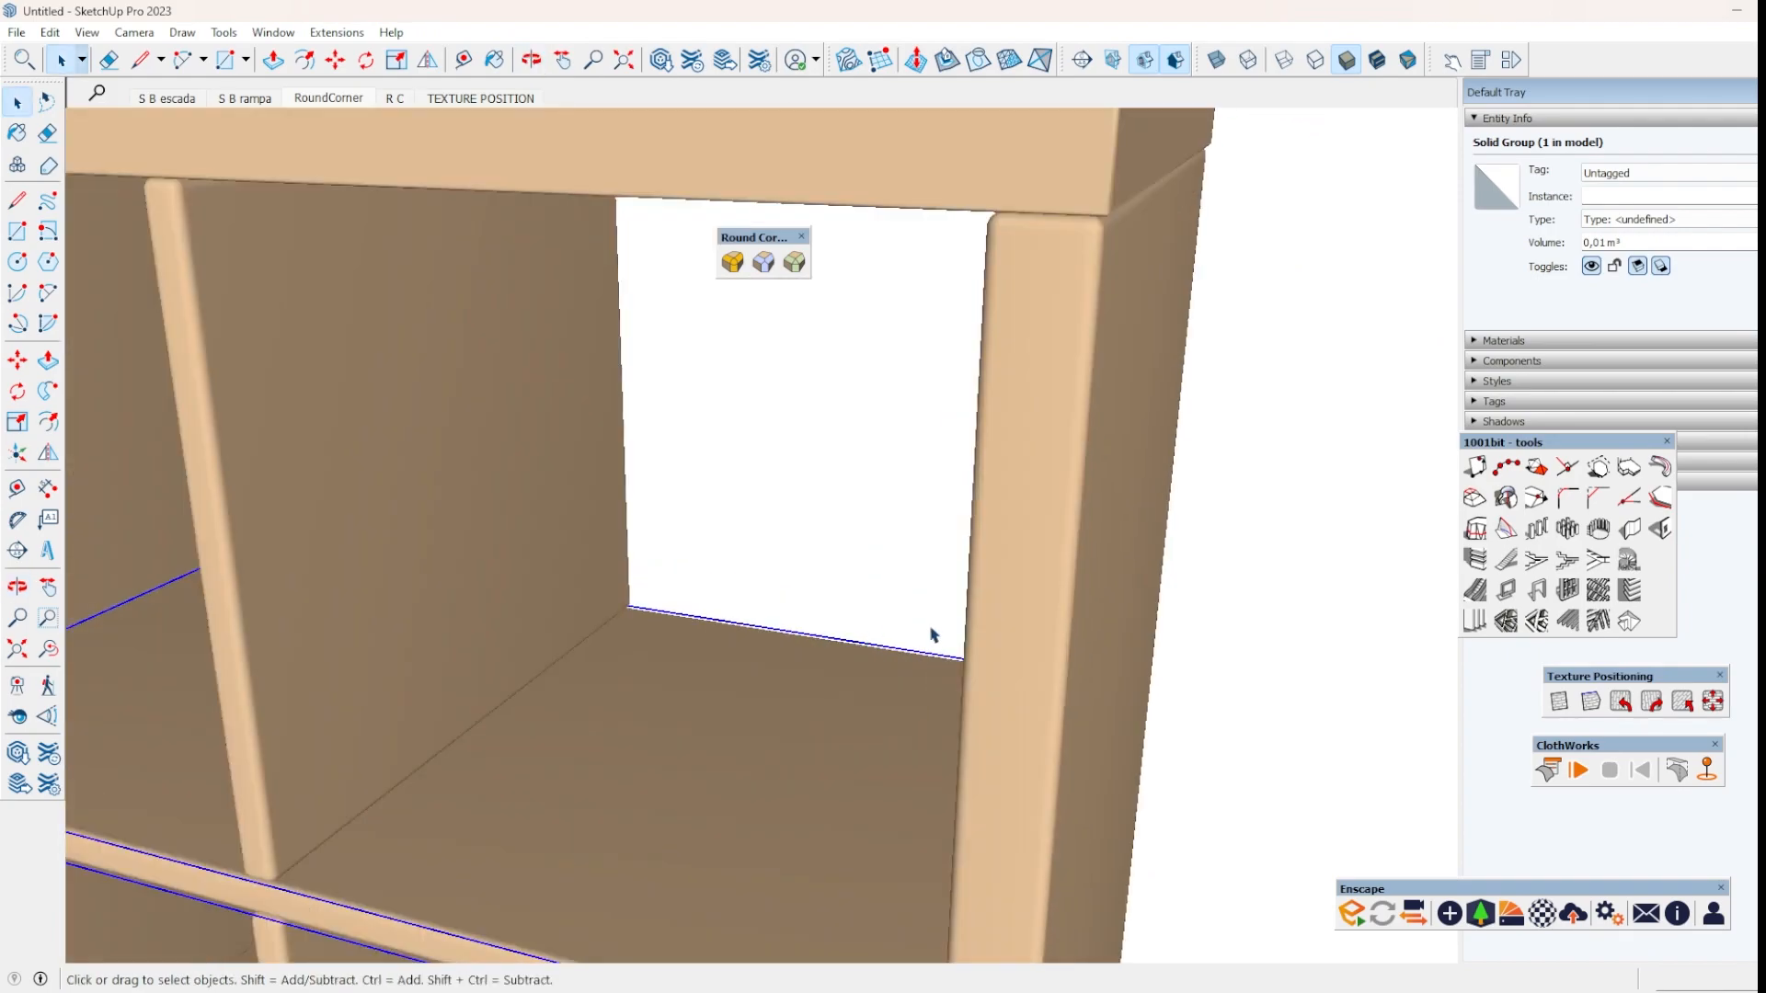
scroll(1001, 638, "down", 4)
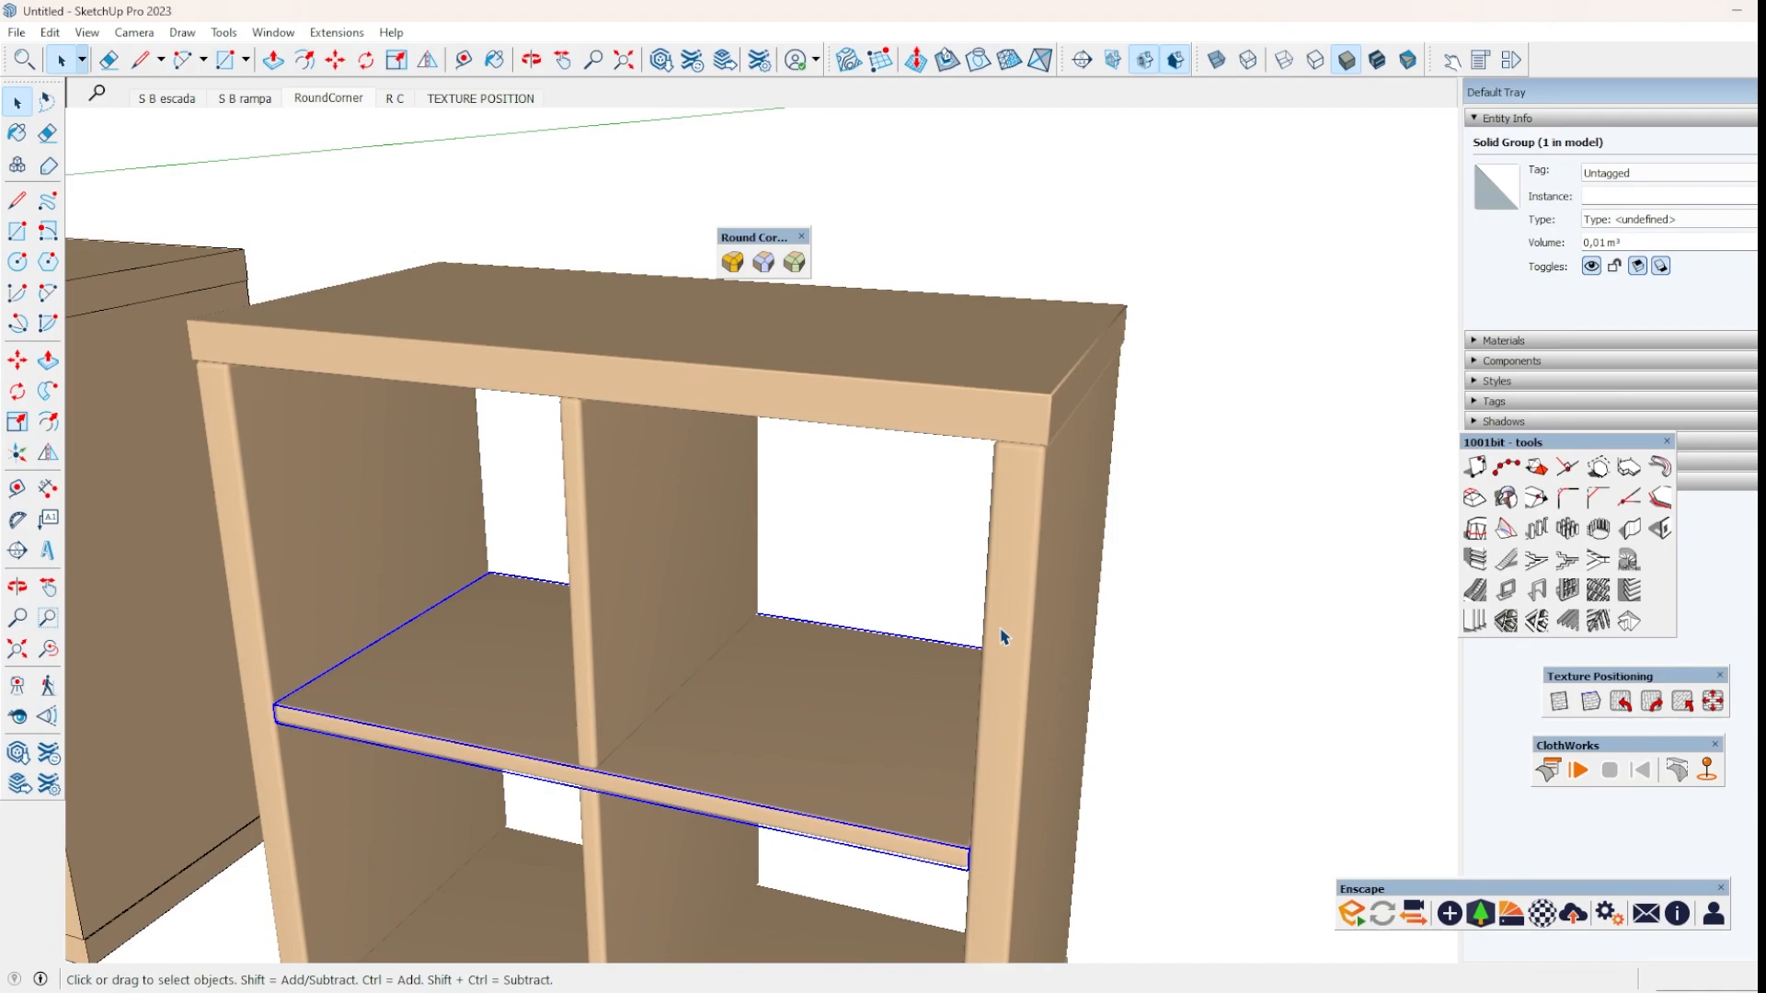
Examine the joint between the rounded bookshelf's top board and side panel against the sharp-edged bookshelf.
middle_click_drag(927, 636, 1211, 642)
middle_click_drag(465, 399, 693, 496)
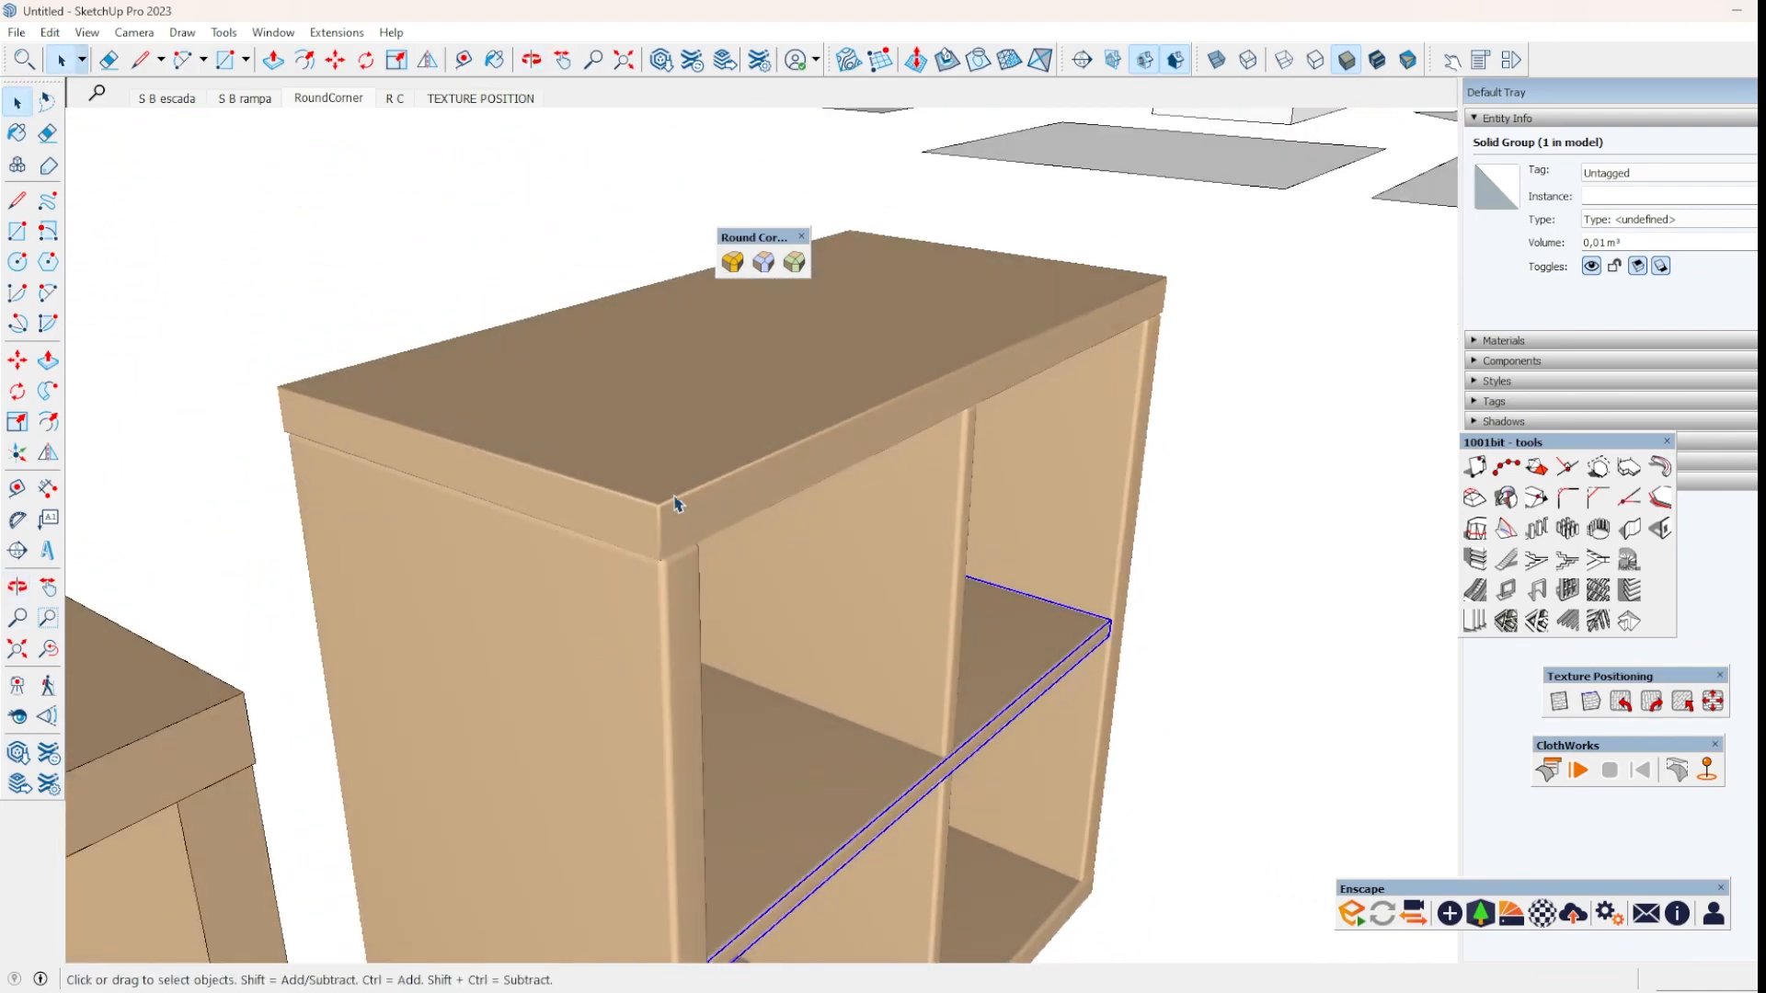
scroll(748, 481, "down", 2)
scroll(413, 623, "up", 5)
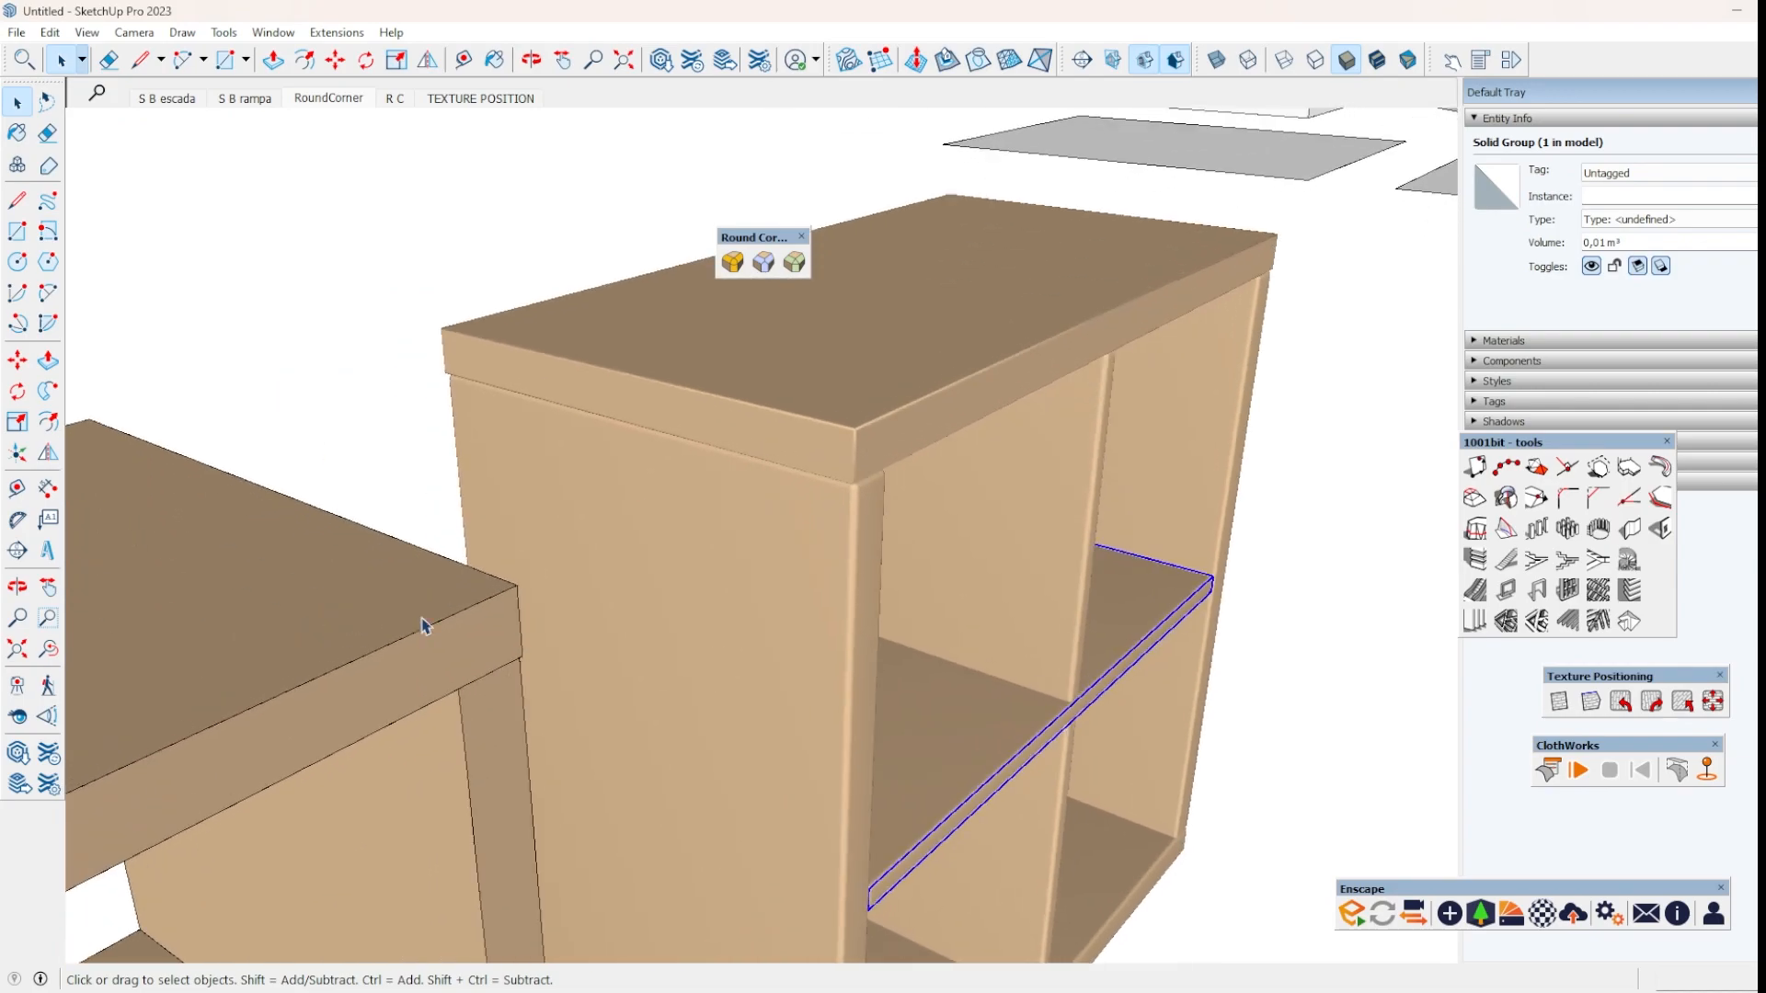
scroll(1145, 290, "up", 4)
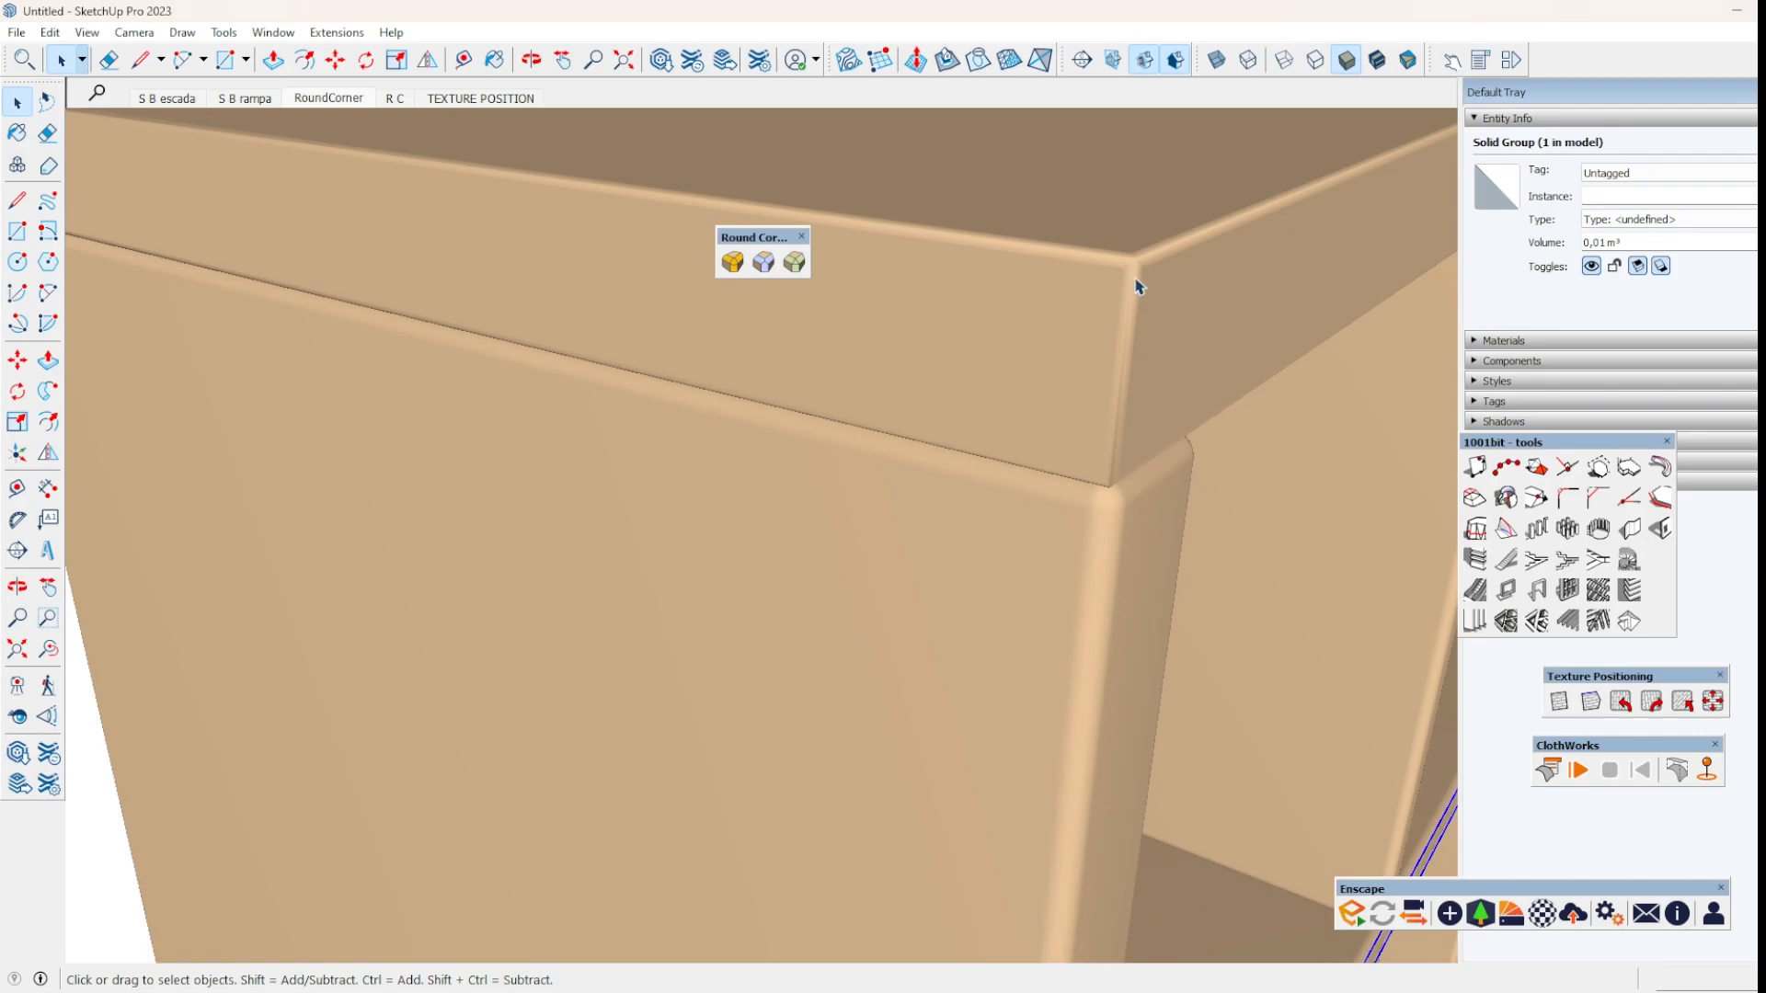
scroll(810, 464, "down", 6)
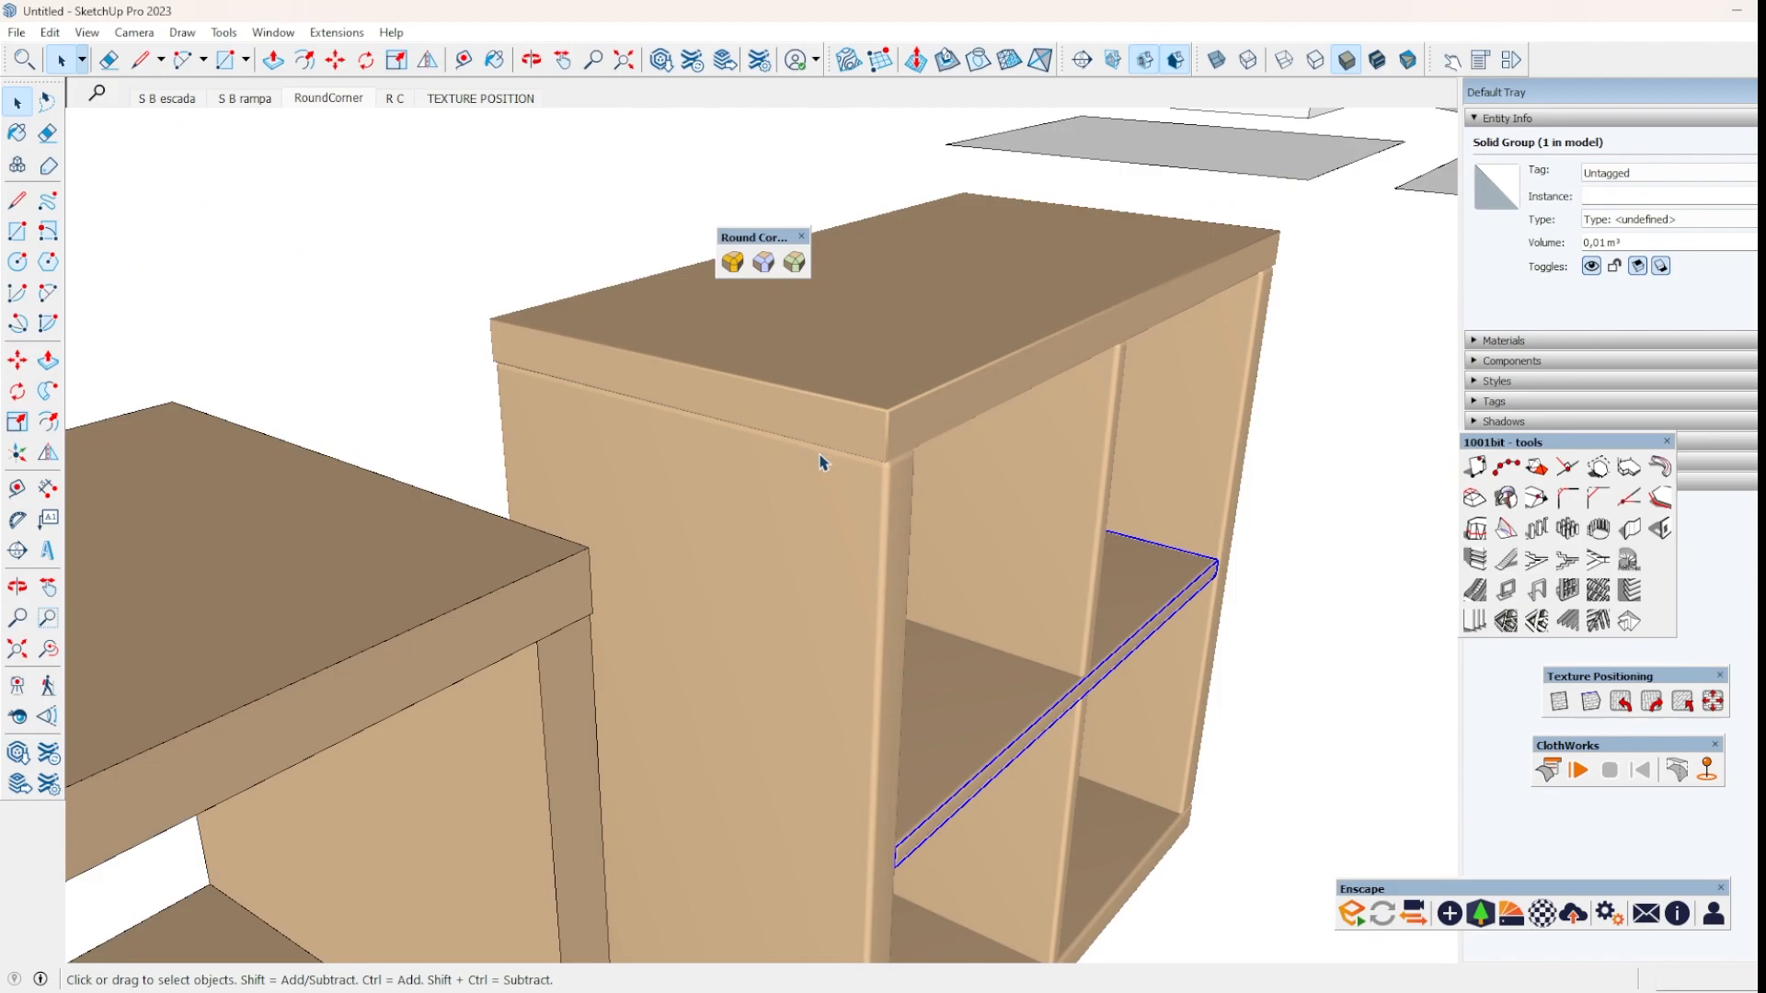
middle_click_drag(821, 462, 1017, 544)
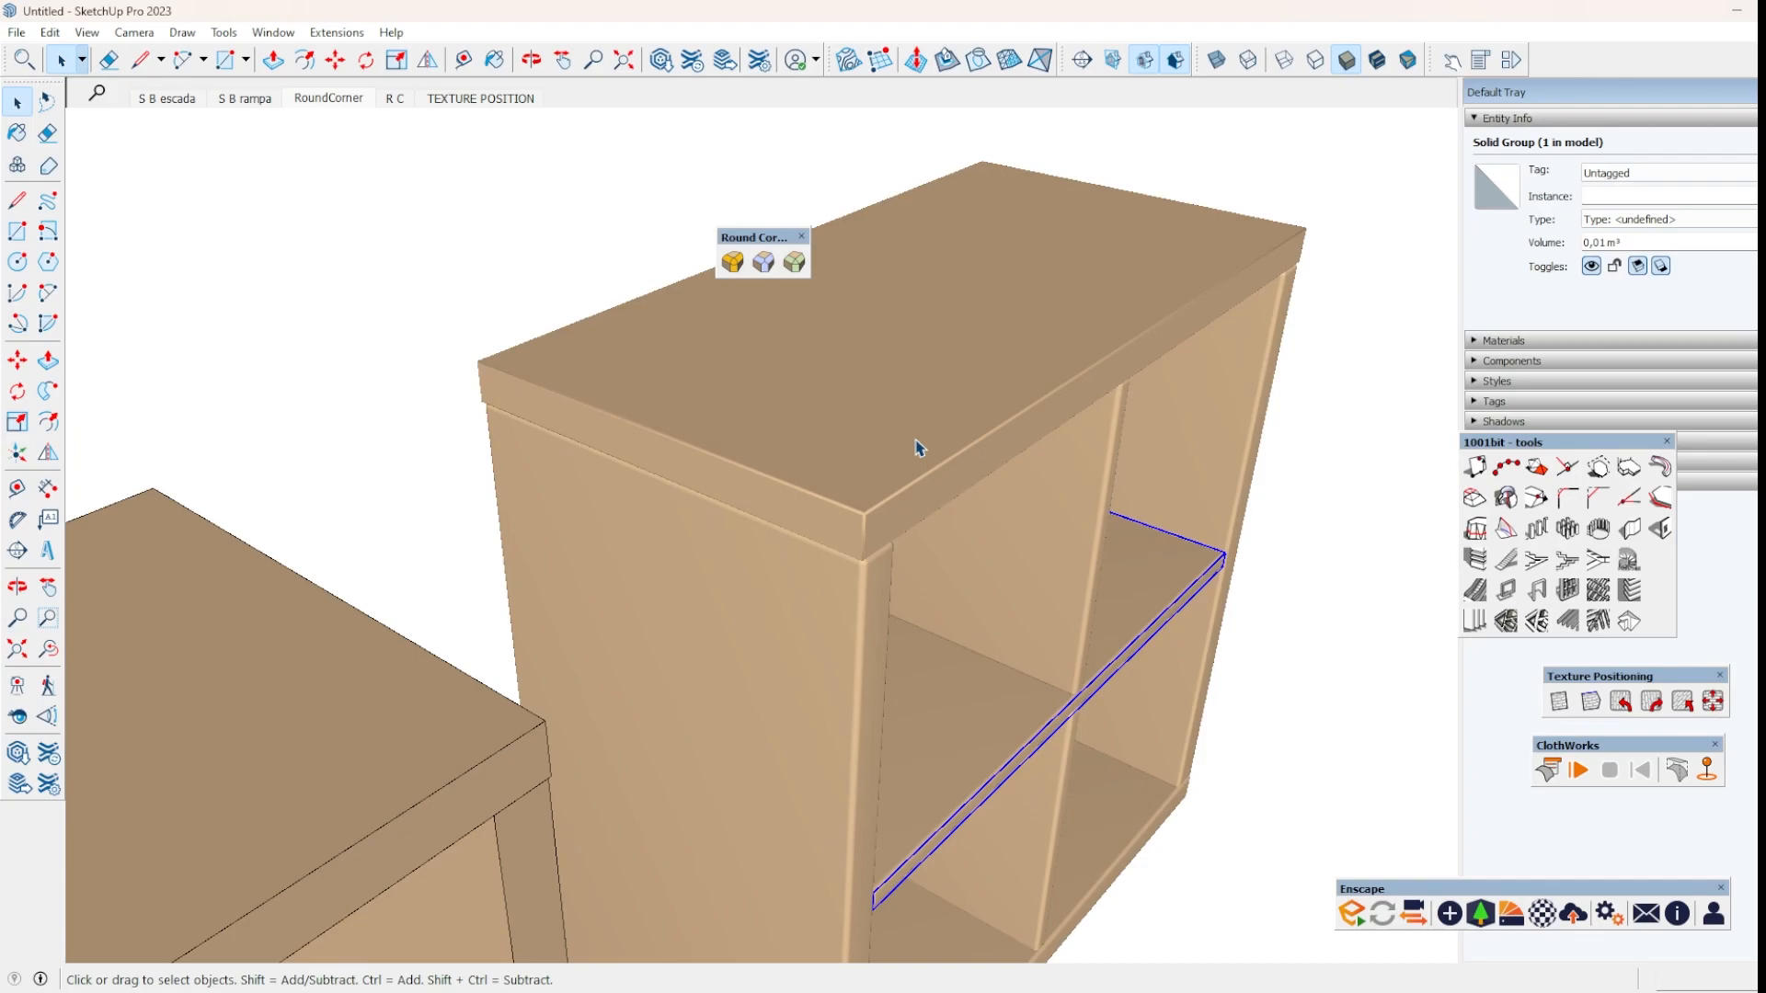
middle_click_drag(1068, 465, 1340, 690)
Clear the selection, reposition the Round Corner toolbar above the bookshelves, and go to the R C scene with the three cubes.
left_click(1342, 691)
middle_click_drag(1202, 800, 1193, 650)
scroll(1199, 650, "down", 3)
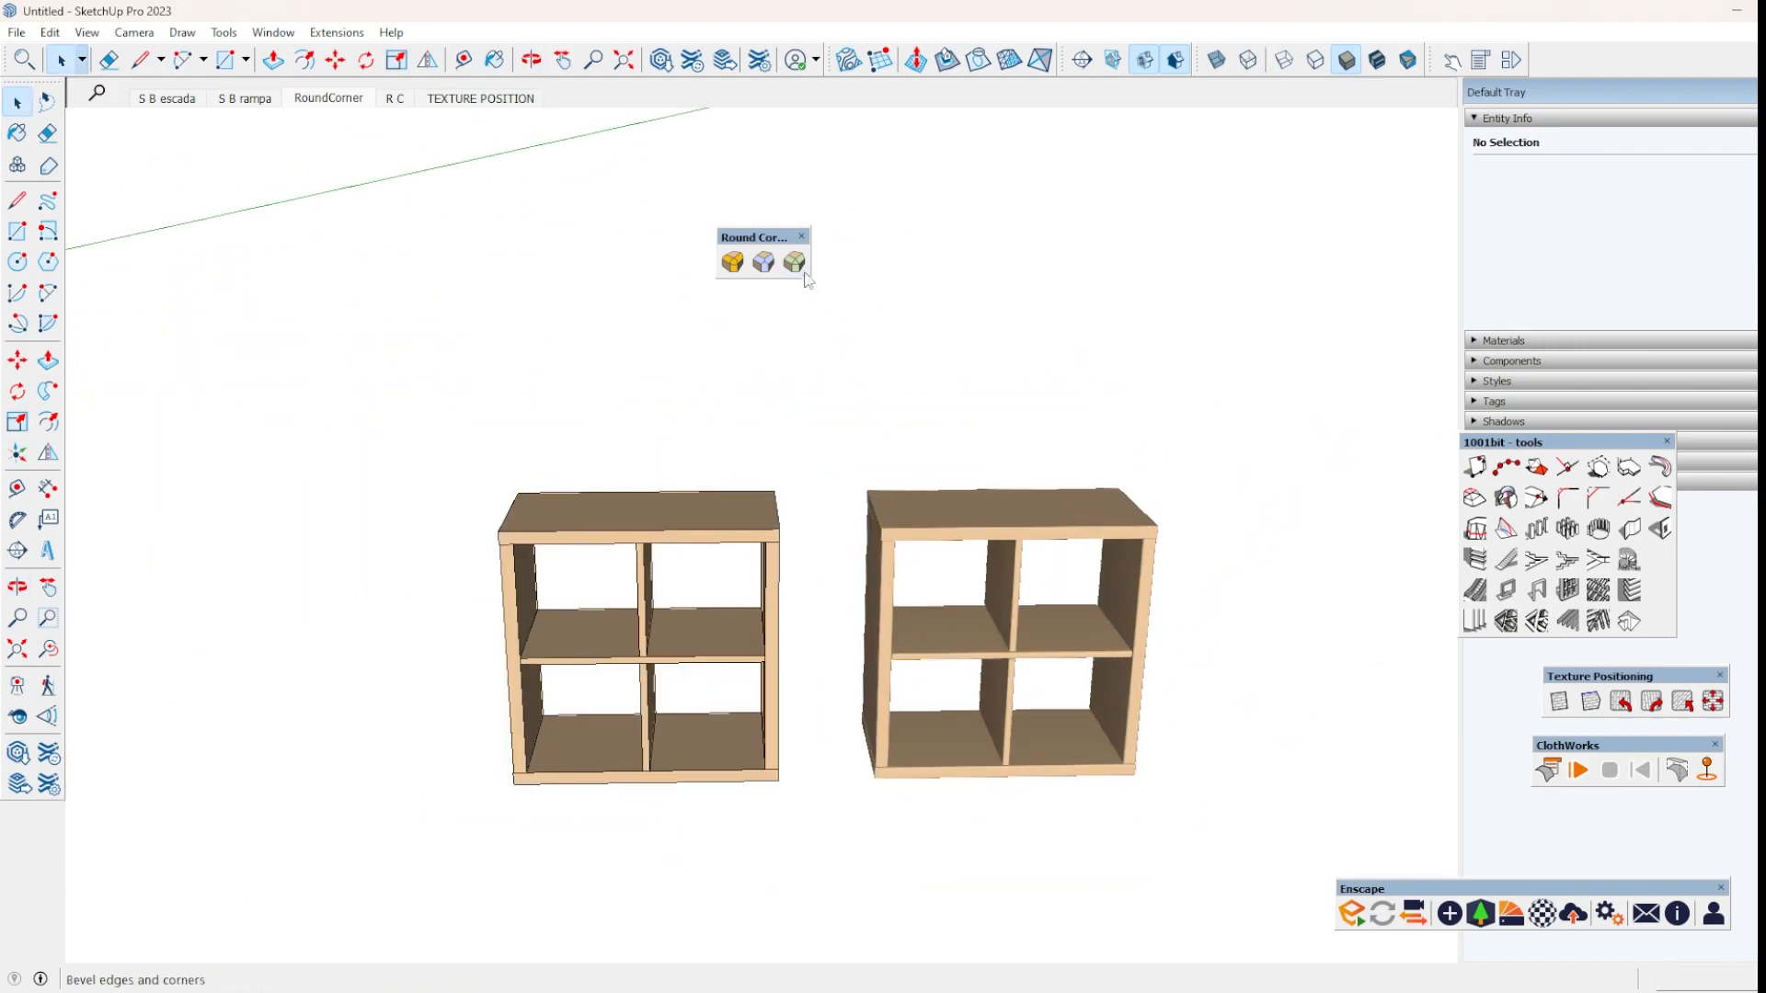
left_click_drag(749, 237, 751, 312)
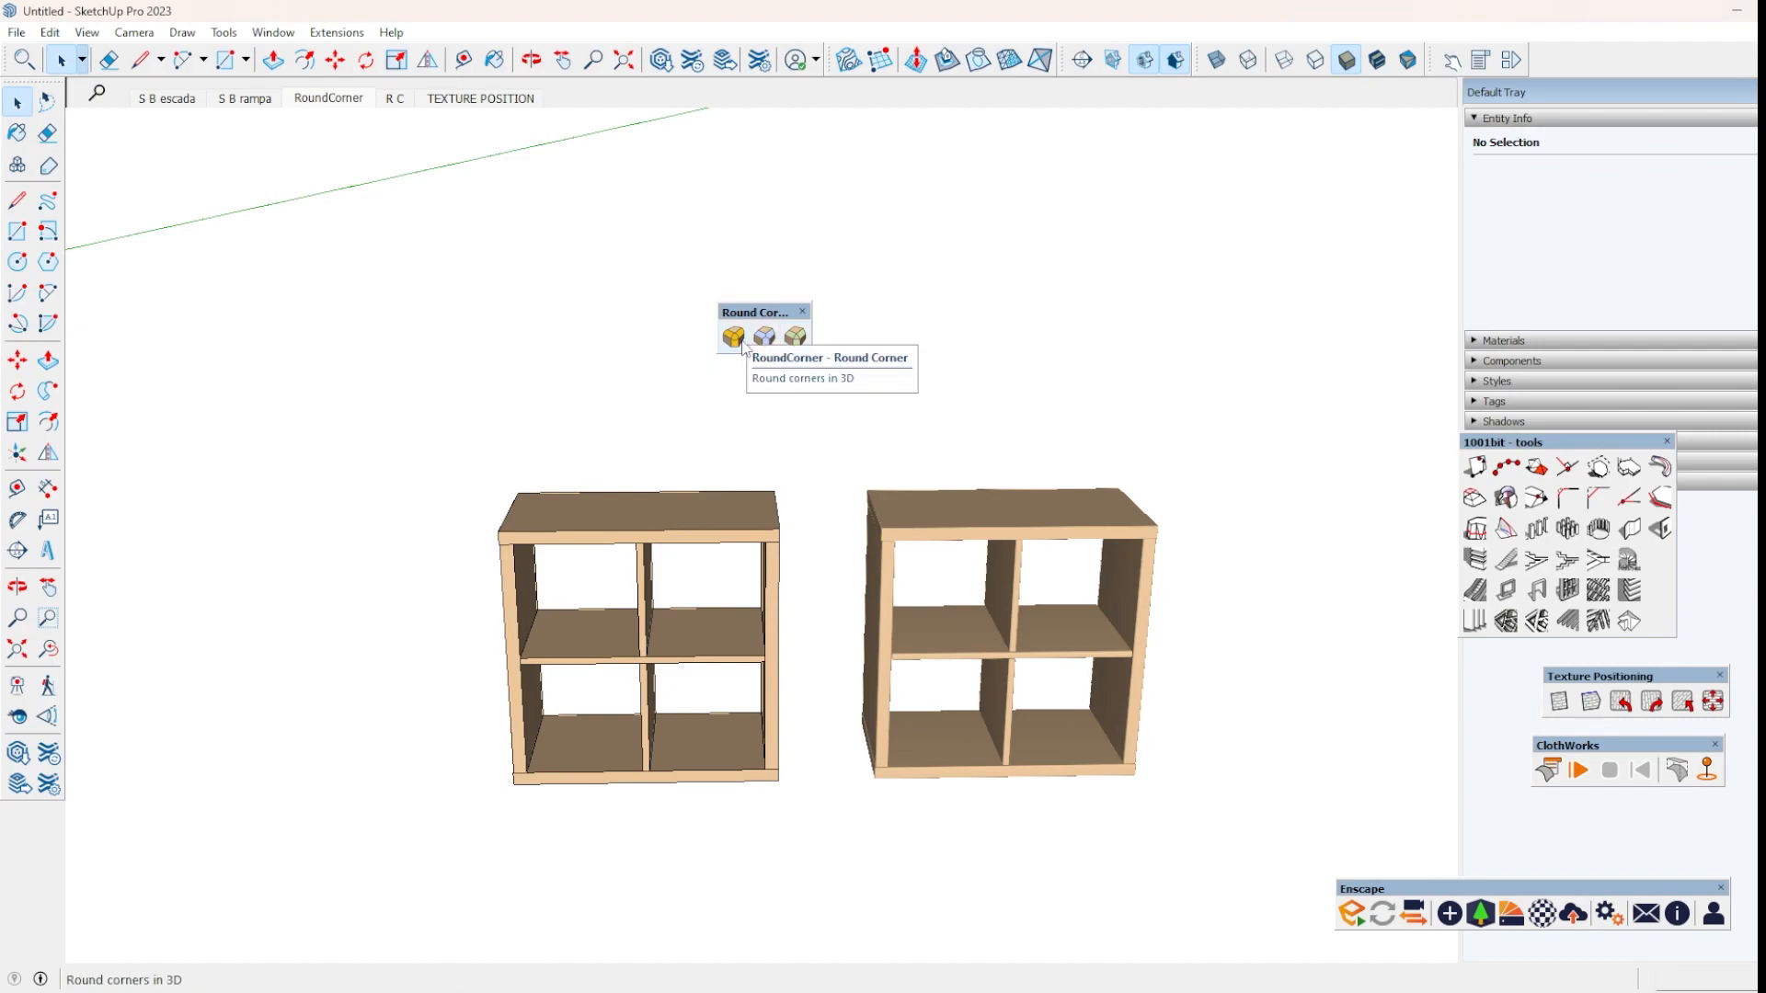
left_click(395, 99)
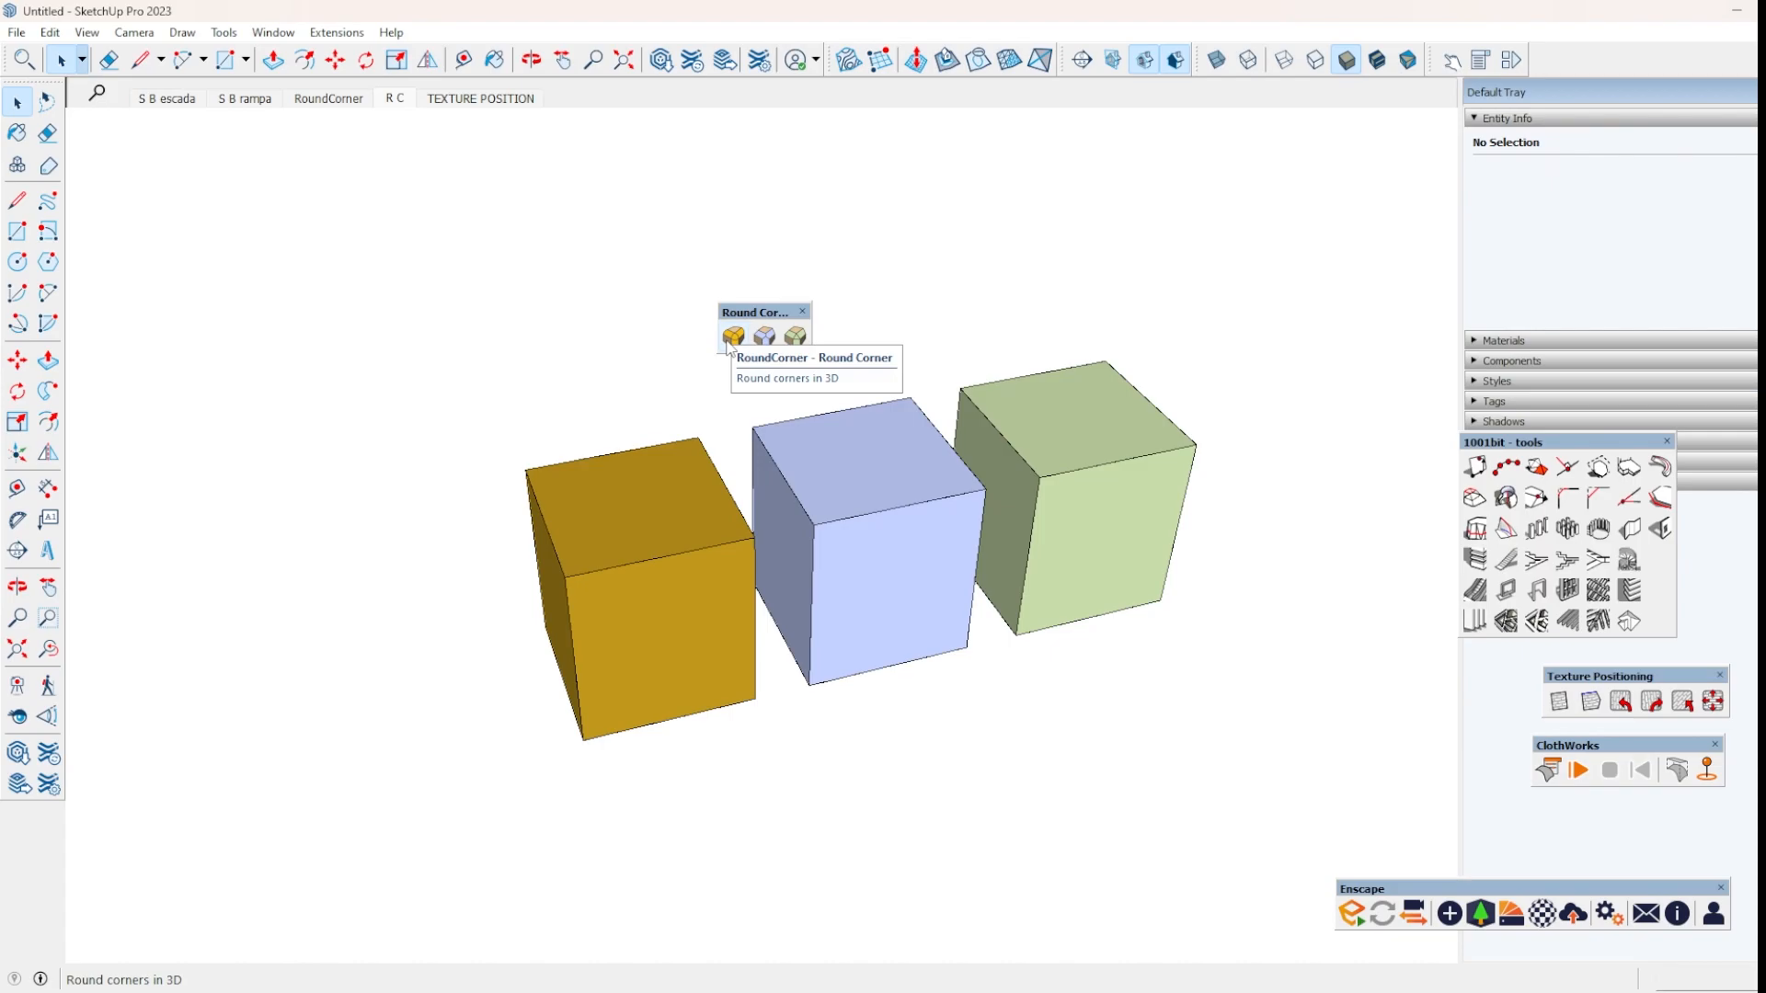
Open the yellow cube's group for editing and select all of its faces and edges.
double_click(643, 517)
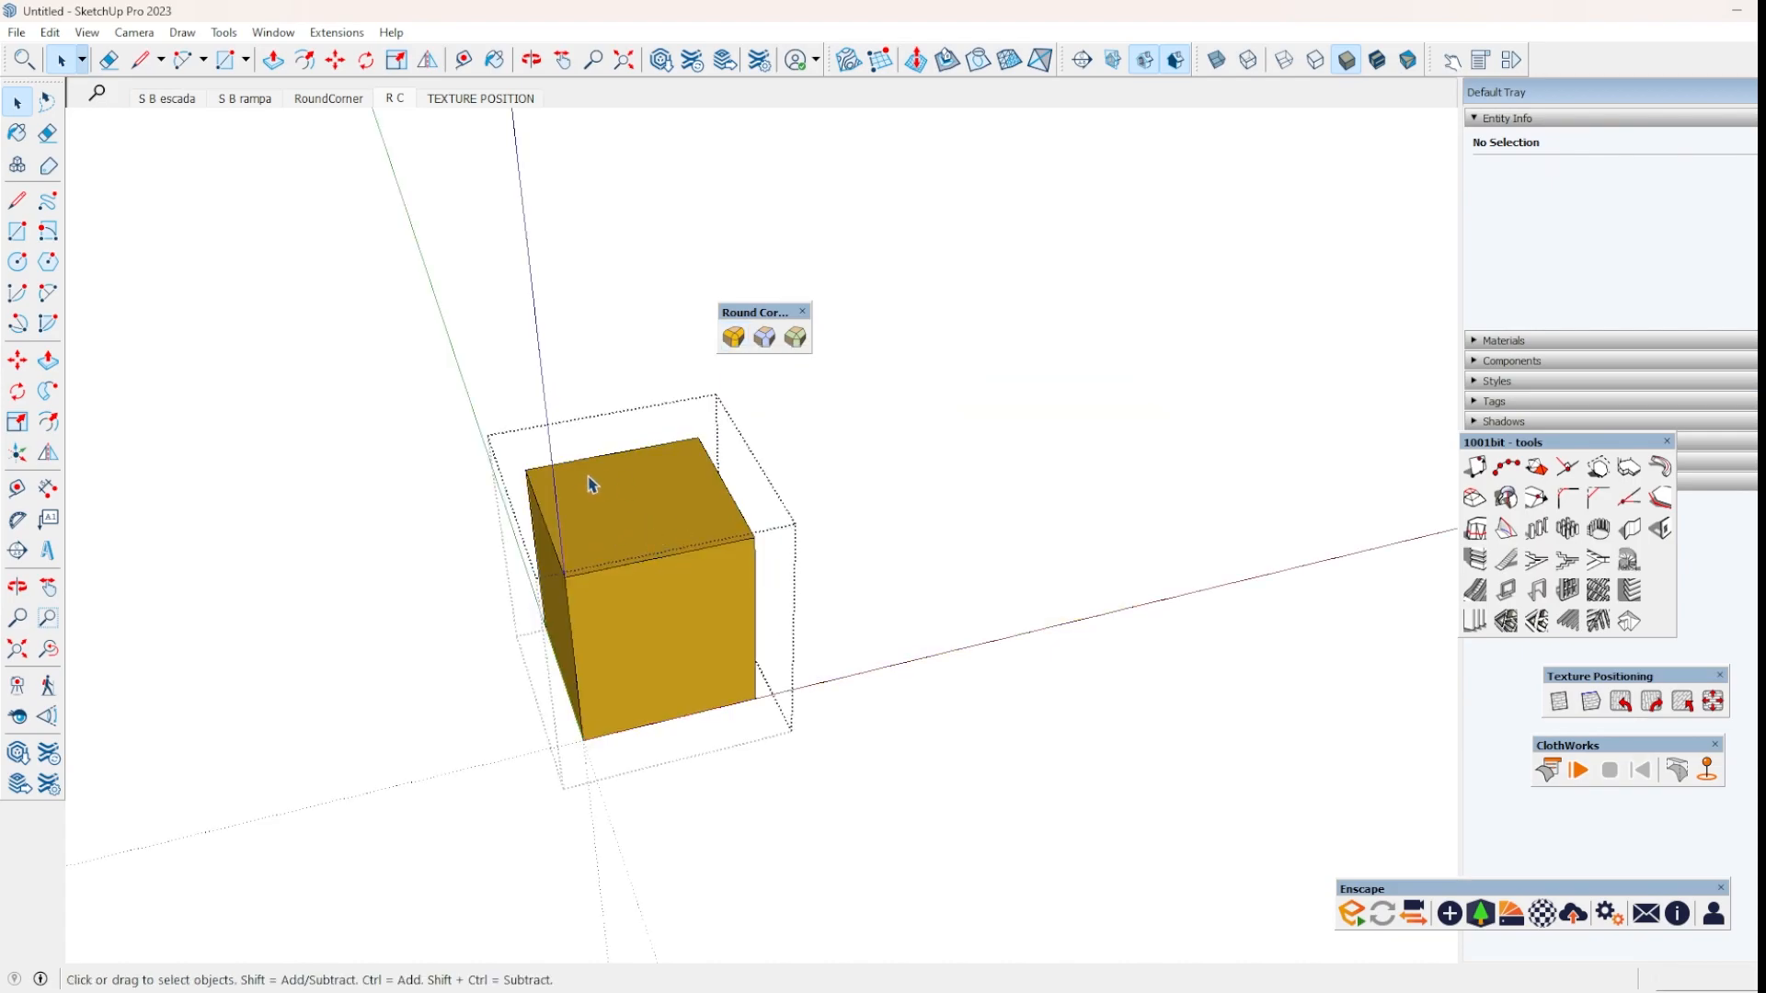
left_click(682, 506)
left_click_drag(861, 401, 386, 844)
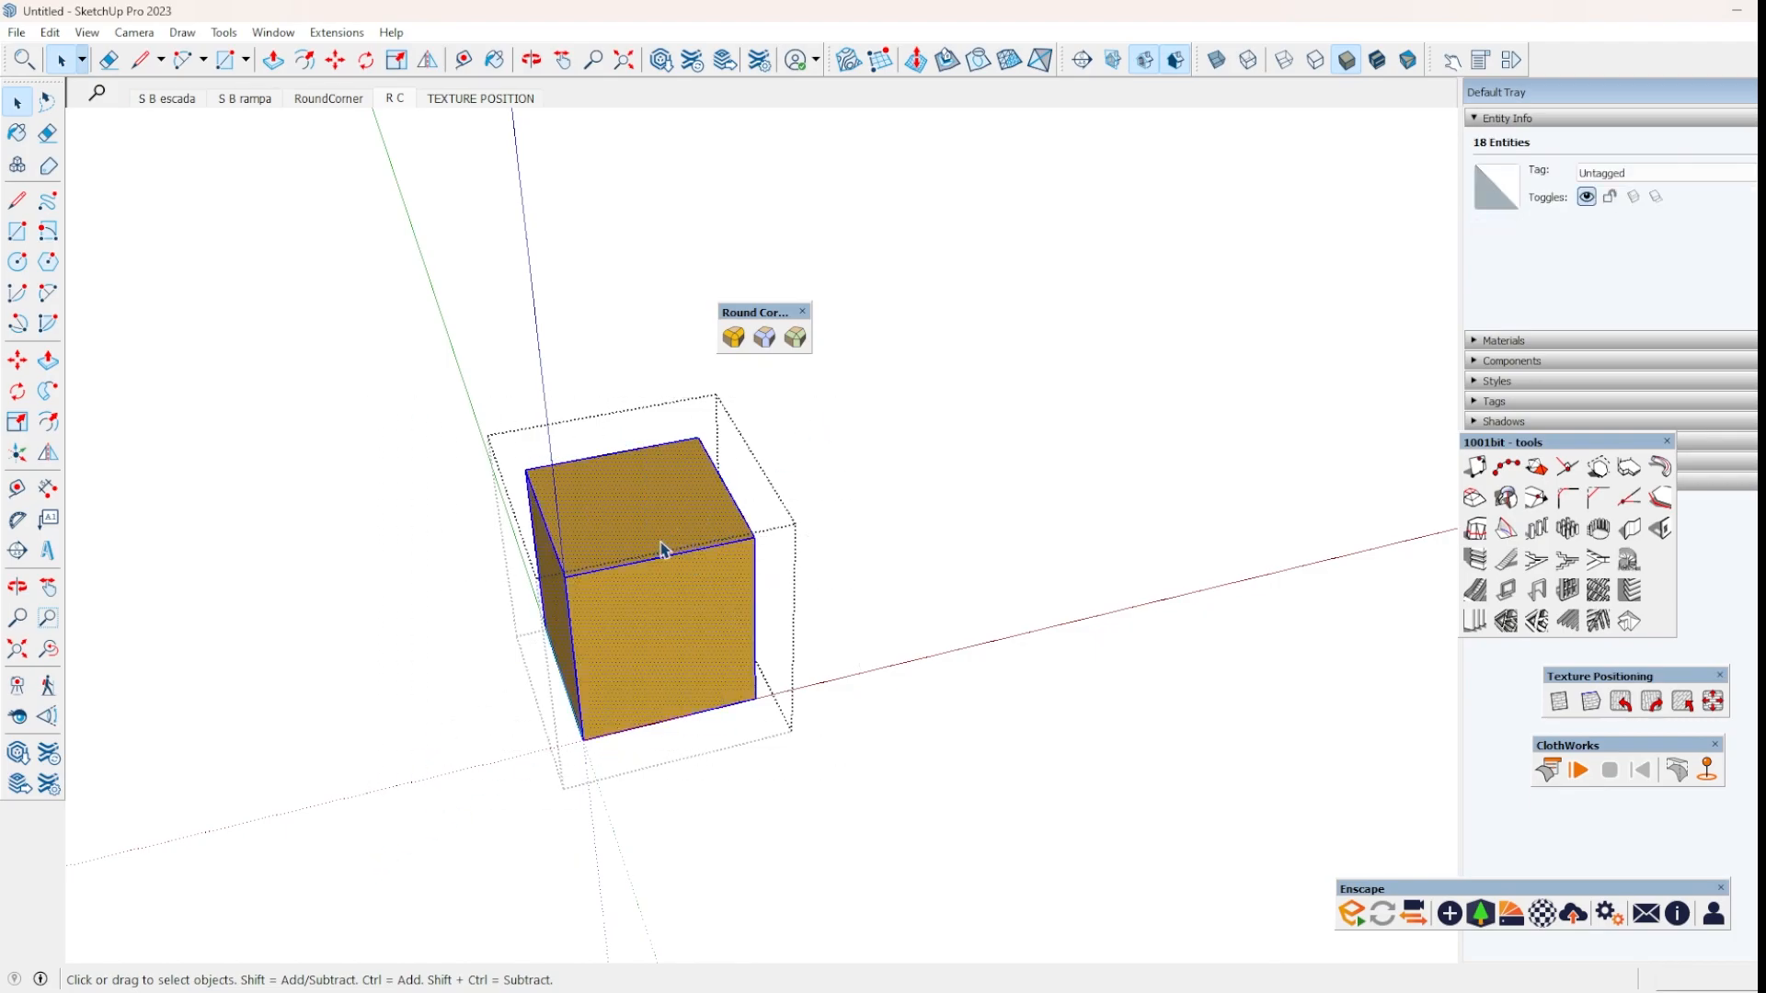
scroll(589, 644, "up", 3)
left_click_drag(958, 827, 229, 262)
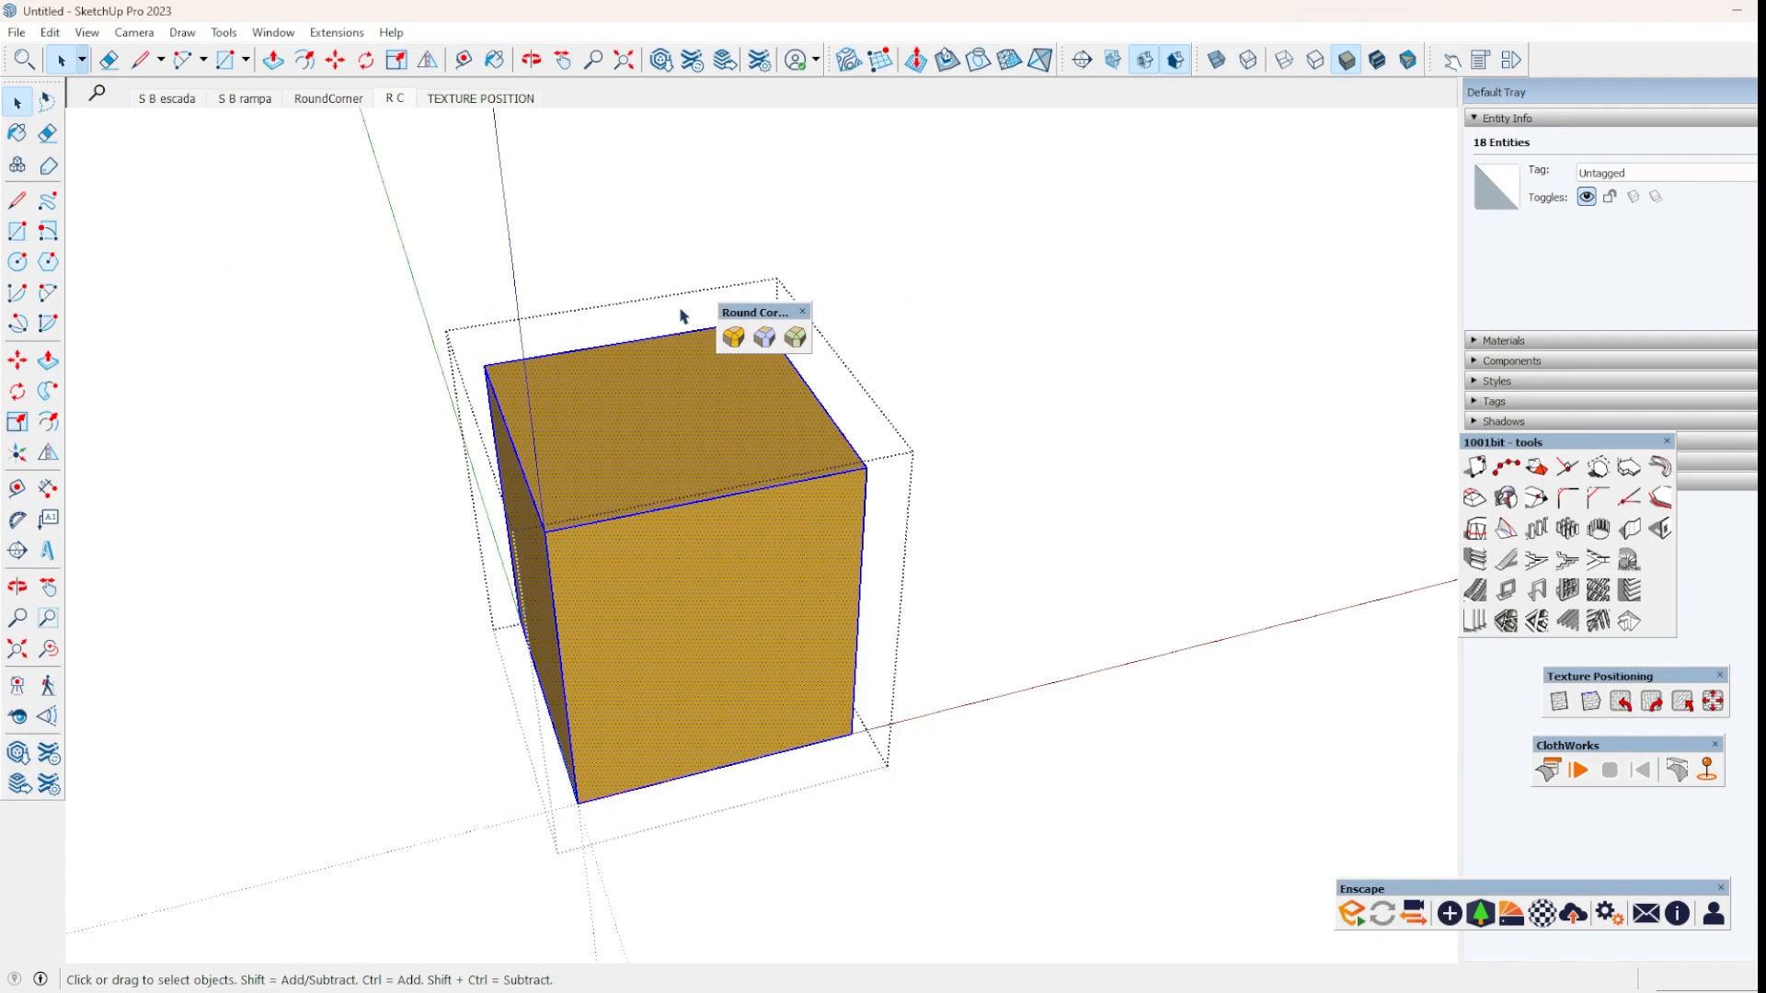
Round every edge of the yellow cube with Round Corner, using an offset of 0,10 m and 10 segments.
left_click(733, 339)
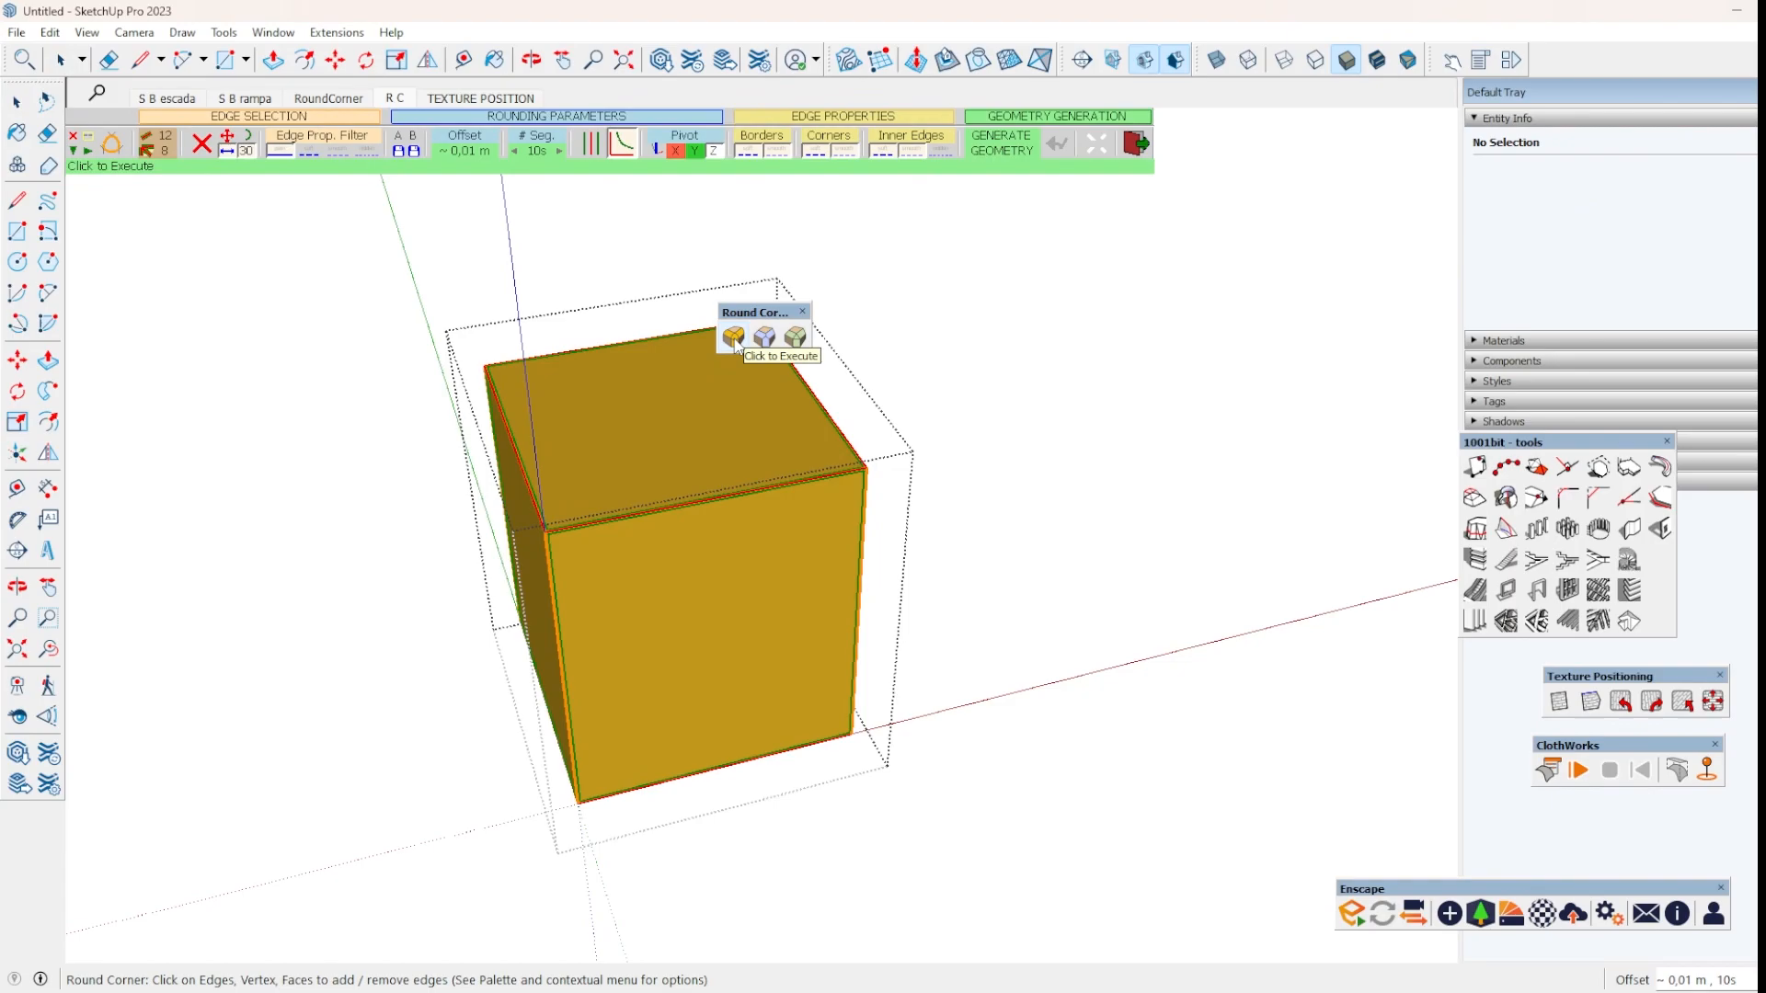
left_click_drag(755, 324, 918, 272)
left_click(464, 150)
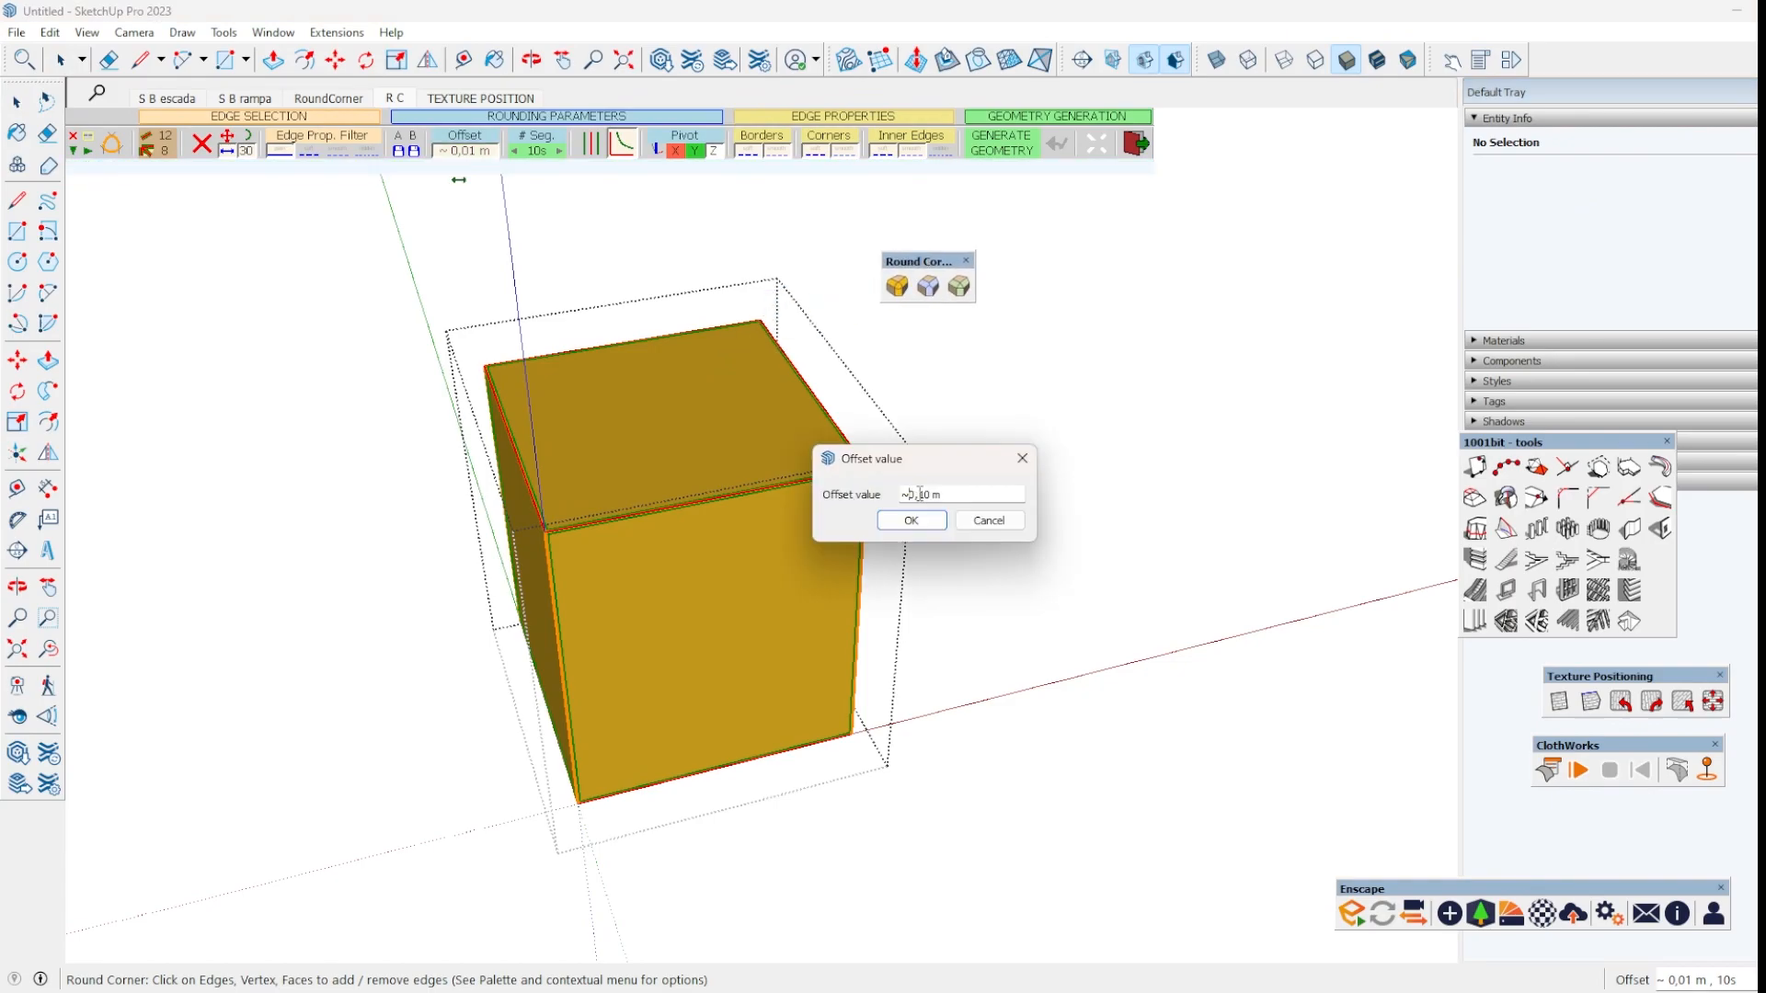
type("0,10 m")
left_click(924, 520)
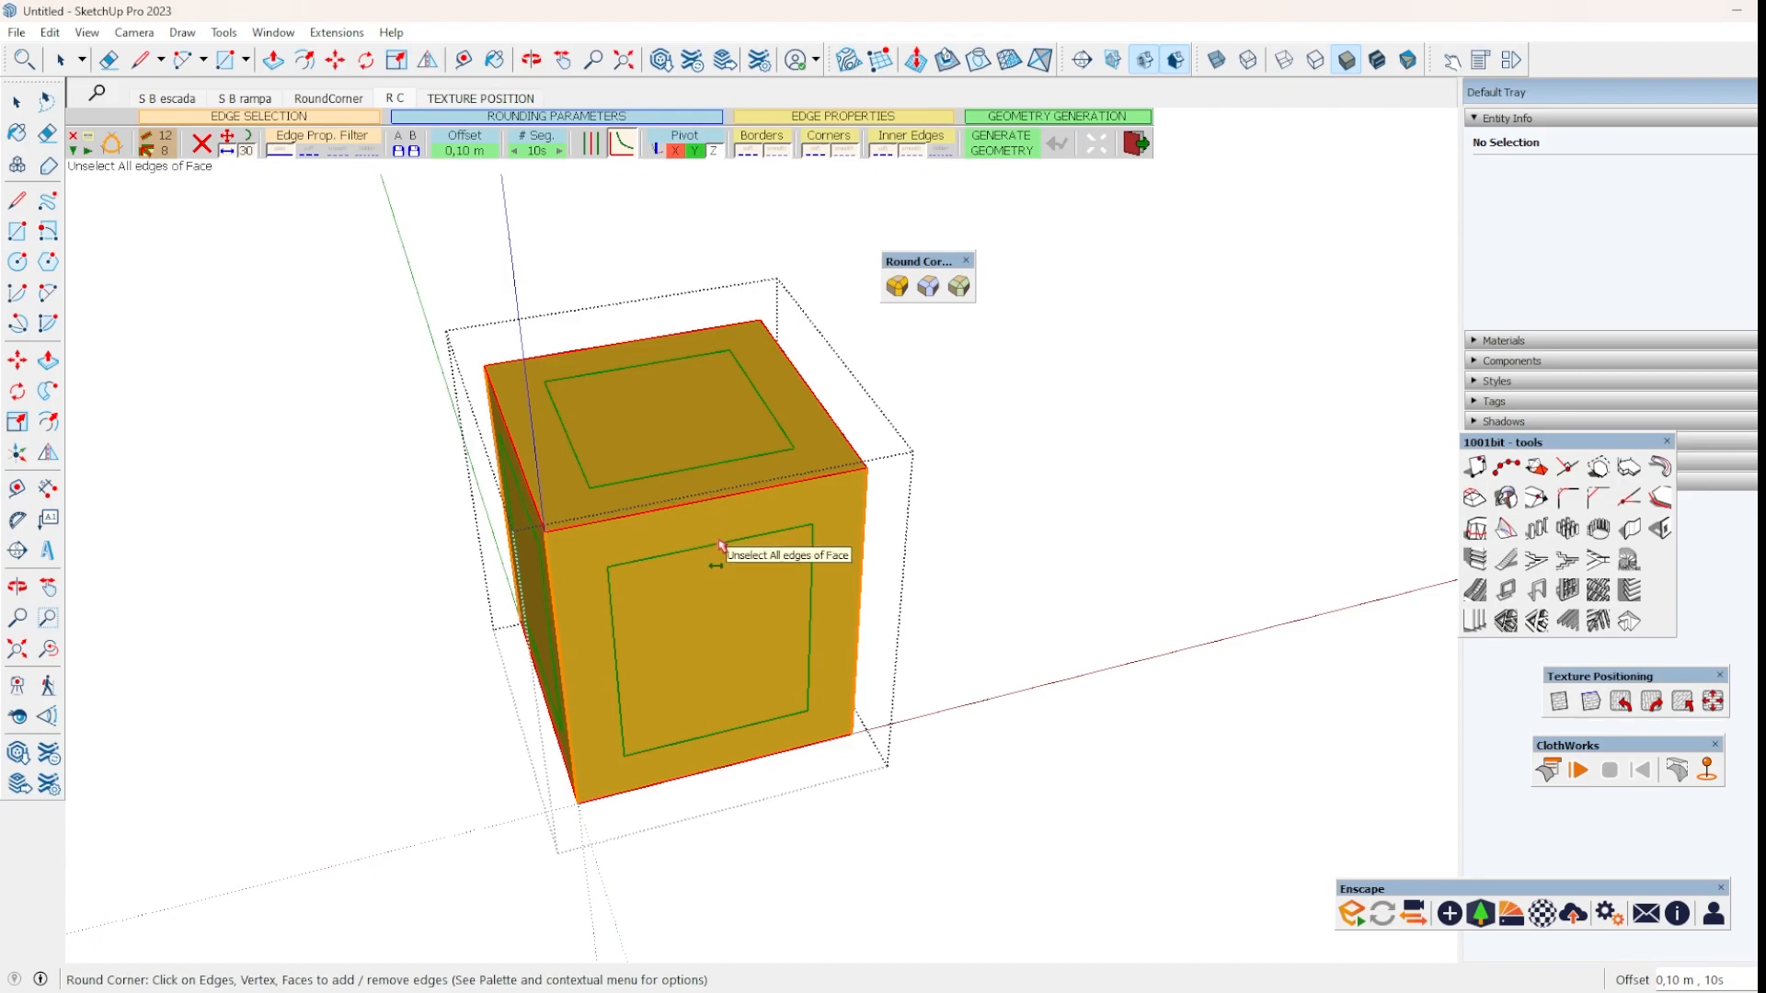
key("Return")
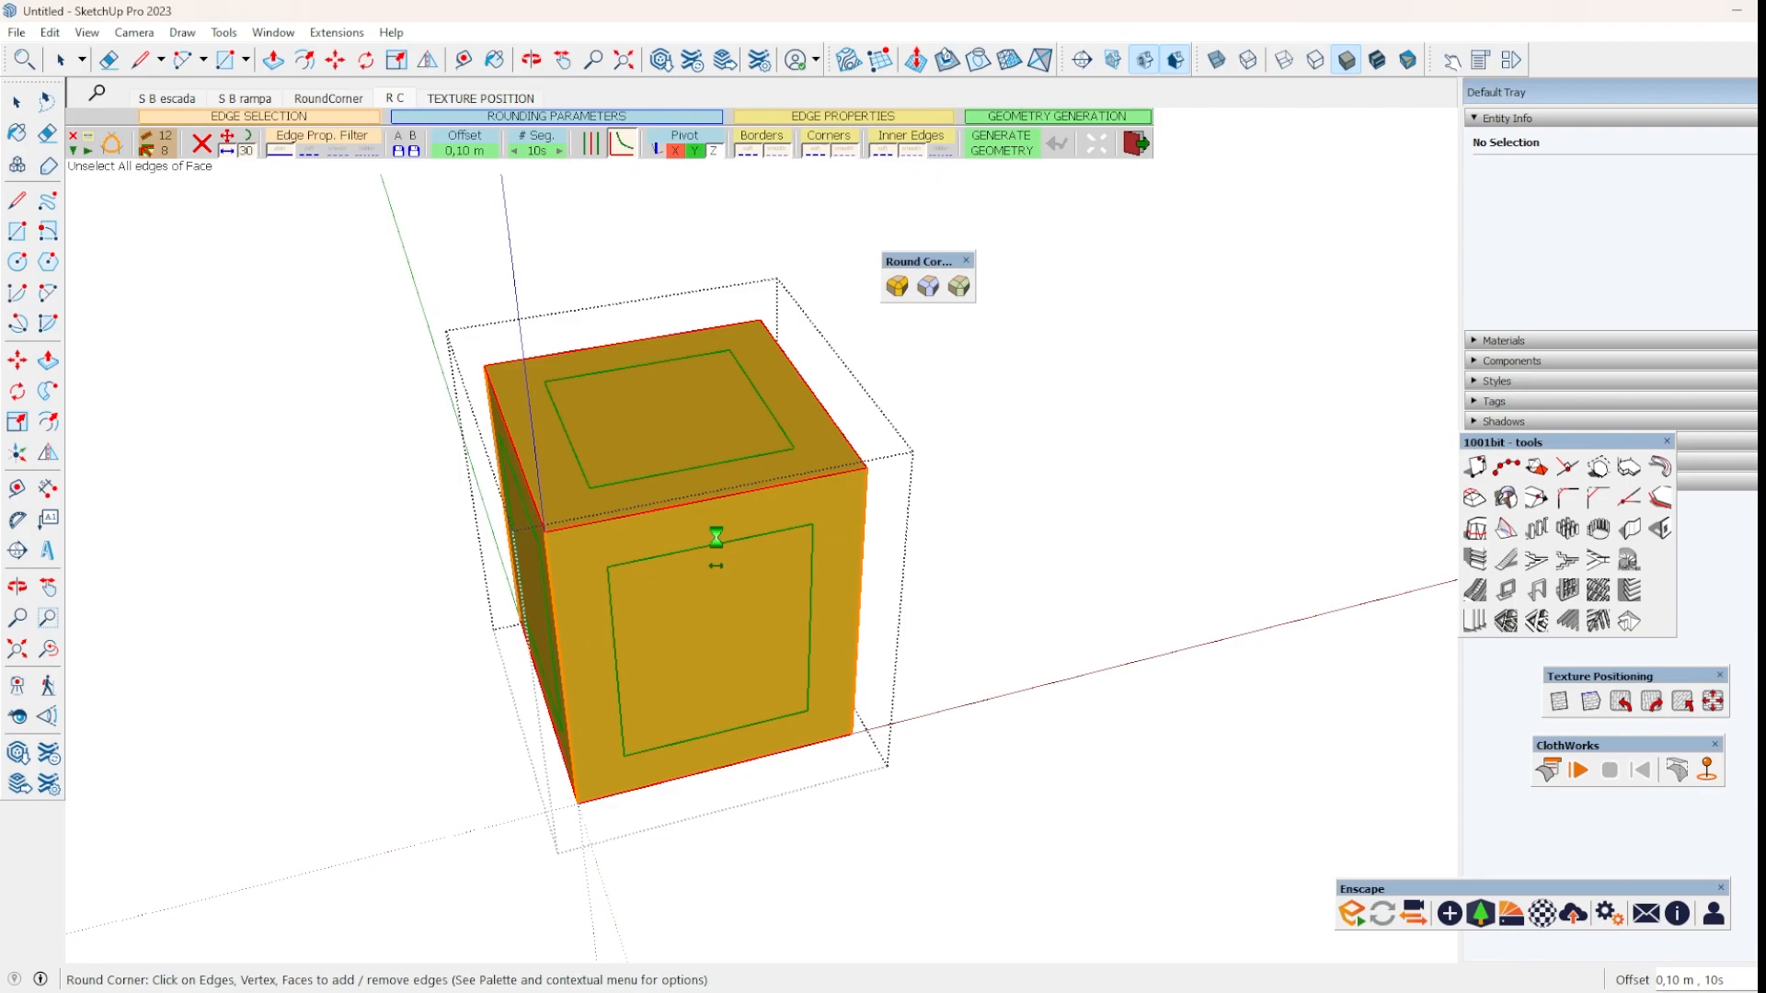
middle_click_drag(692, 739, 761, 736)
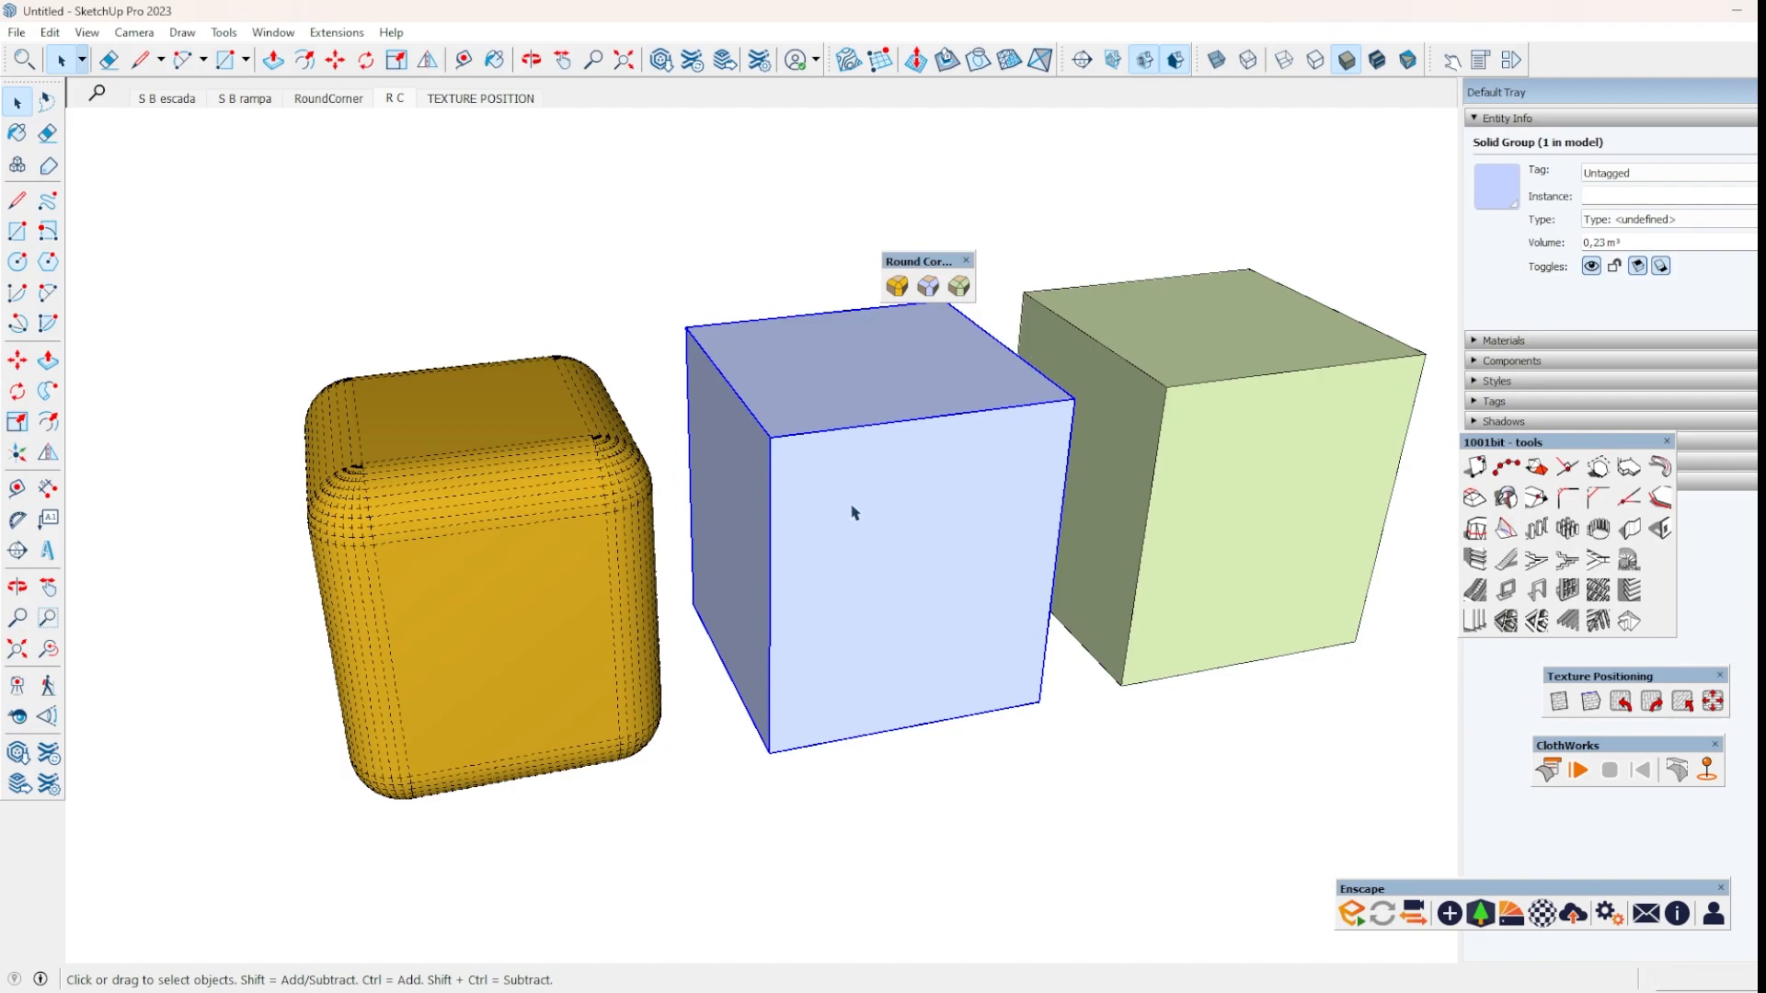
Open the blue cube's group for editing and select all of its faces and edges.
scroll(603, 455, "up", 5)
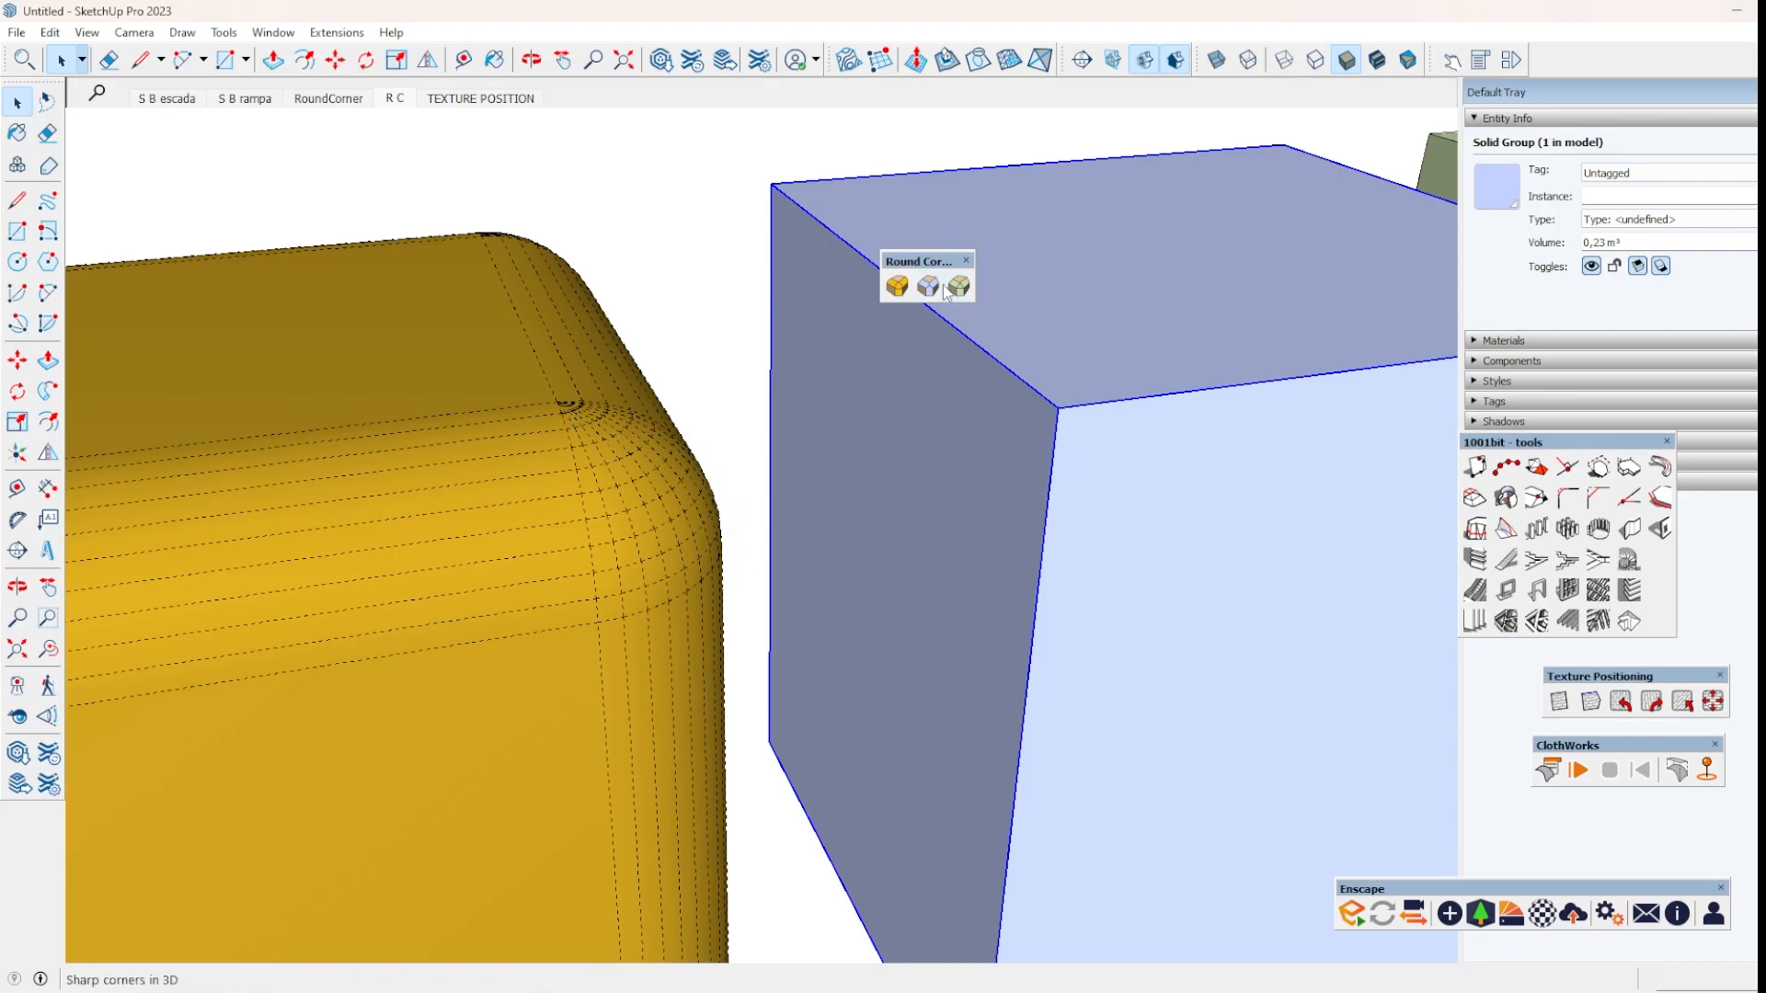
scroll(788, 465, "down", 2)
scroll(950, 488, "down", 4)
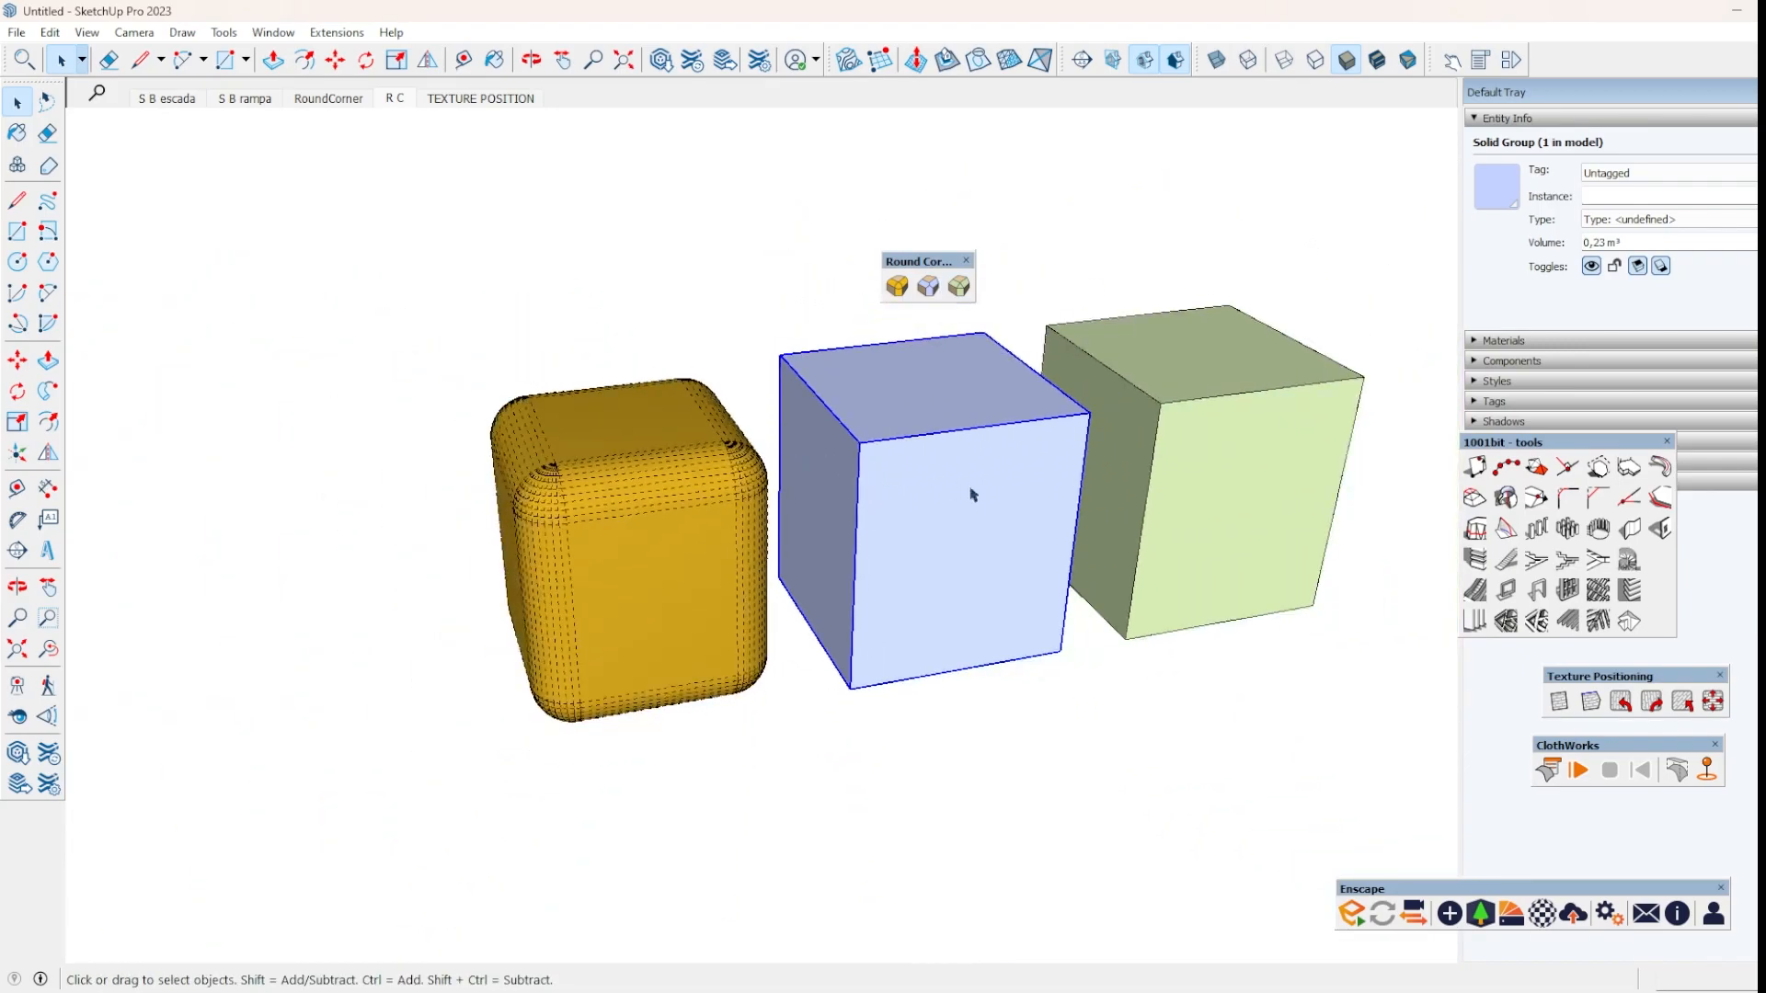
scroll(831, 457, "up", 1)
scroll(965, 362, "up", 2)
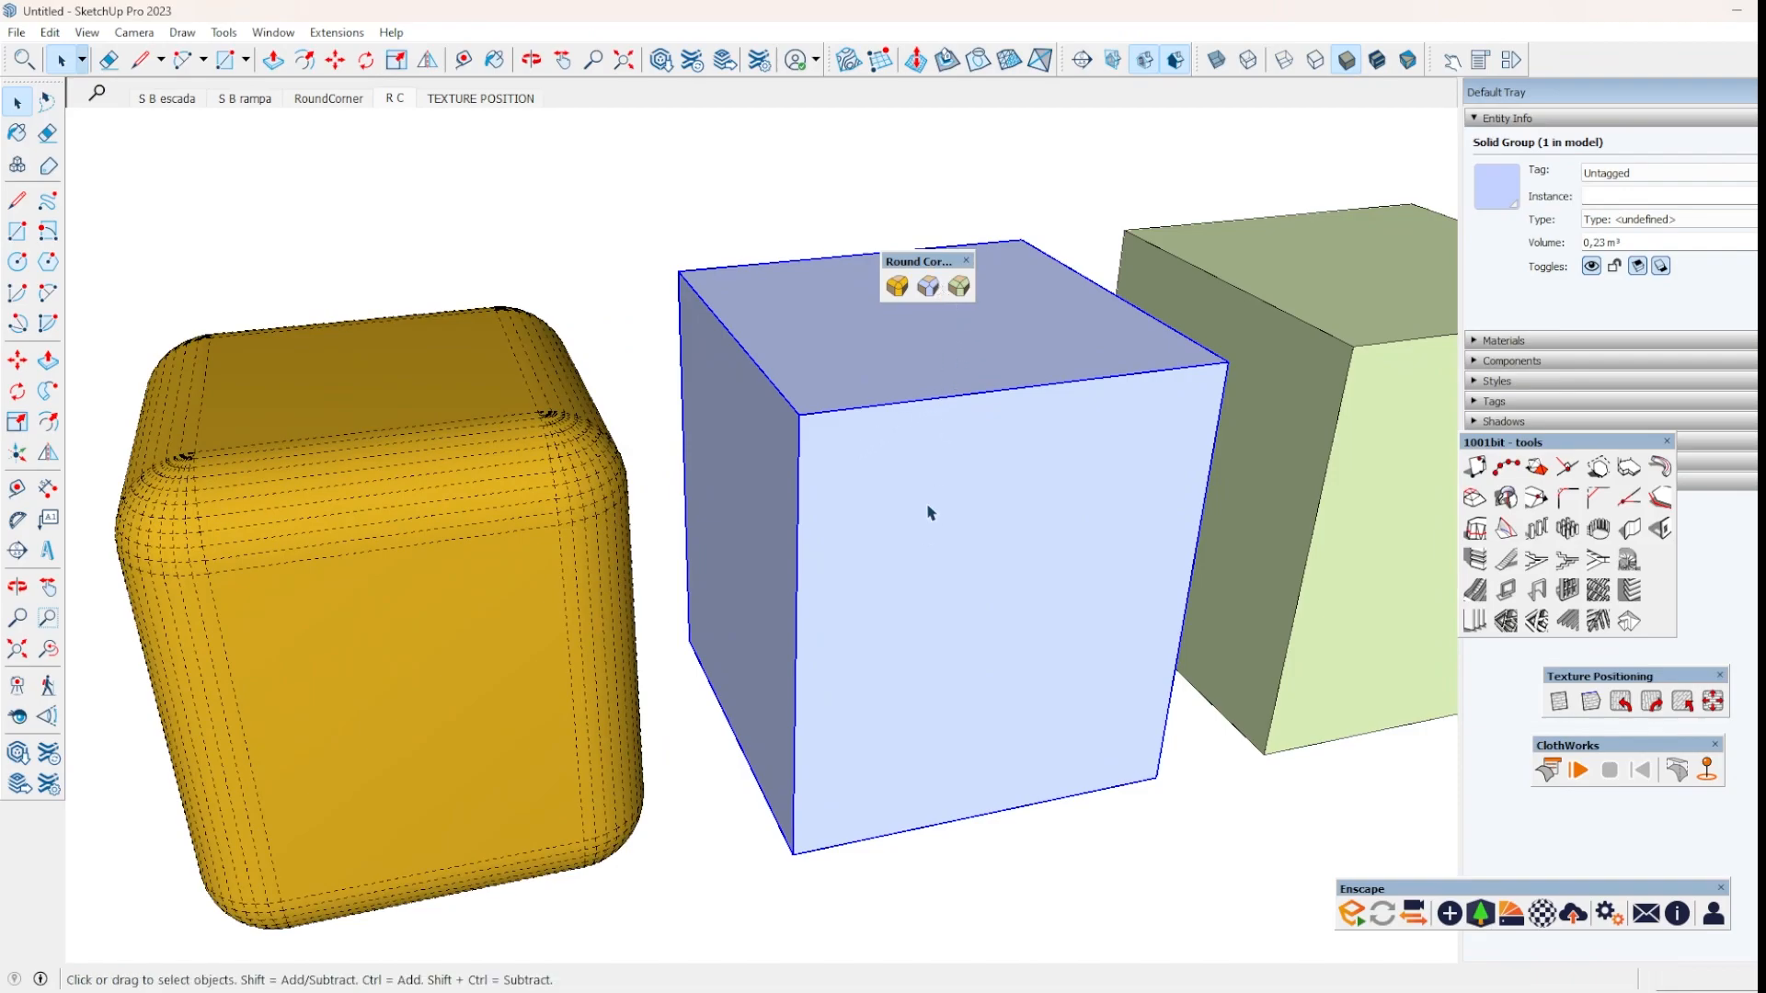
scroll(689, 522, "down", 2)
triple_click(863, 492)
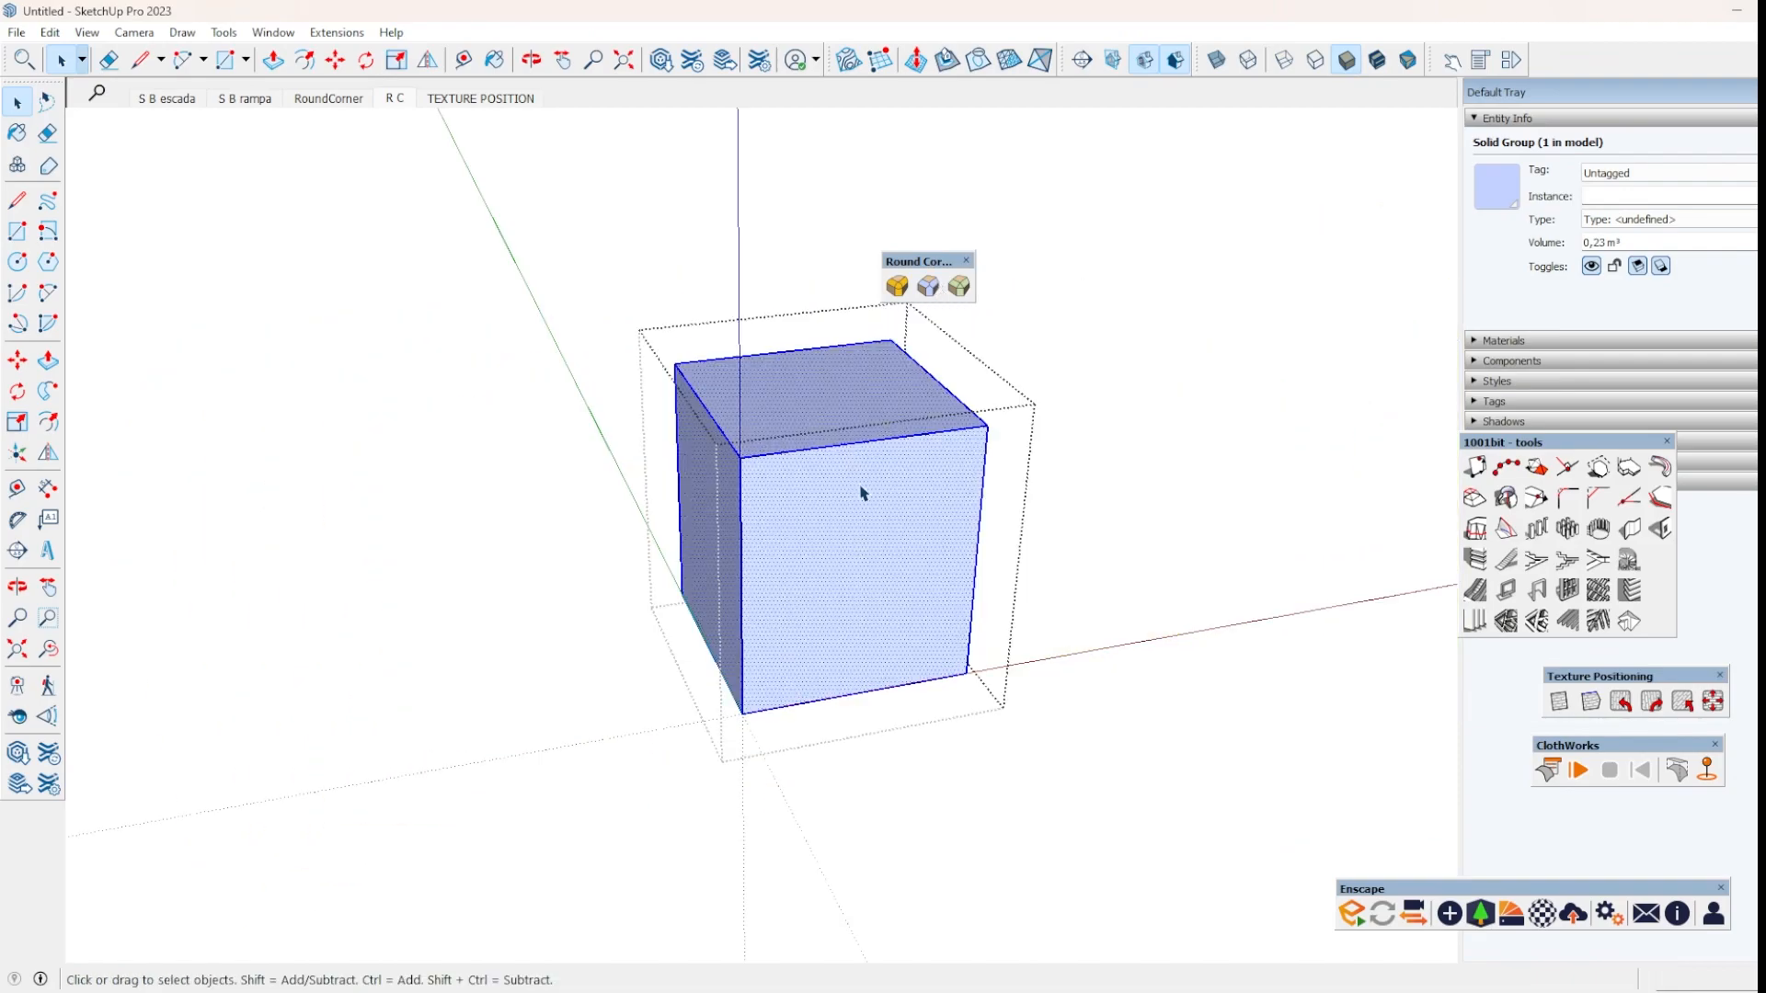
left_click_drag(1180, 279, 720, 604)
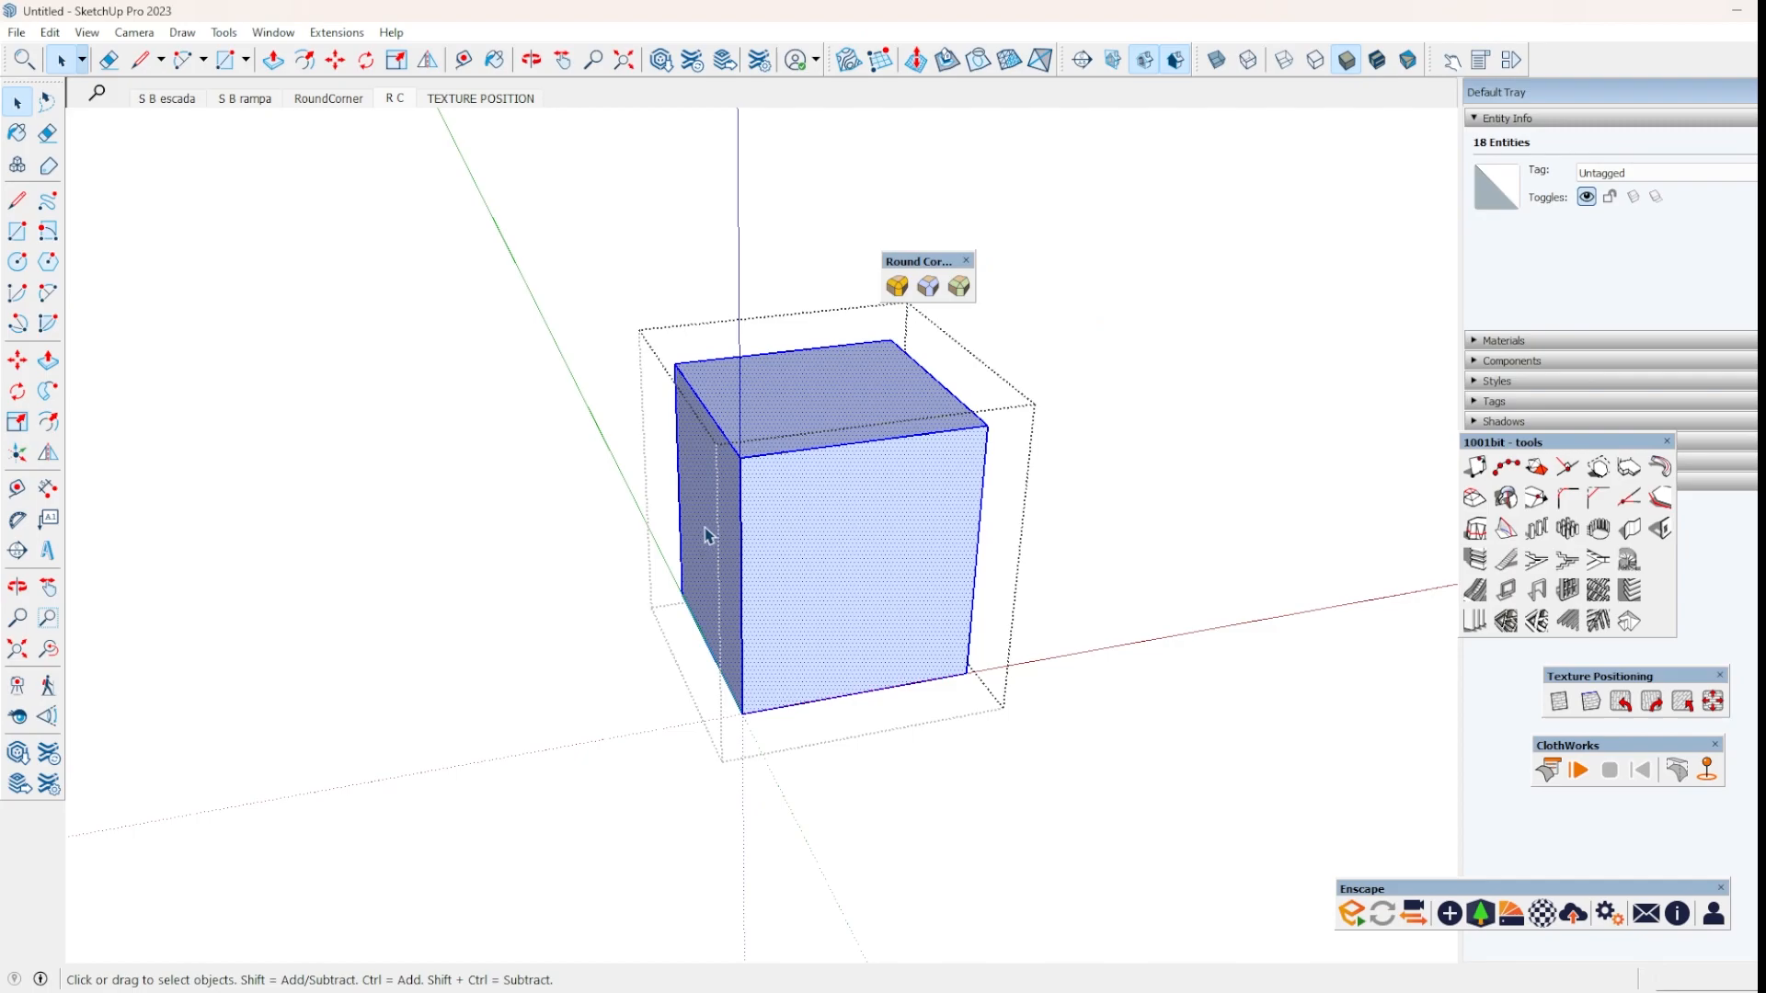
Apply Sharp Corner to every edge of the blue cube with an offset of 0,10 m and 6 segments.
left_click(931, 292)
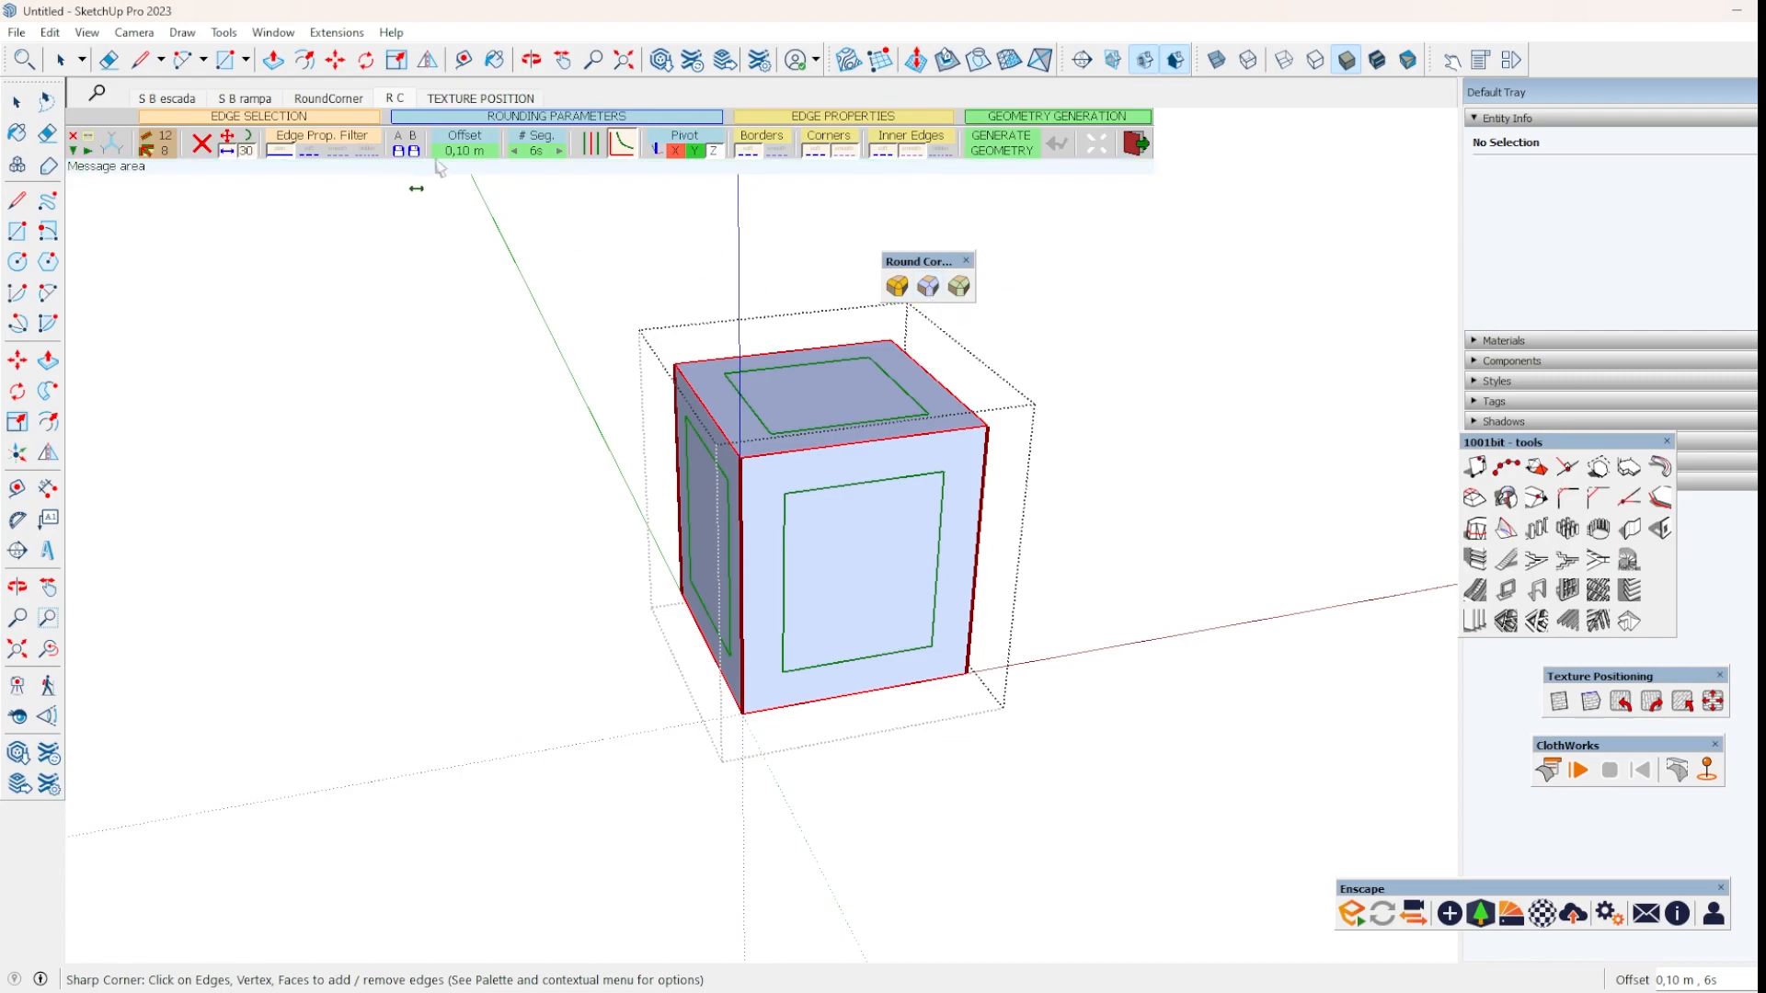
left_click(464, 150)
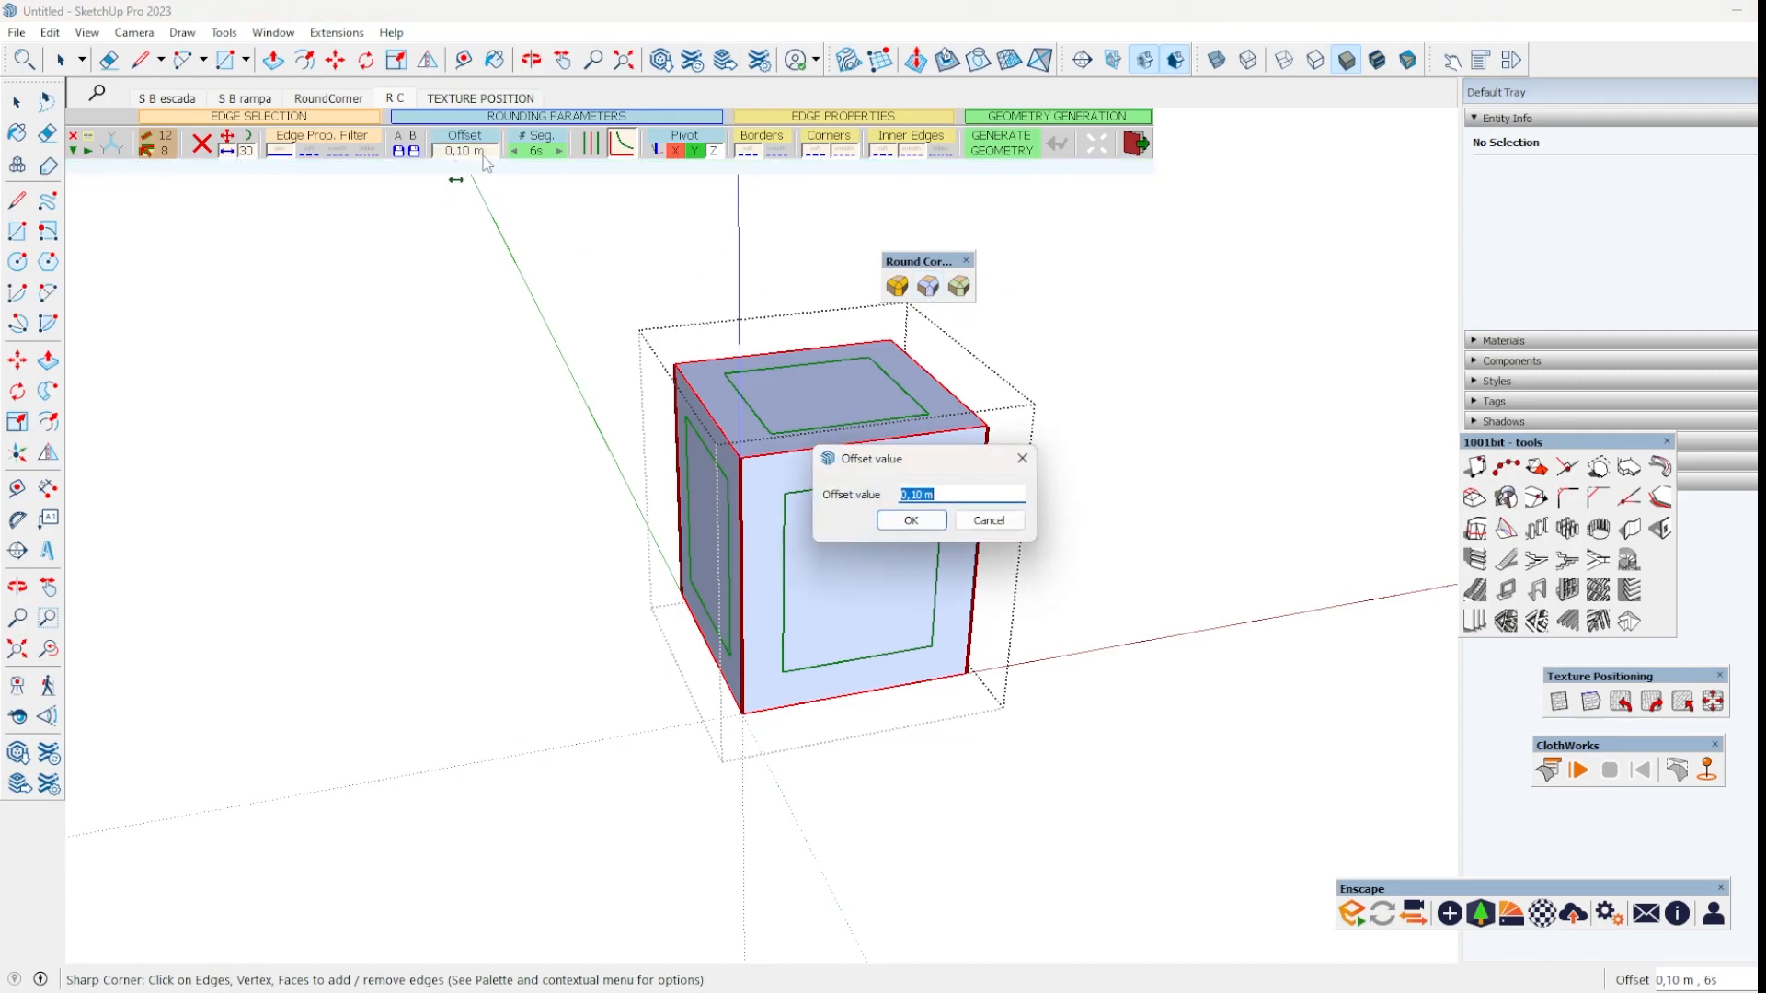
left_click(910, 520)
left_click(998, 150)
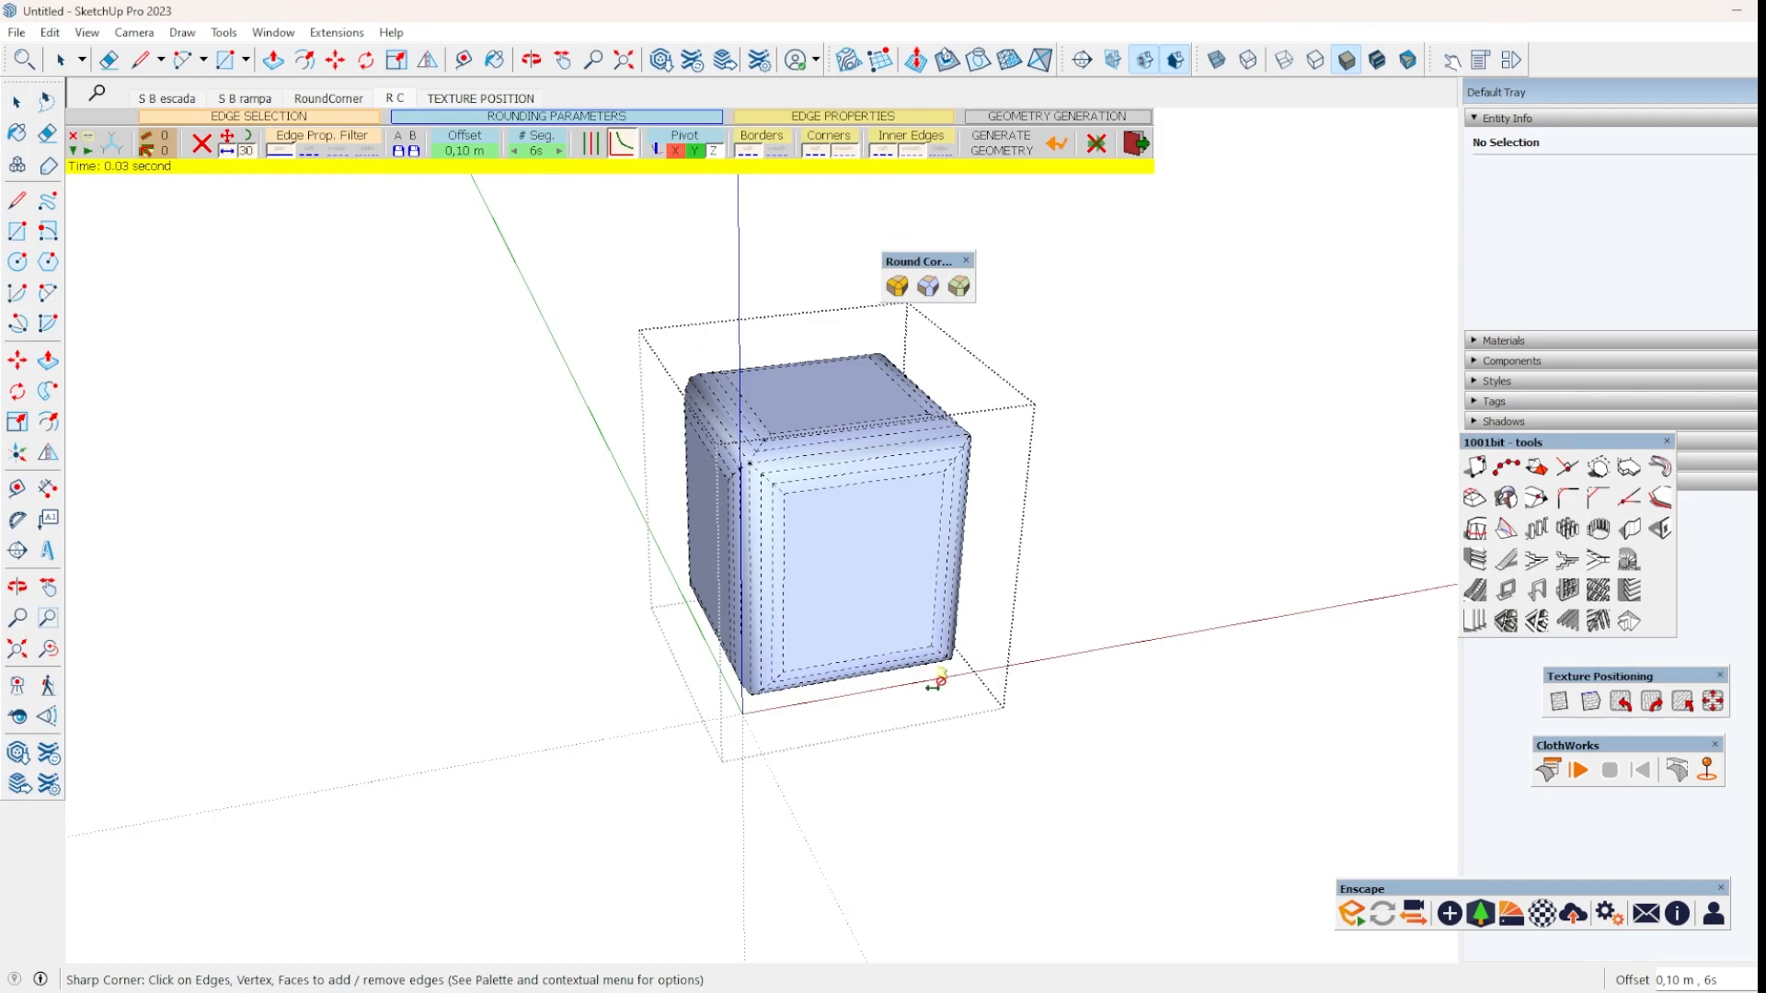
Leave the blue cube's group and compare its sharp corners with the yellow cube's rounded corners up close.
scroll(701, 489, "up", 5)
middle_click_drag(729, 493, 522, 538)
left_click(340, 491)
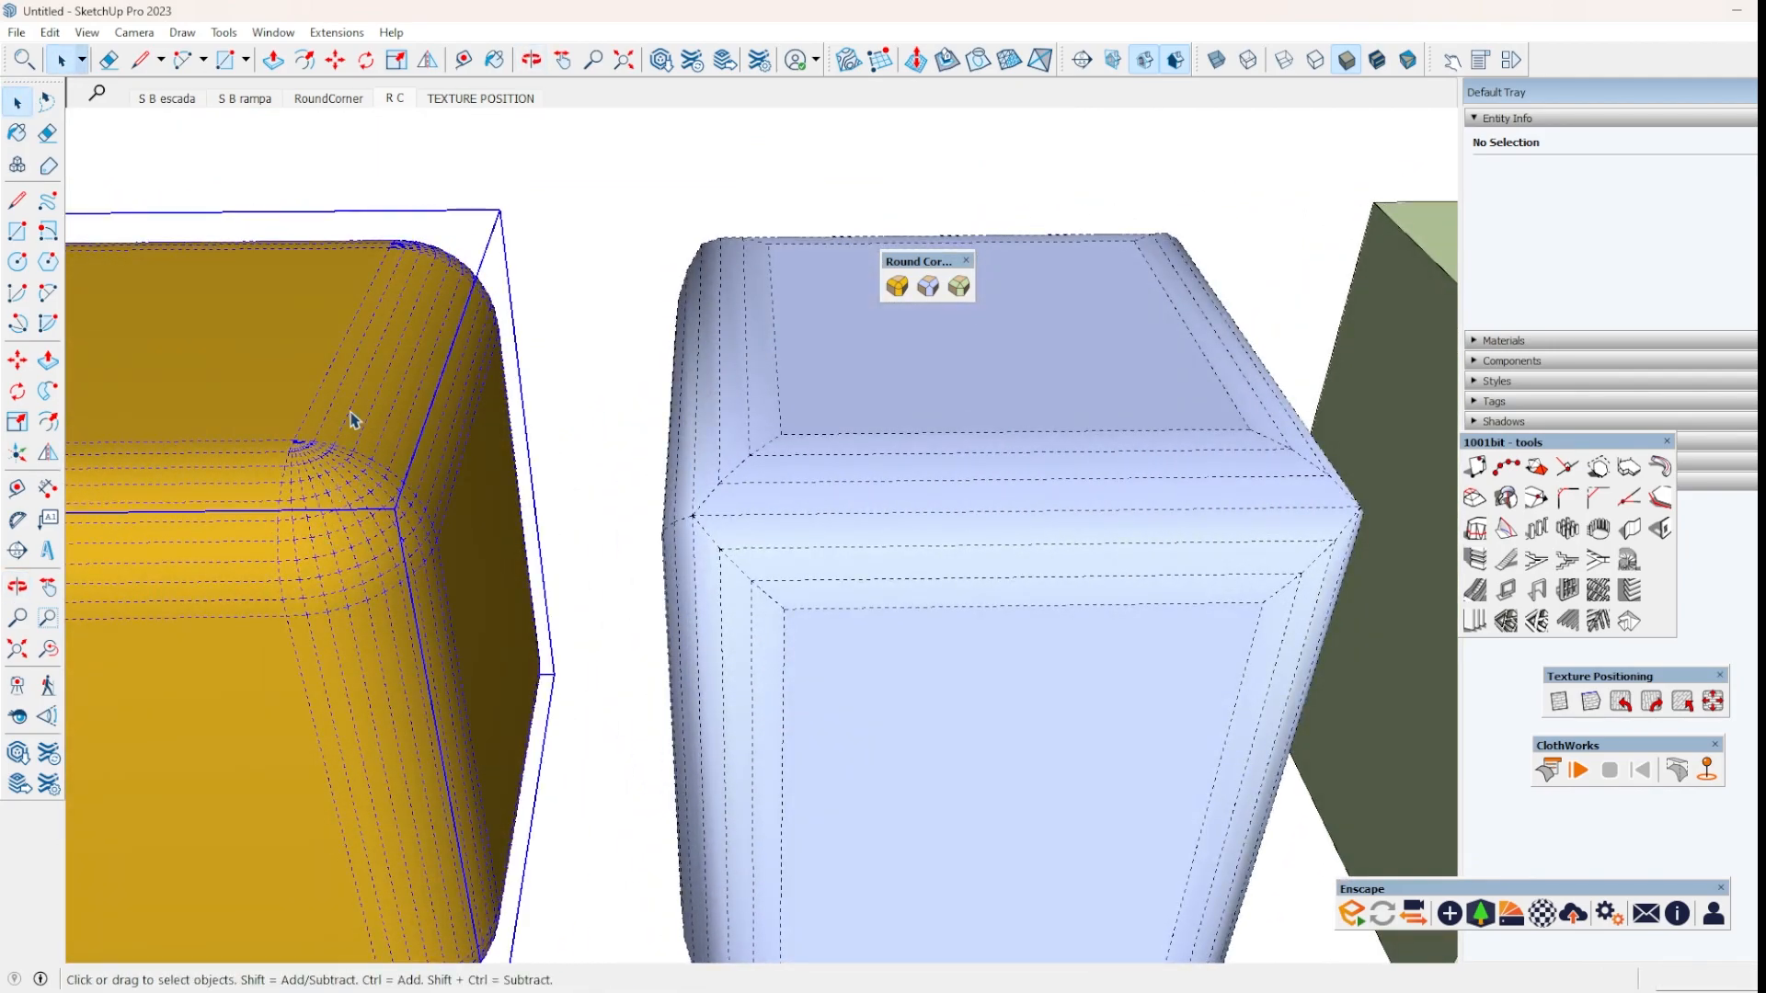
middle_click_drag(752, 562, 974, 522)
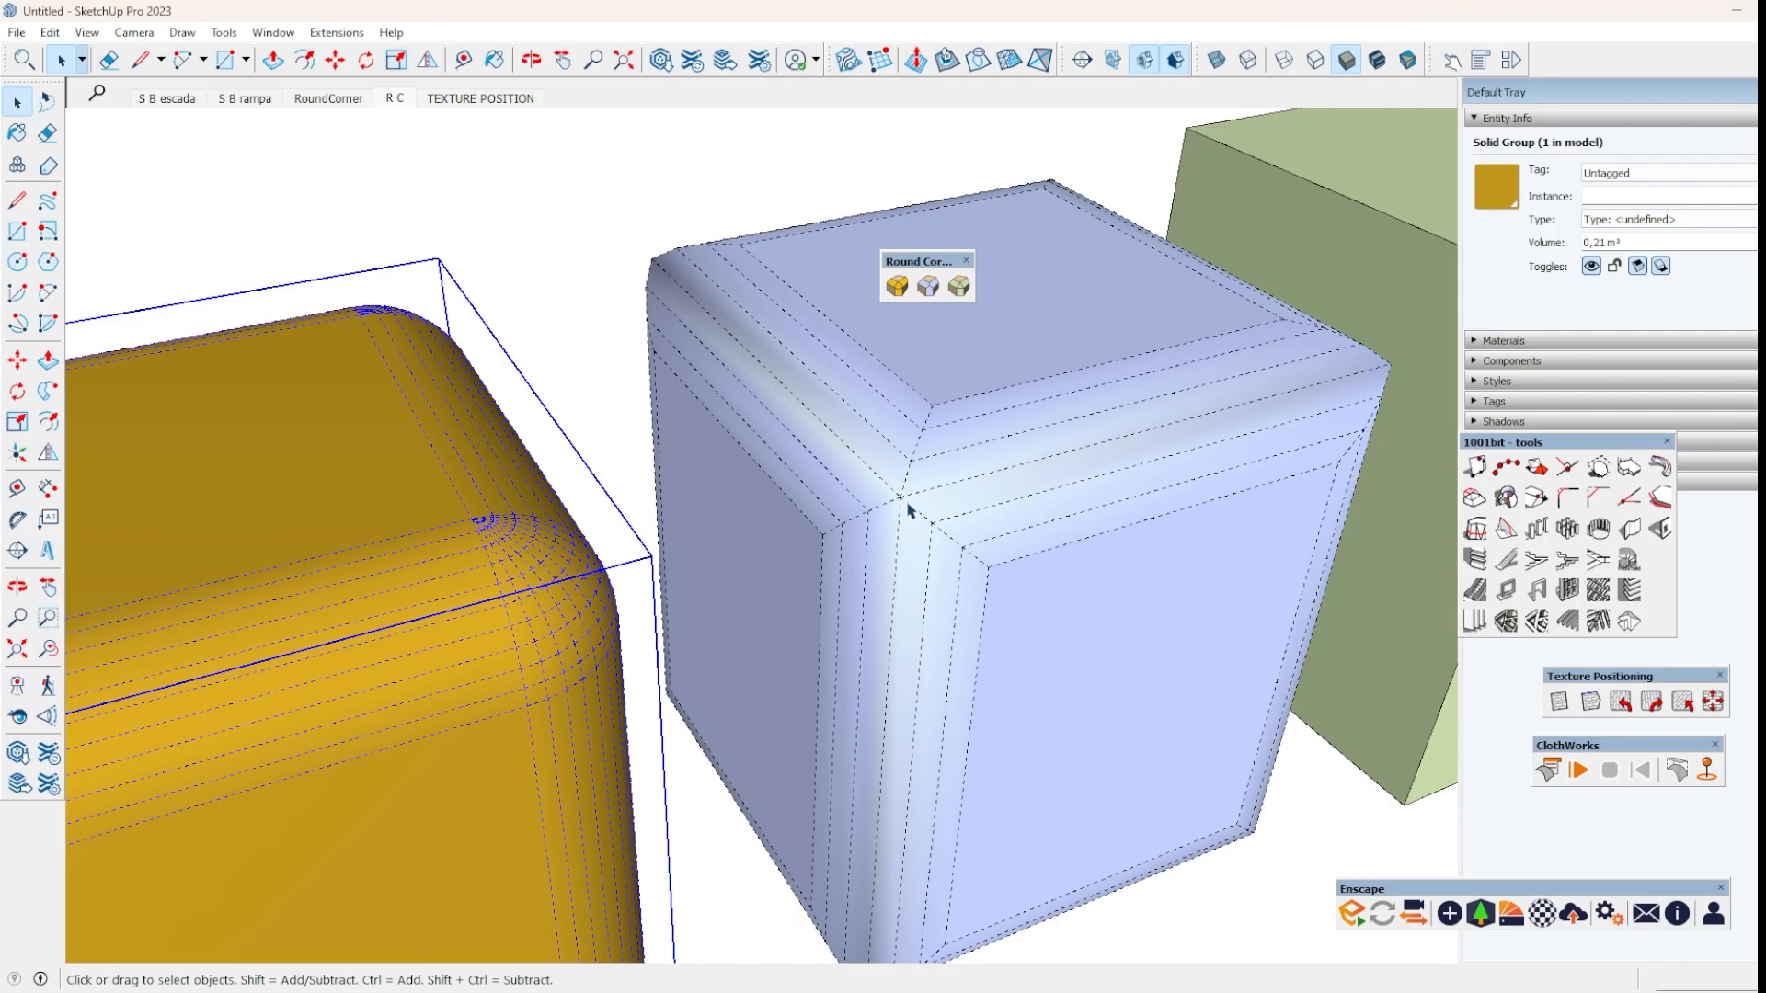
middle_click_drag(1139, 529, 851, 540)
scroll(851, 540, "down", 5)
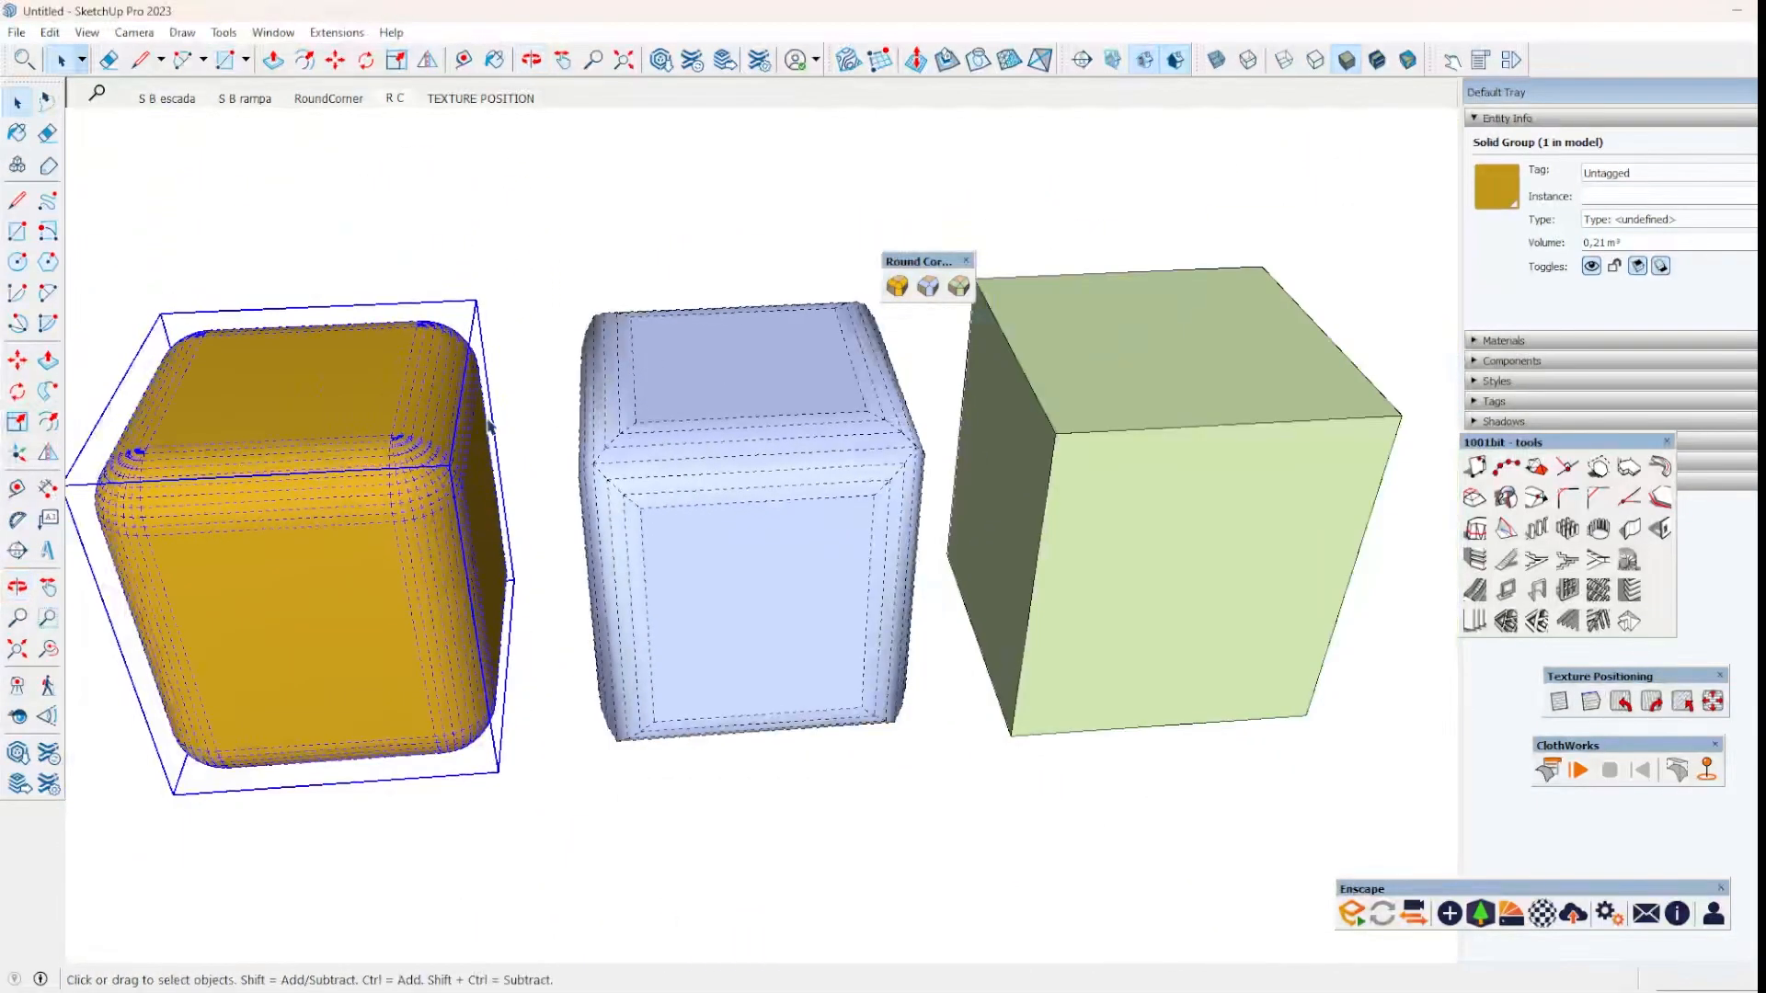
Open the green cube's group for editing and select all of its faces and edges.
scroll(975, 413, "up", 3)
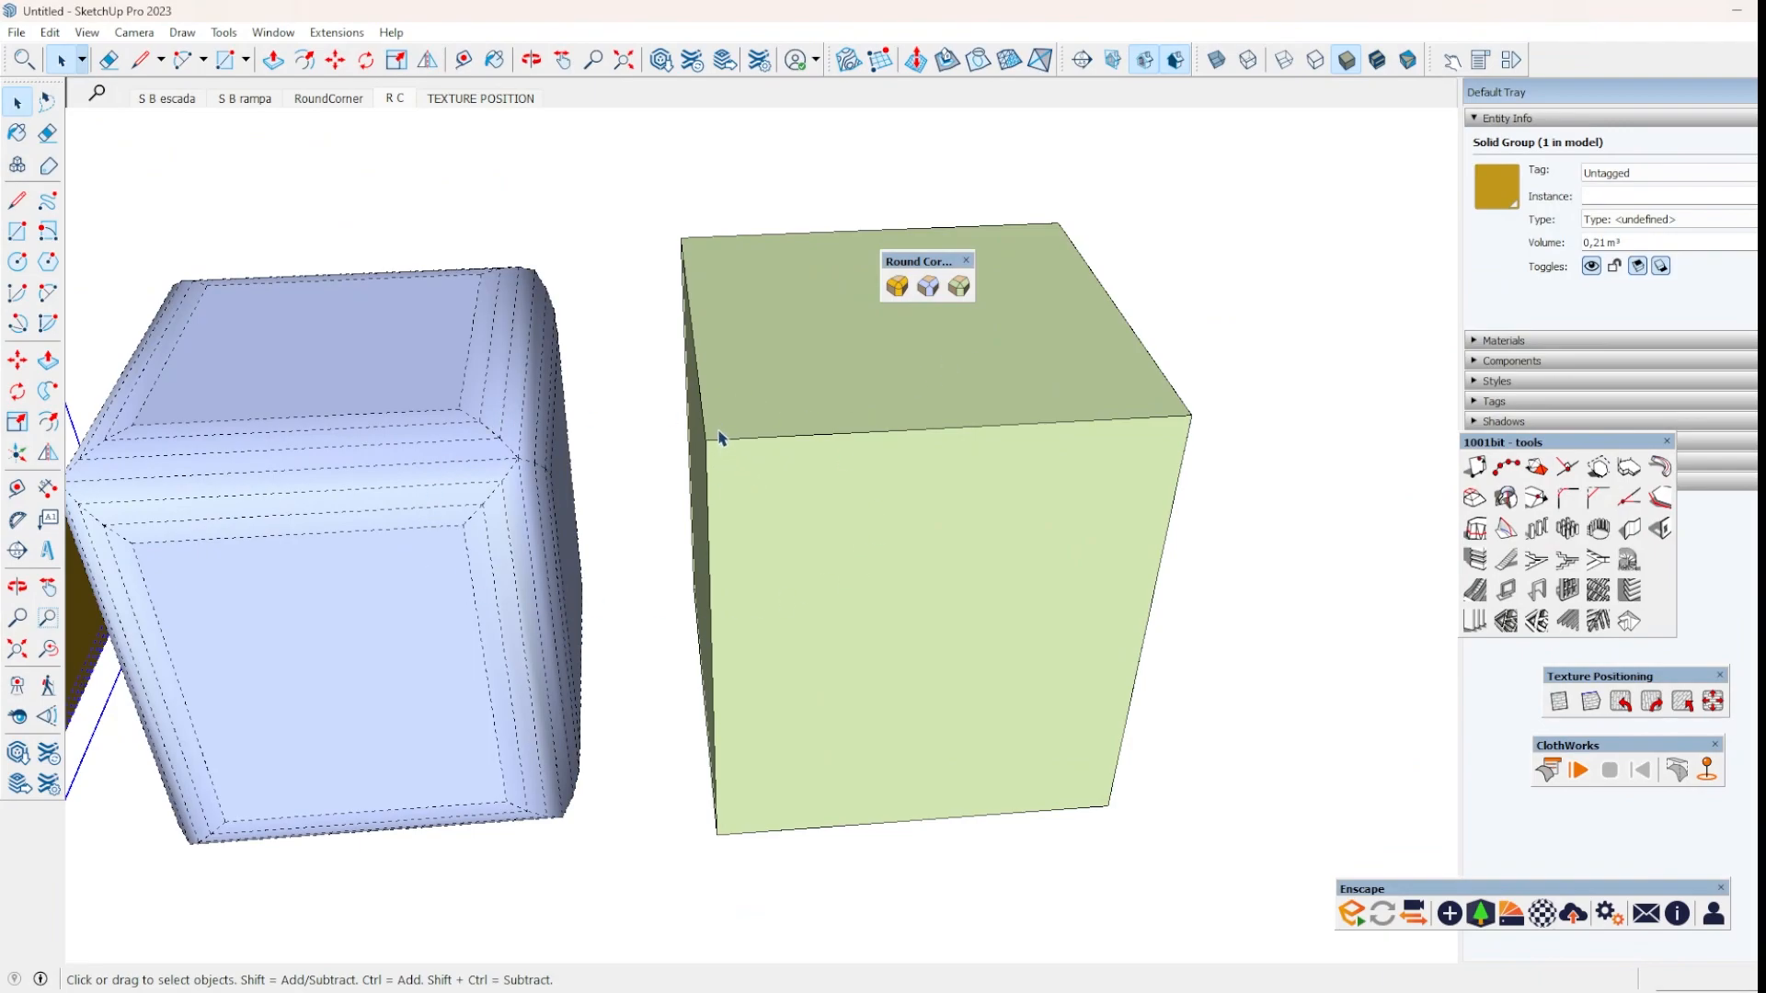
middle_click_drag(683, 512, 971, 543)
scroll(911, 476, "down", 2)
double_click(987, 517)
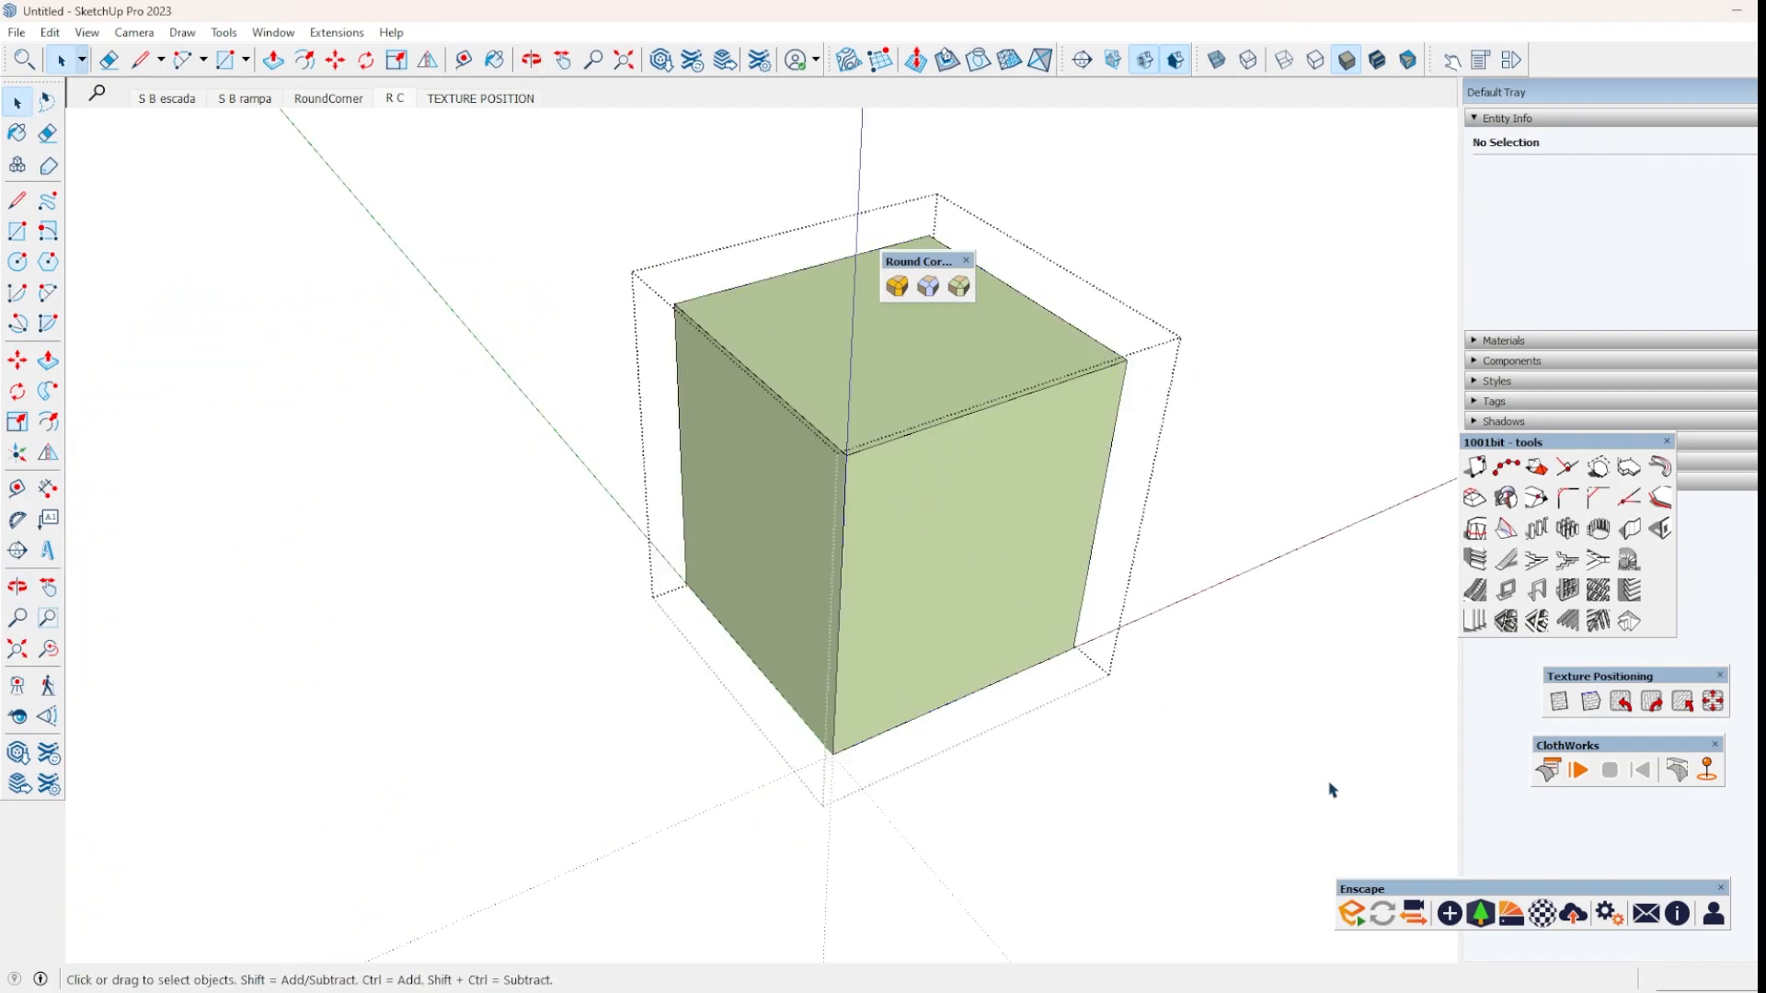
left_click_drag(693, 313, 692, 312)
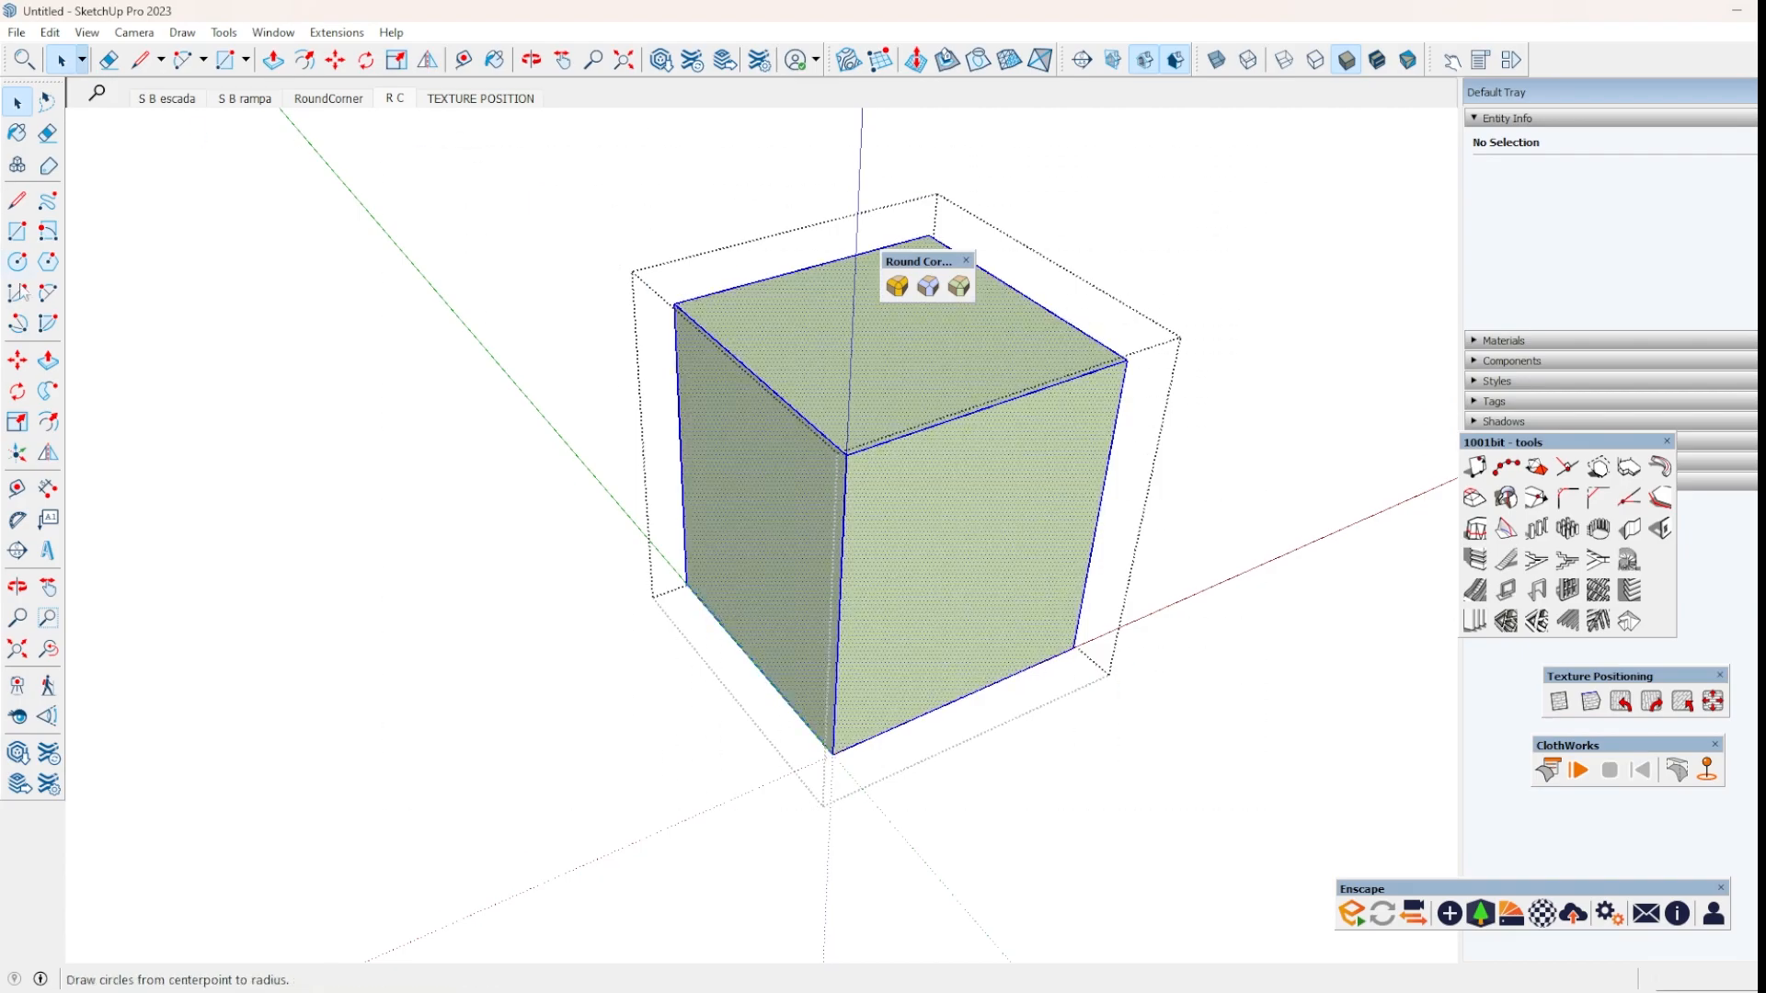
Bevel every edge of the green cube with an offset of 0,10 m and leave its group.
left_click(959, 287)
left_click(465, 150)
left_click(970, 494)
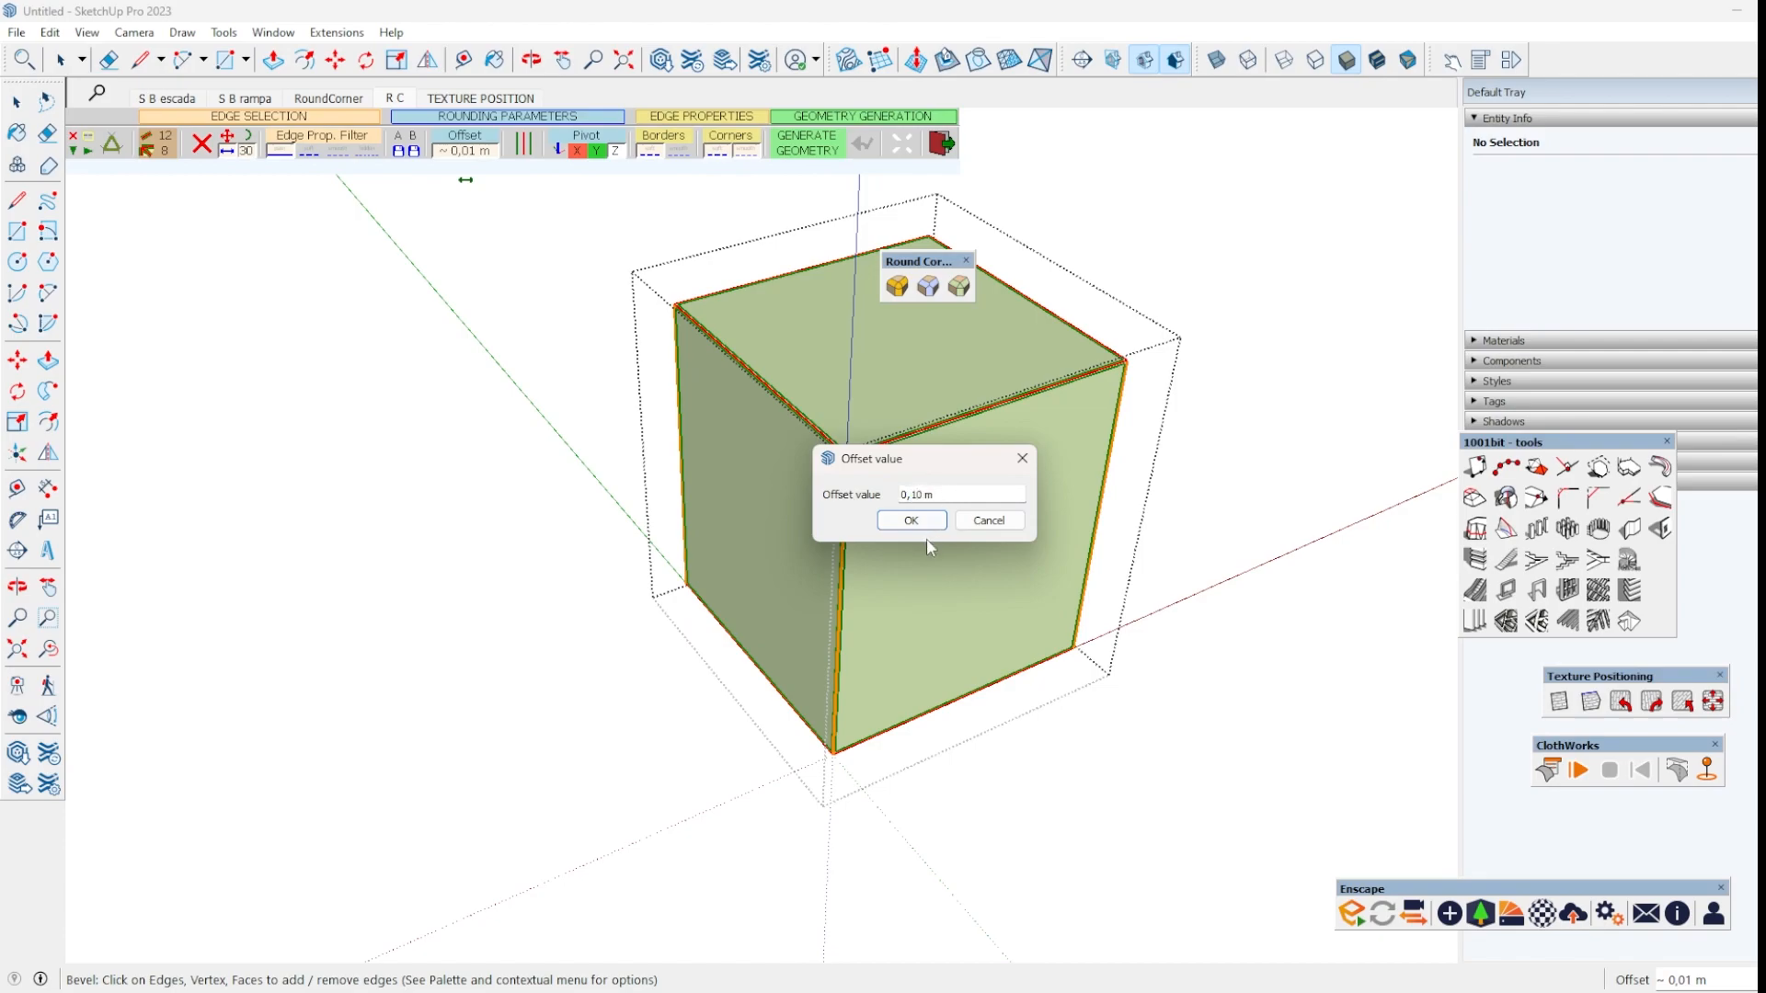
left_click(912, 520)
key("Return")
middle_click_drag(1136, 599, 20, 418)
key("Escape")
Examine the green cube's bevelled corner up close beside the blue and yellow cubes.
middle_click_drag(821, 482, 1174, 532)
scroll(647, 520, "up", 4)
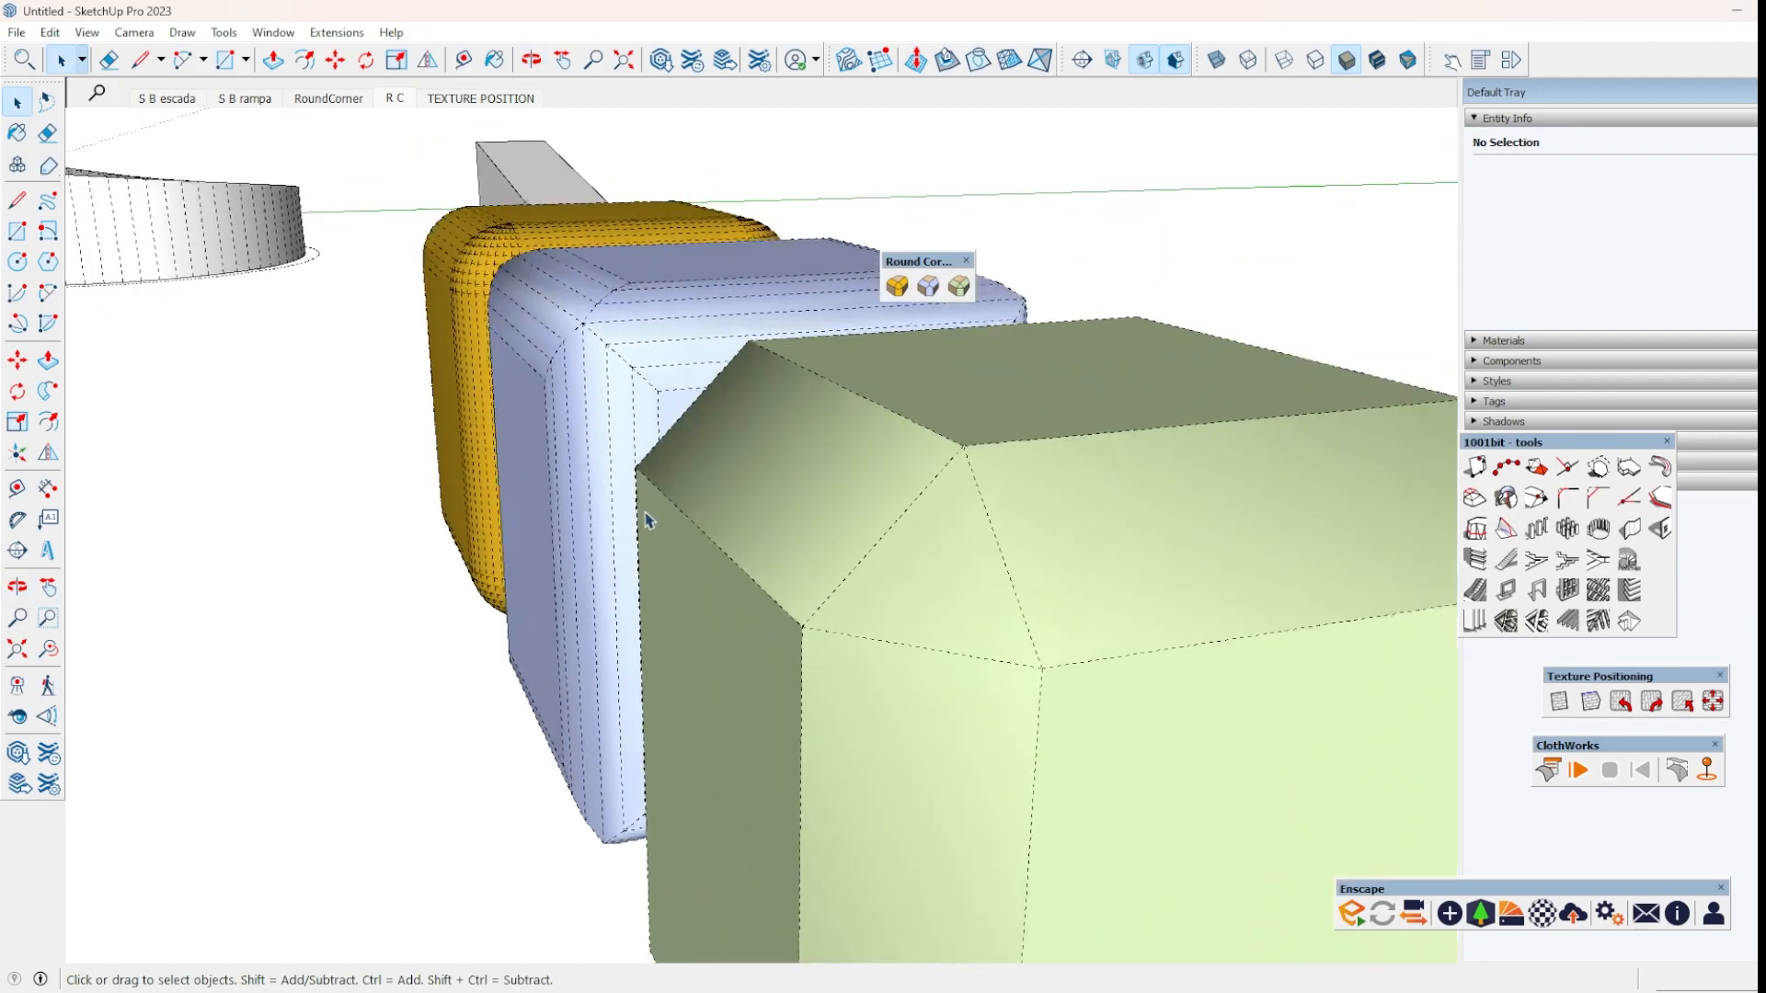
scroll(647, 520, "up", 1)
middle_click_drag(678, 544, 1029, 571)
scroll(1206, 505, "down", 3)
middle_click_drag(661, 515, 887, 749)
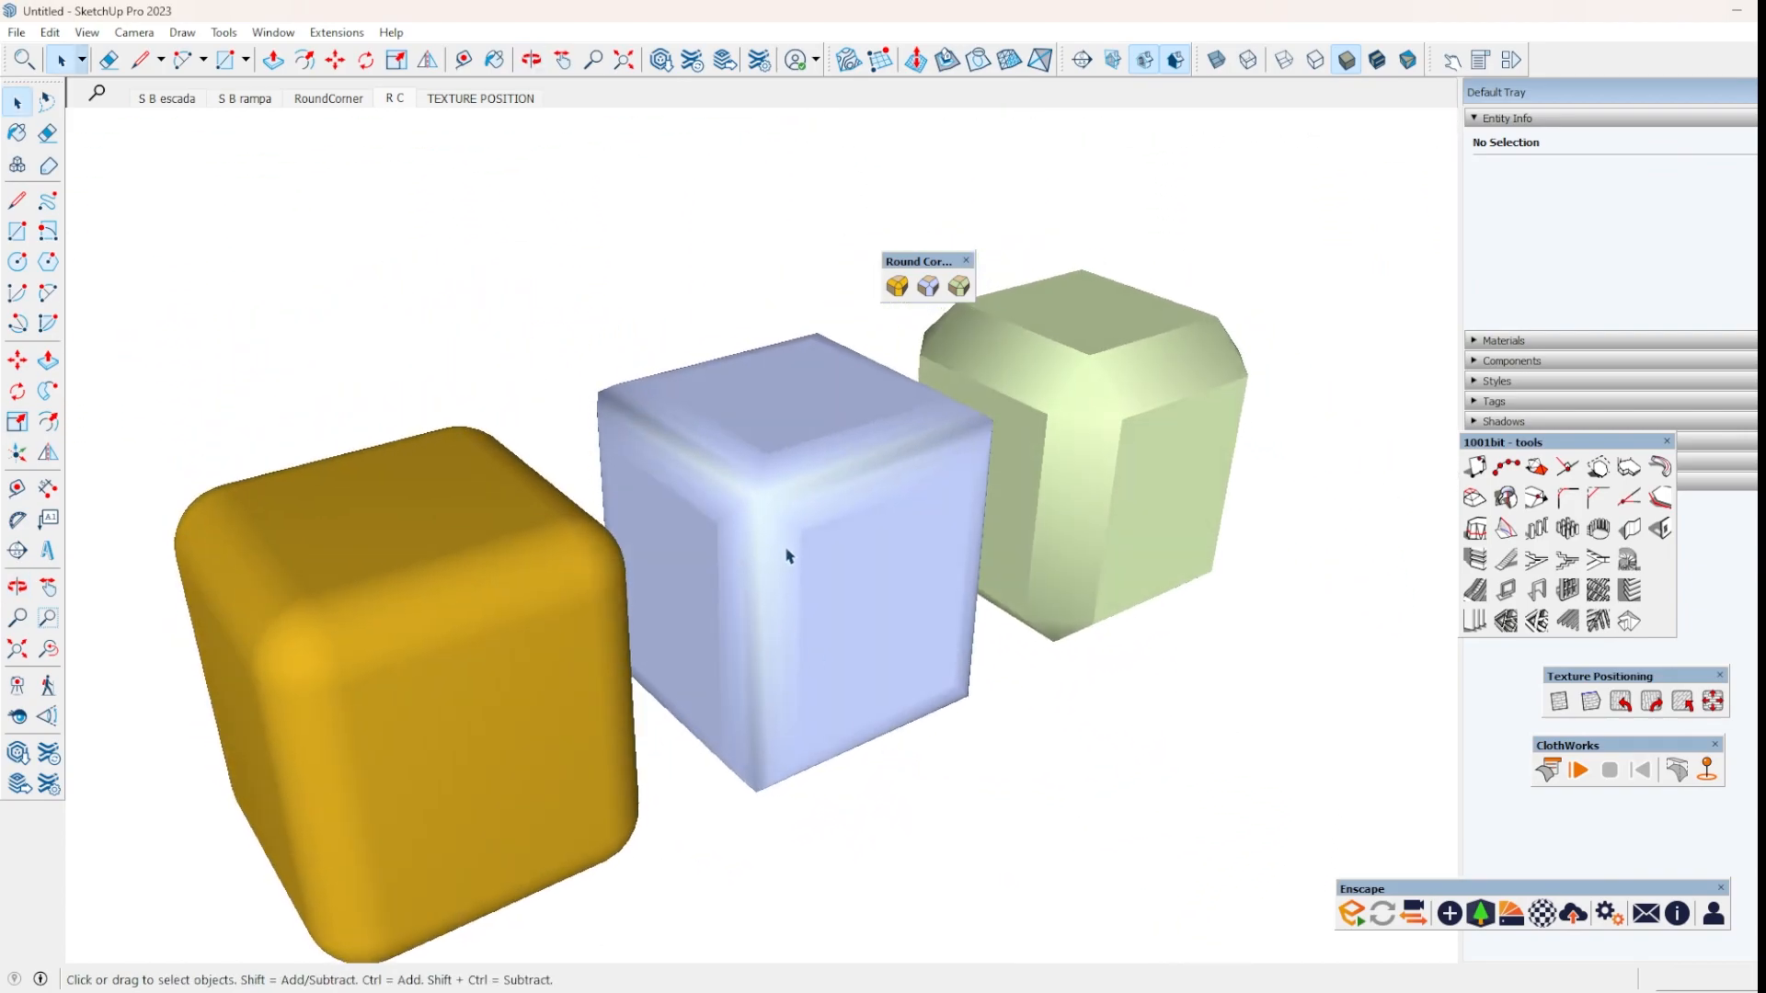
Select the blue and green cubes in turn and compare the corner profiles of all three cubes from the front.
left_click(798, 534)
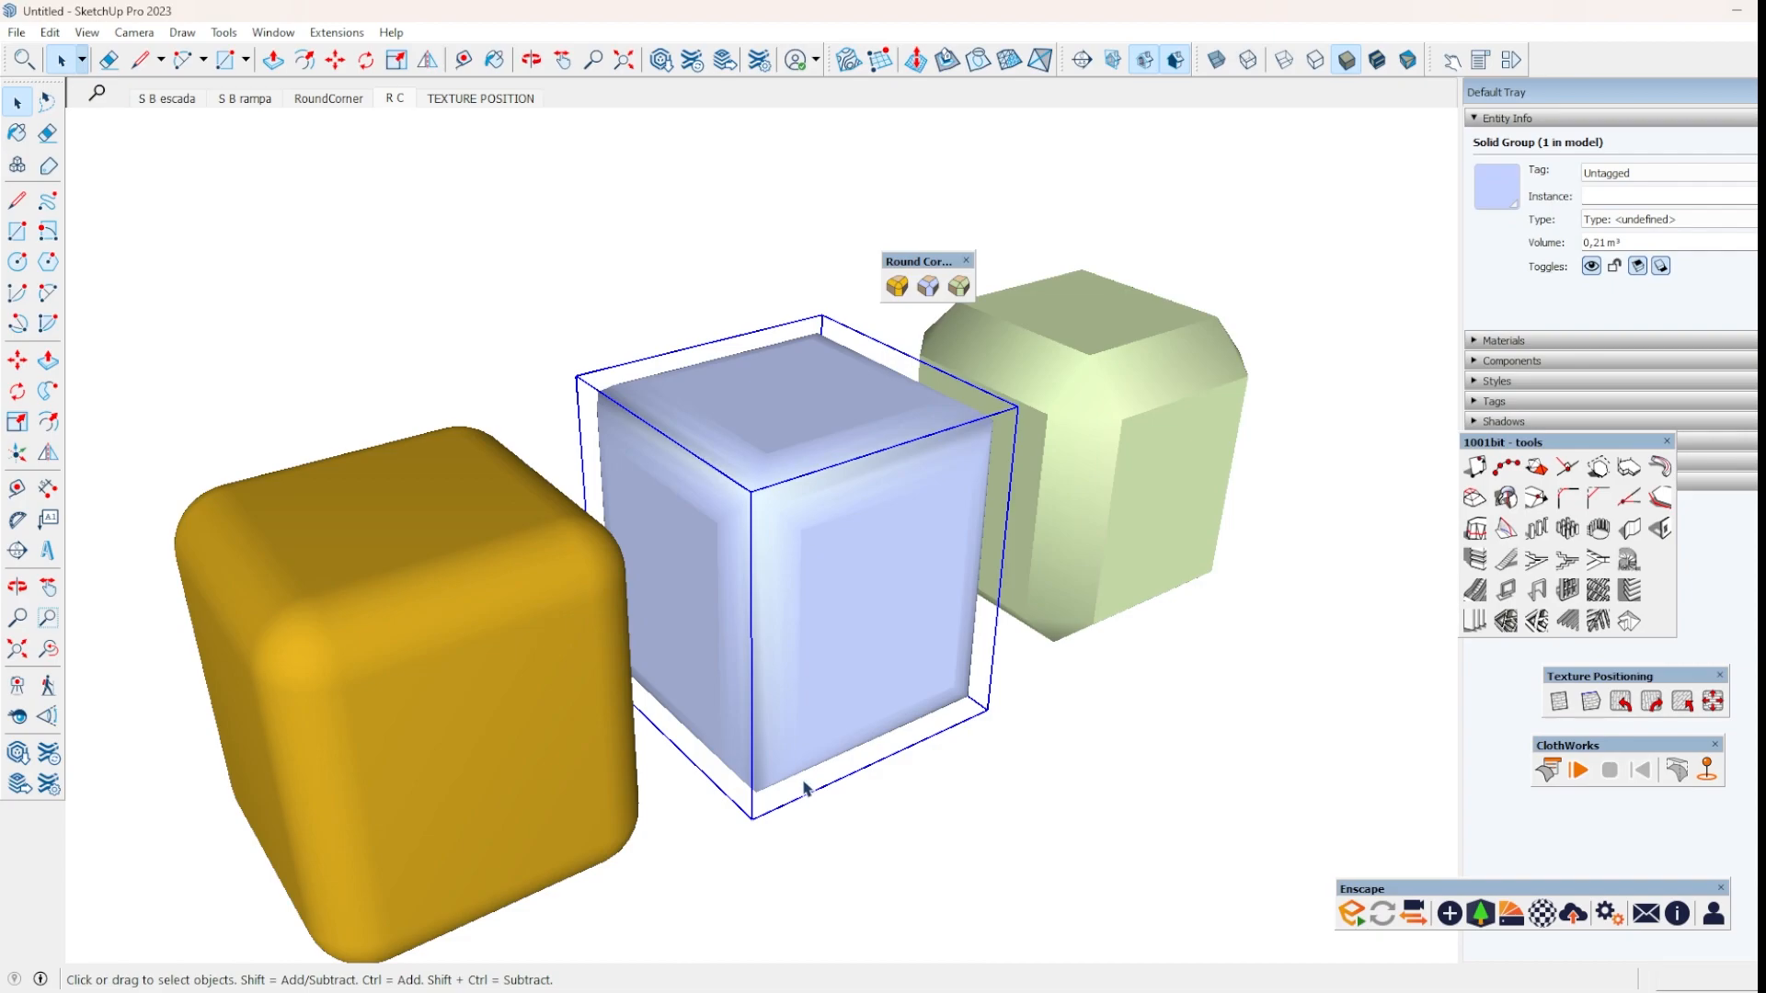
middle_click_drag(1131, 478, 1044, 488)
left_click(1289, 470)
middle_click_drag(1200, 517, 948, 288)
middle_click_drag(934, 473, 1036, 464)
key("space")
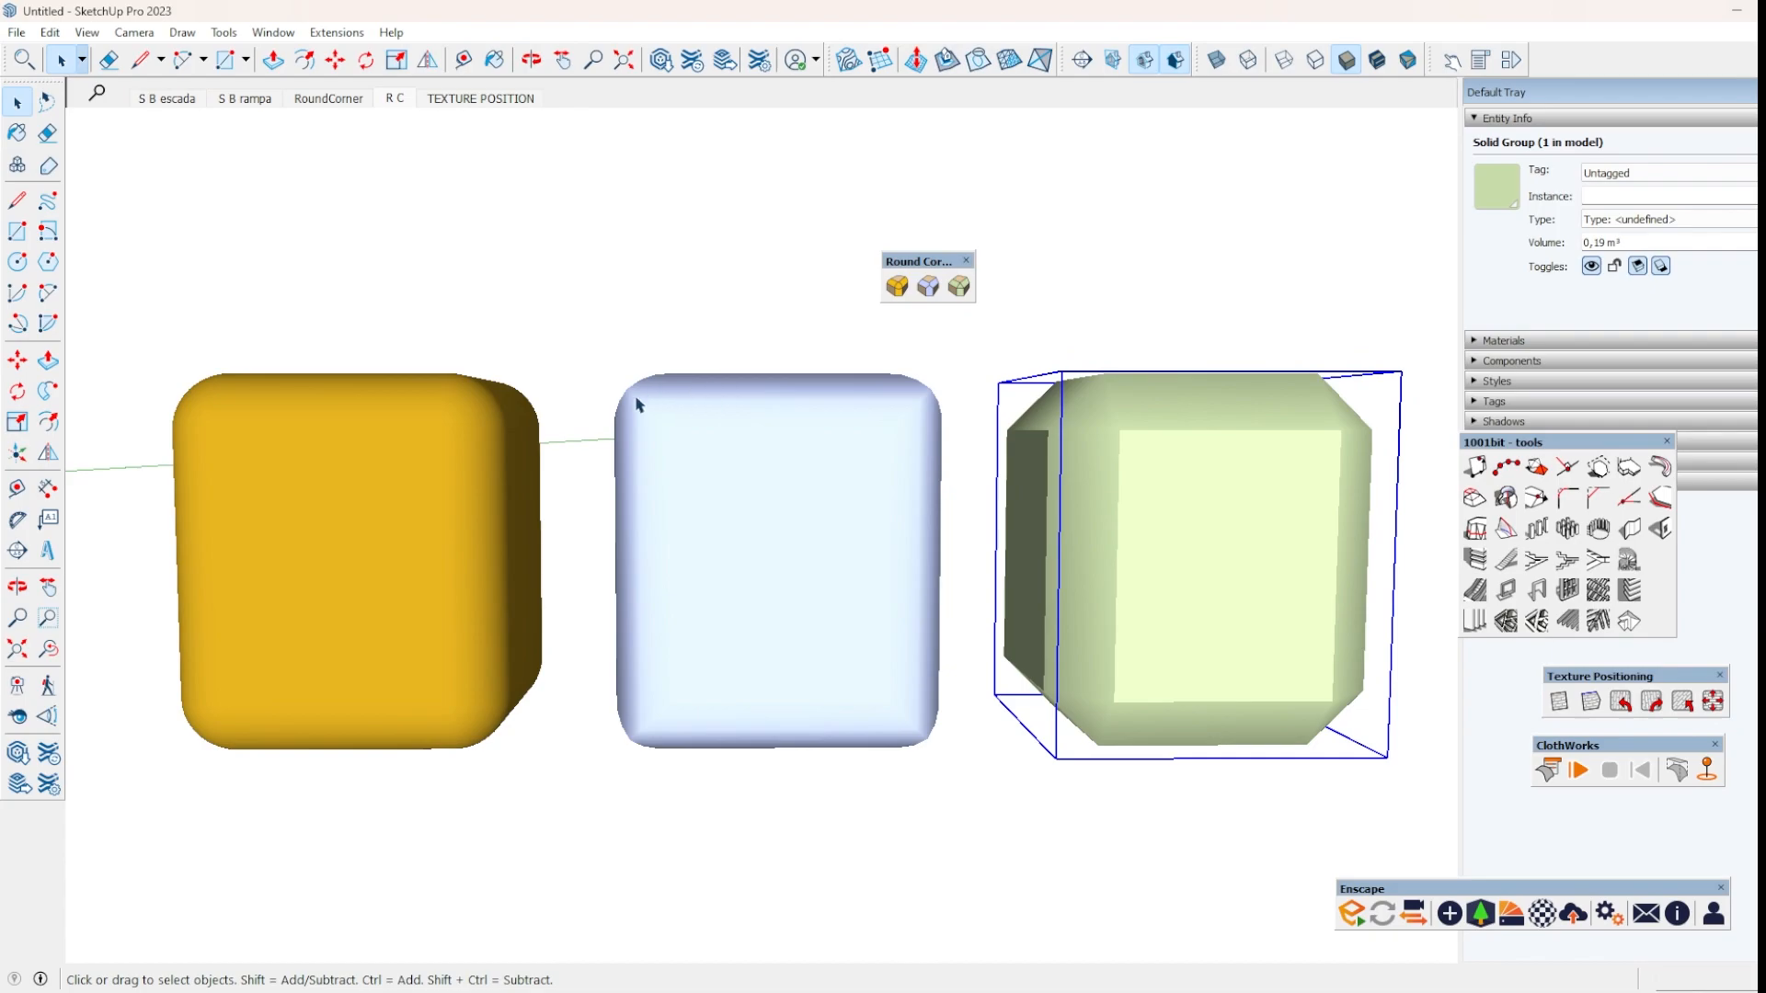
middle_click_drag(651, 446, 789, 674)
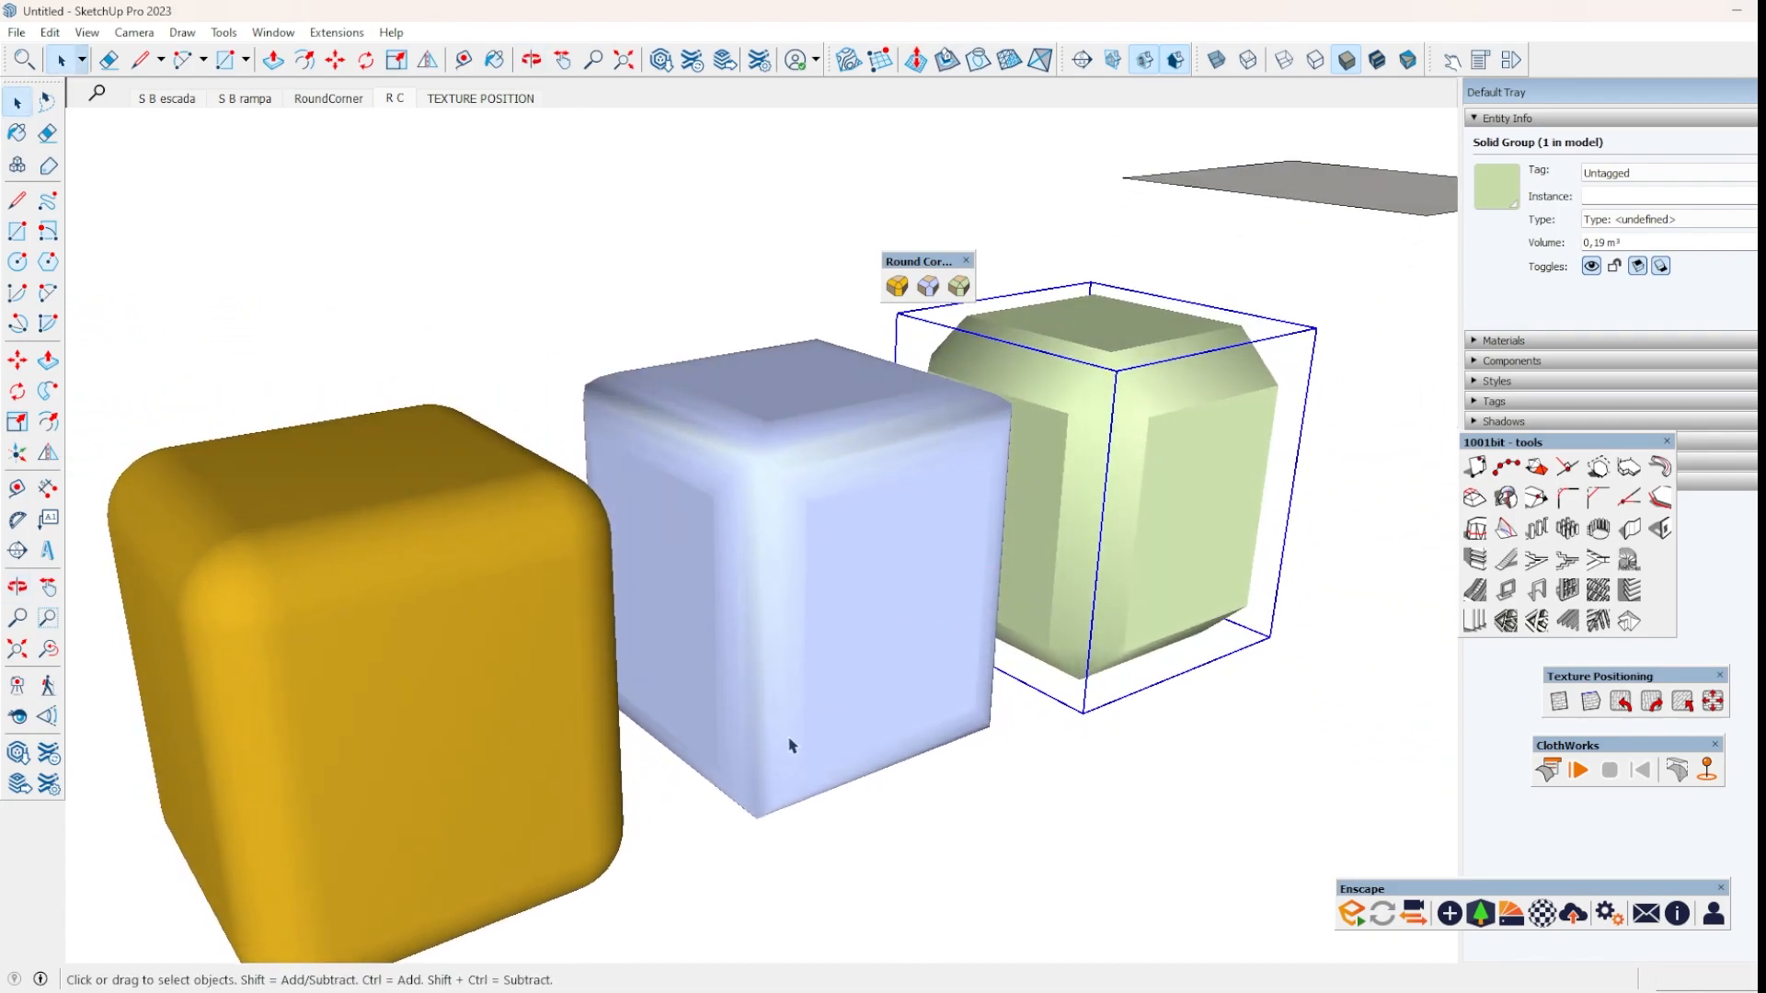
Clear the selection and examine the smooth shading of the three finished cubes from the front and from their corners.
scroll(1166, 556, "down", 3)
scroll(598, 647, "up", 6)
middle_click_drag(821, 674, 490, 650)
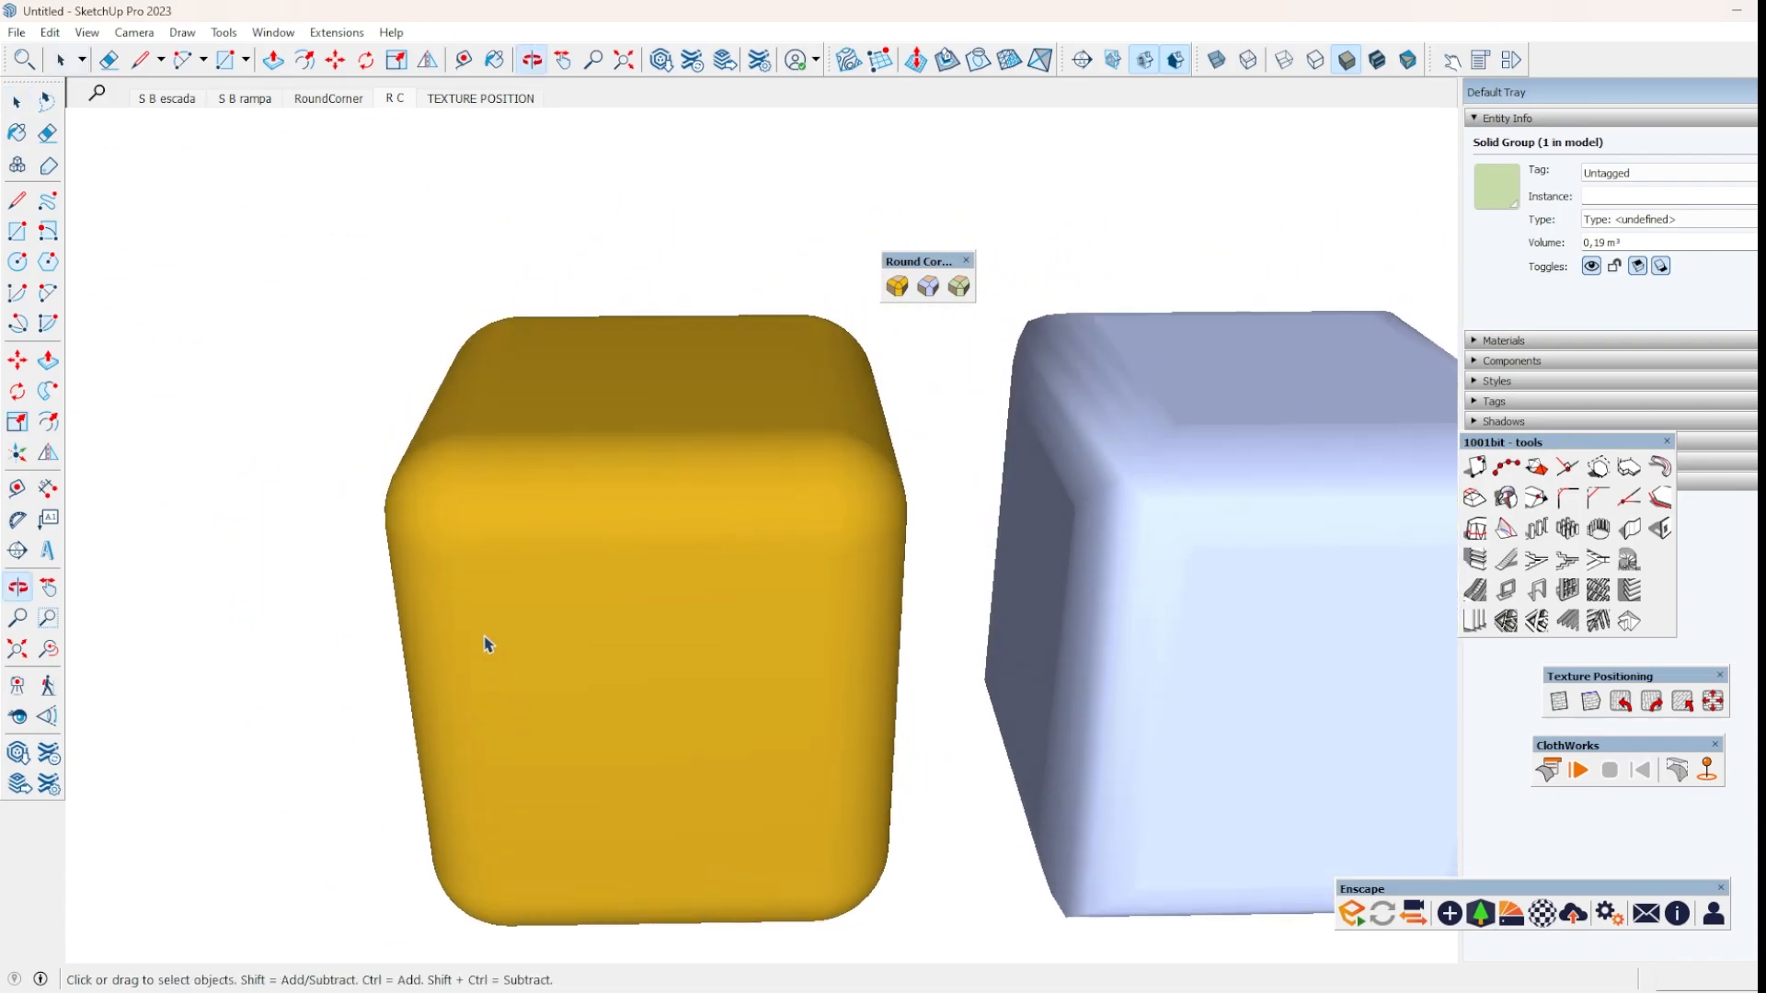
scroll(501, 625, "down", 5)
left_click(1227, 775)
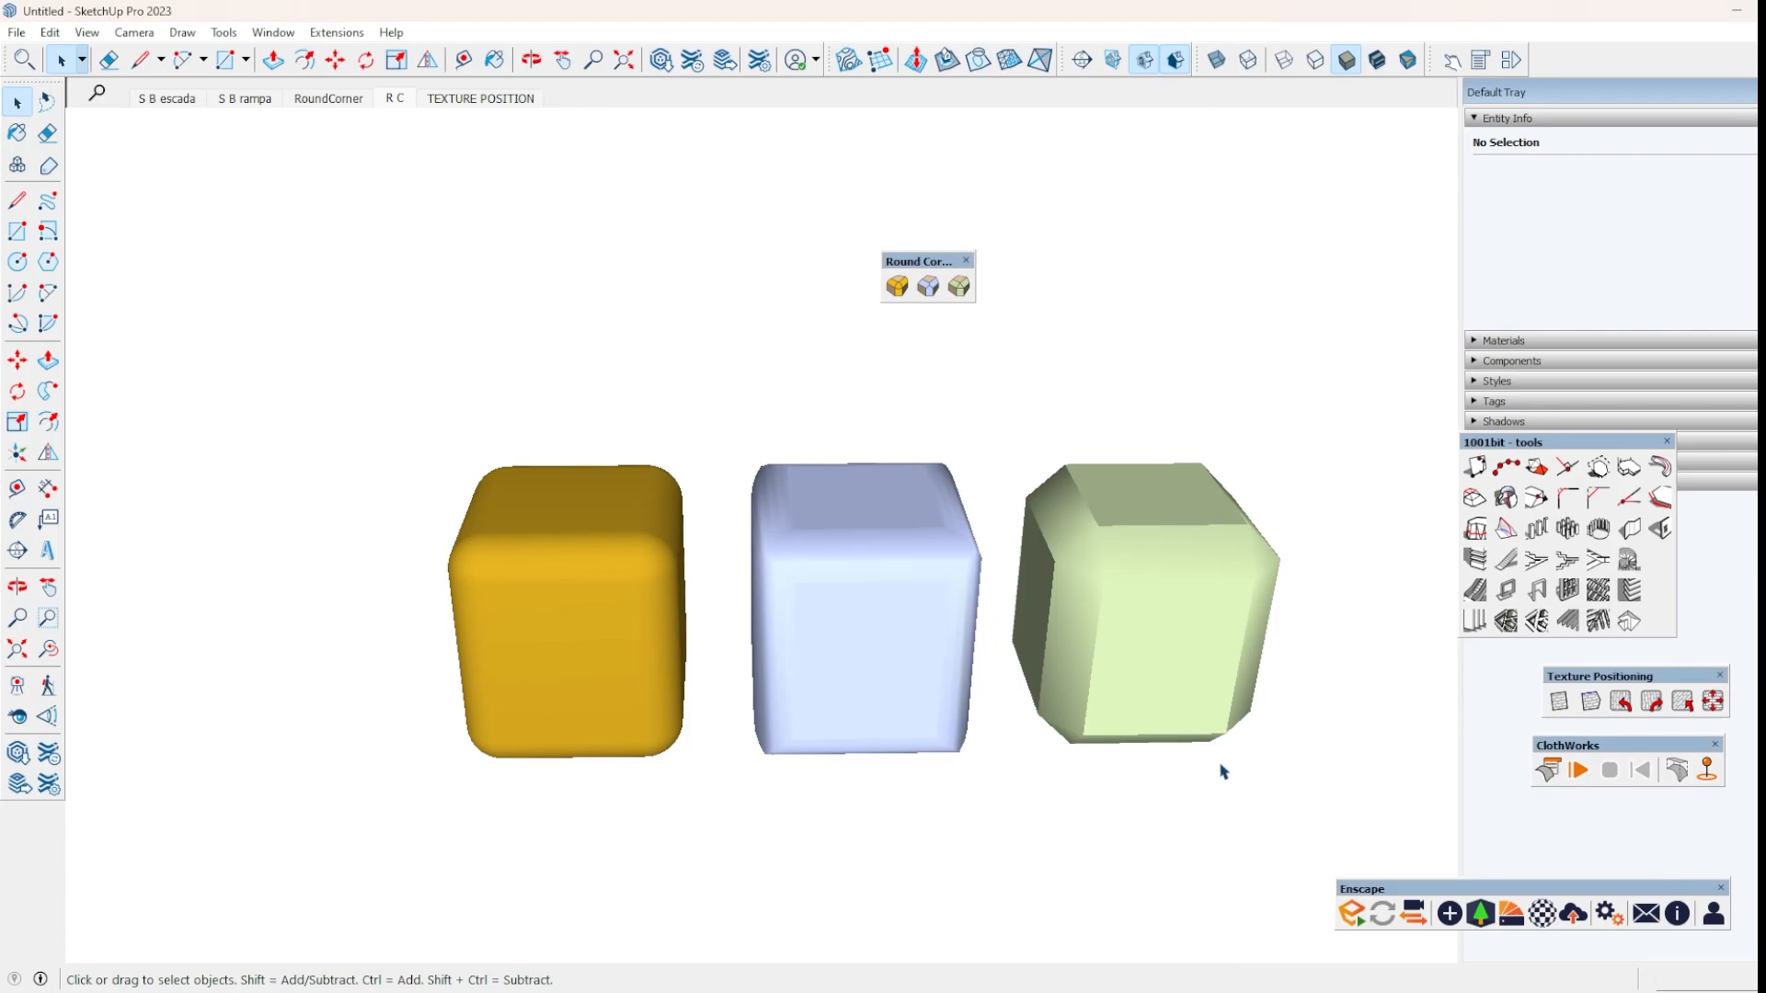
scroll(1175, 769, "up", 3)
middle_click_drag(1174, 769, 995, 552)
scroll(995, 552, "down", 2)
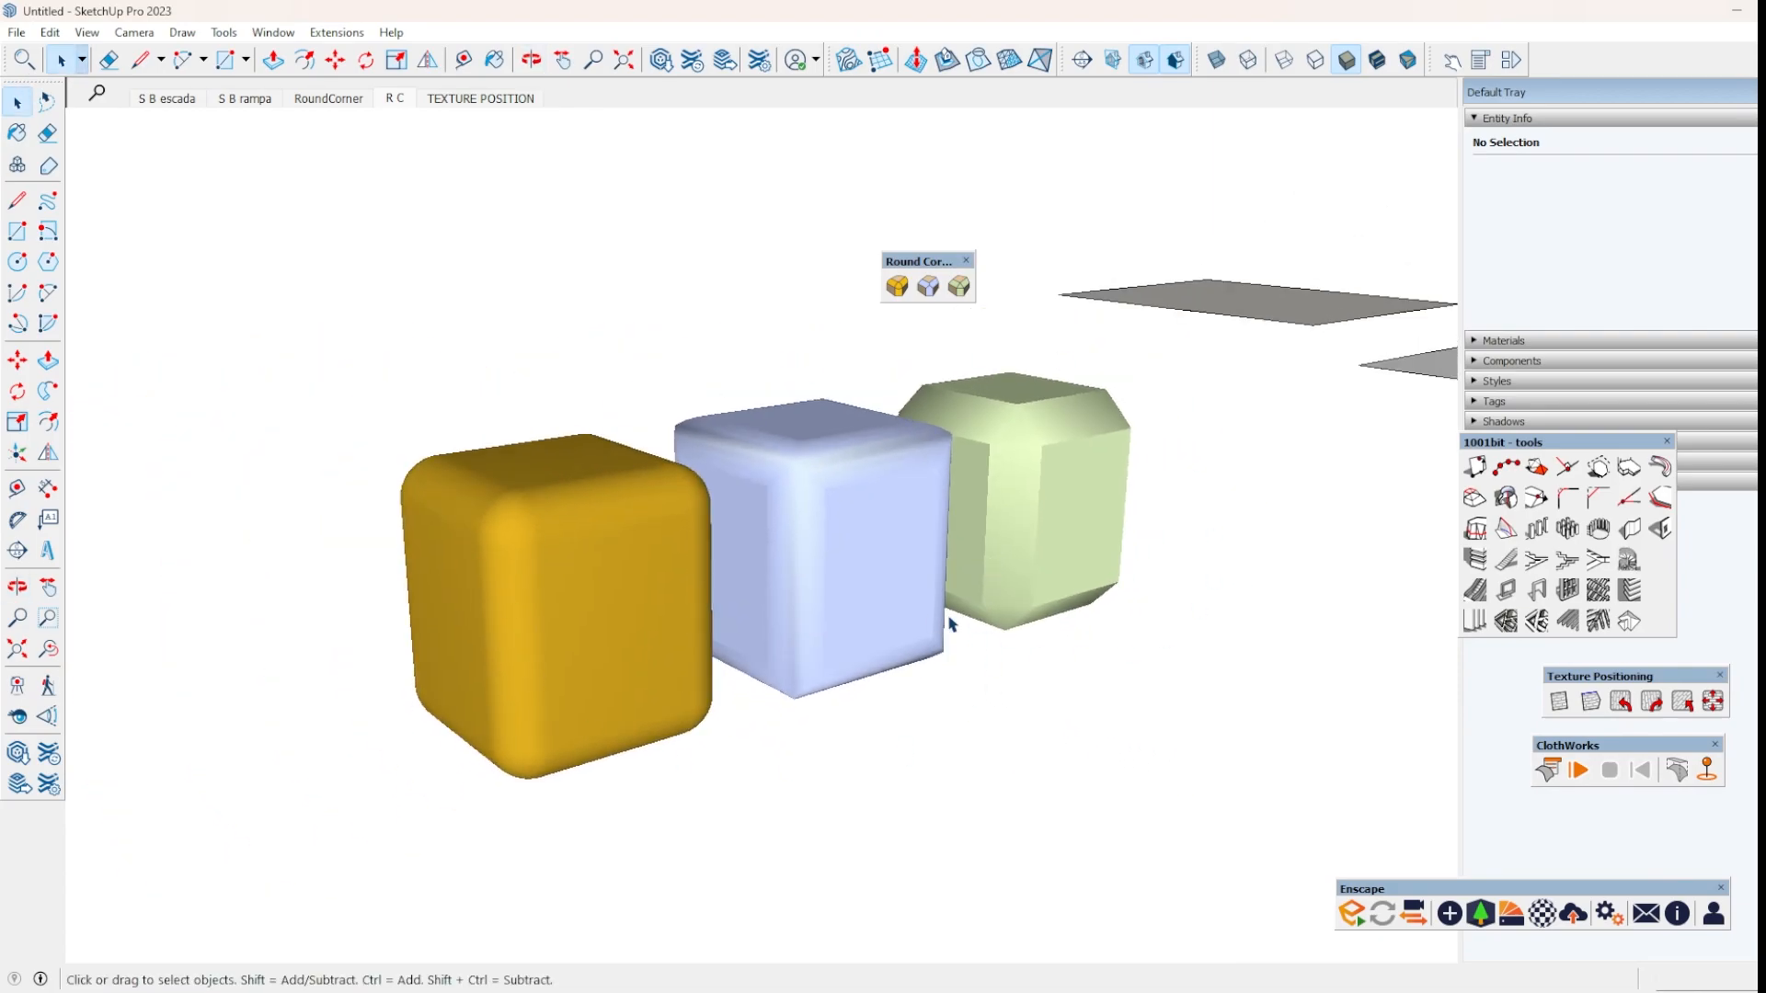
middle_click_drag(956, 625, 994, 547)
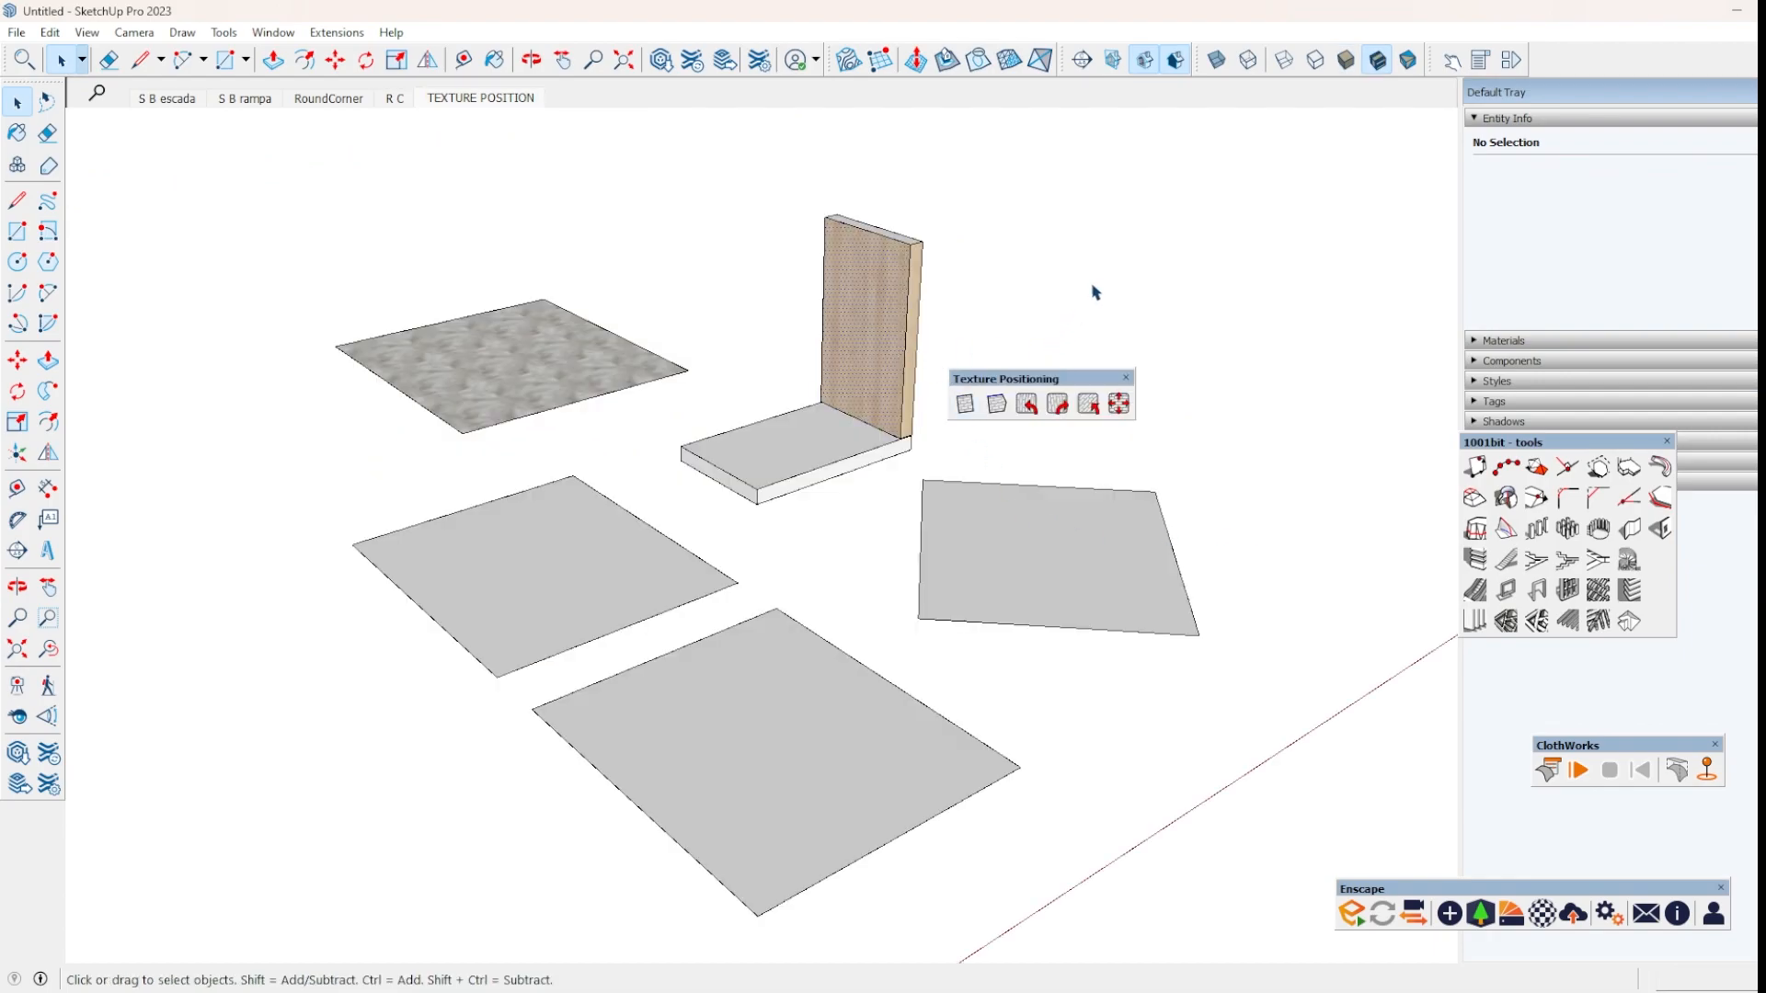
Paint the irregular four-sided face beside the L-shaped boards and the top of the horizontal board with the AG_madeira4 wood material.
left_click_drag(1045, 381, 1047, 354)
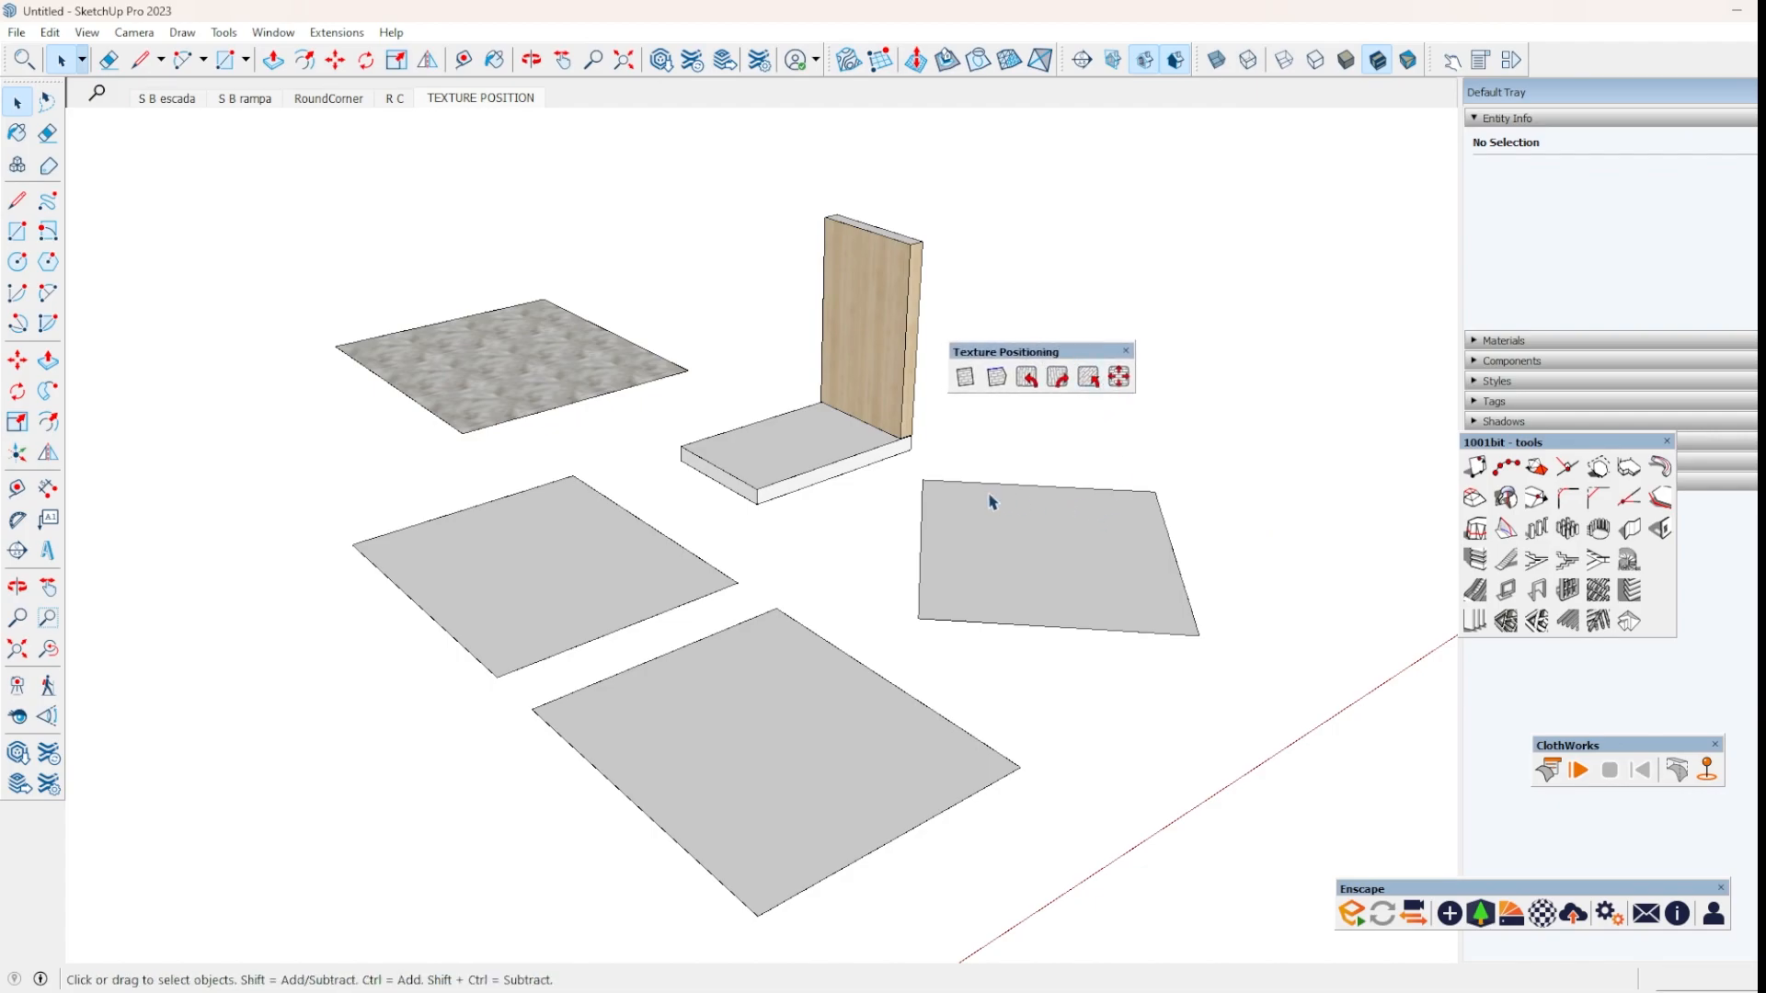
left_click(1570, 341)
left_click(1497, 385)
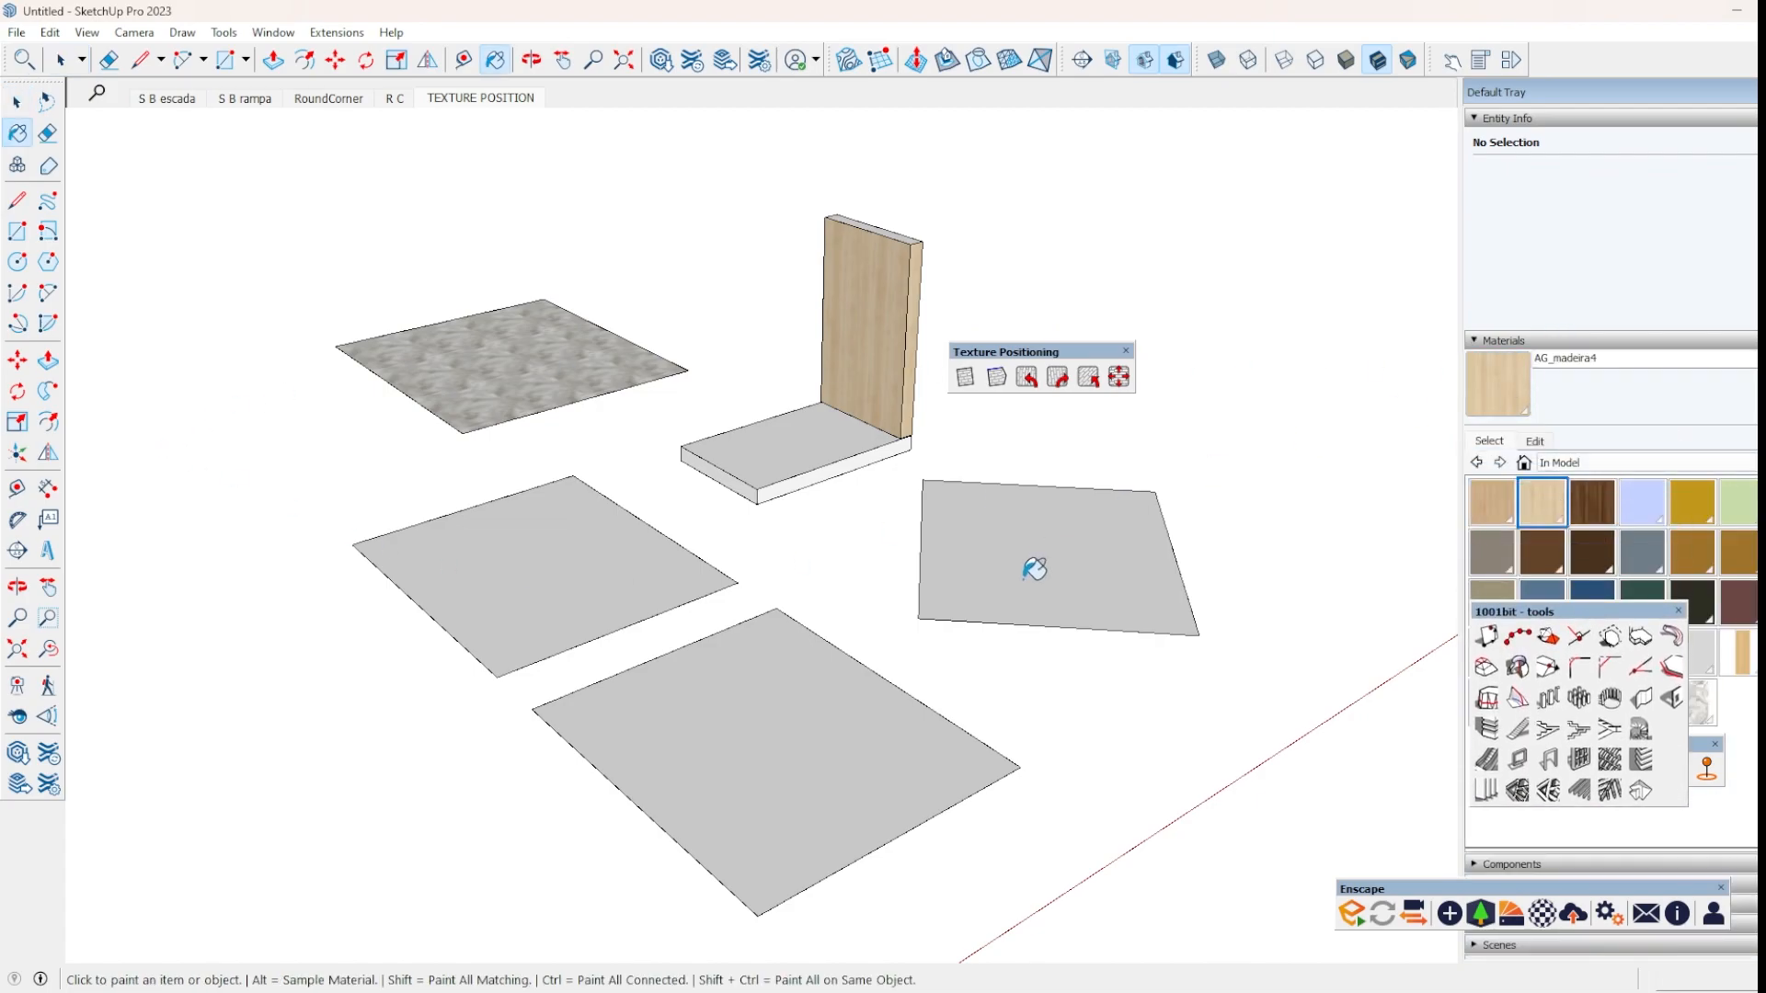
left_click(1033, 568)
left_click(815, 448)
middle_click_drag(875, 520, 1179, 753)
scroll(797, 426, "up", 5)
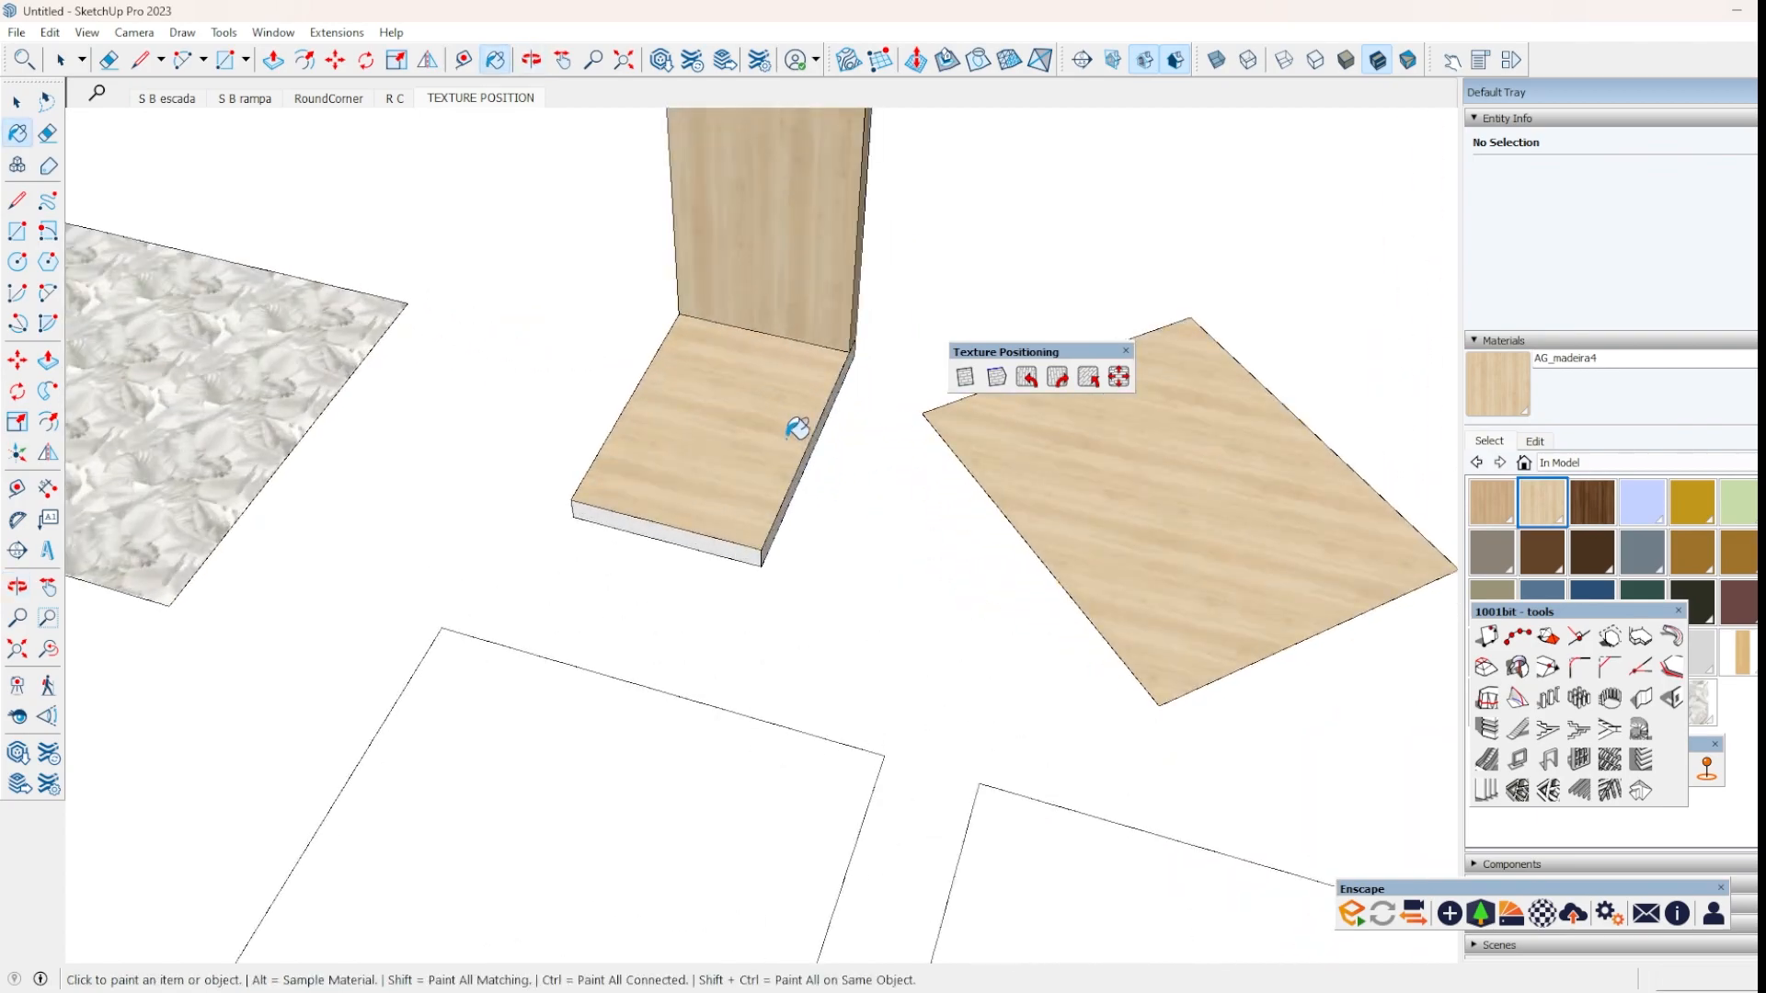
Paint the horizontal board's edges and the two large four-sided faces in front of it with the AG_madeira4 wood material.
middle_click_drag(902, 546, 843, 509)
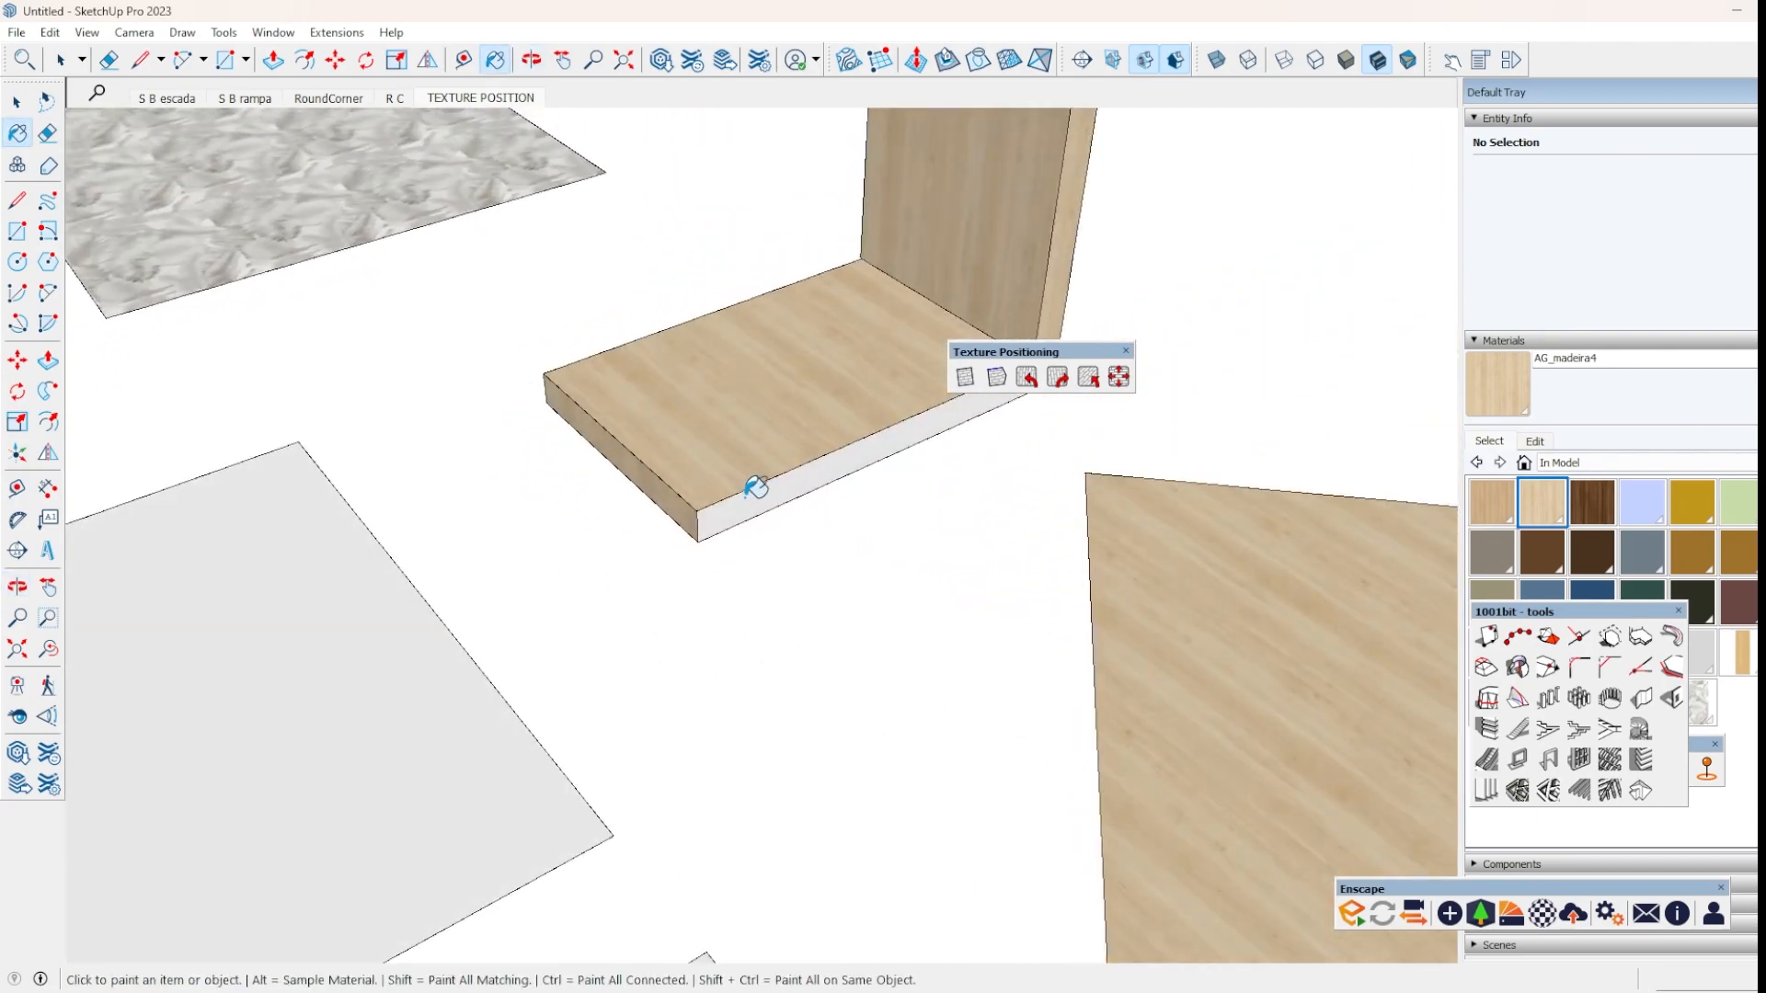
scroll(989, 423, "down", 3)
scroll(989, 423, "down", 3)
left_click(631, 591)
left_click(808, 682)
mouse_move(808, 681)
middle_mouse_down()
mouse_move(981, 602)
mouse_move(1245, 748)
middle_mouse_up()
scroll(677, 405, "up", 4)
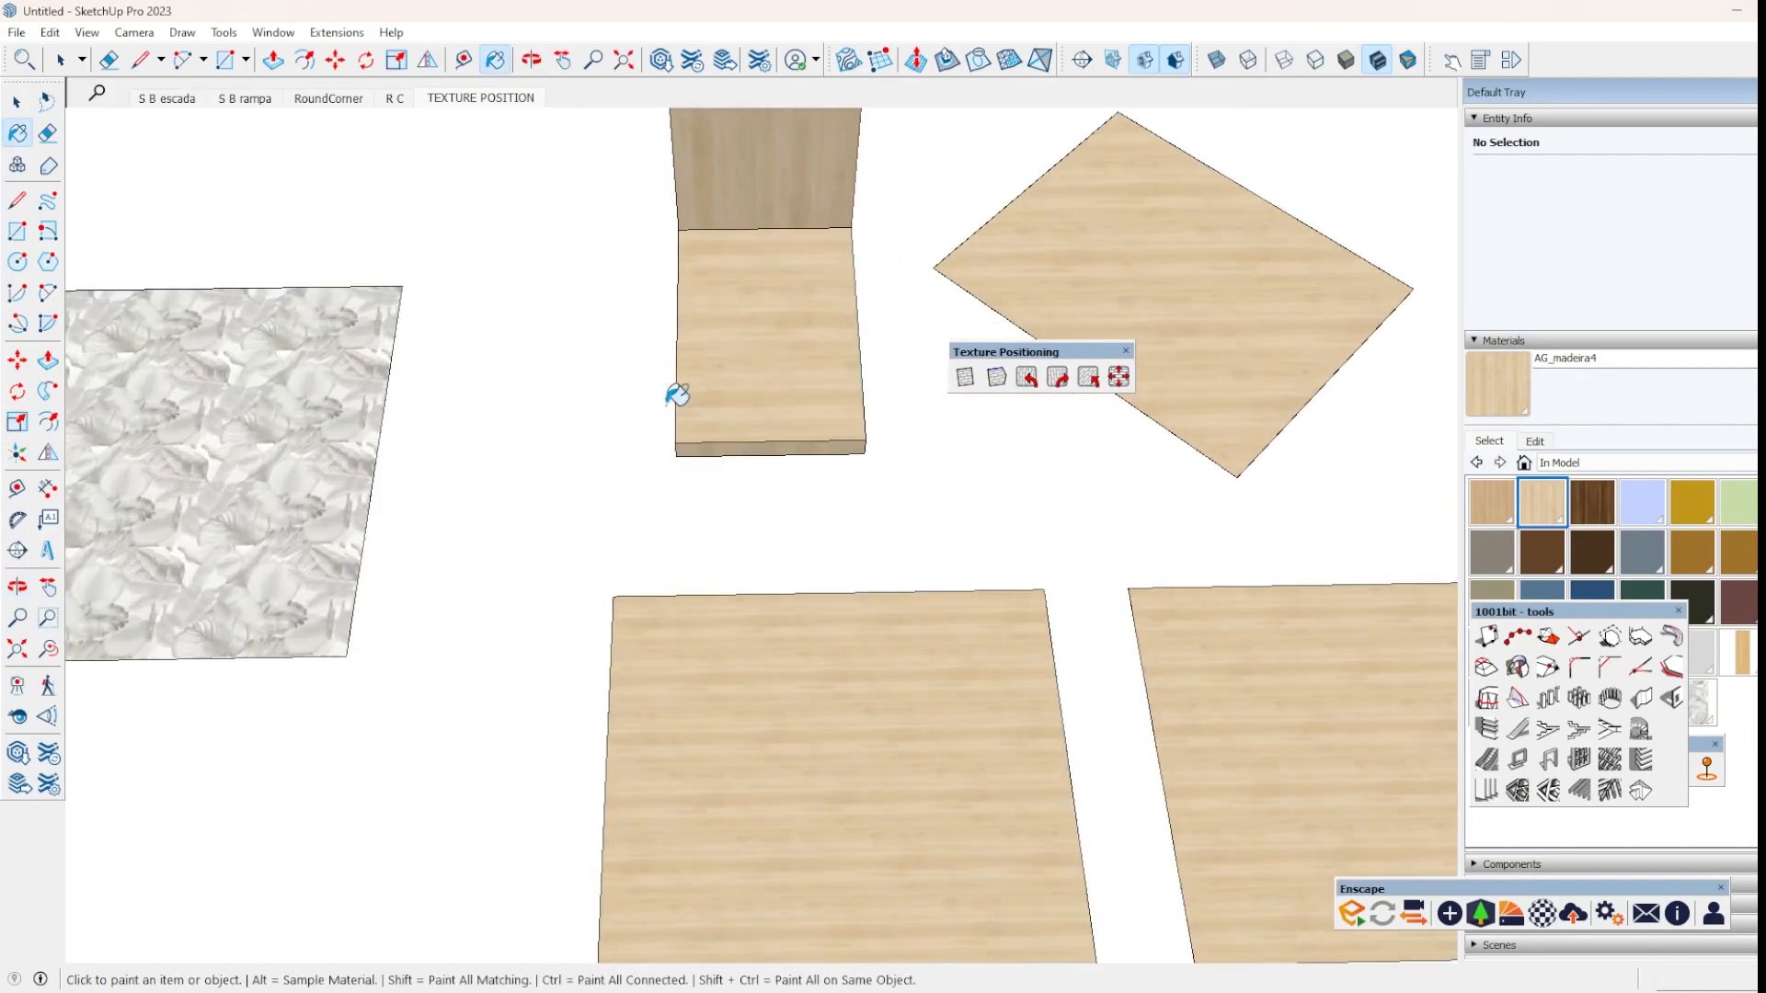
scroll(947, 571, "down", 3)
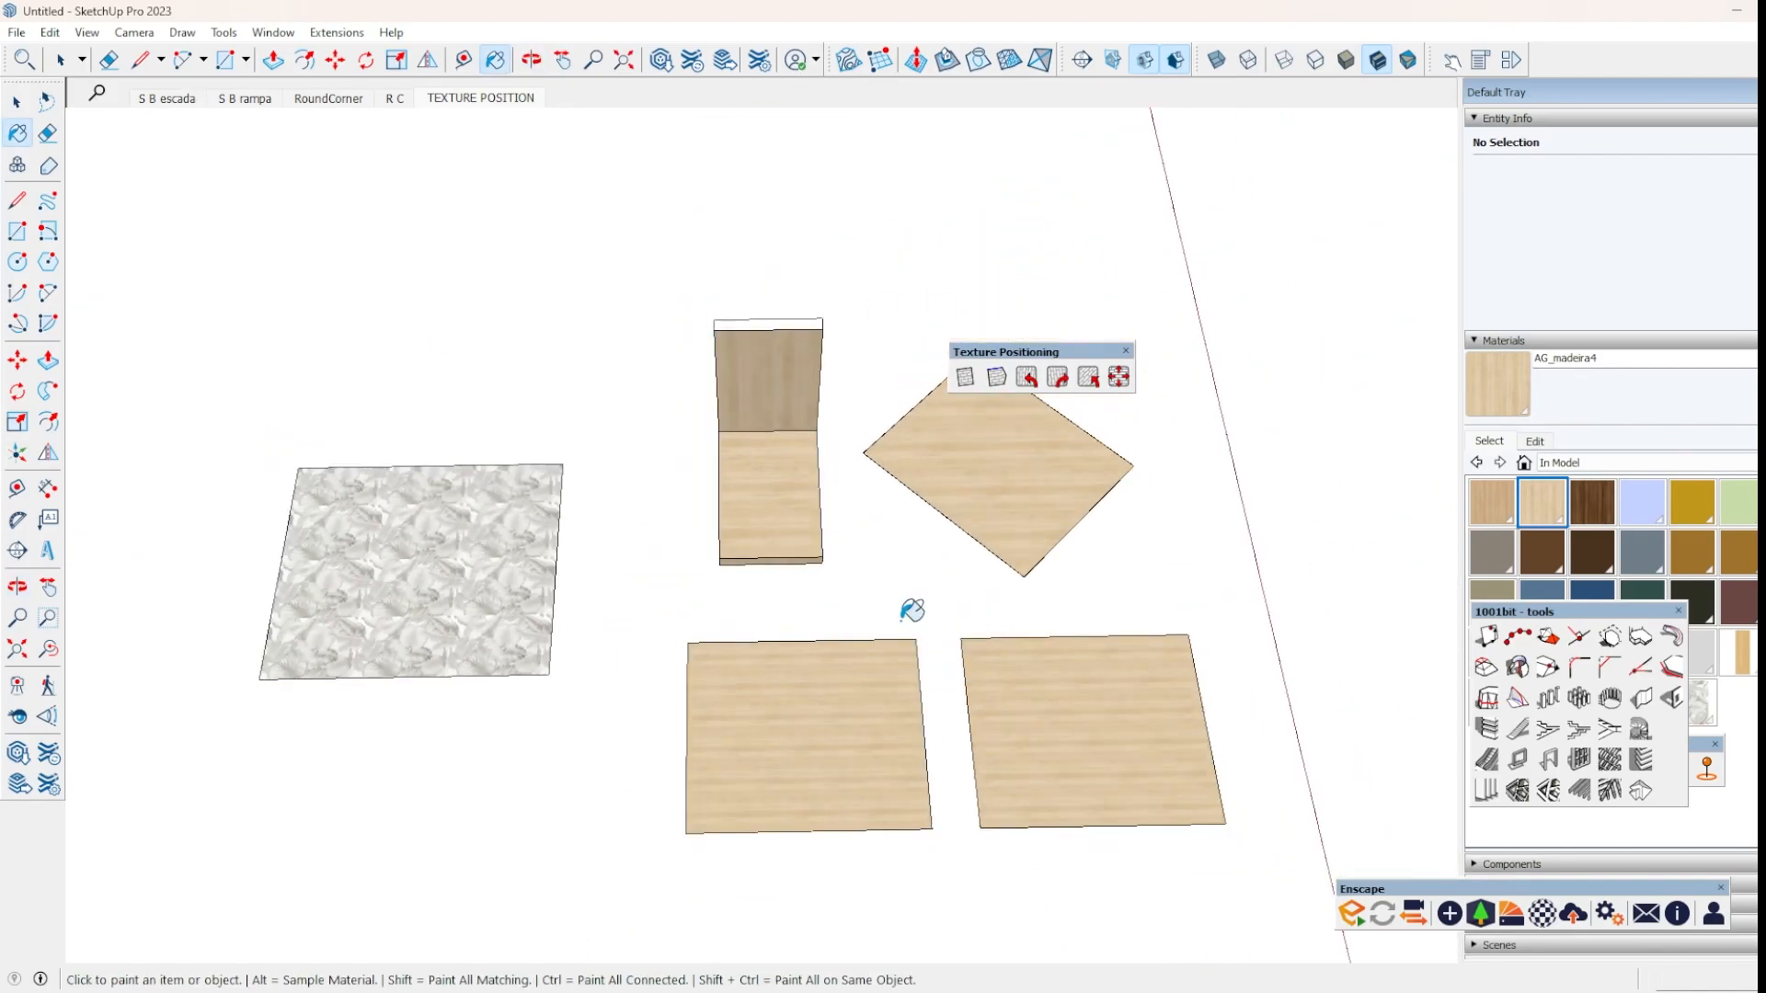
Examine the wood grain direction on the irregular four-sided face beside the L-shaped boards, up close and from above.
scroll(996, 558, "up", 2)
middle_click_drag(1064, 656, 982, 697)
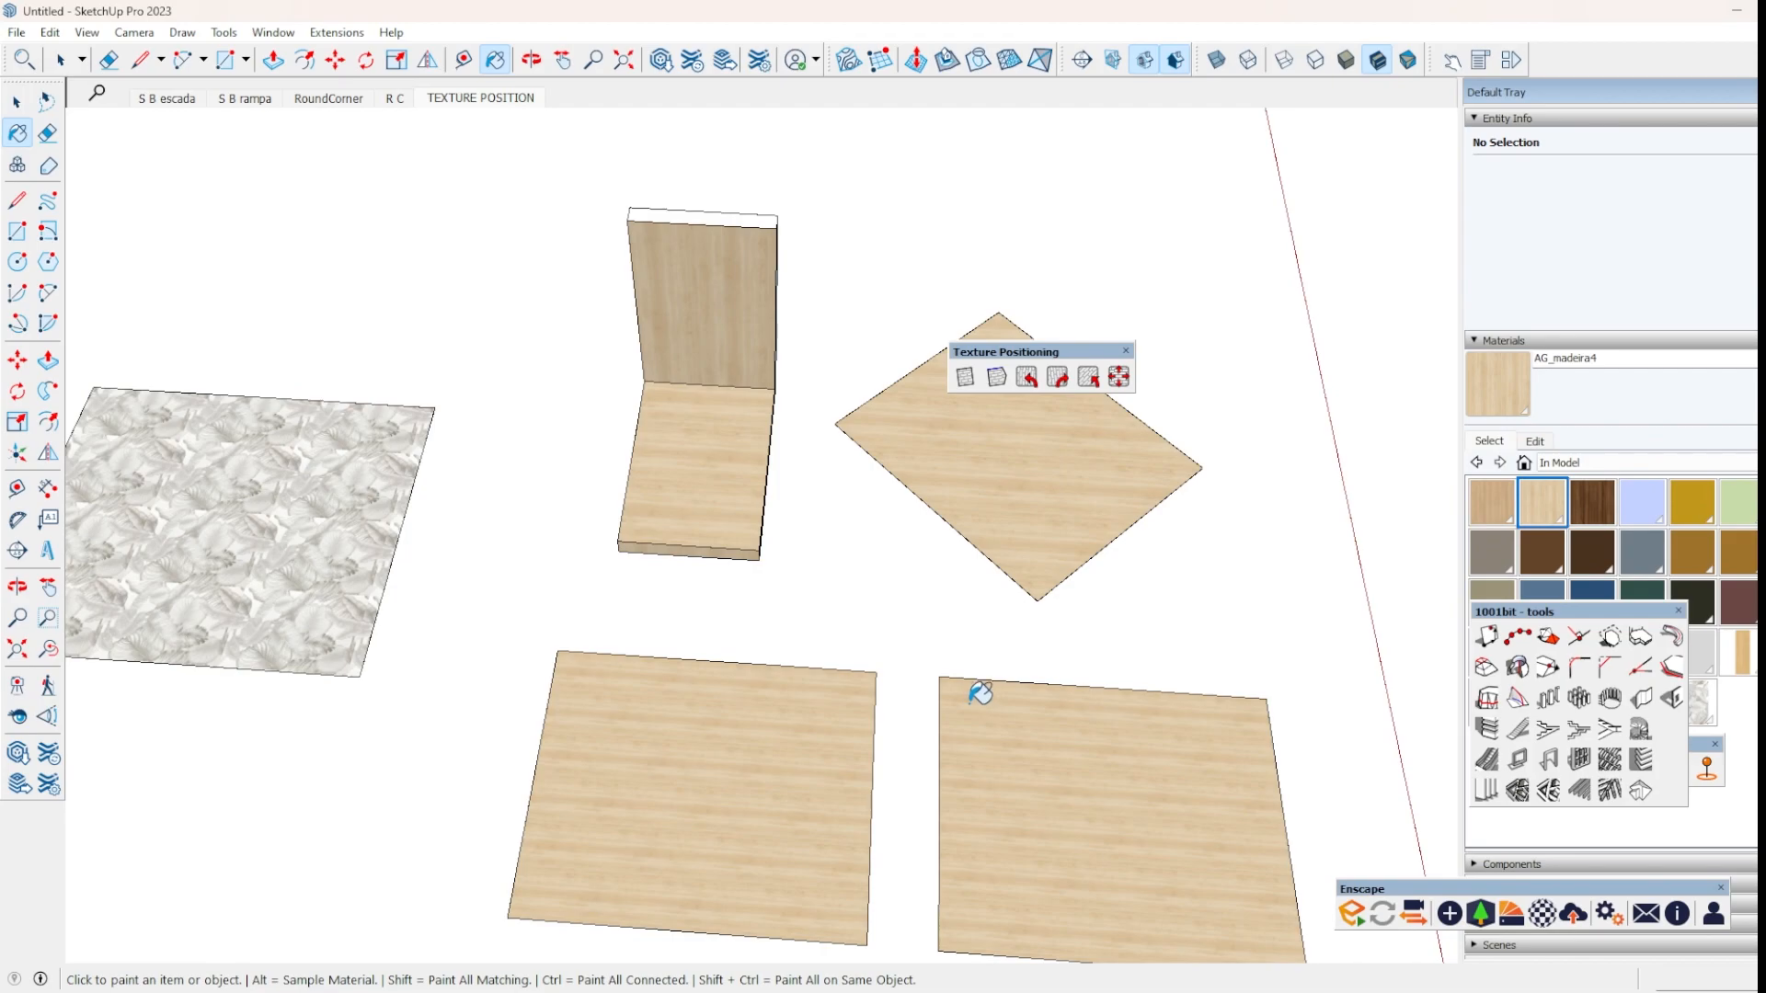
scroll(1006, 460, "up", 2)
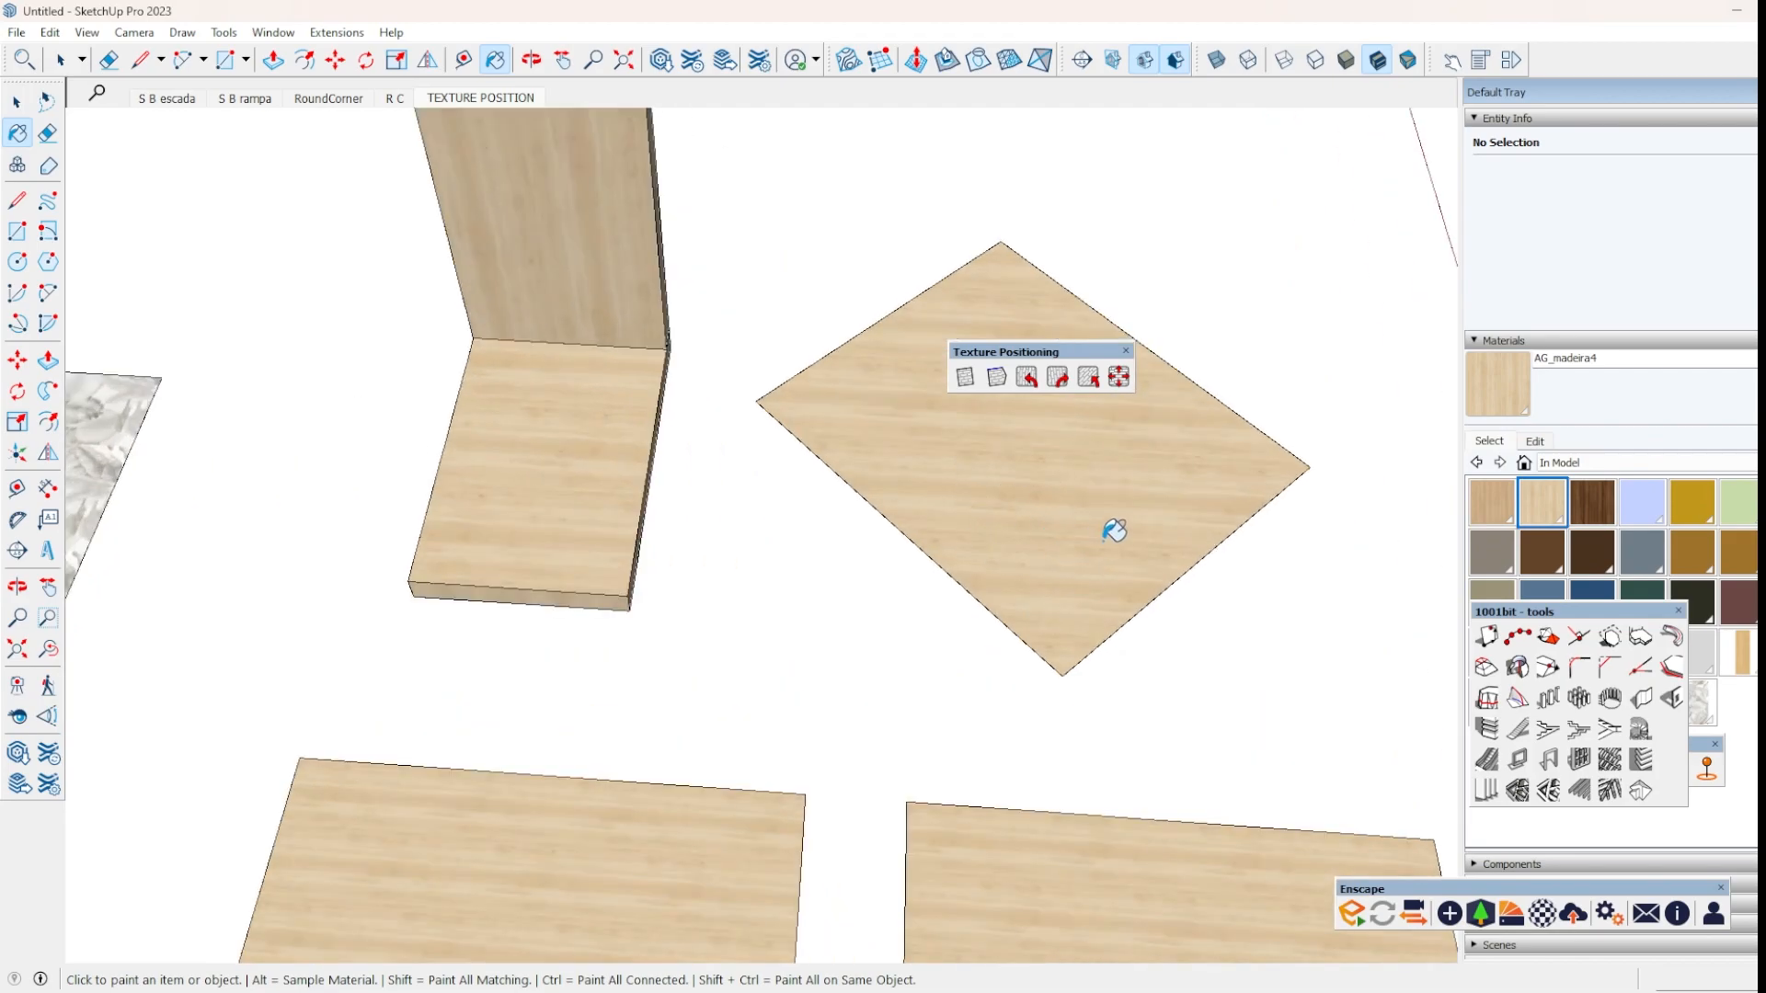
key("space")
left_click(1070, 492)
middle_click_drag(1281, 581, 1171, 631)
left_click(1278, 721)
scroll(1108, 595, "up", 5)
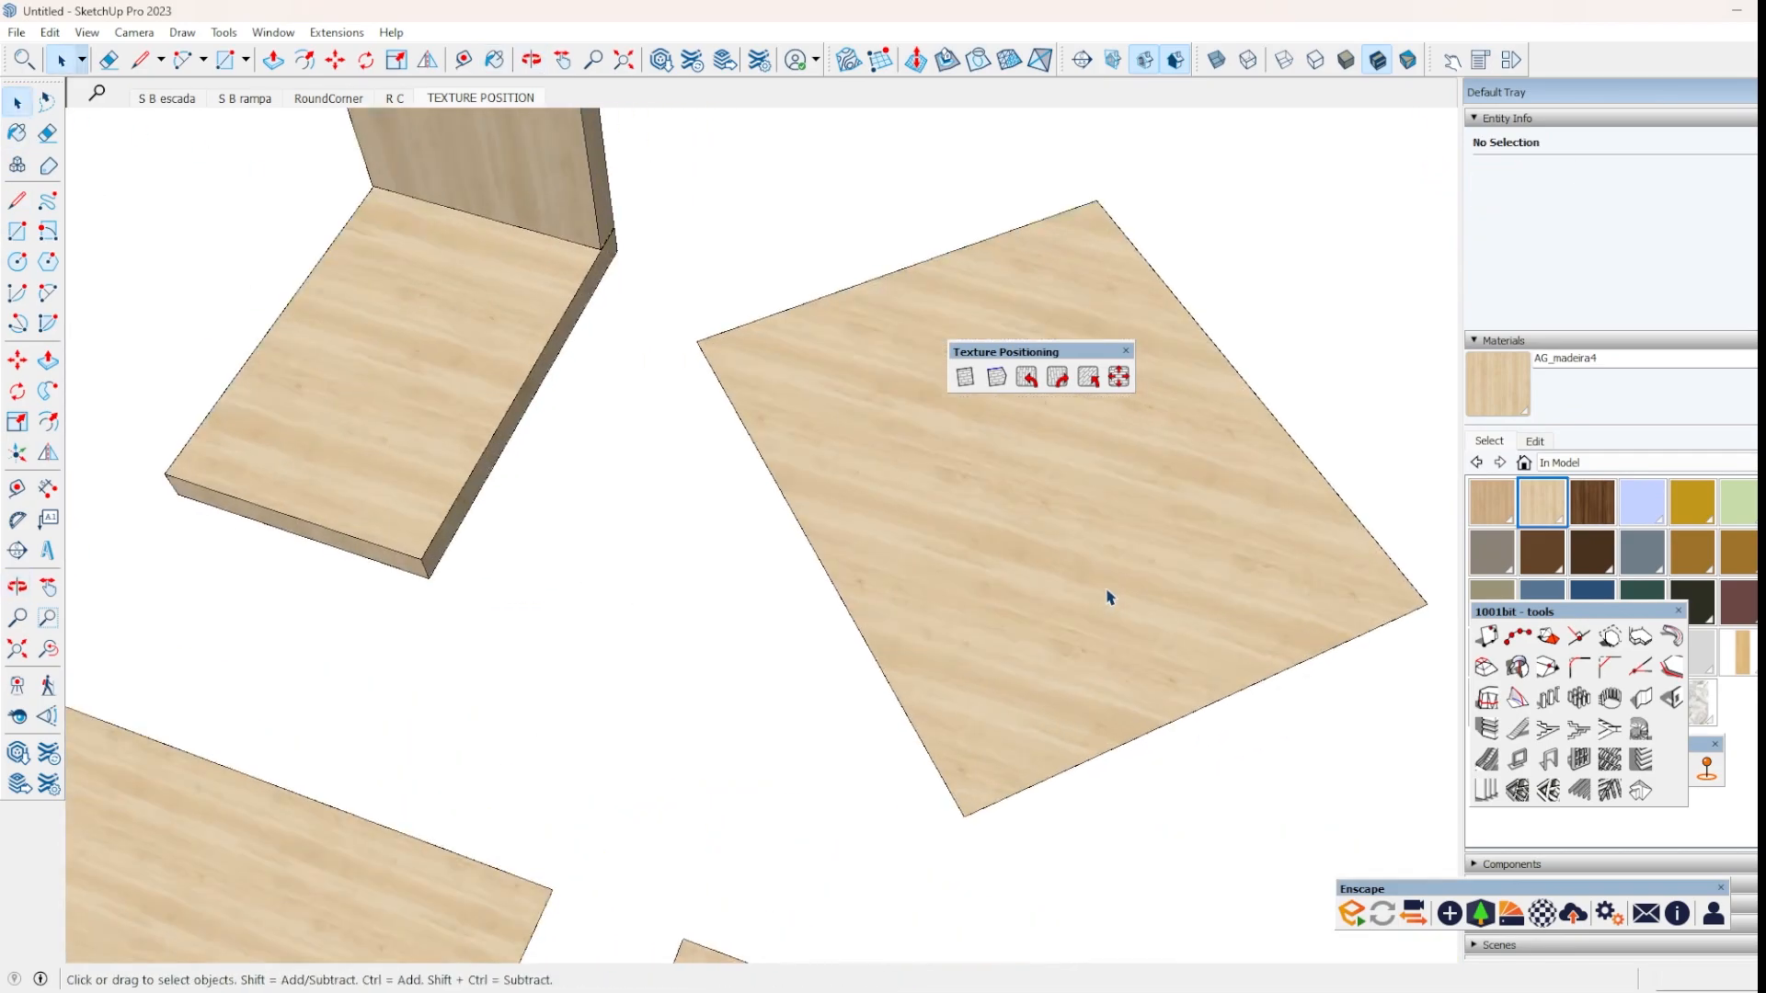
scroll(936, 741, "up", 2)
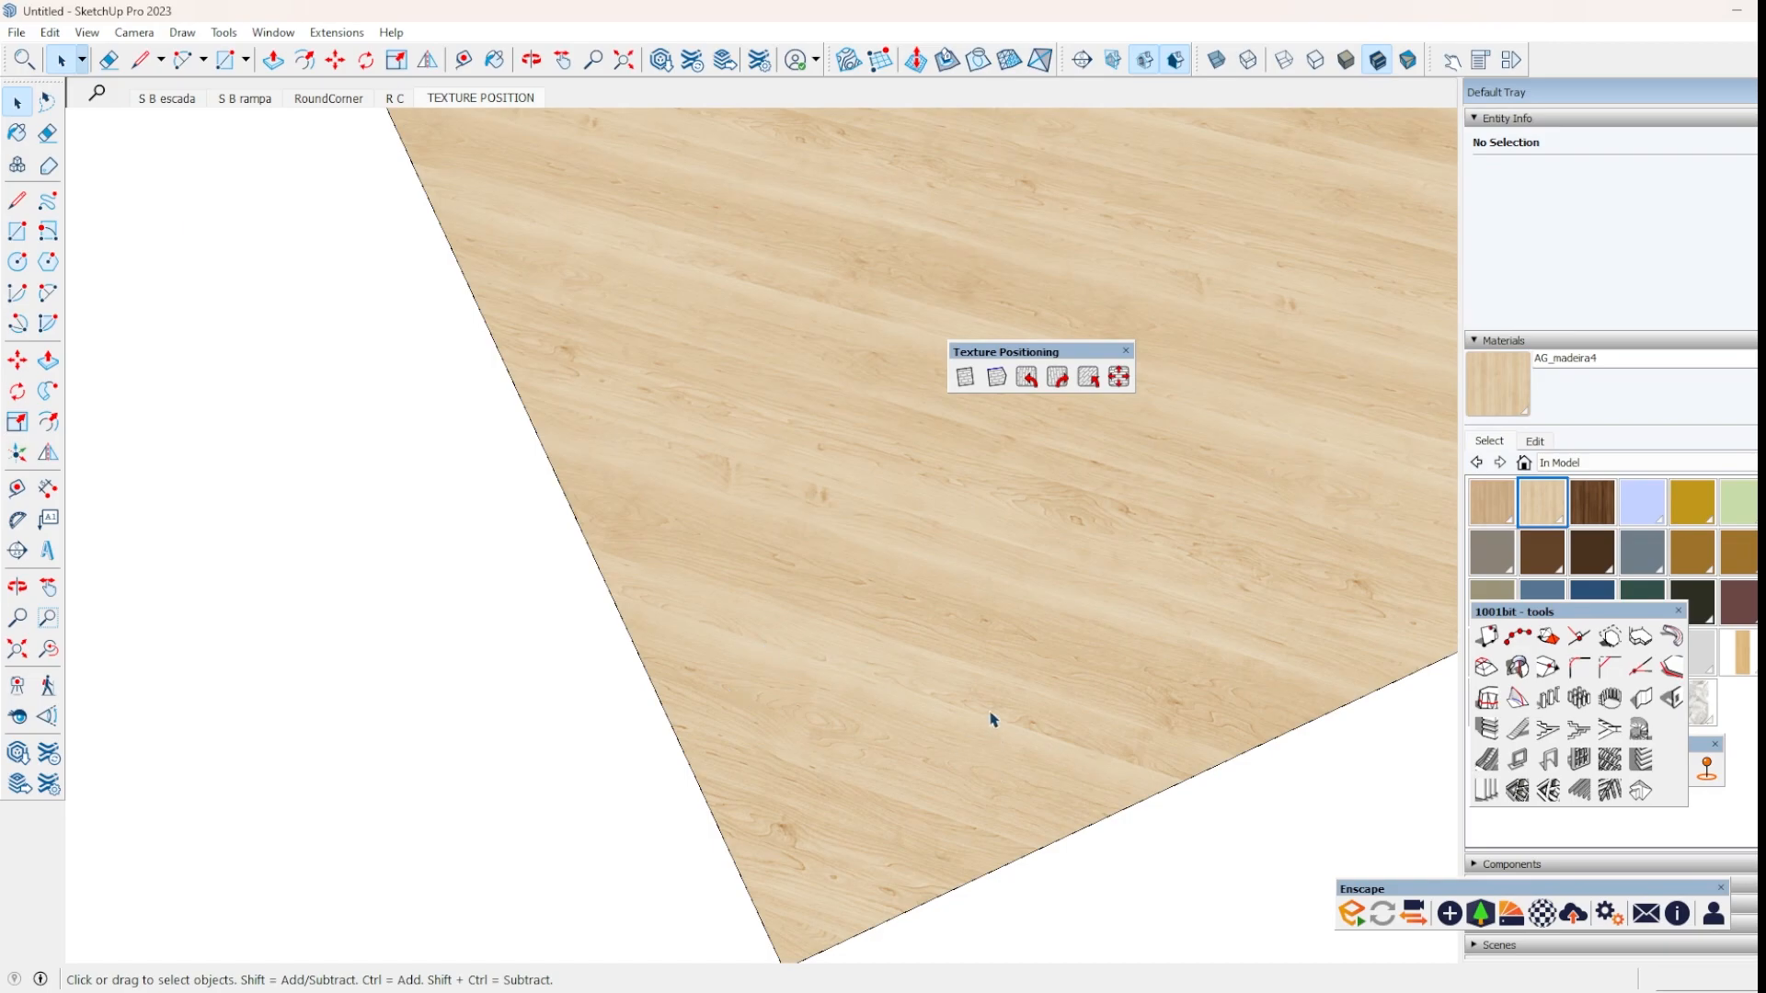
scroll(805, 664, "down", 6)
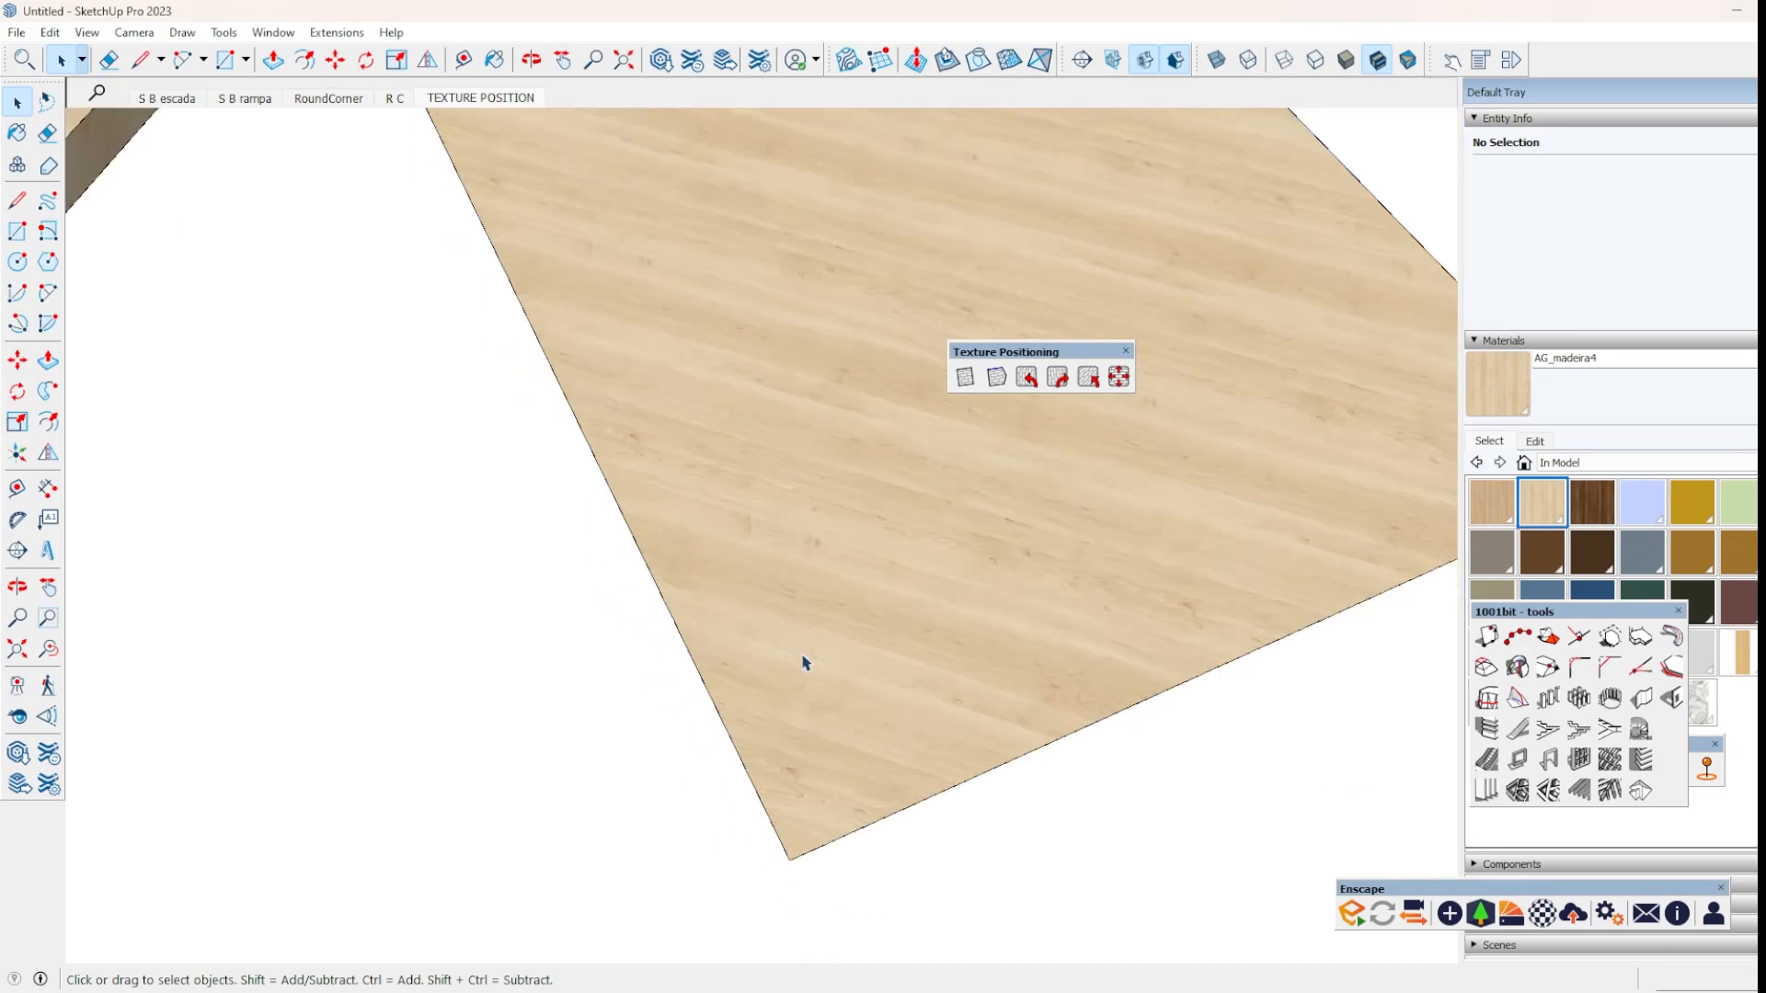
middle_click_drag(832, 678, 1067, 678)
left_click(1023, 543)
left_click(944, 691)
middle_click_drag(901, 481, 1012, 734)
scroll(848, 264, "up", 1)
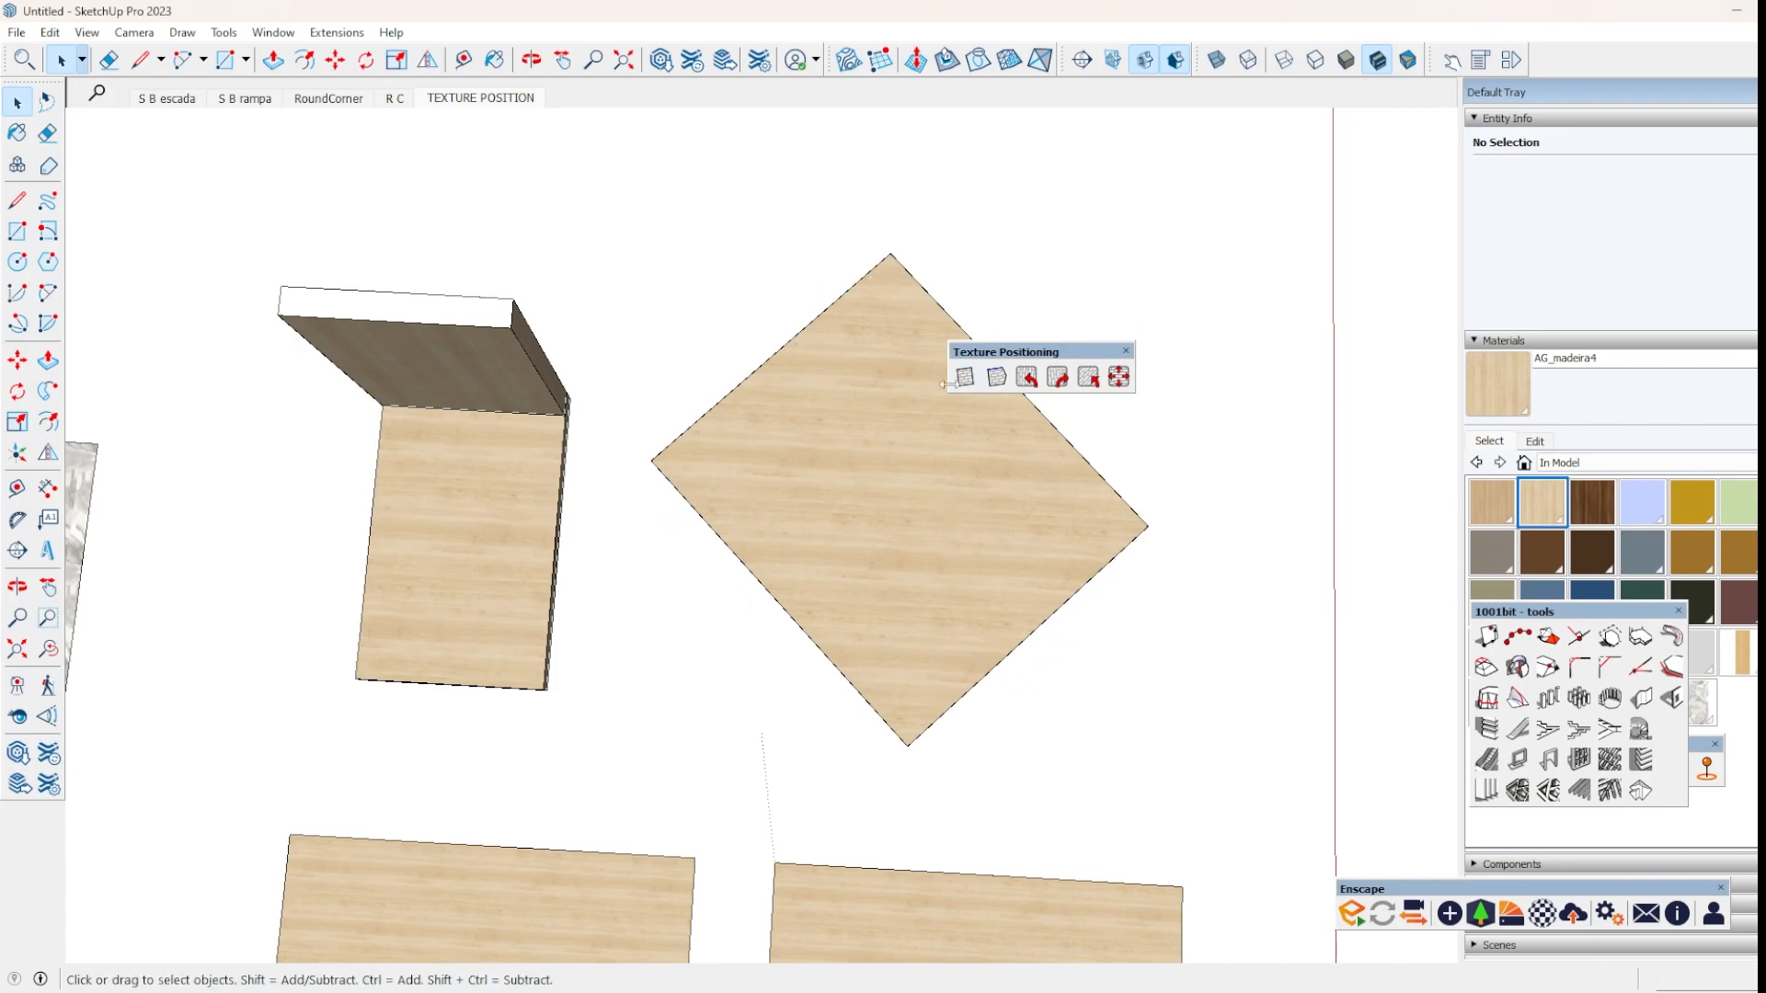
Move the Texture Positioning toolbar clear of the irregular four-sided face and check the face's grain against its edges.
left_click_drag(1019, 353, 692, 269)
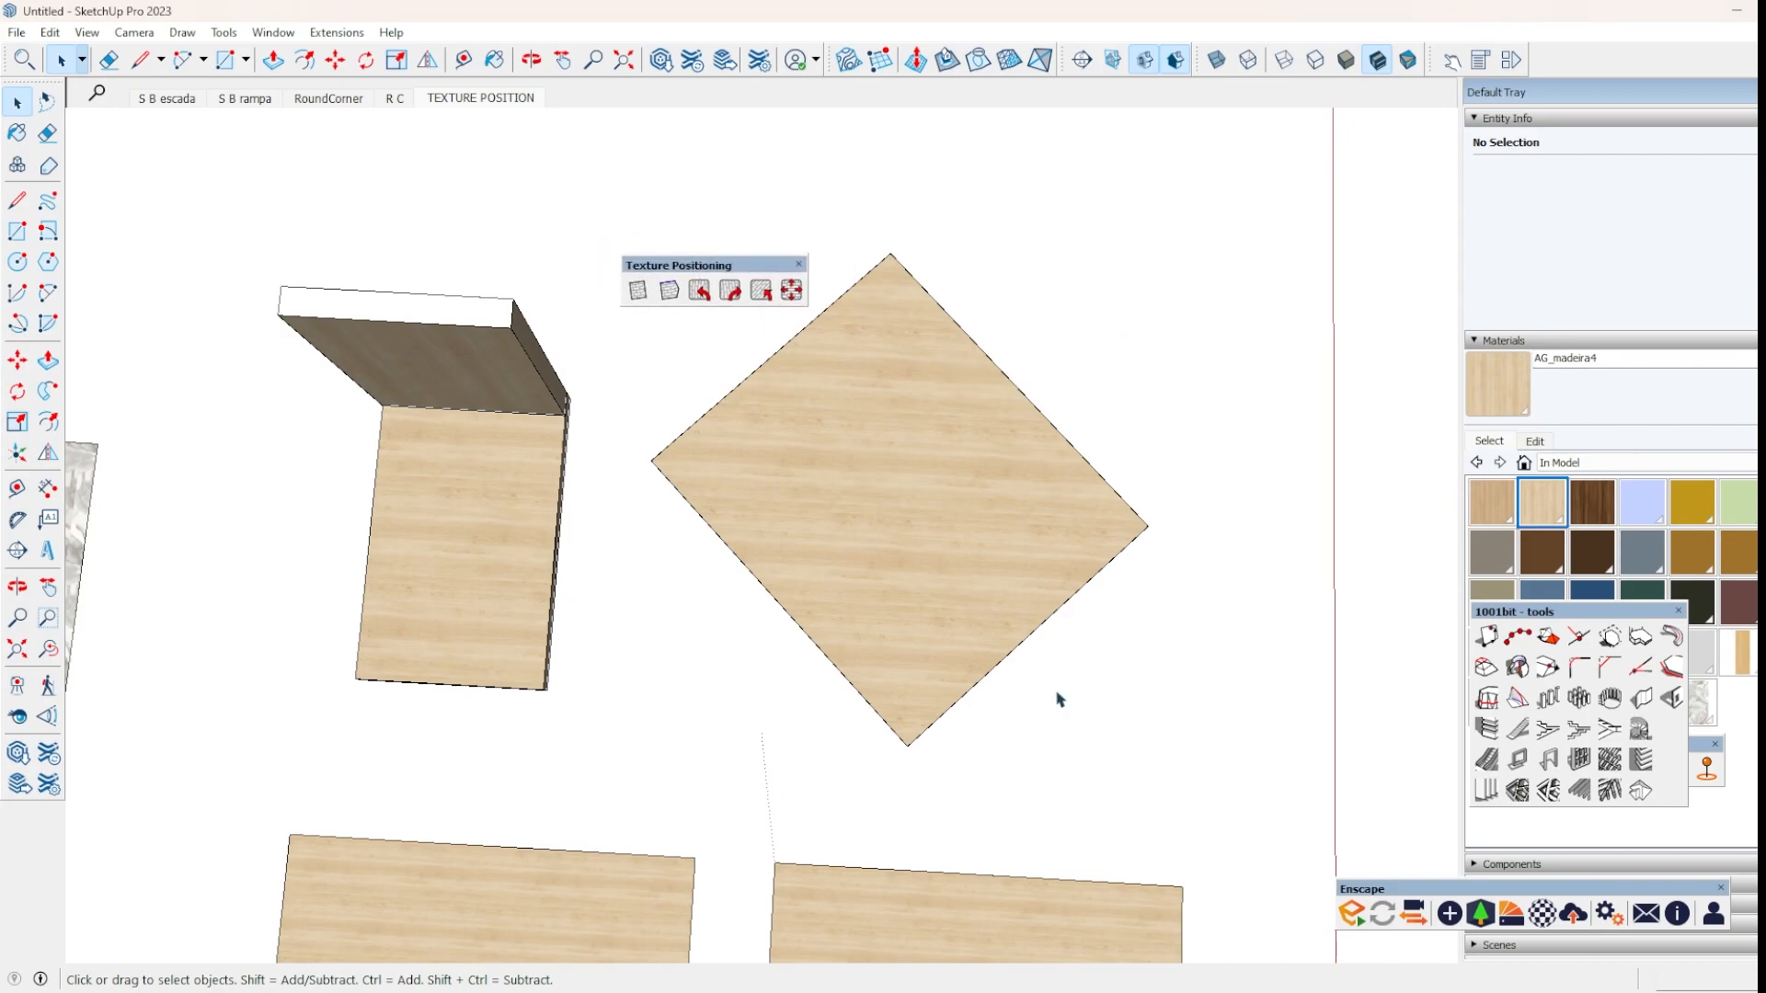
left_click(957, 487)
left_click(1046, 347)
middle_click_drag(882, 603, 954, 543)
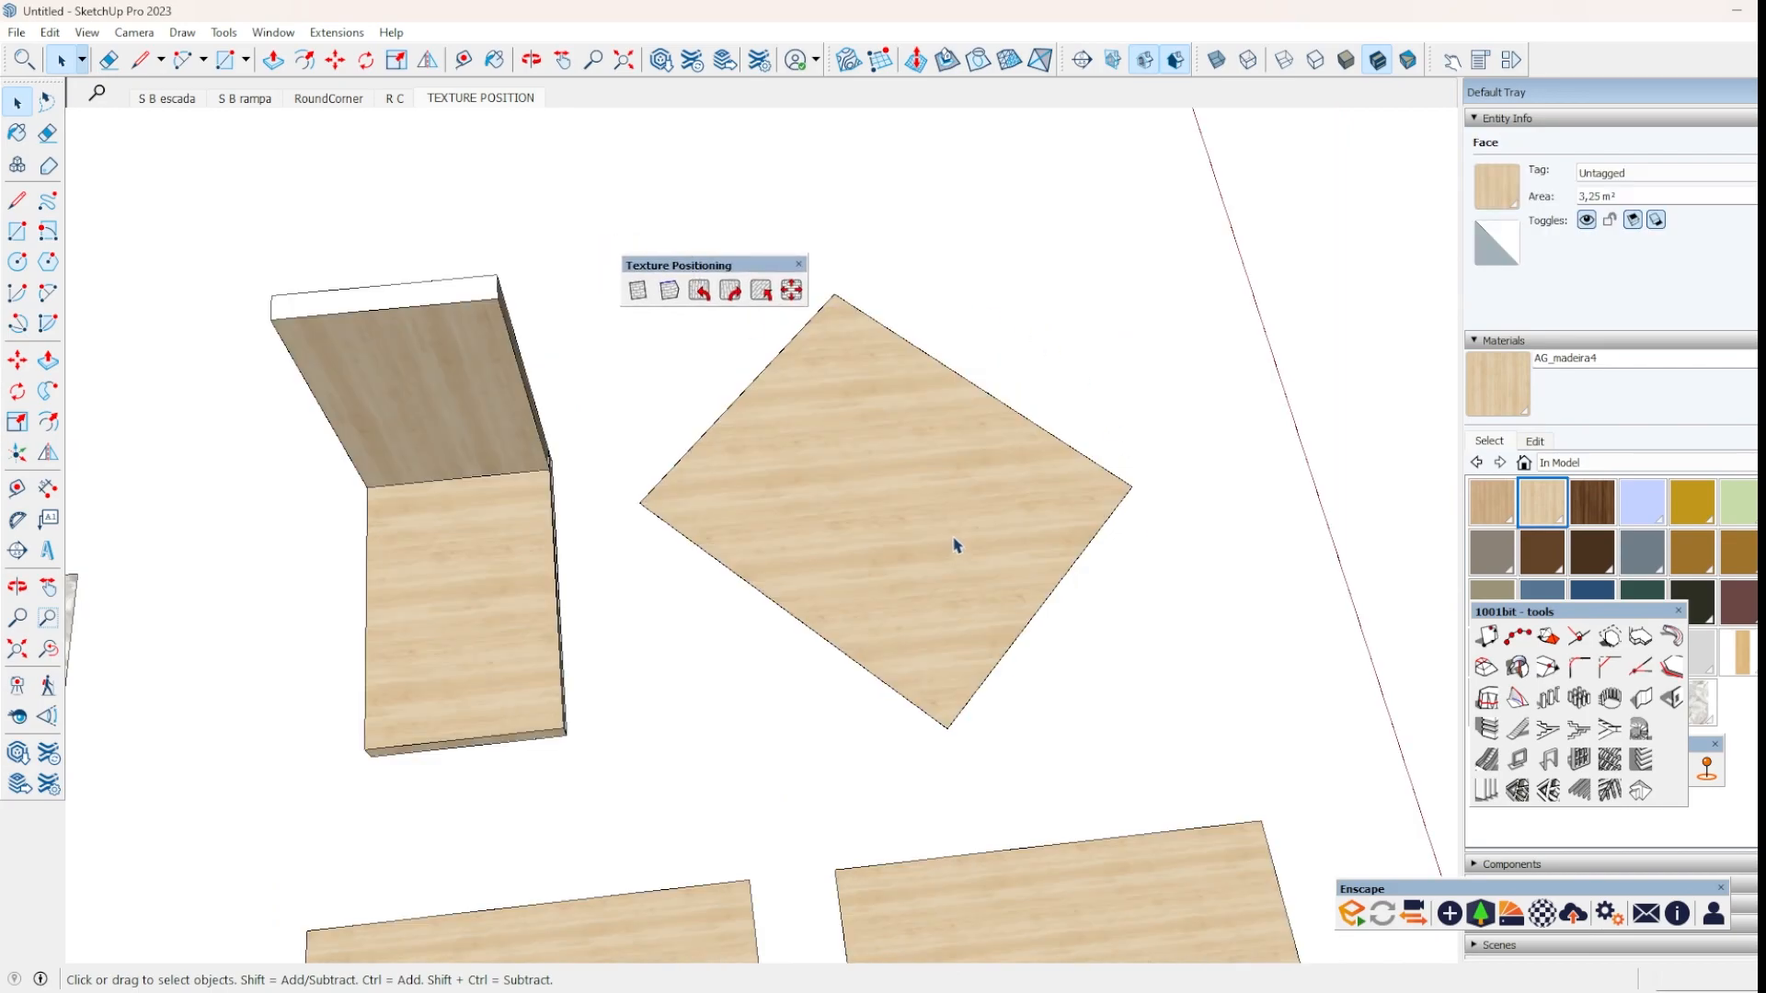
left_click(954, 543)
middle_click_drag(906, 497, 883, 571)
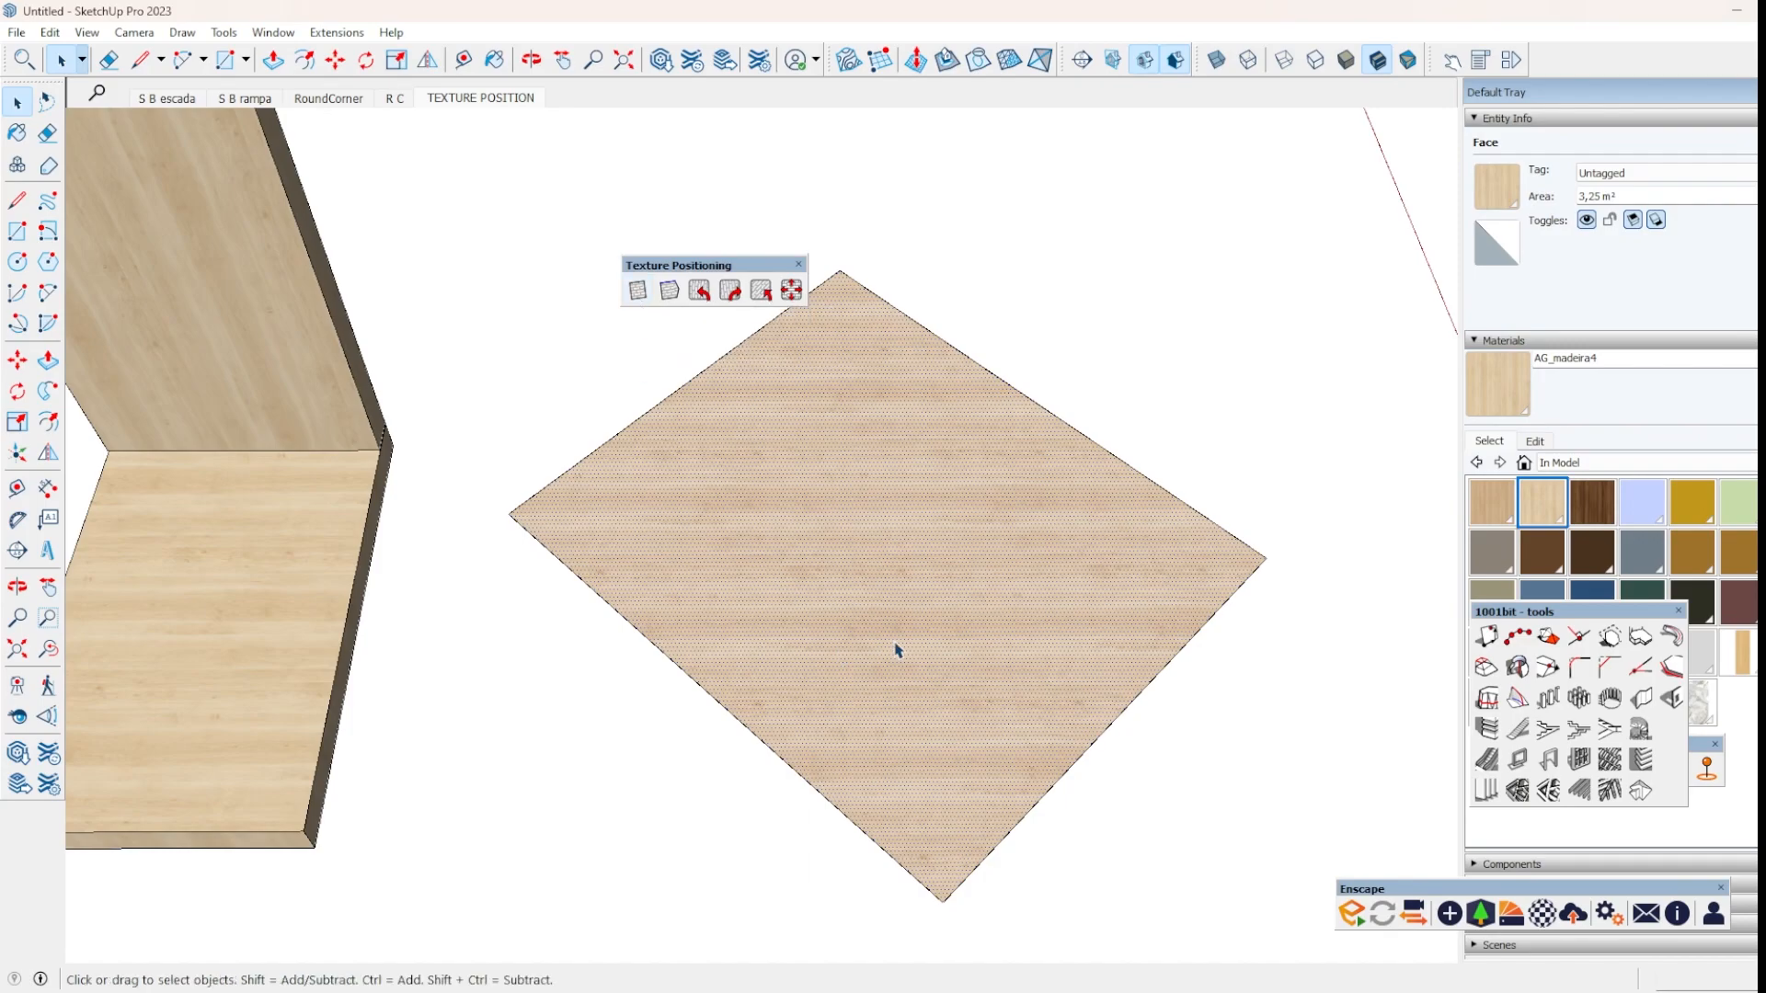
left_click(1104, 766)
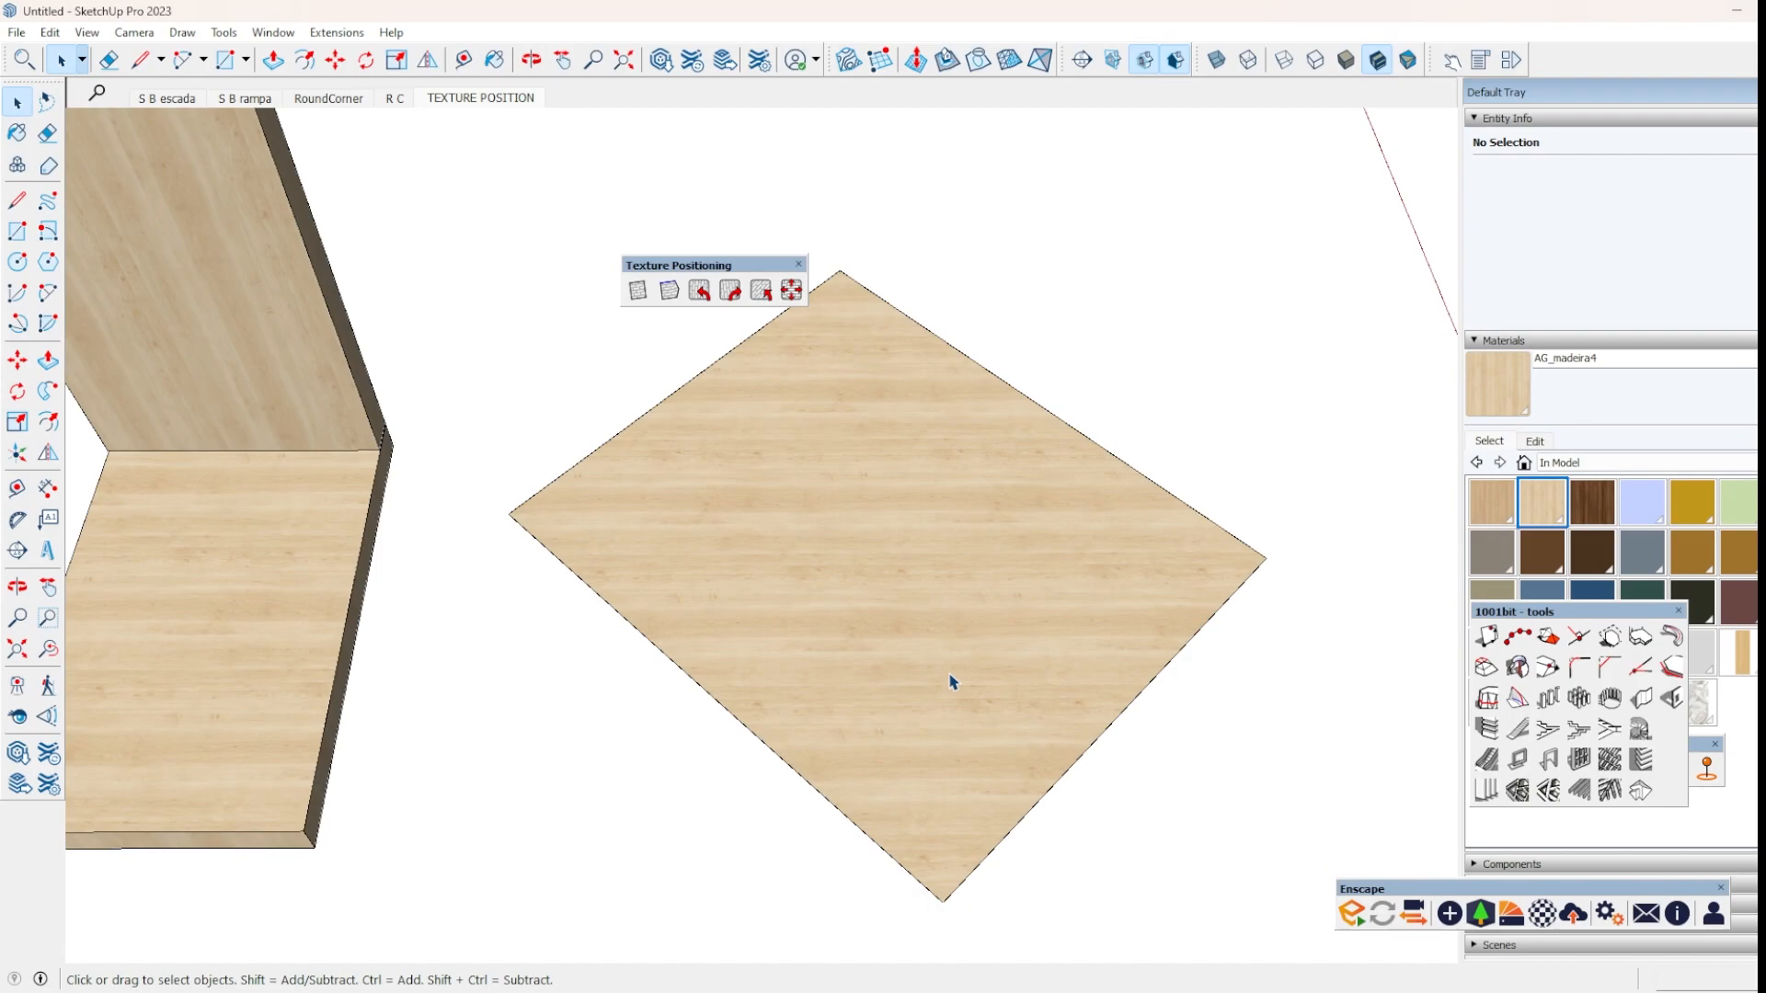
Align the irregular face's wood texture to its own side with Align Texture, and compare the grain with two of its edges.
left_click(892, 554)
left_click(637, 291)
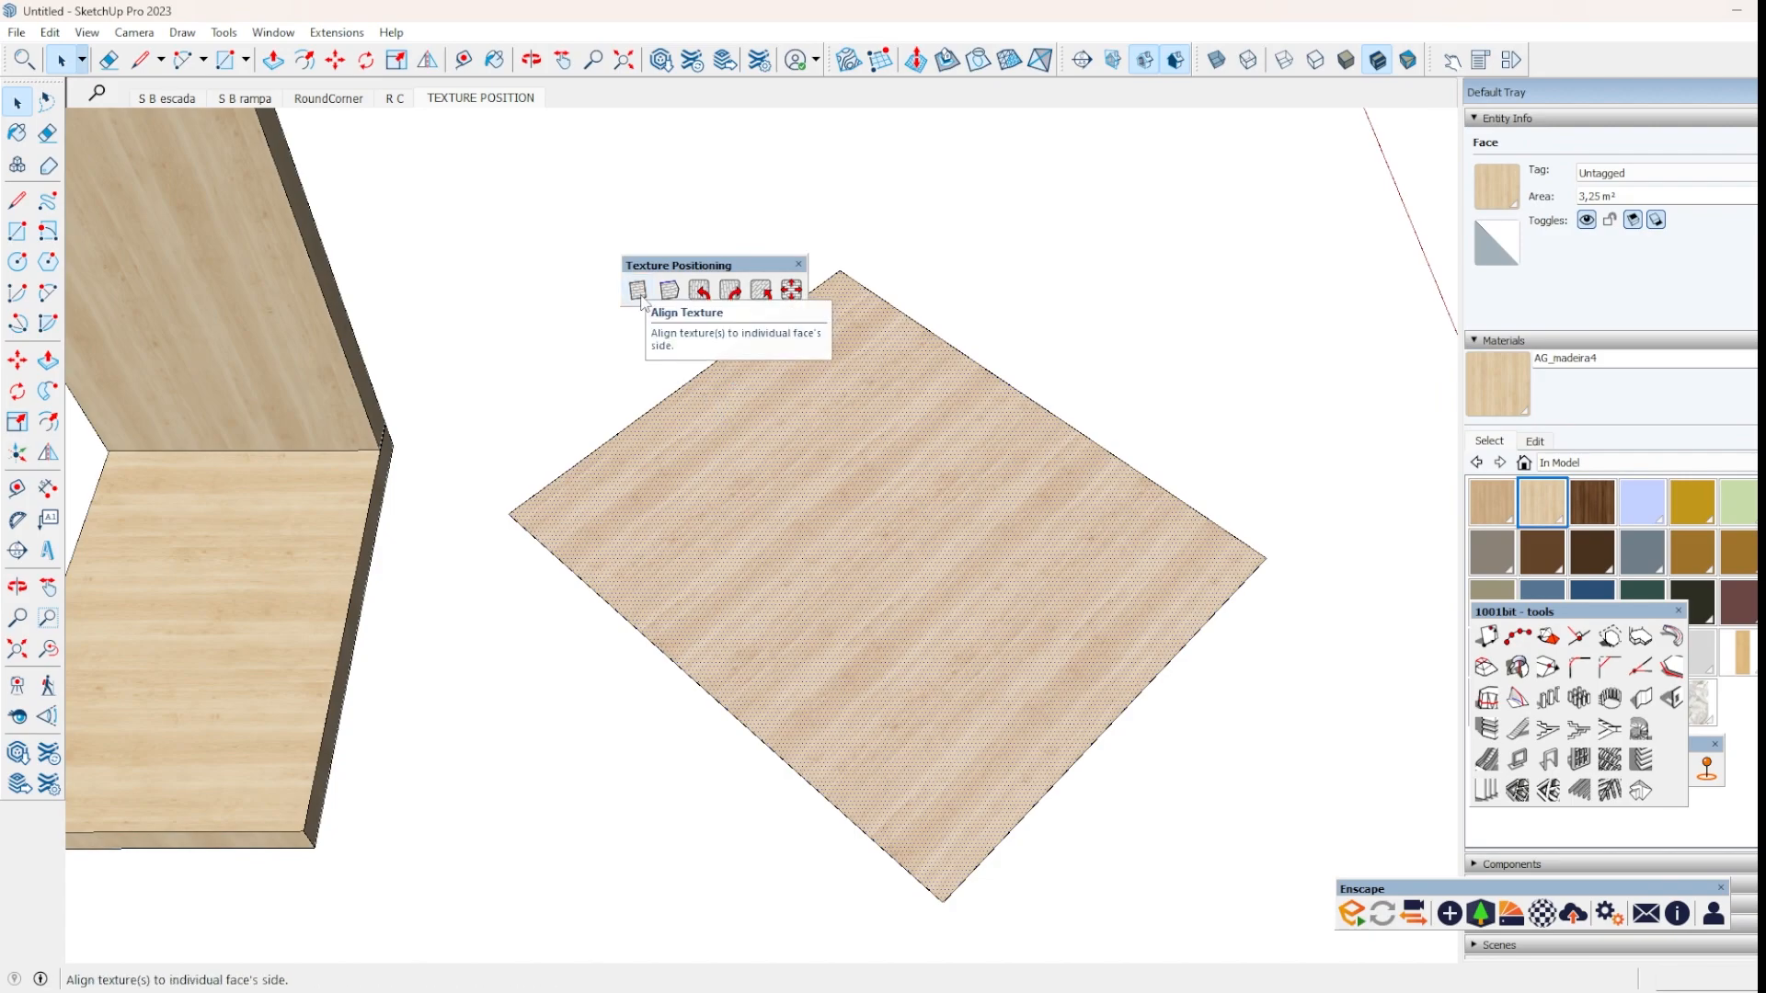
left_click(1205, 463)
left_click(1011, 568)
left_click(975, 877)
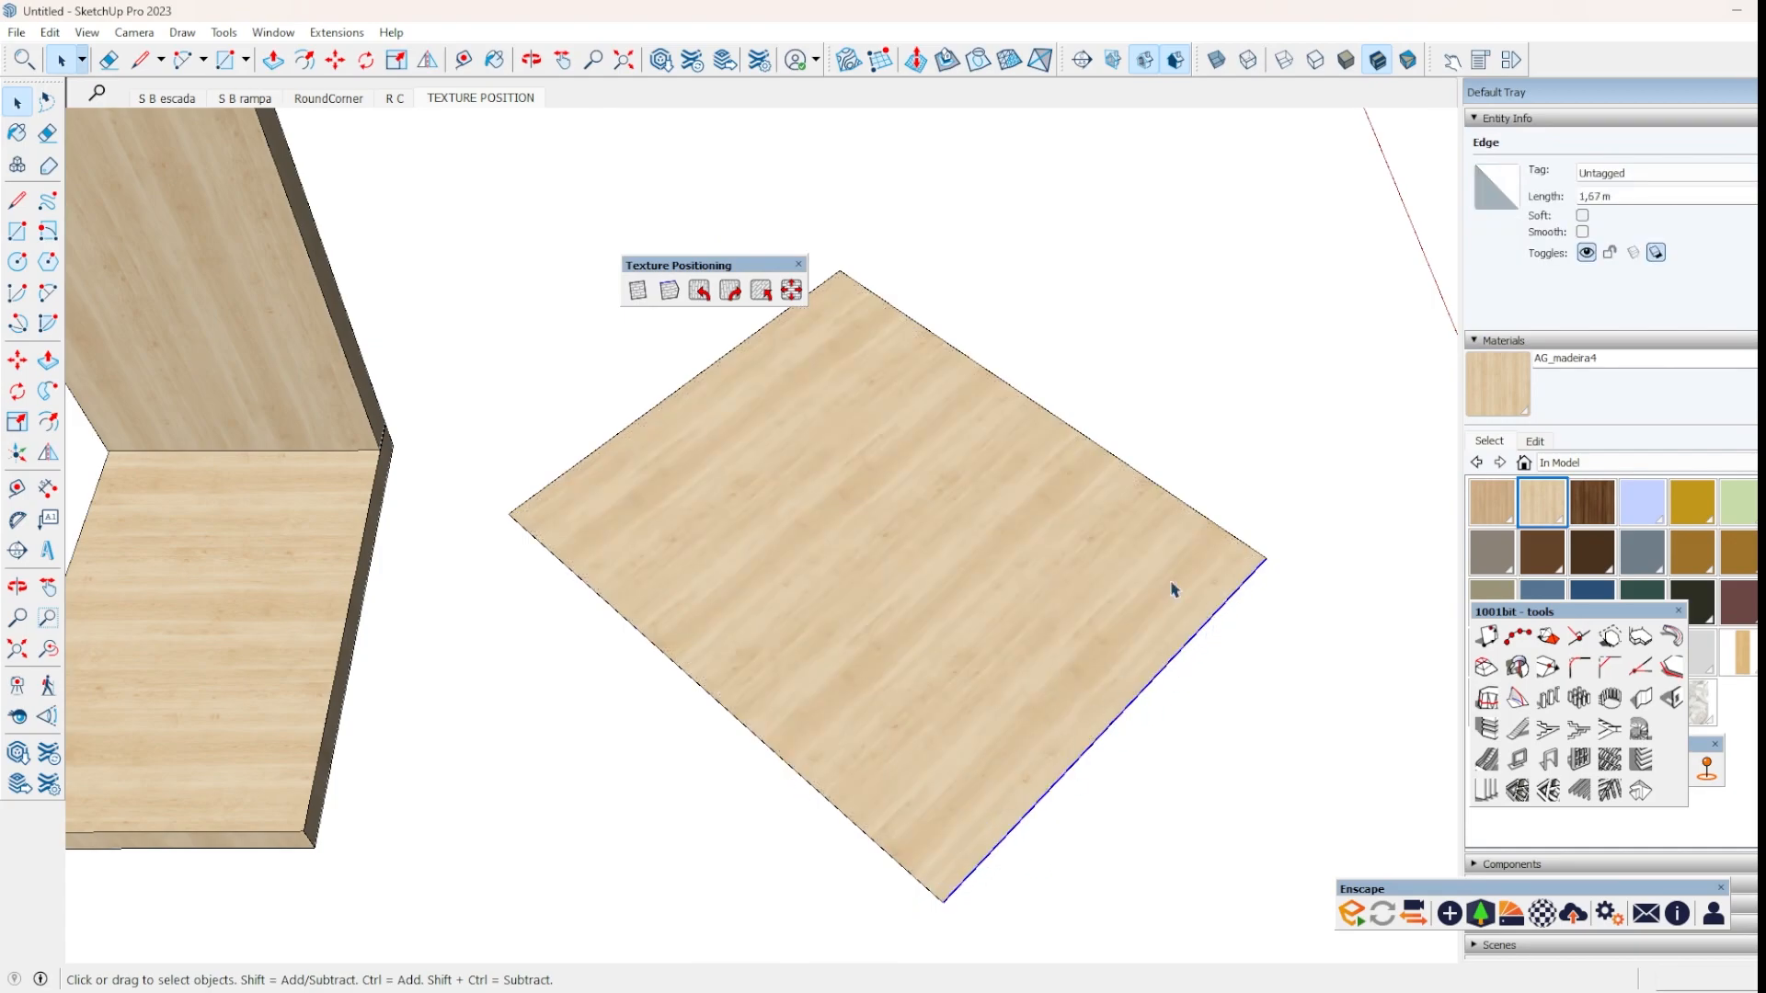
left_click(1157, 486)
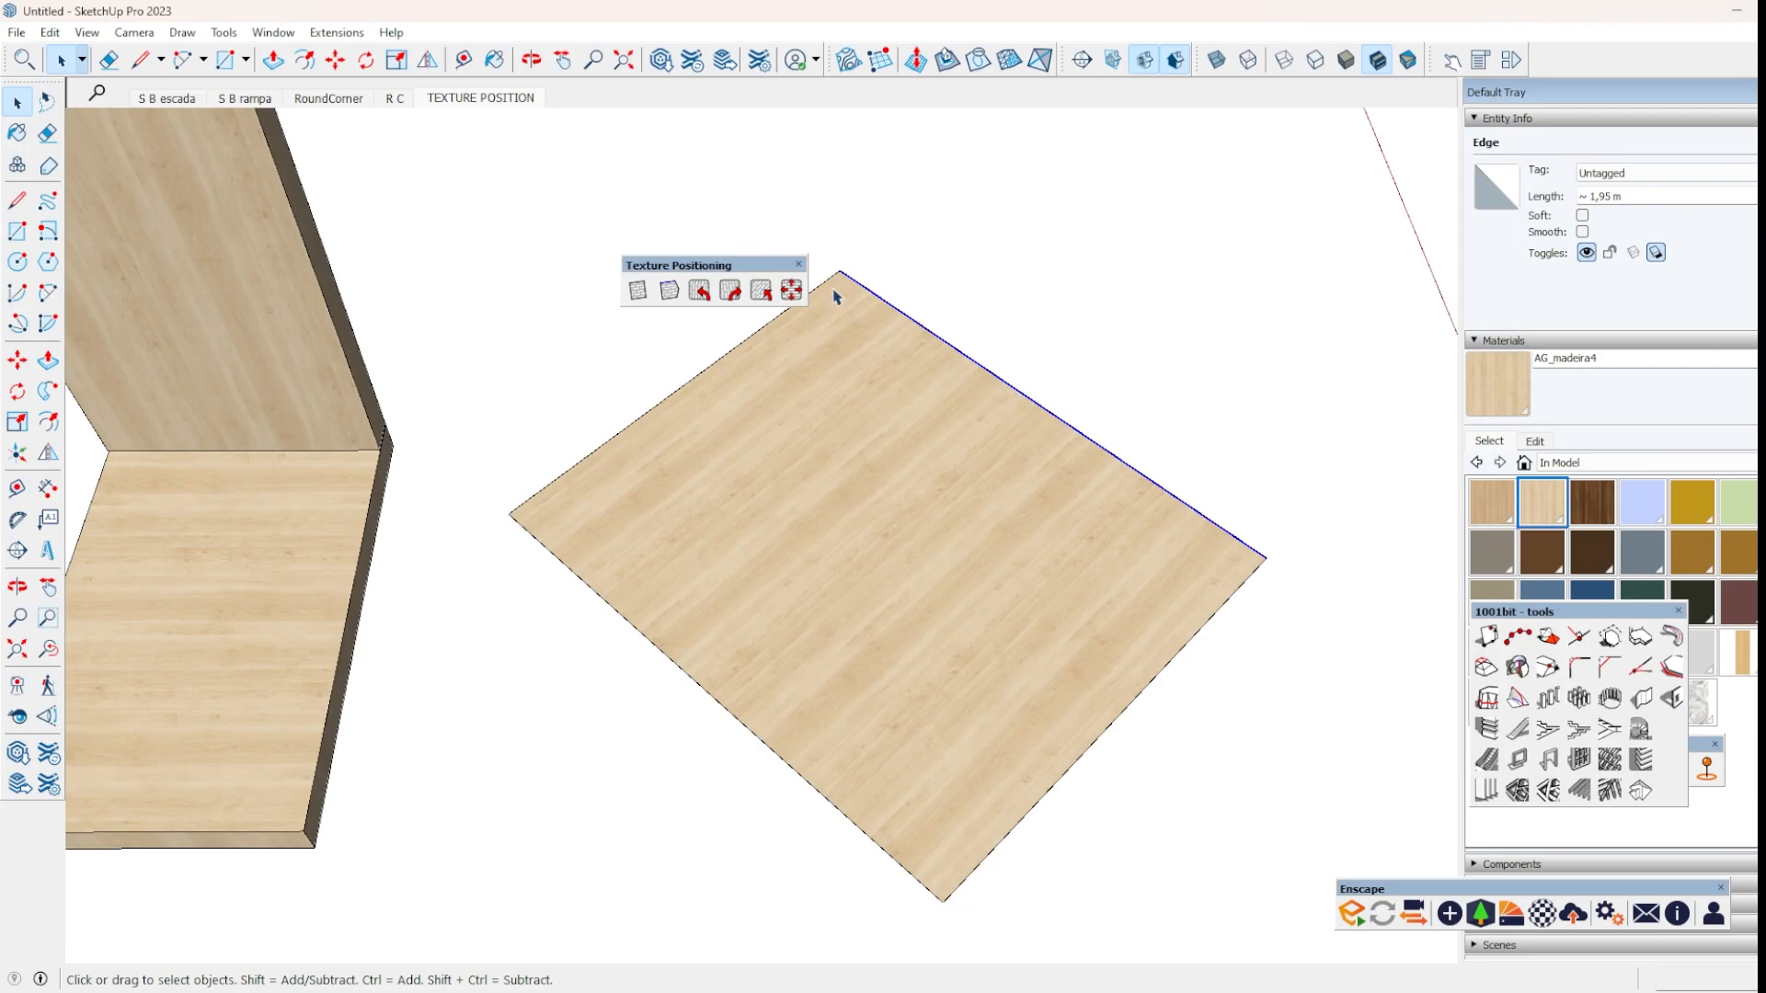
Select the irregular face together with its 1.67 m edge and align the wood texture to that edge.
left_click(1073, 600)
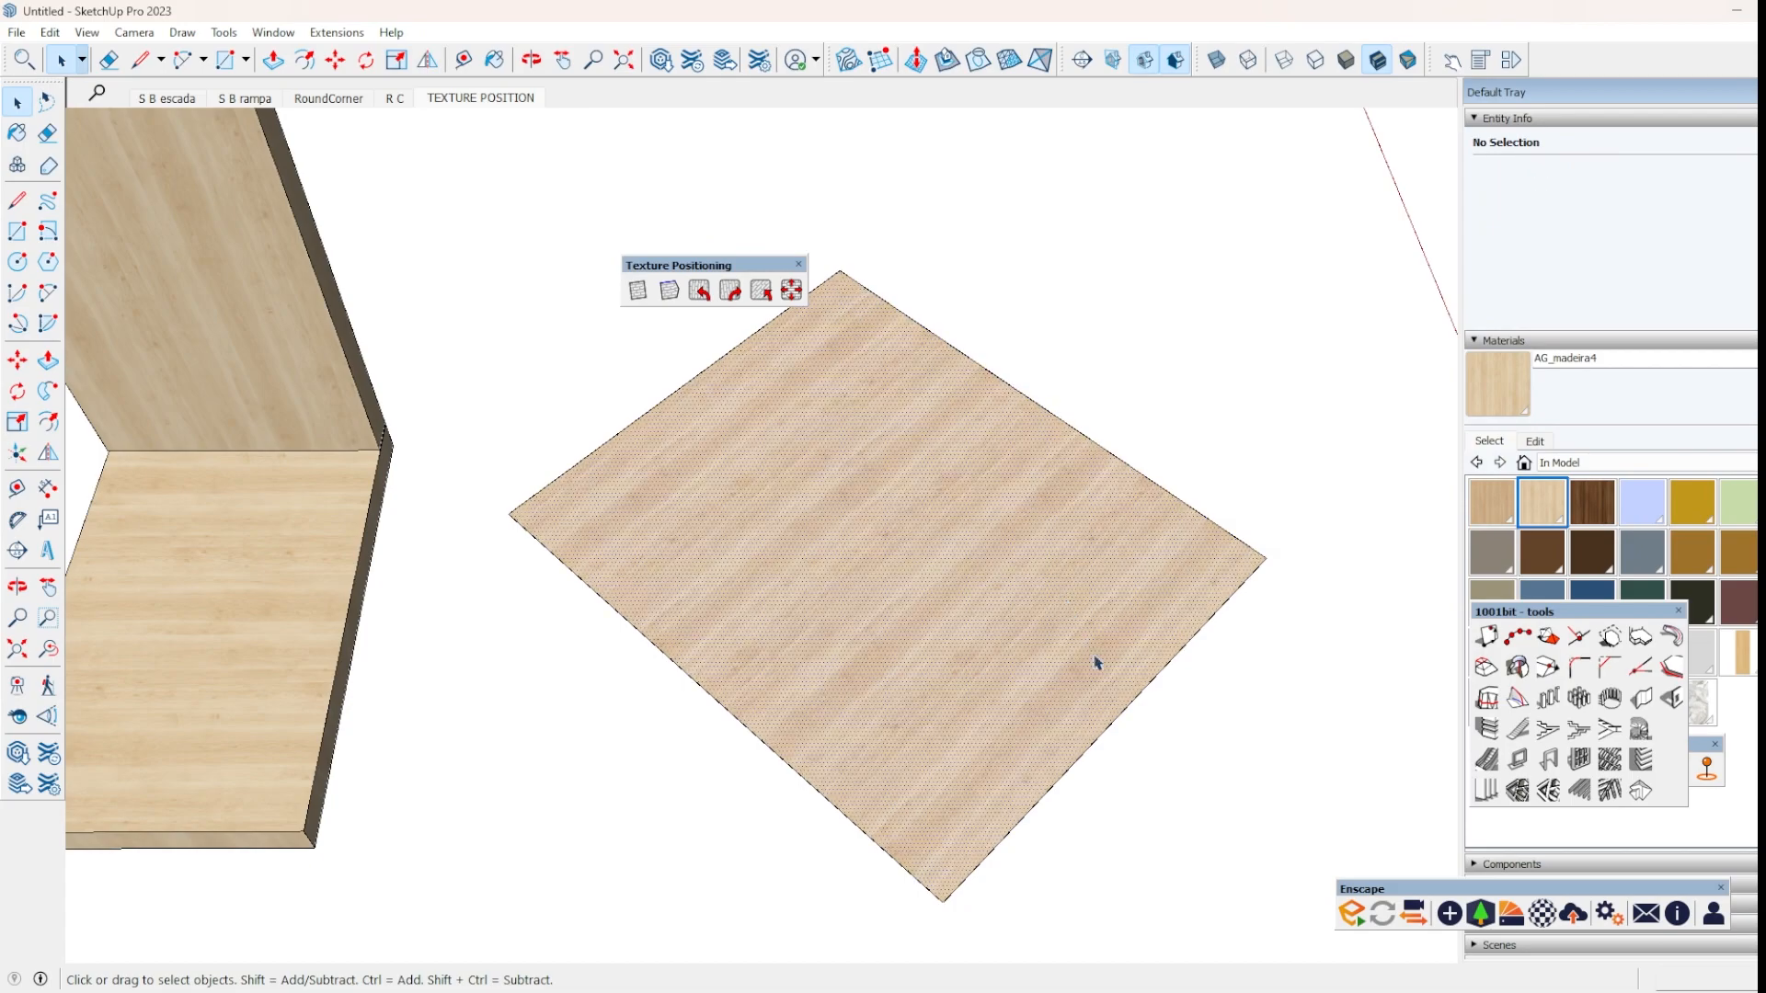
left_click(1143, 692)
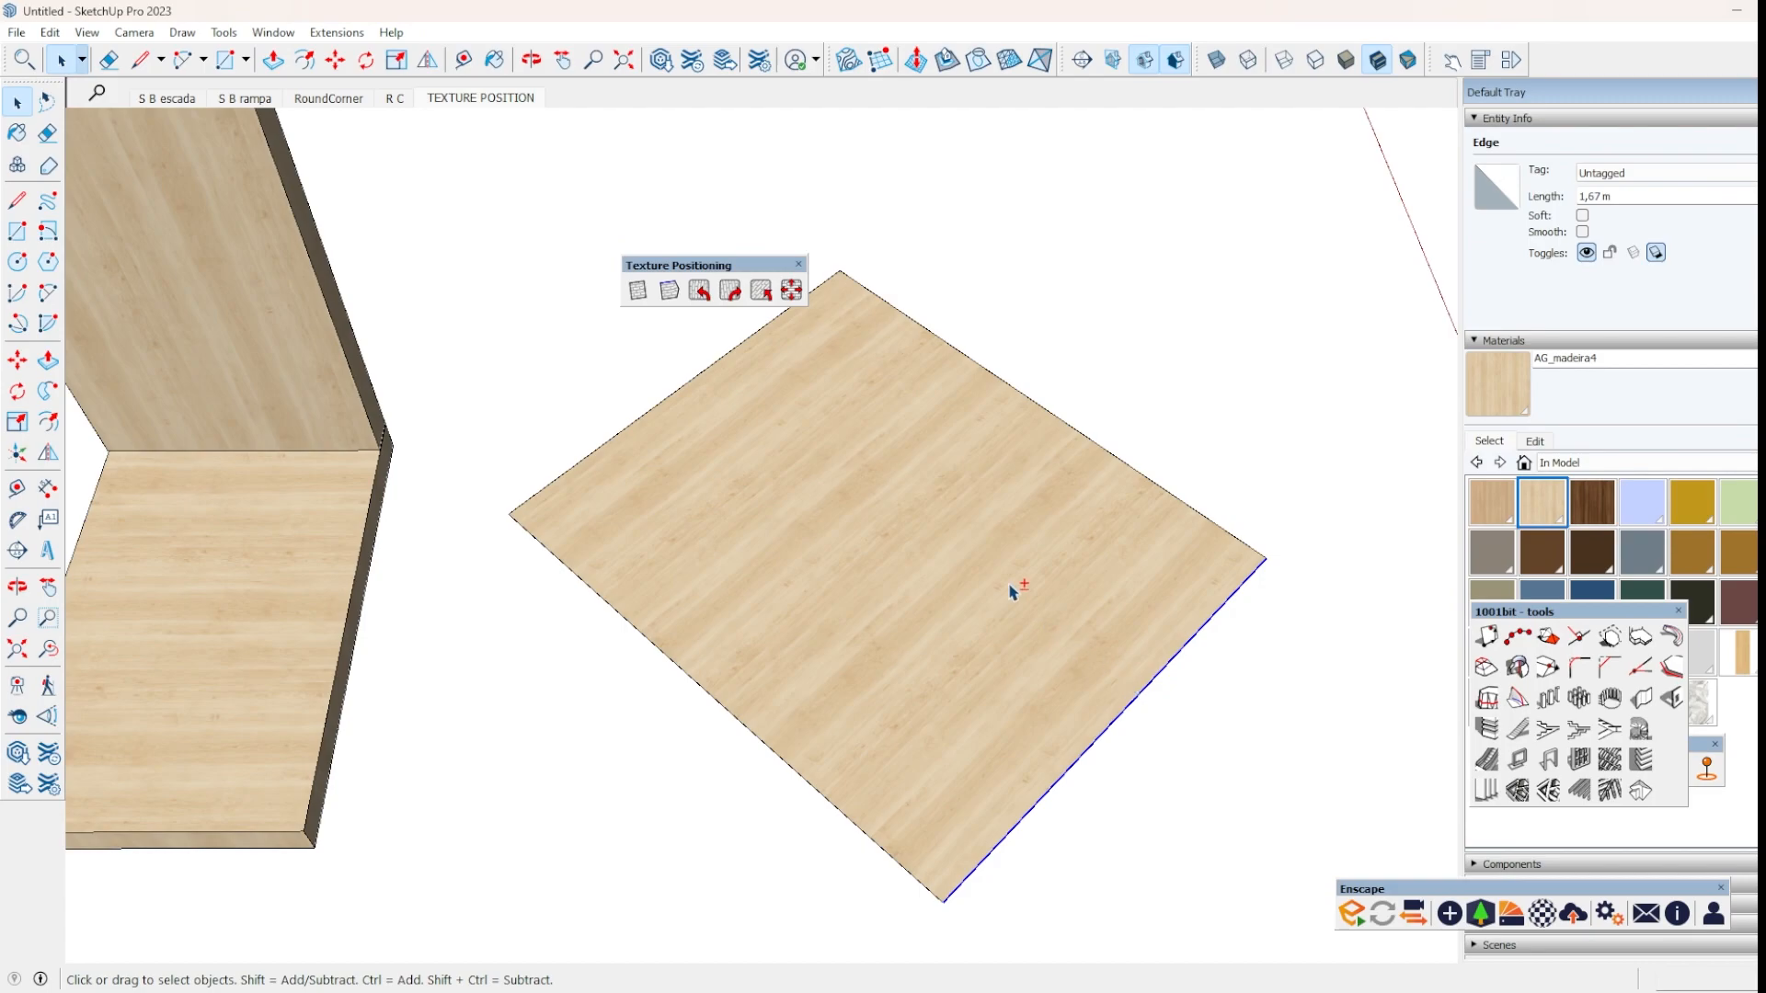
left_click(1133, 651, "ctrl")
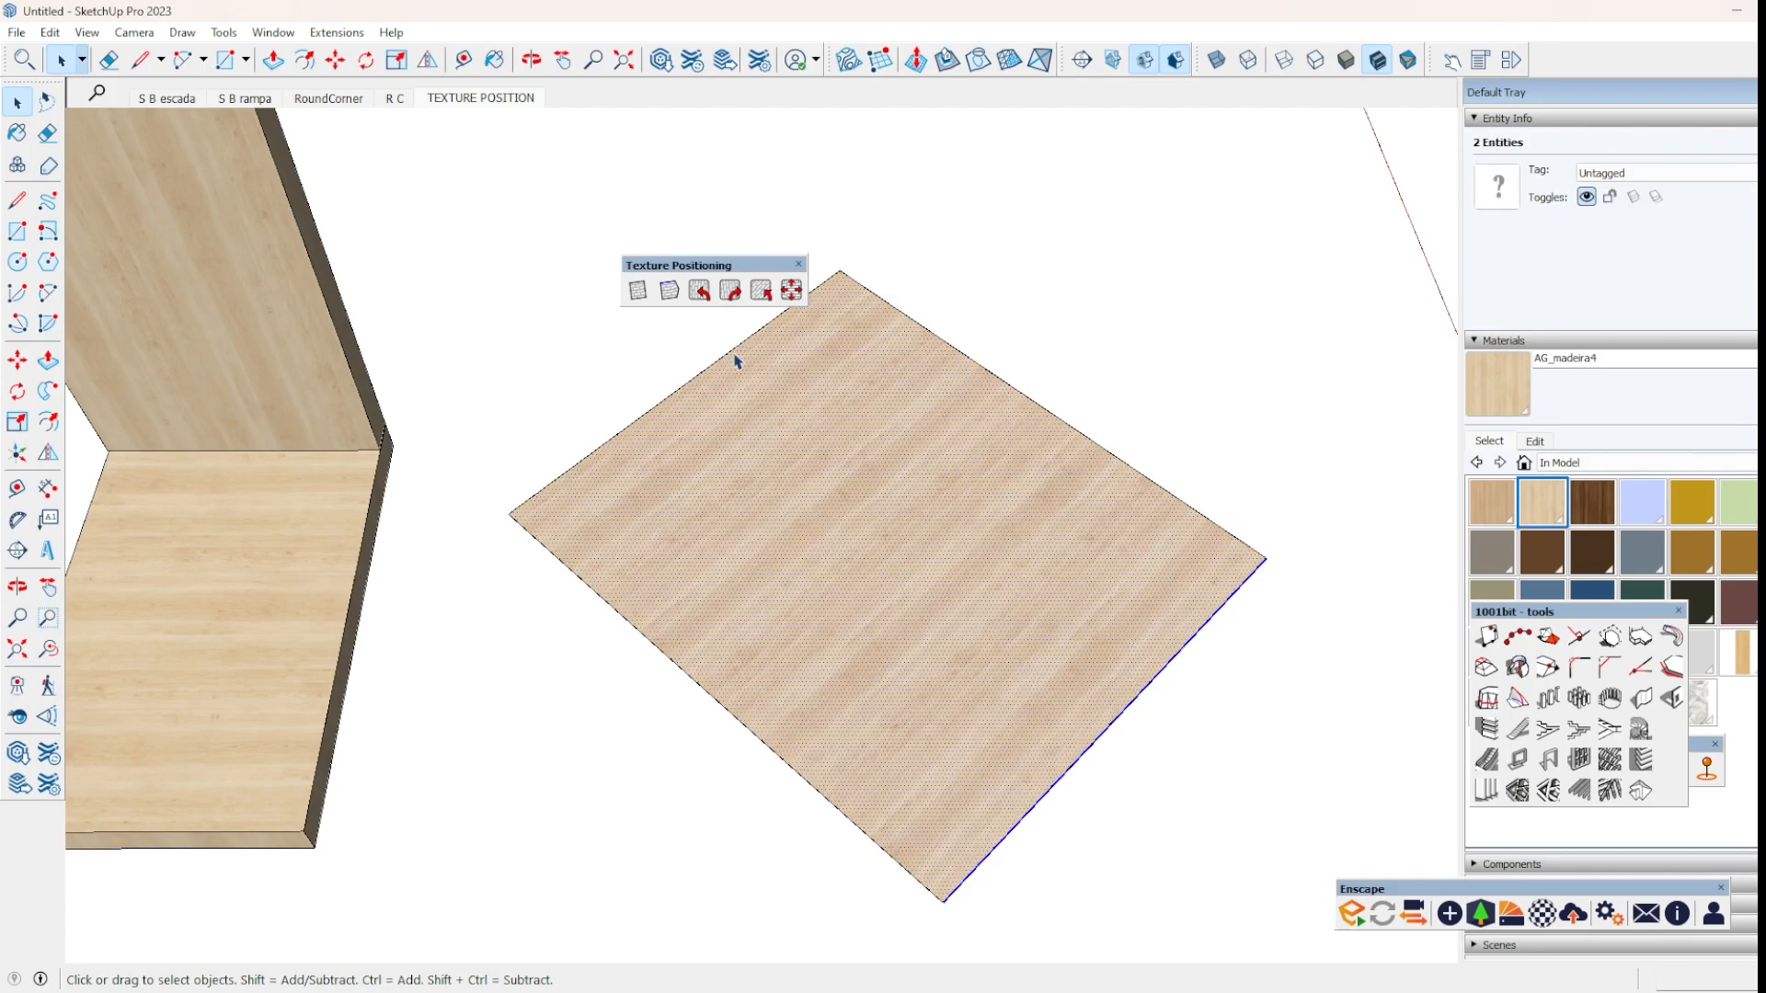
left_click(668, 296)
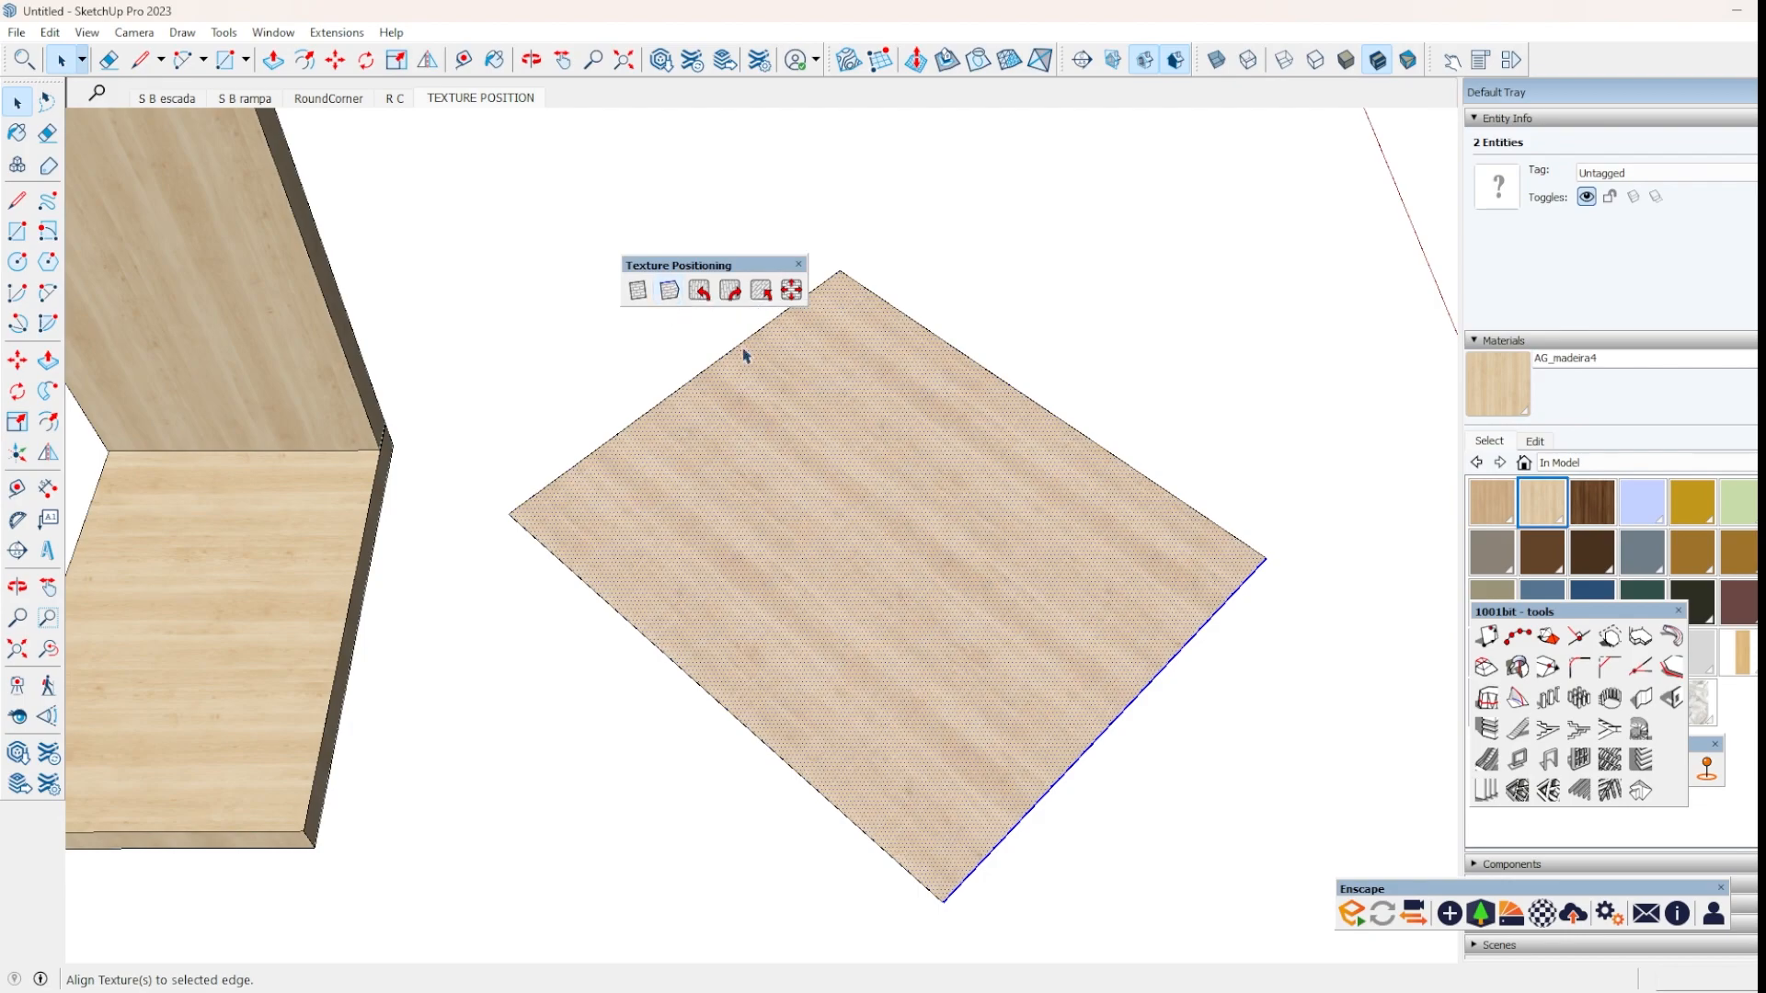
left_click(1349, 820)
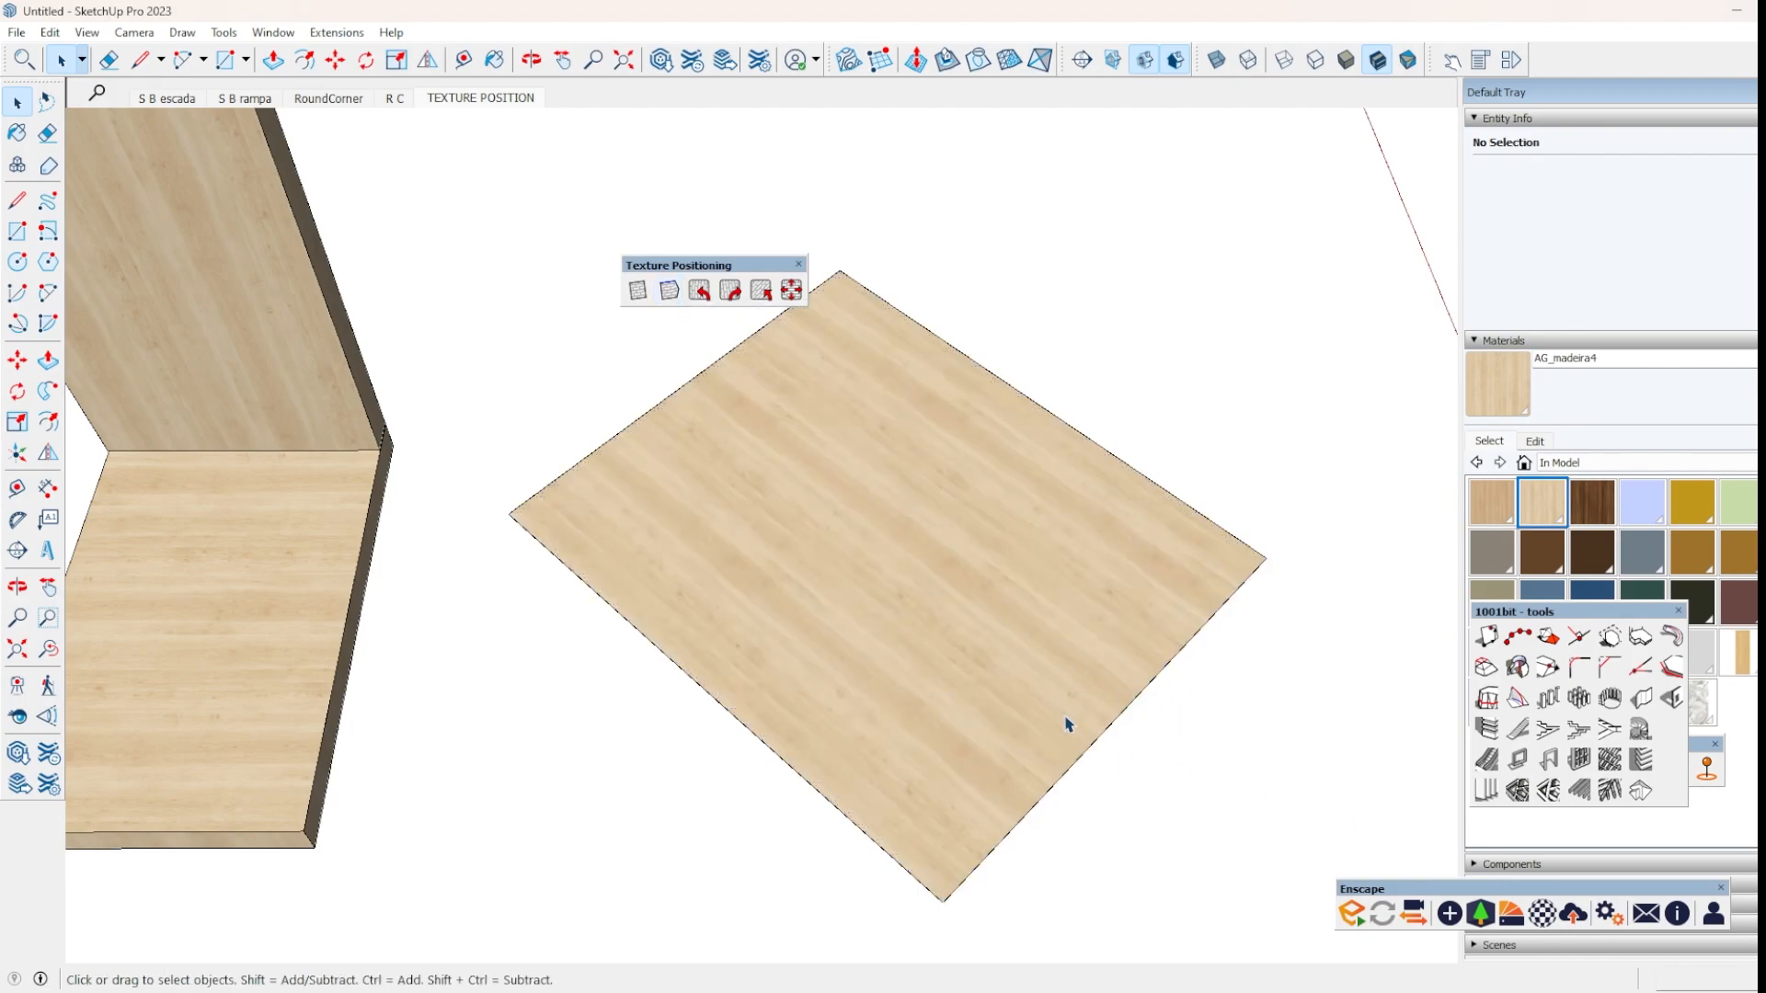
Select the irregular face together with its 1.95 m edge and align the wood texture to that edge.
left_click(1117, 461)
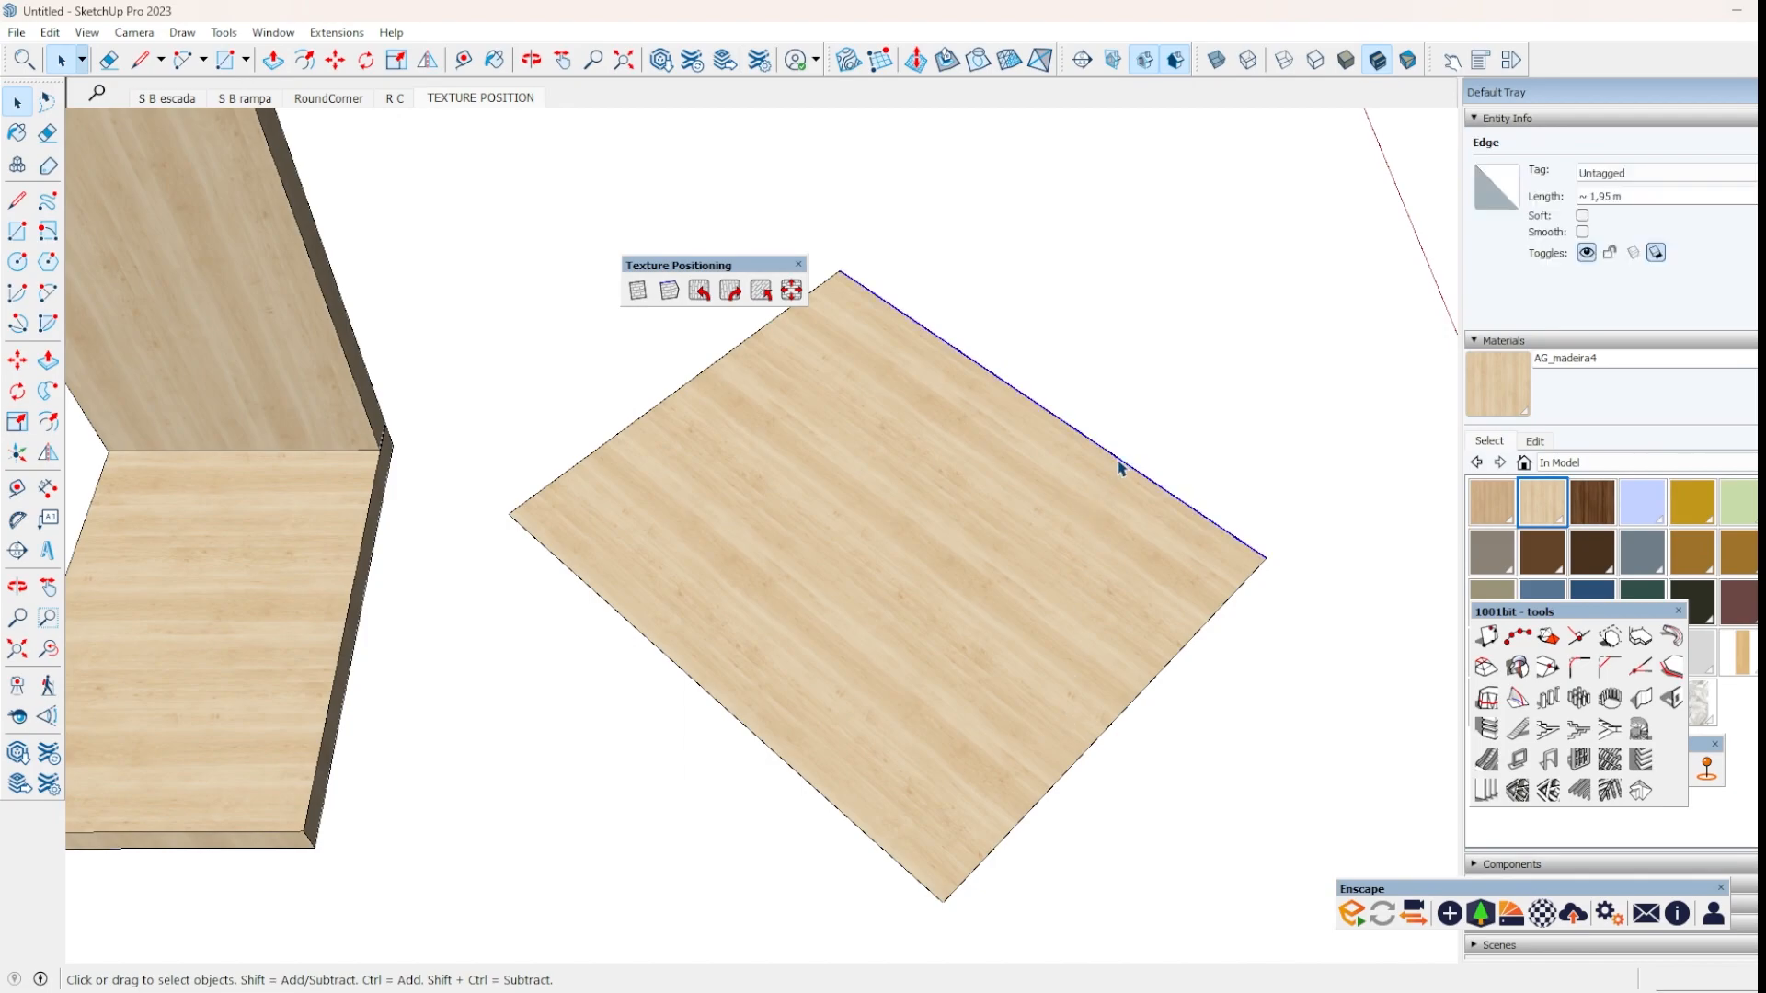
left_click(930, 438, "shift")
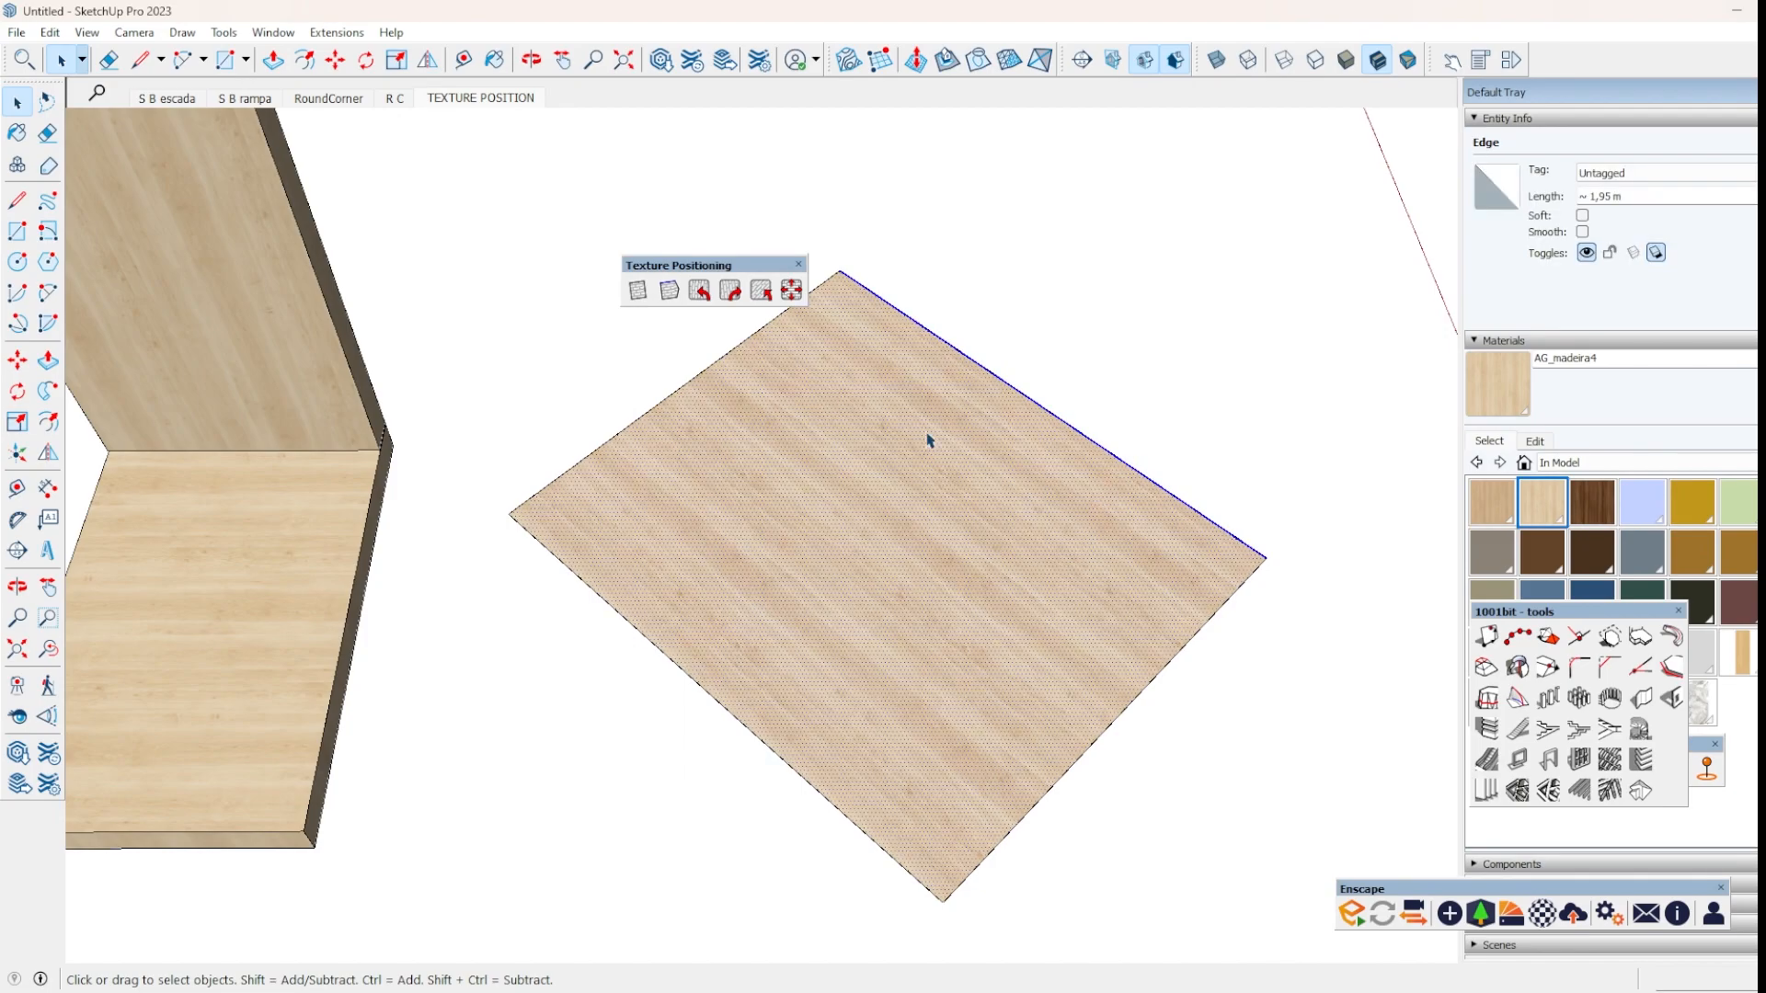
left_click(672, 292)
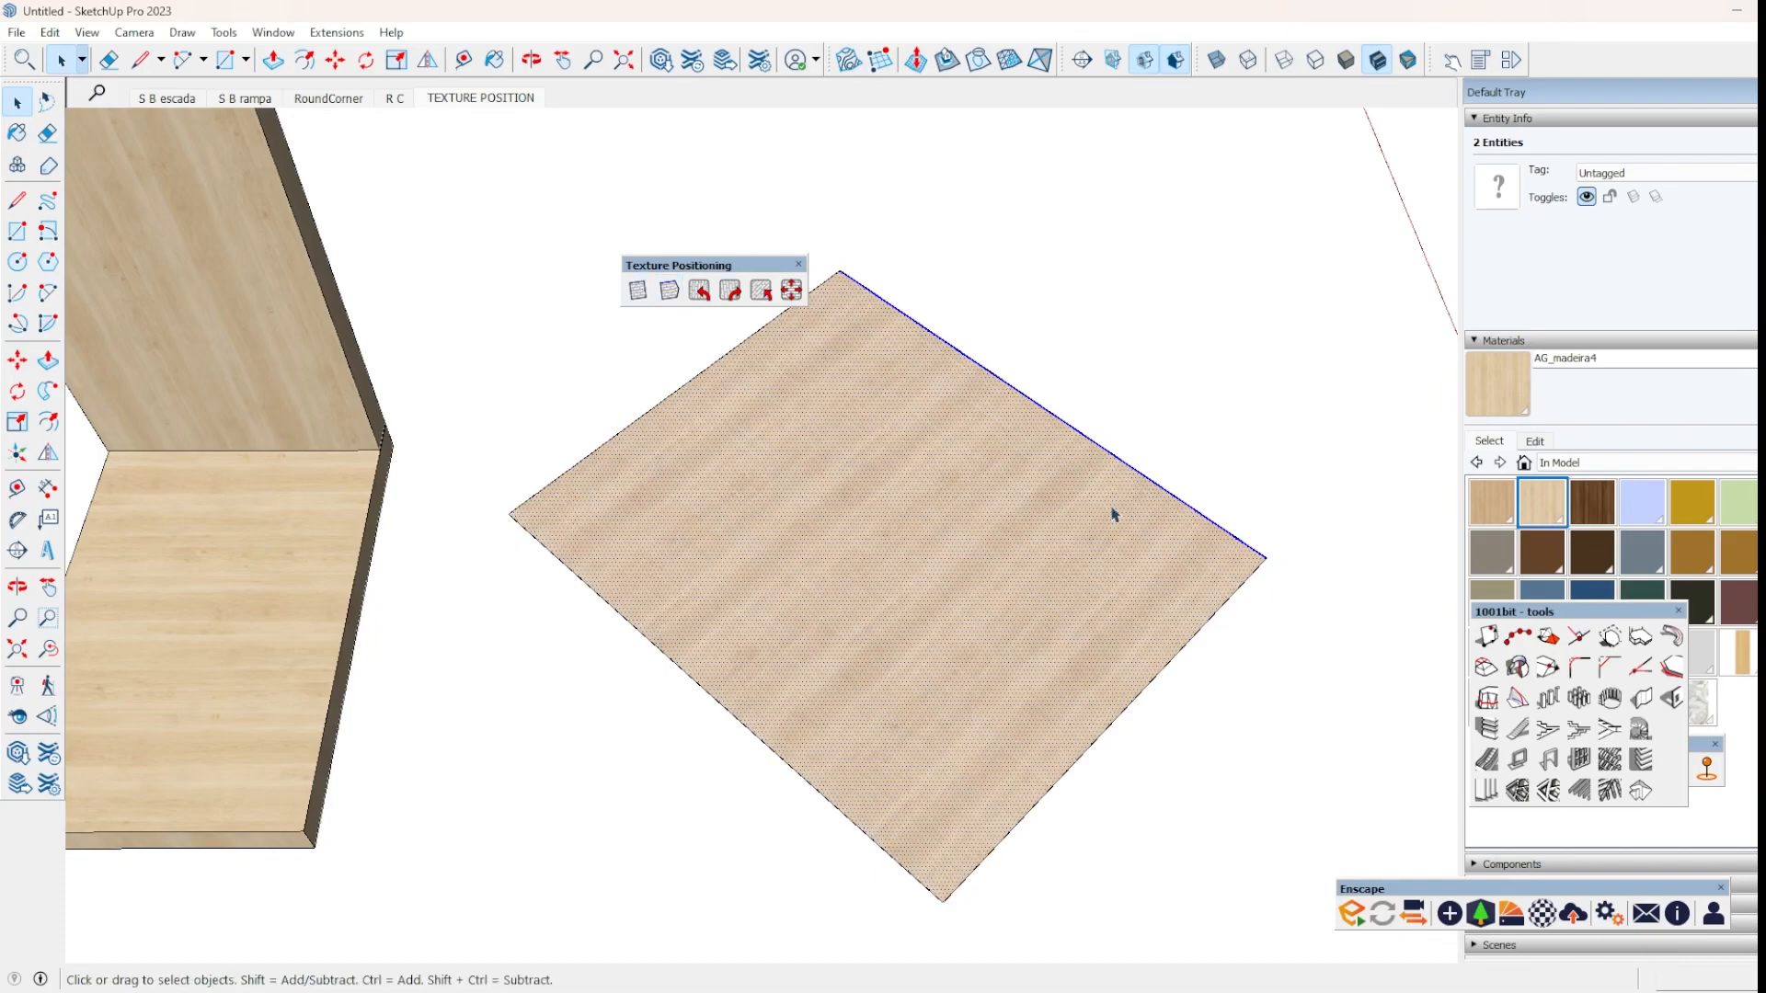
Realign the irregular face's wood texture to its 1.67 m edge and clear the selection.
left_click(1192, 636)
left_click(1162, 608, "shift")
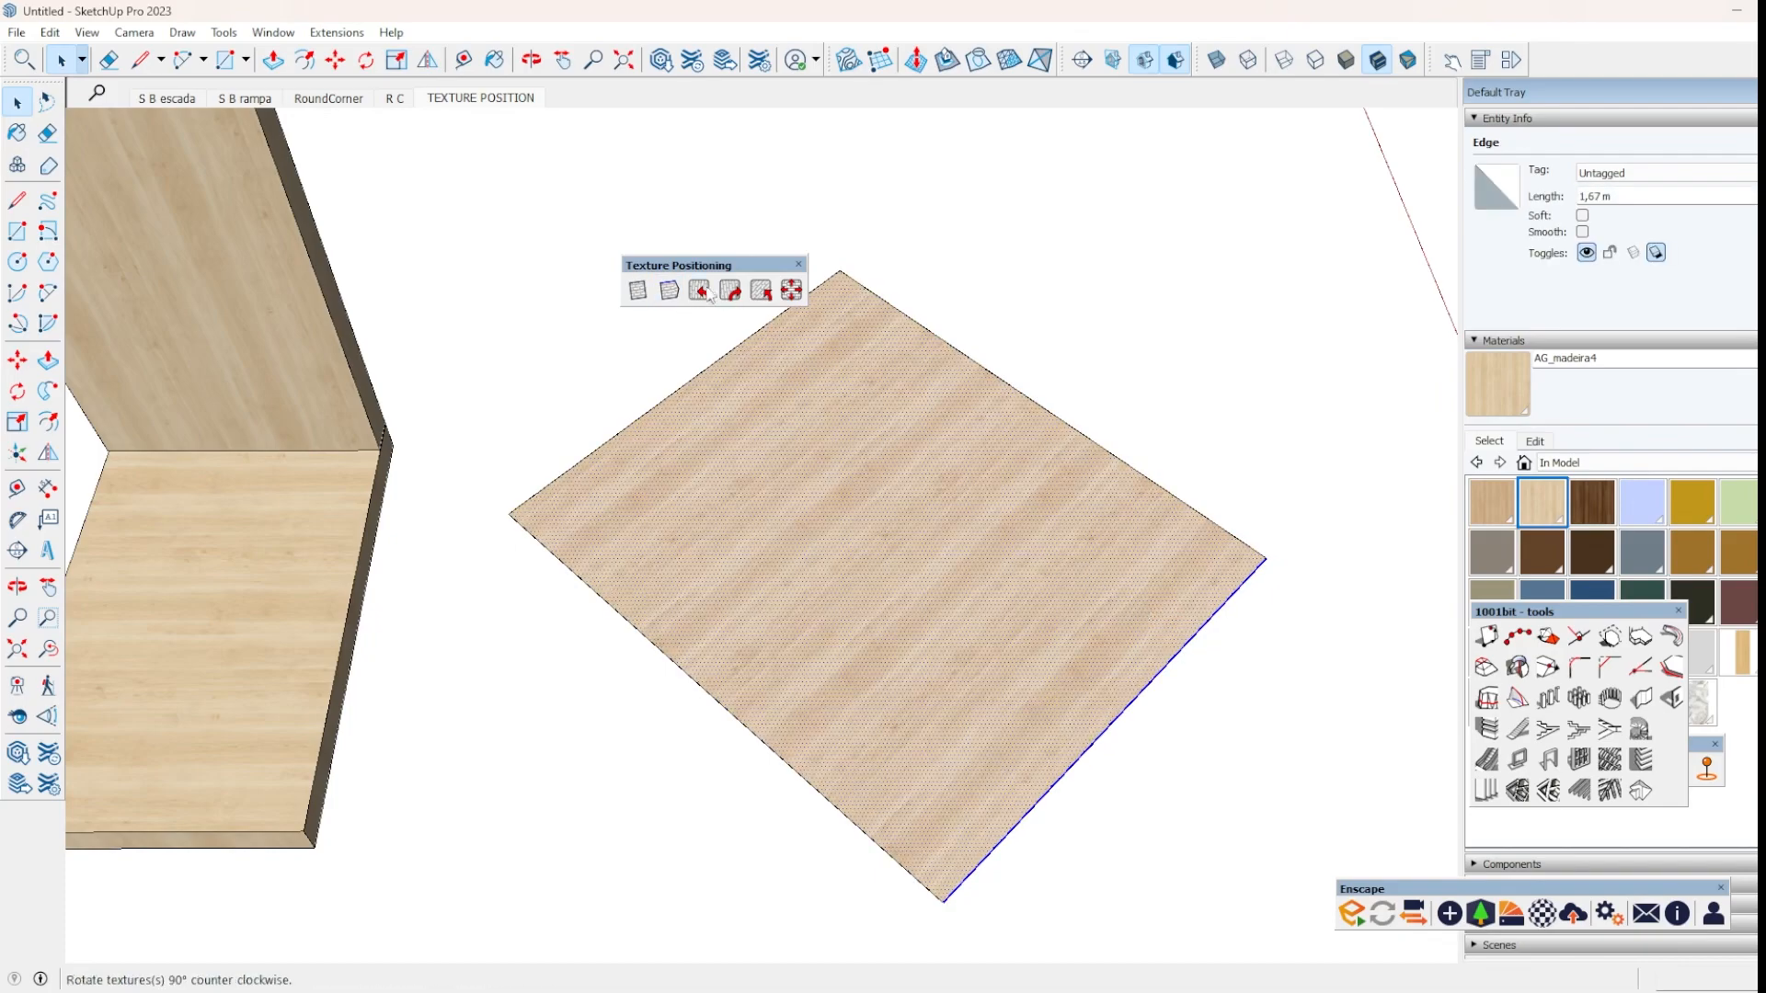
left_click(683, 293)
left_click(1421, 517)
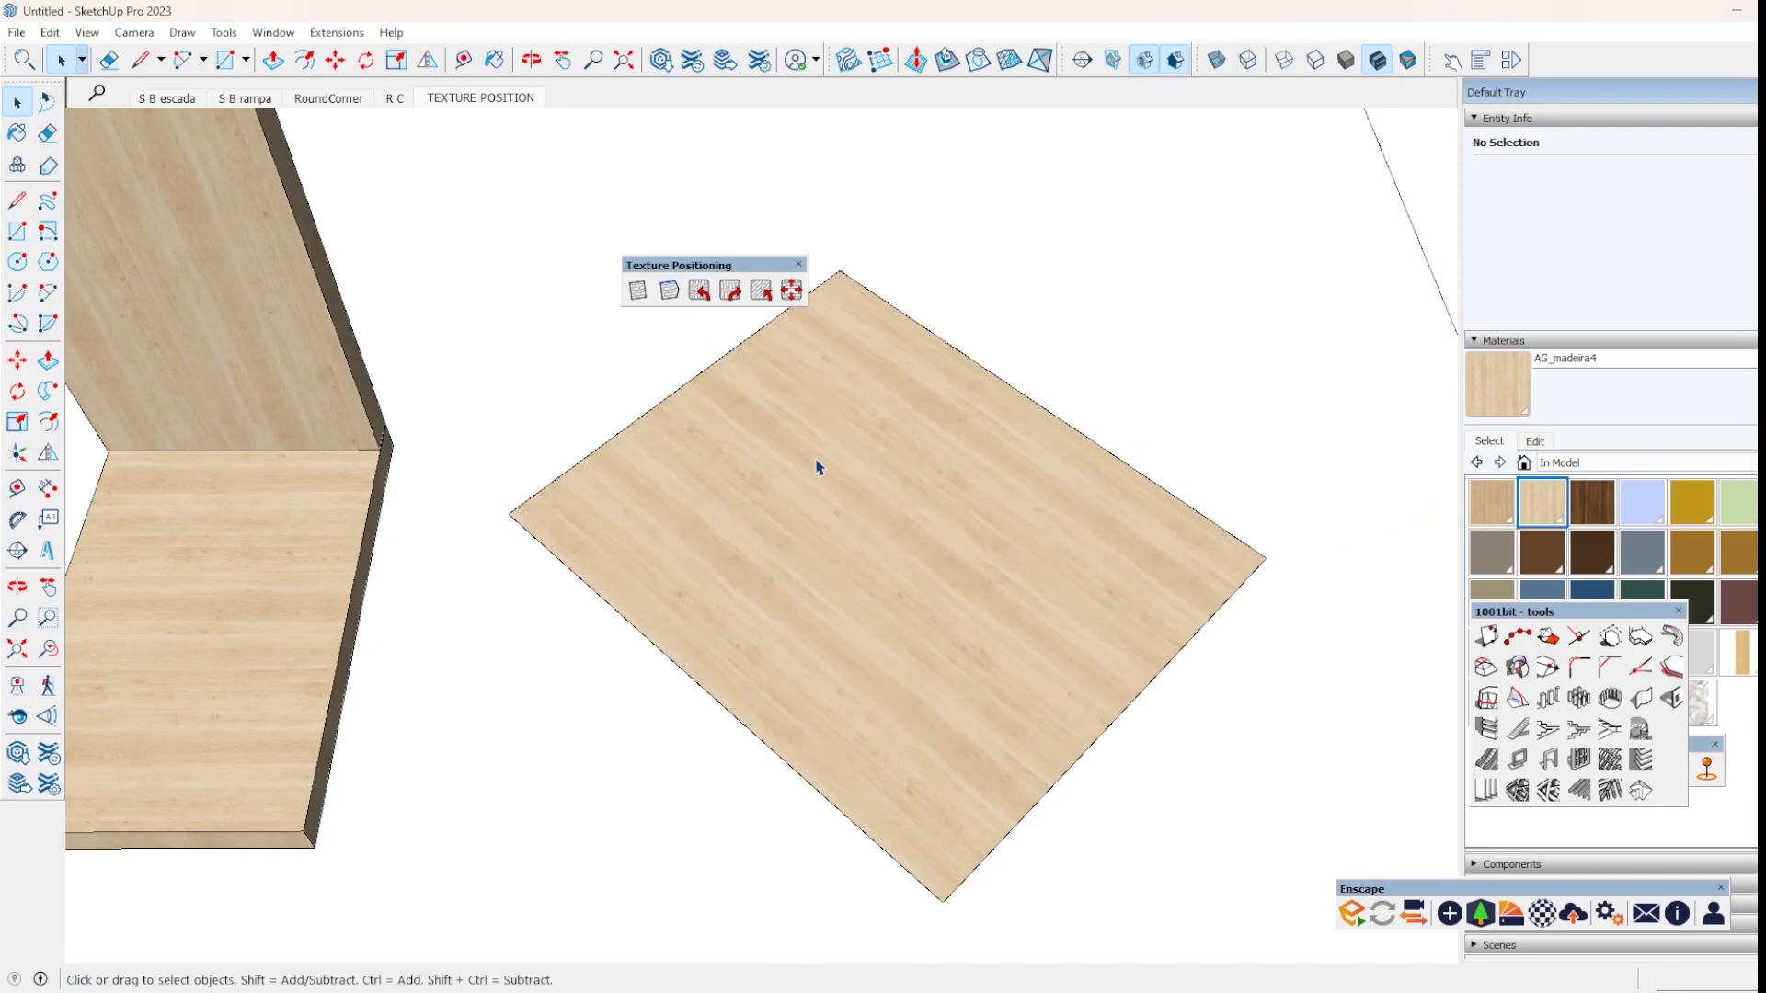
Examine the wood grain direction on the L-shaped boards, comparing the horizontal board's top face with its long edge.
scroll(984, 556, "down", 3)
mouse_move(984, 556)
middle_mouse_down()
mouse_move(879, 622)
mouse_move(221, 505)
middle_mouse_up()
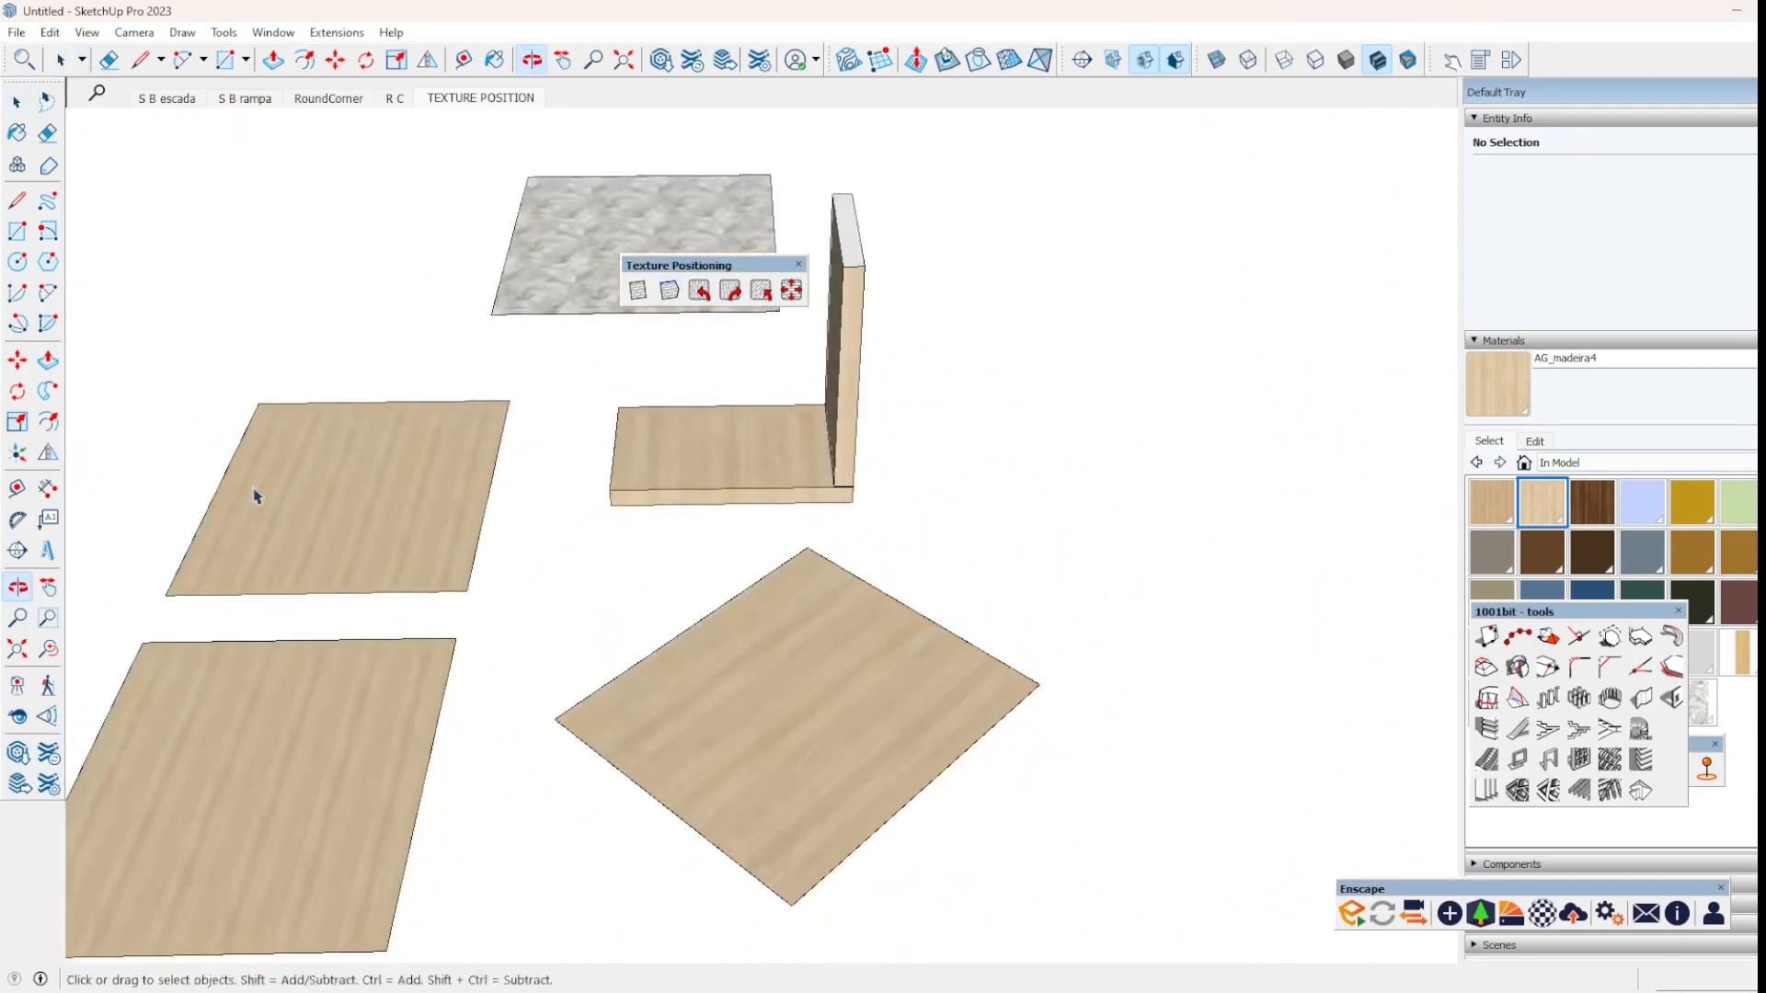
scroll(727, 421, "up", 3)
scroll(710, 512, "up", 4)
scroll(776, 754, "down", 2)
middle_click_drag(776, 753, 957, 690)
scroll(918, 623, "down", 3)
scroll(966, 466, "up", 5)
triple_click(920, 565)
scroll(874, 765, "down", 3)
double_click(872, 759)
scroll(920, 788, "up", 5)
double_click(976, 764)
triple_click(976, 766)
scroll(581, 663, "down", 2)
left_click(1086, 708)
middle_click_drag(544, 690, 683, 774)
scroll(683, 778, "up", 3)
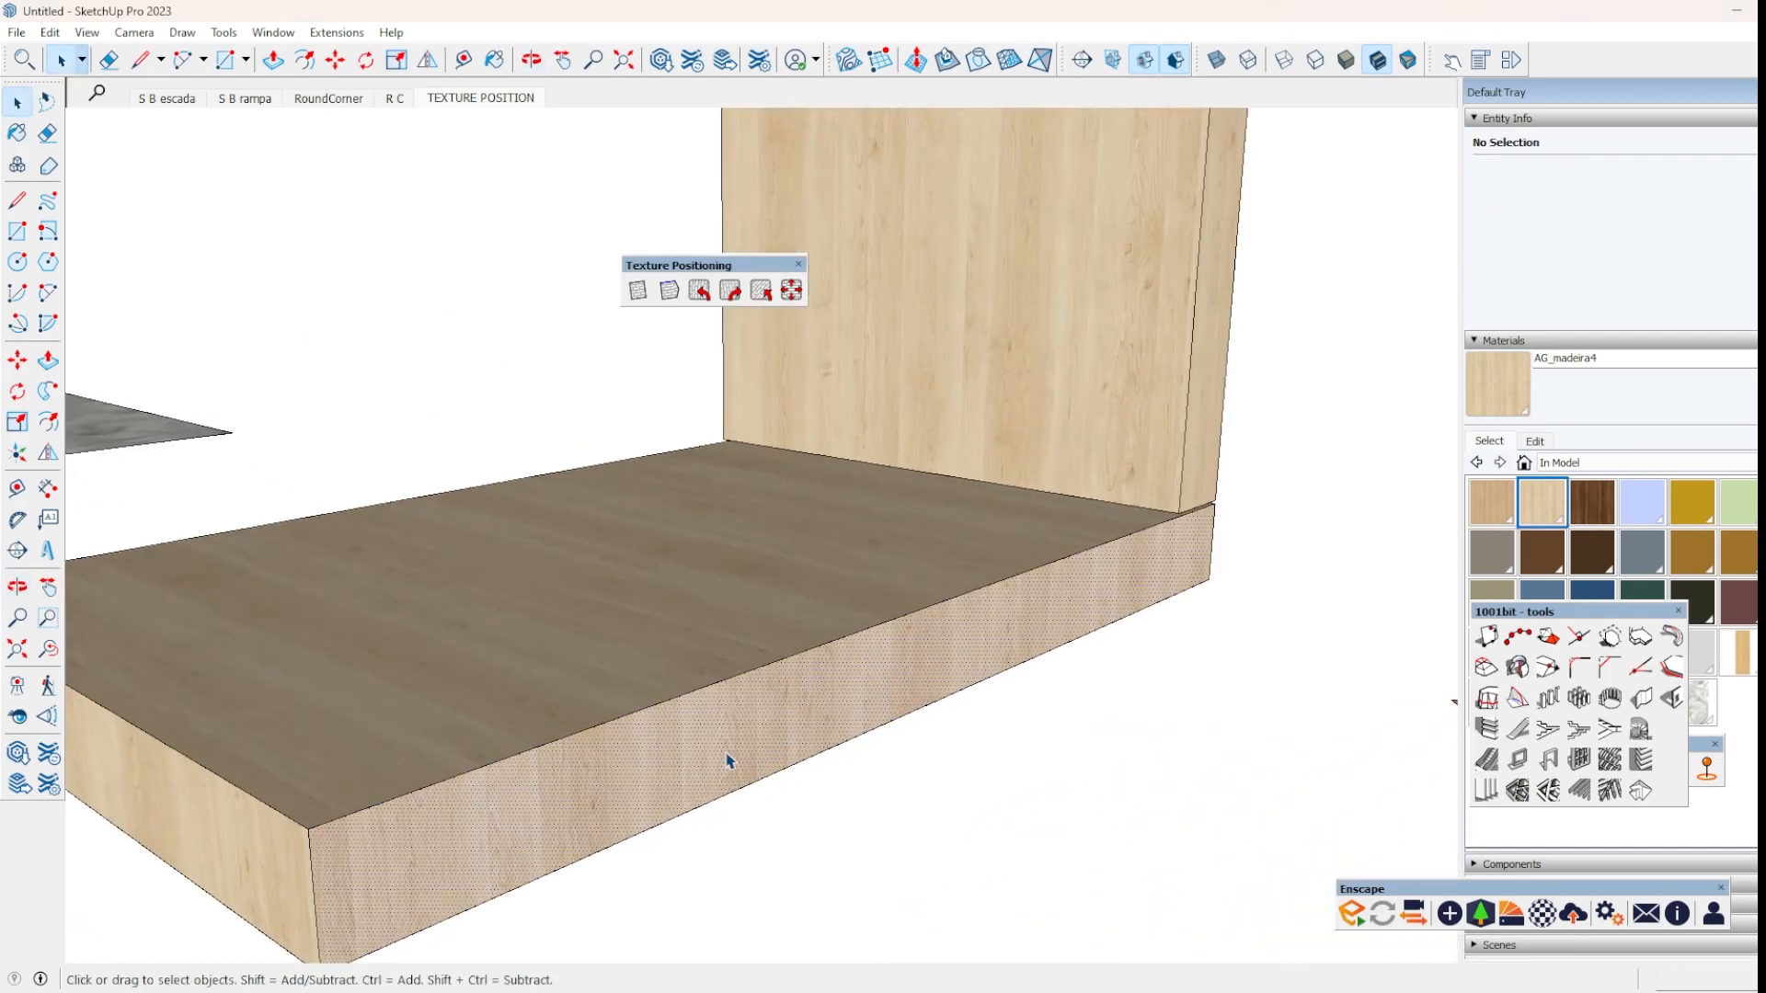
left_click(490, 812)
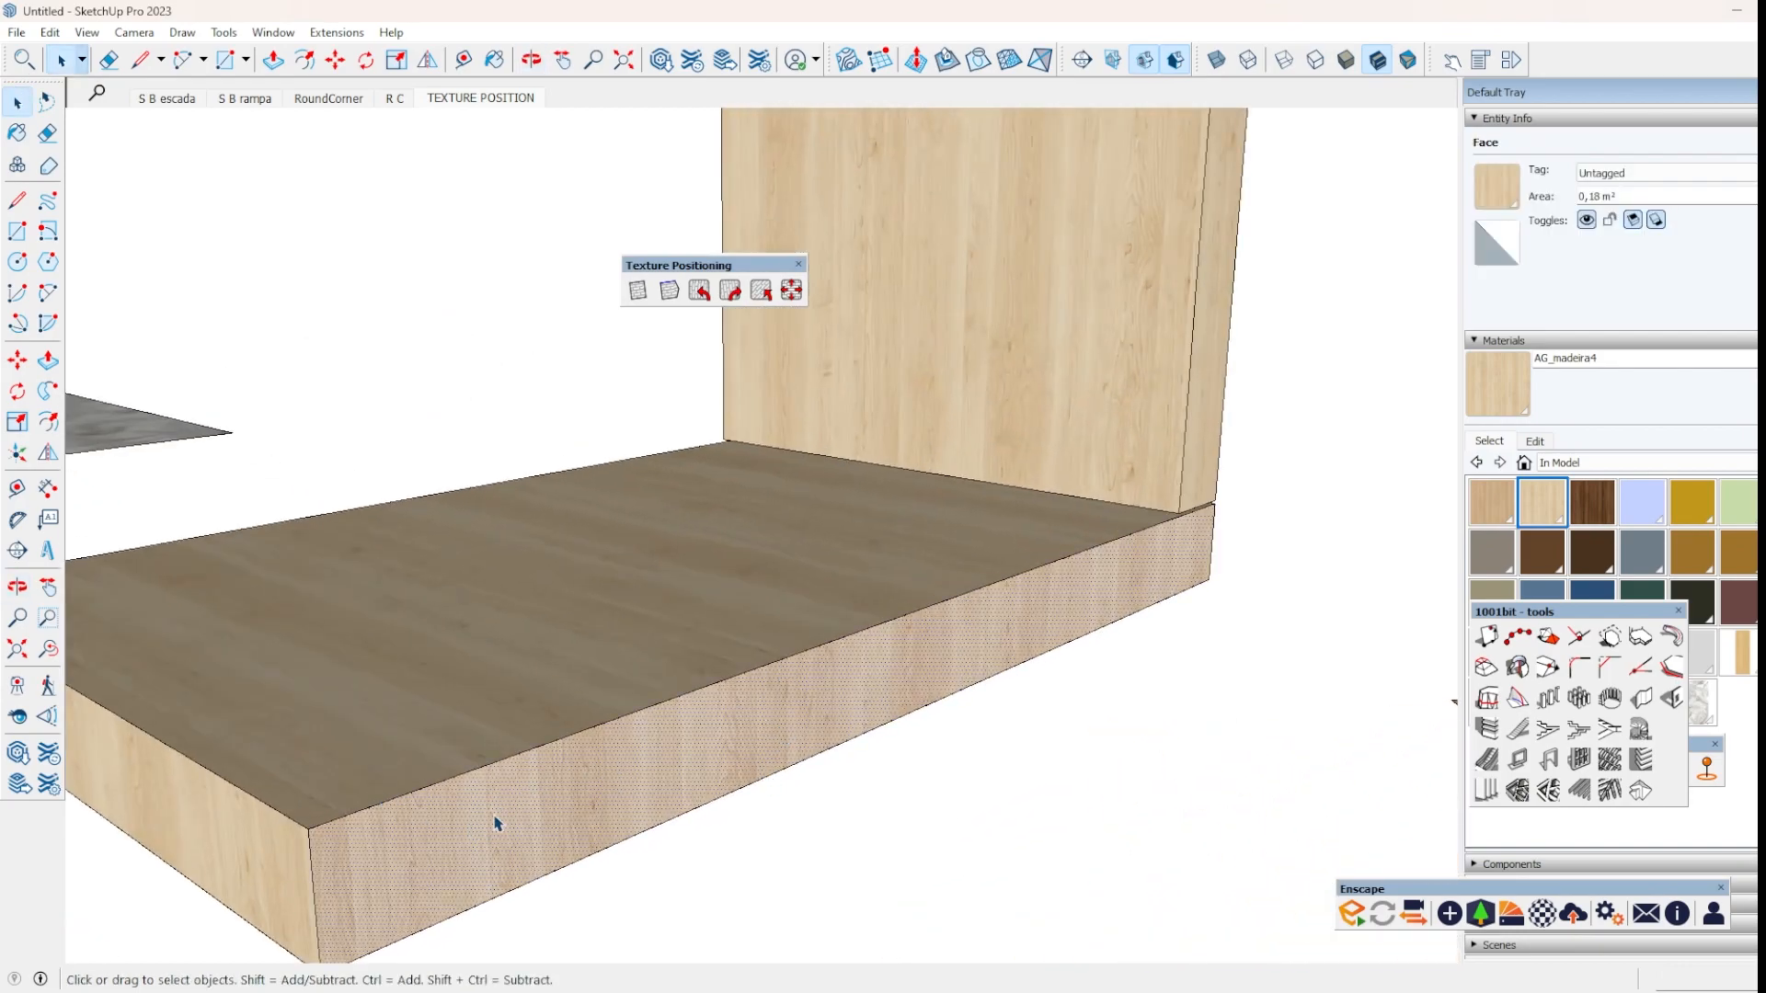
scroll(802, 726, "down", 3)
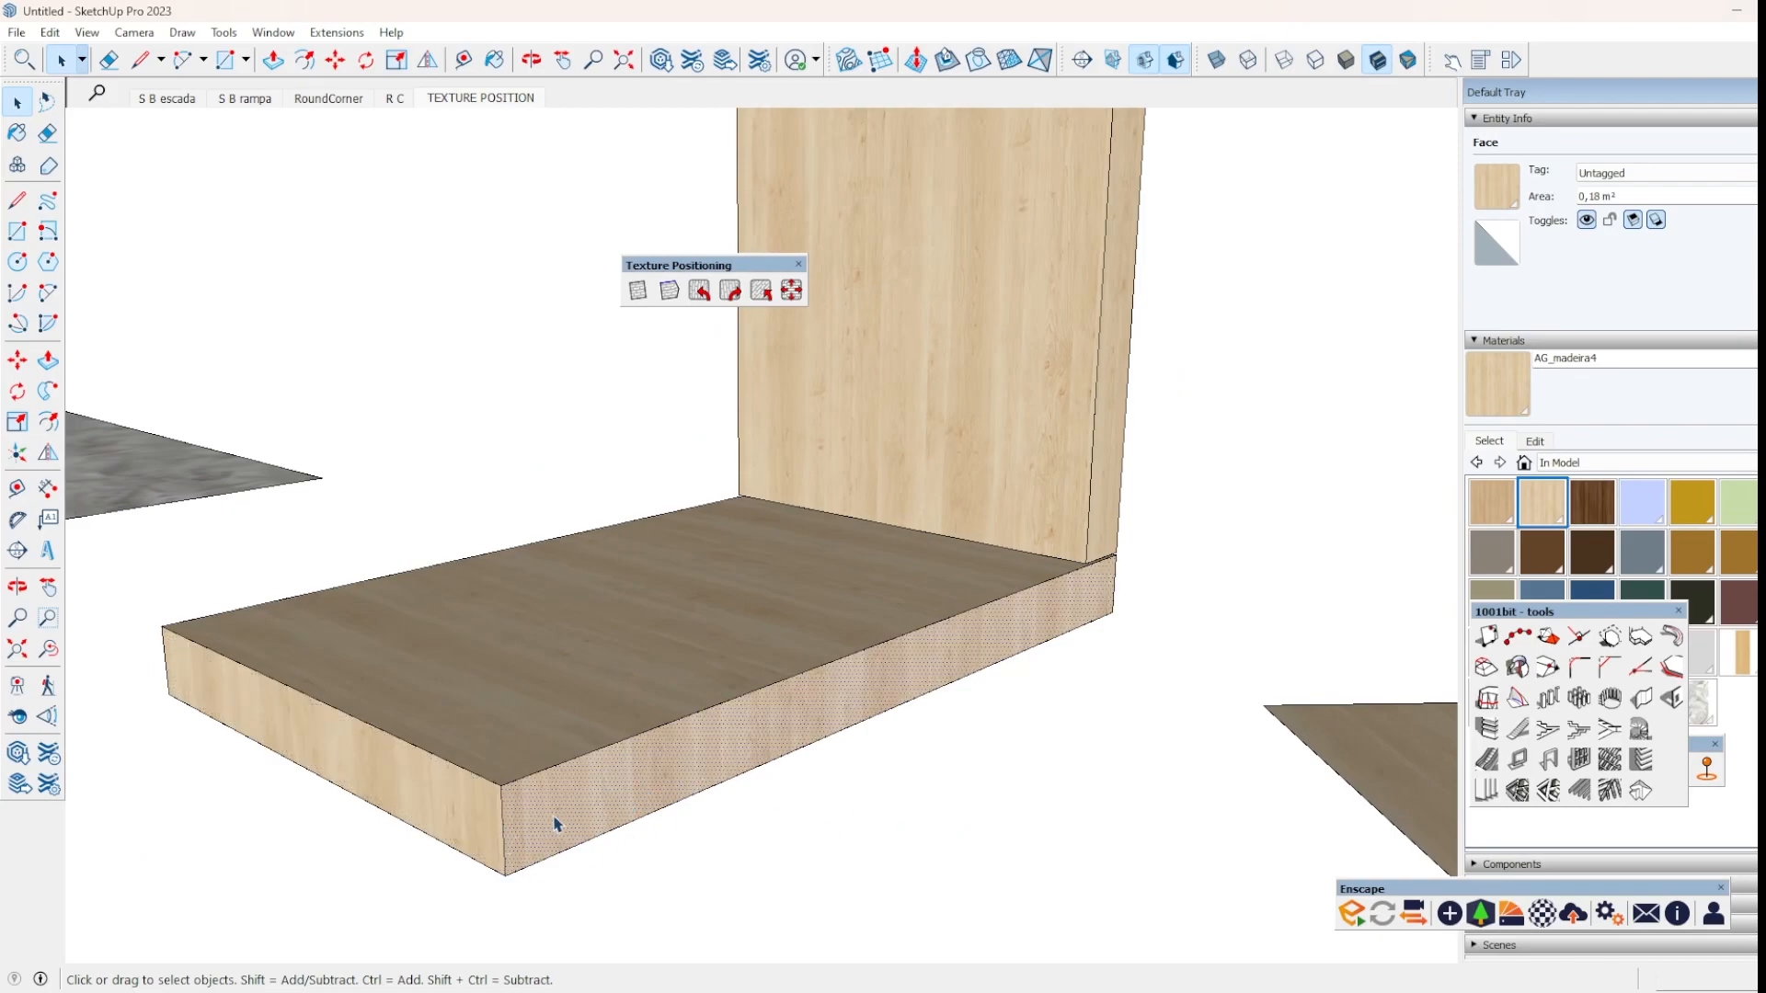
scroll(1026, 636, "down", 2)
middle_click_drag(974, 638, 752, 757)
Rotate the wood texture on the horizontal board's top face 90° counter-clockwise and then twice 90° clockwise.
left_click(741, 685)
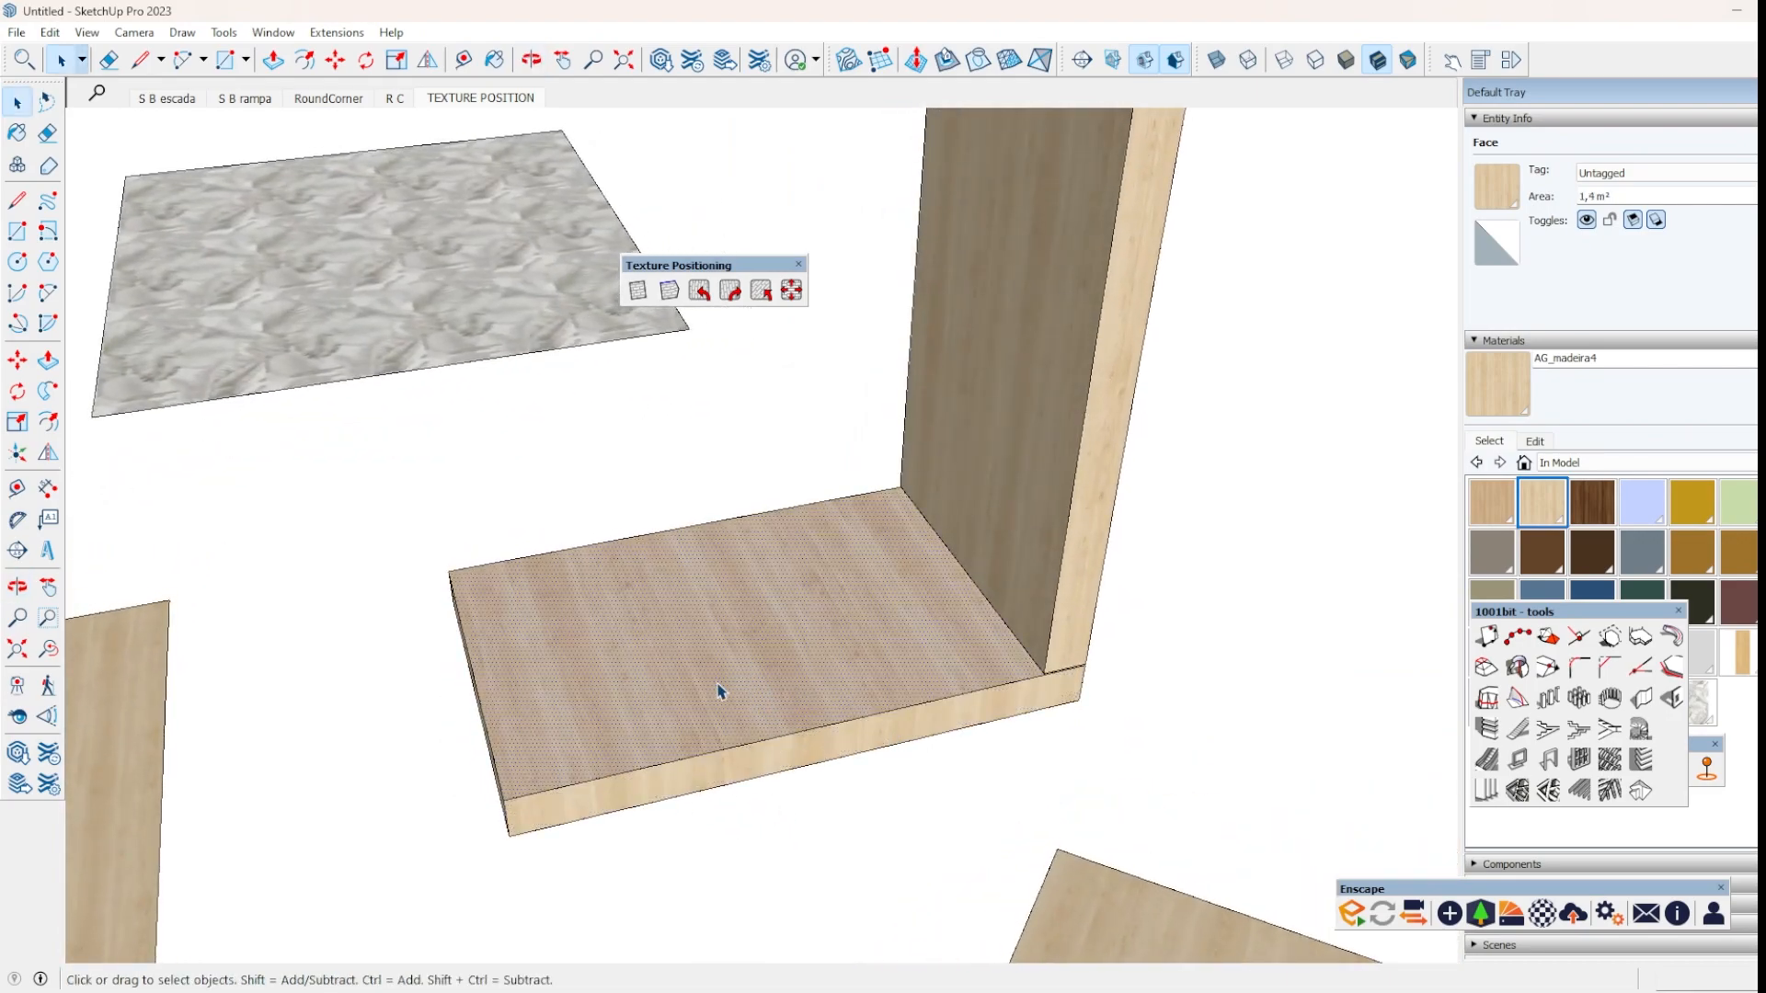
left_click(701, 292)
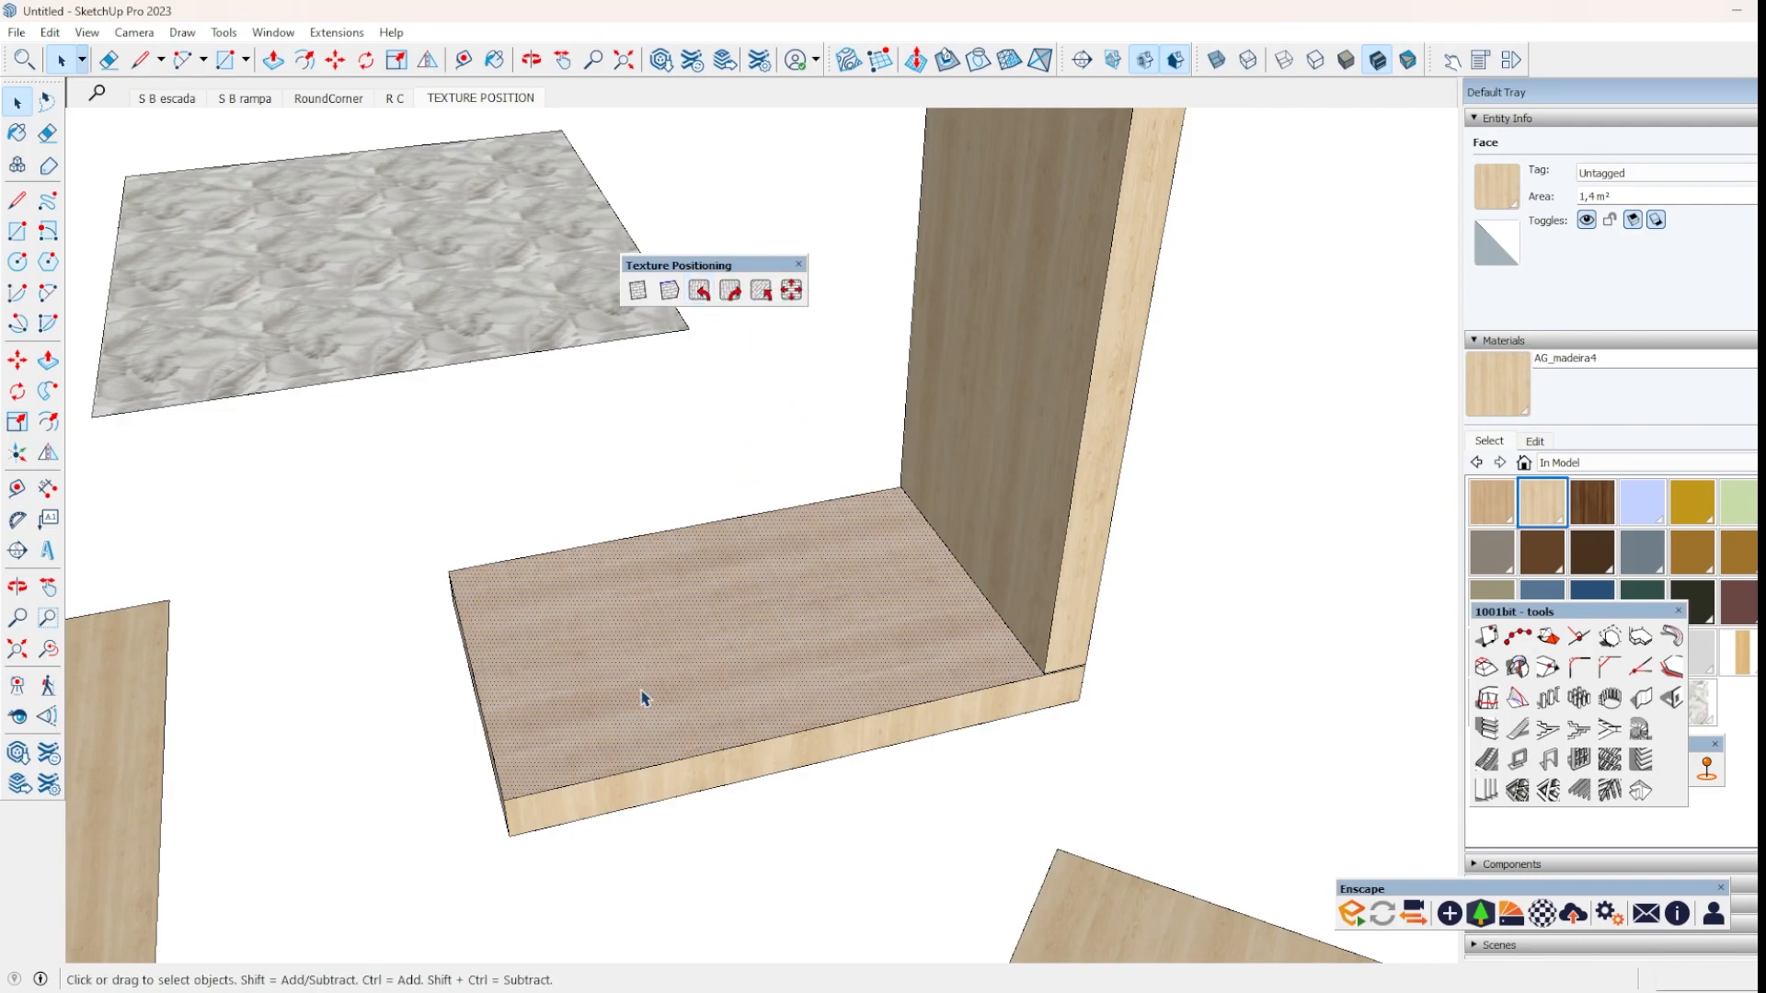
left_click(722, 294)
left_click(728, 295)
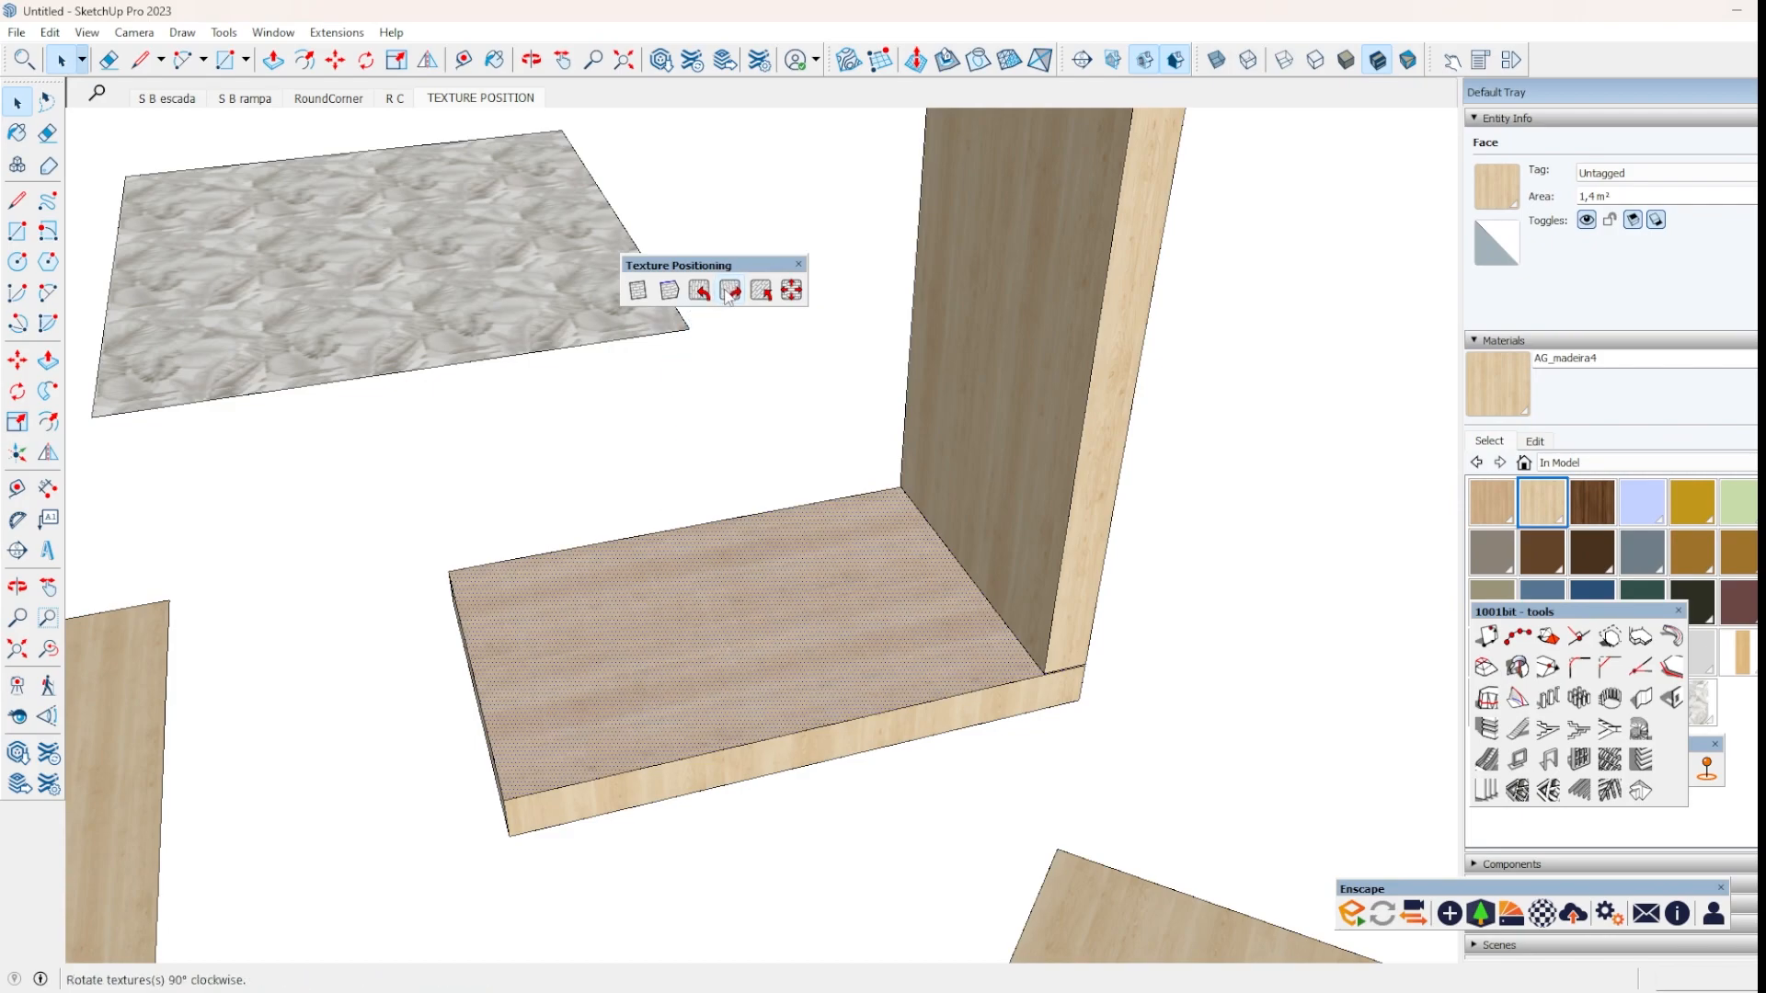
Rotate the wood texture 90° clockwise on the horizontal board's long edge and on its short end face.
left_click(801, 759)
middle_click_drag(650, 825, 903, 591)
scroll(864, 655, "up", 5)
left_click(730, 291)
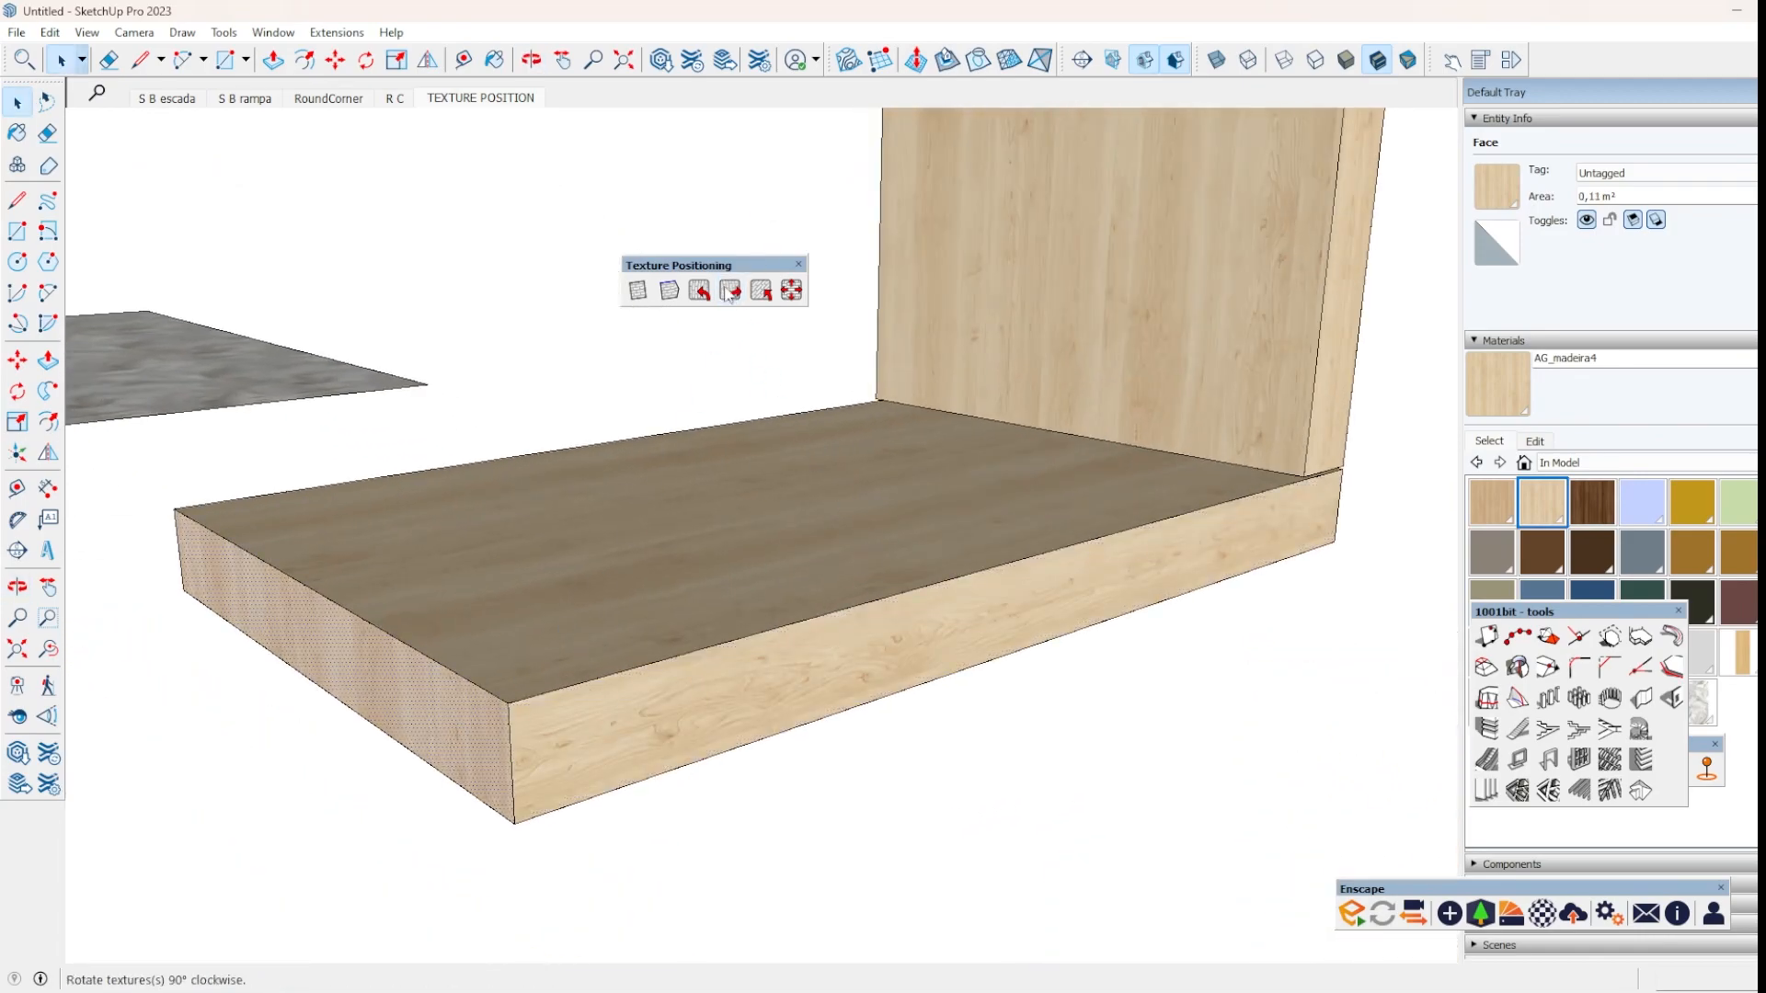
left_click(474, 732)
middle_click_drag(473, 731, 355, 809)
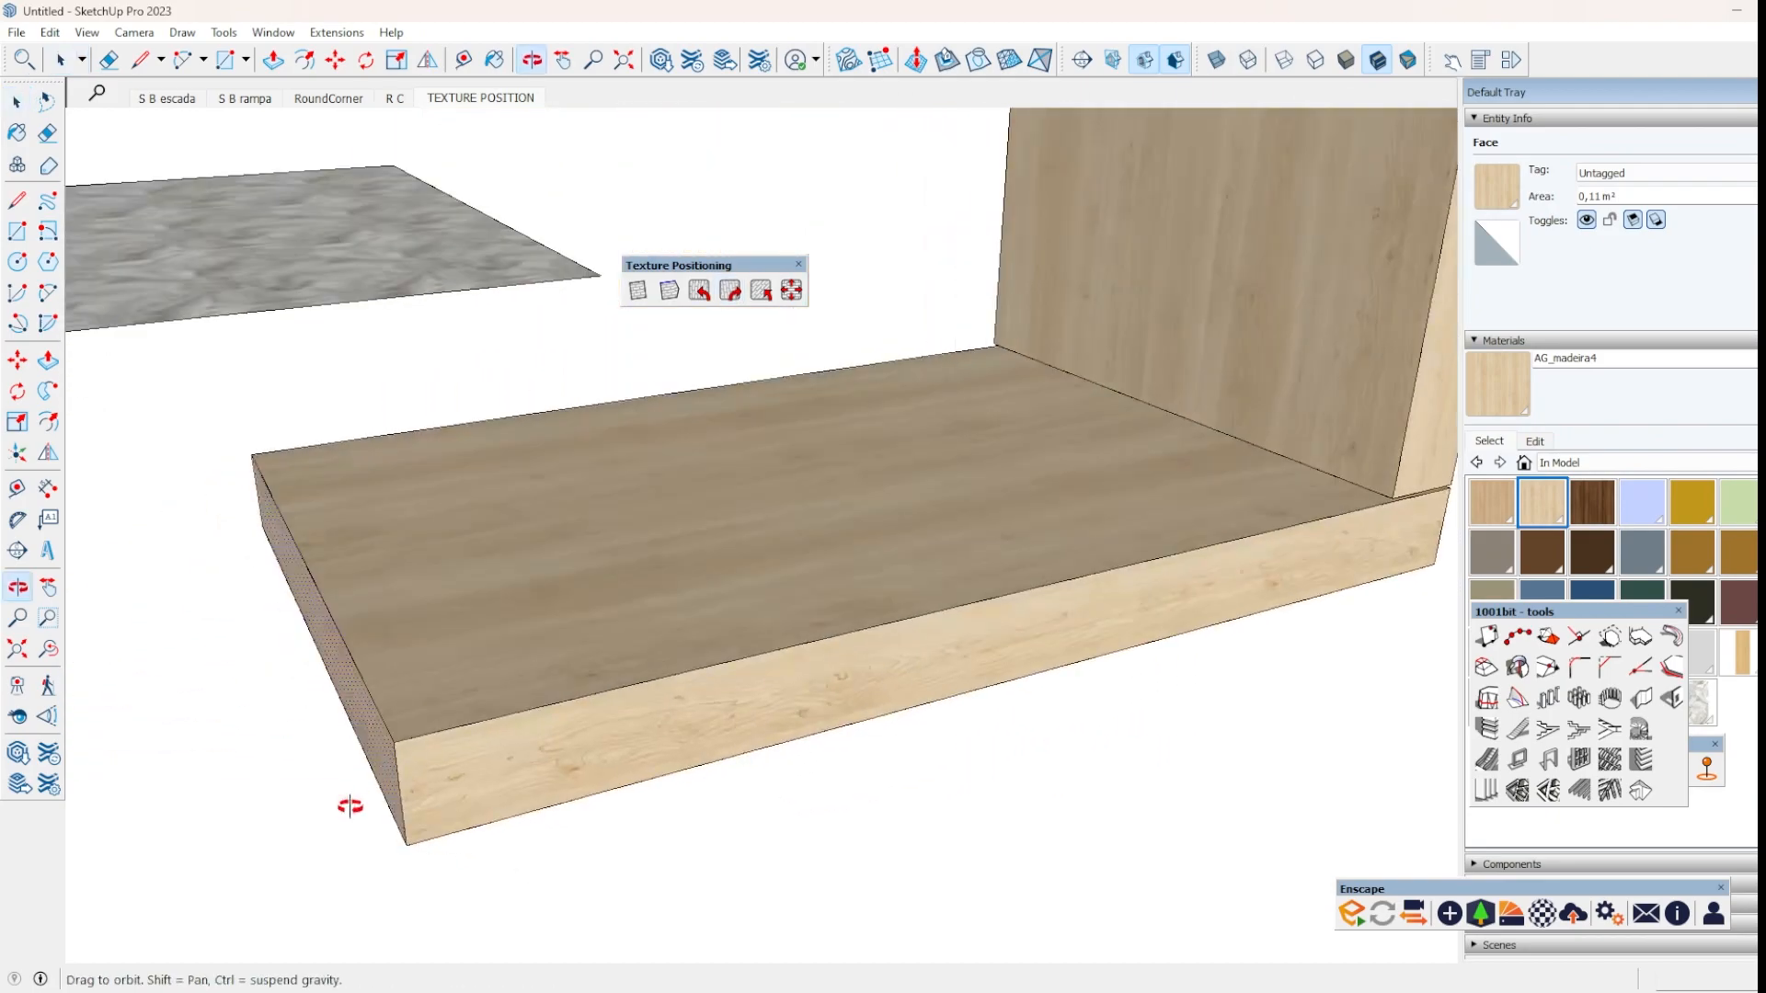
Rotate the wood texture on the horizontal board's top face by a custom angle of 5° and clear the selection.
scroll(690, 690, "down", 4)
middle_click_drag(685, 690, 860, 603)
left_click(860, 604)
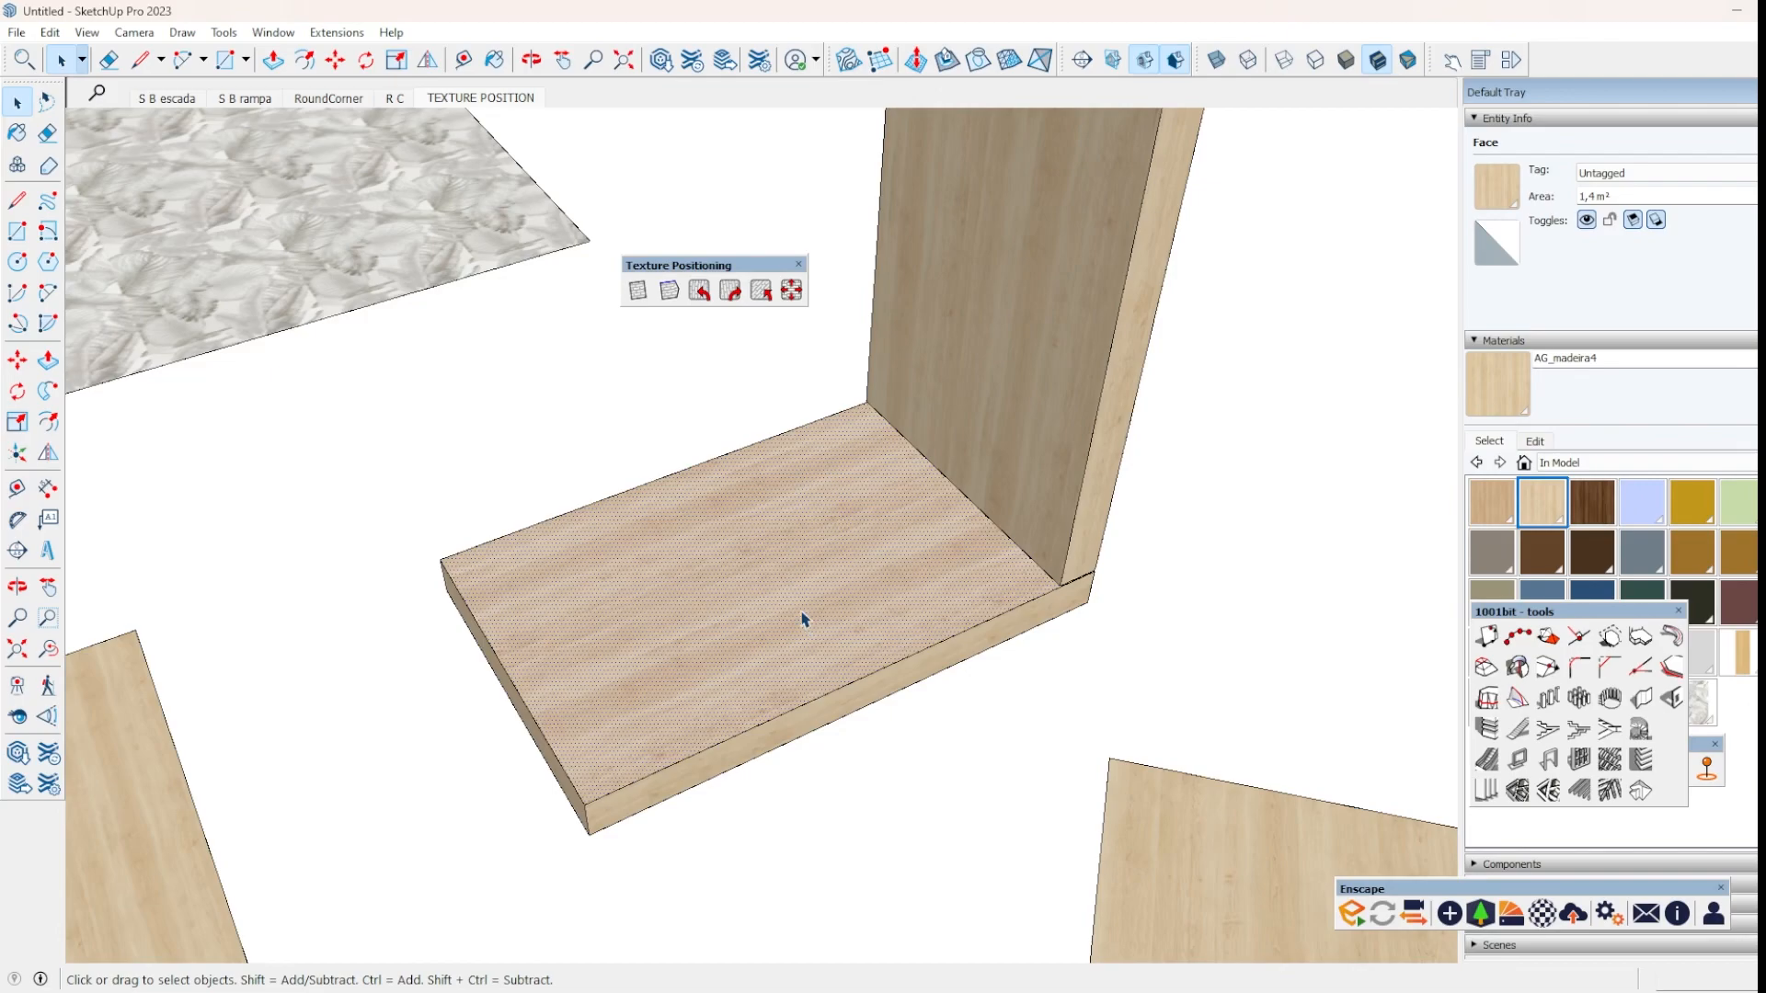
left_click(762, 302)
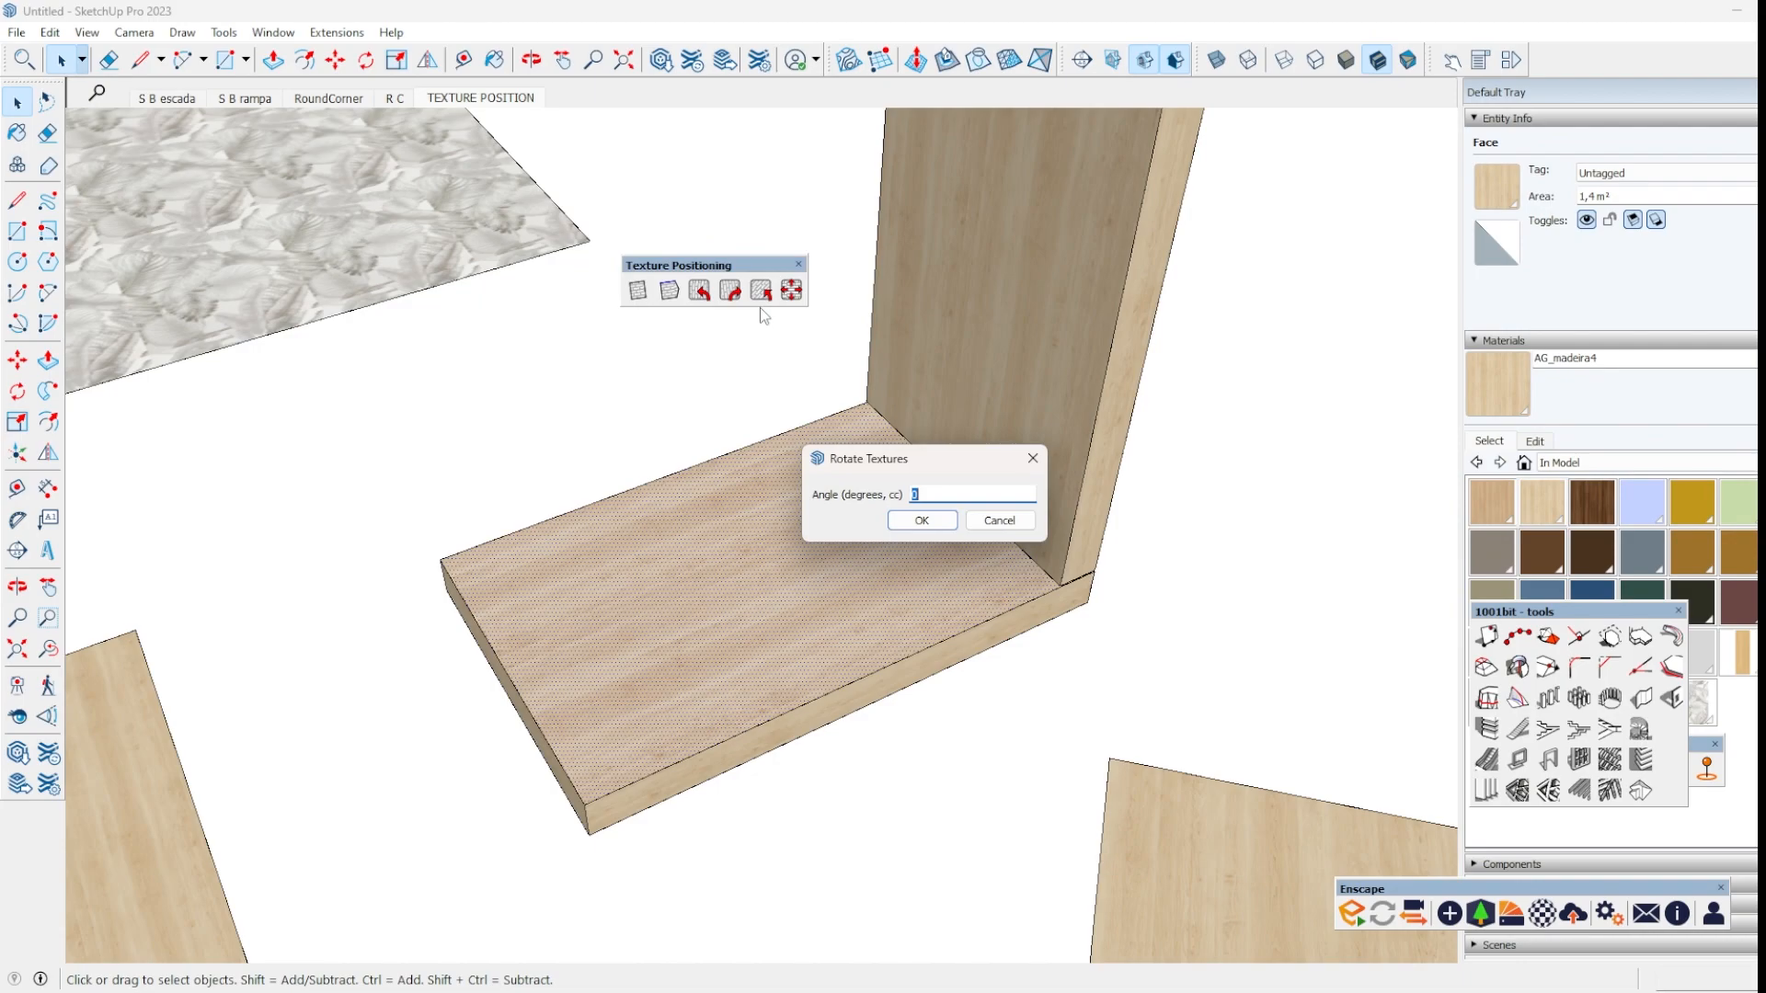
type("5")
left_click(923, 521)
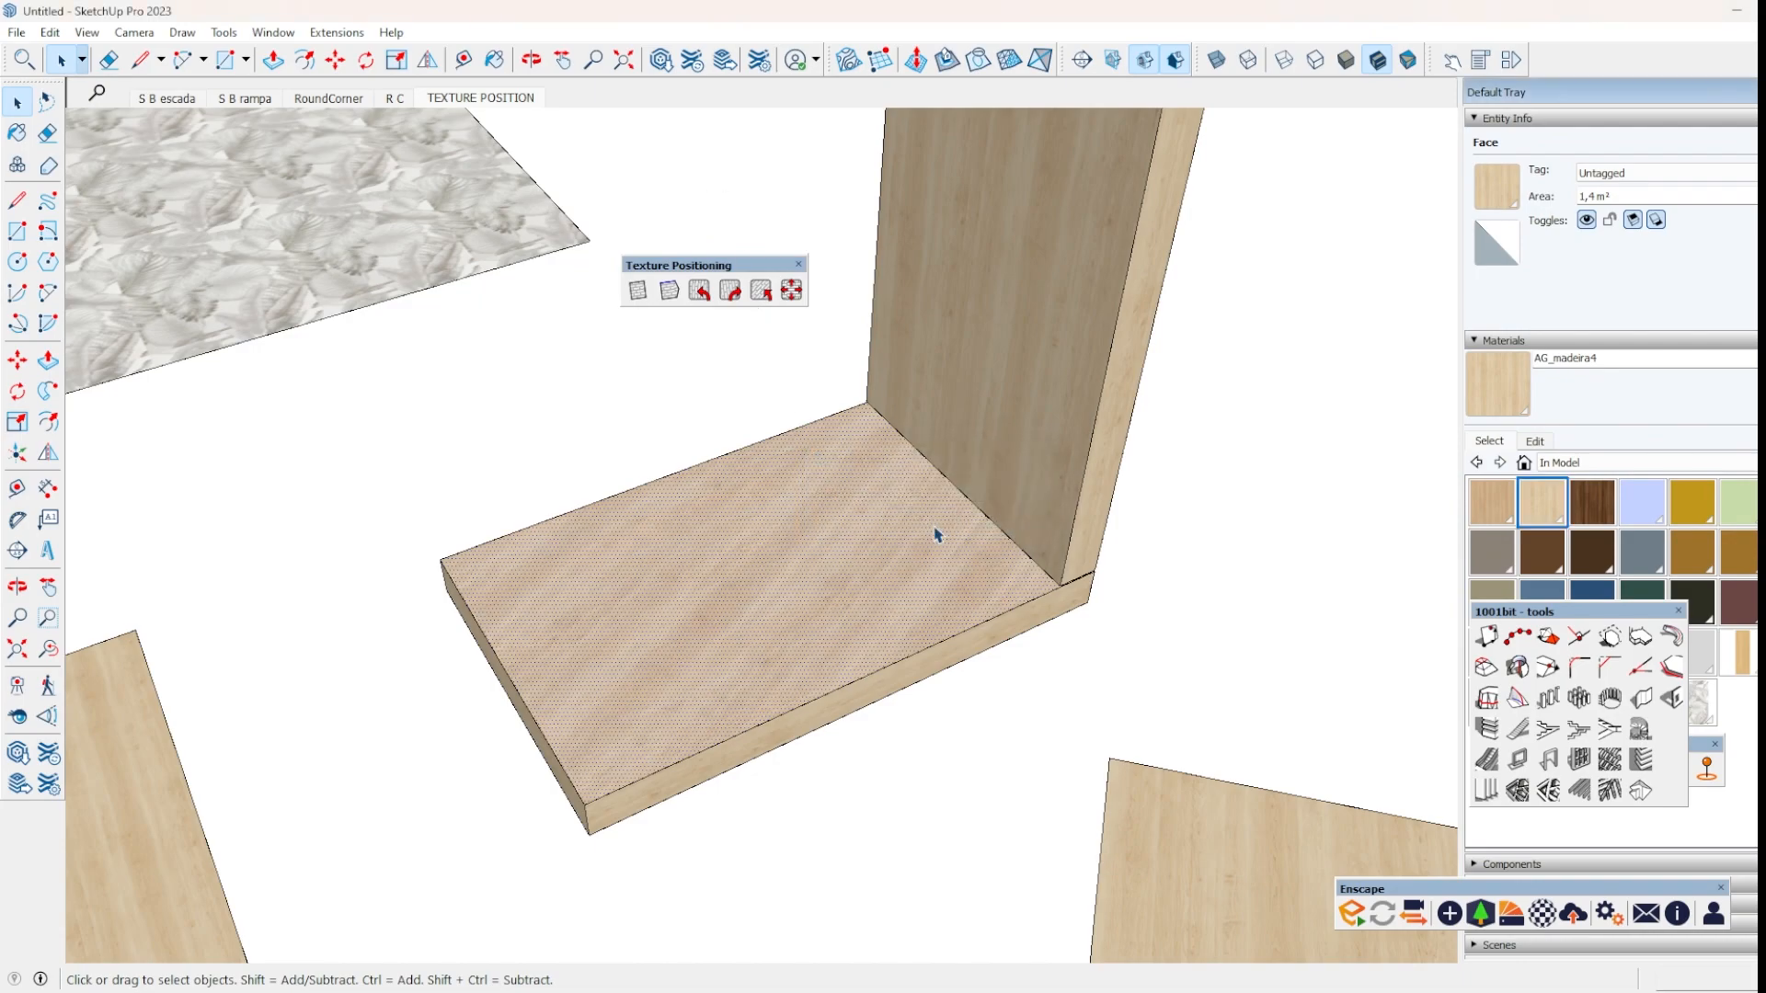
scroll(942, 570, "up", 4)
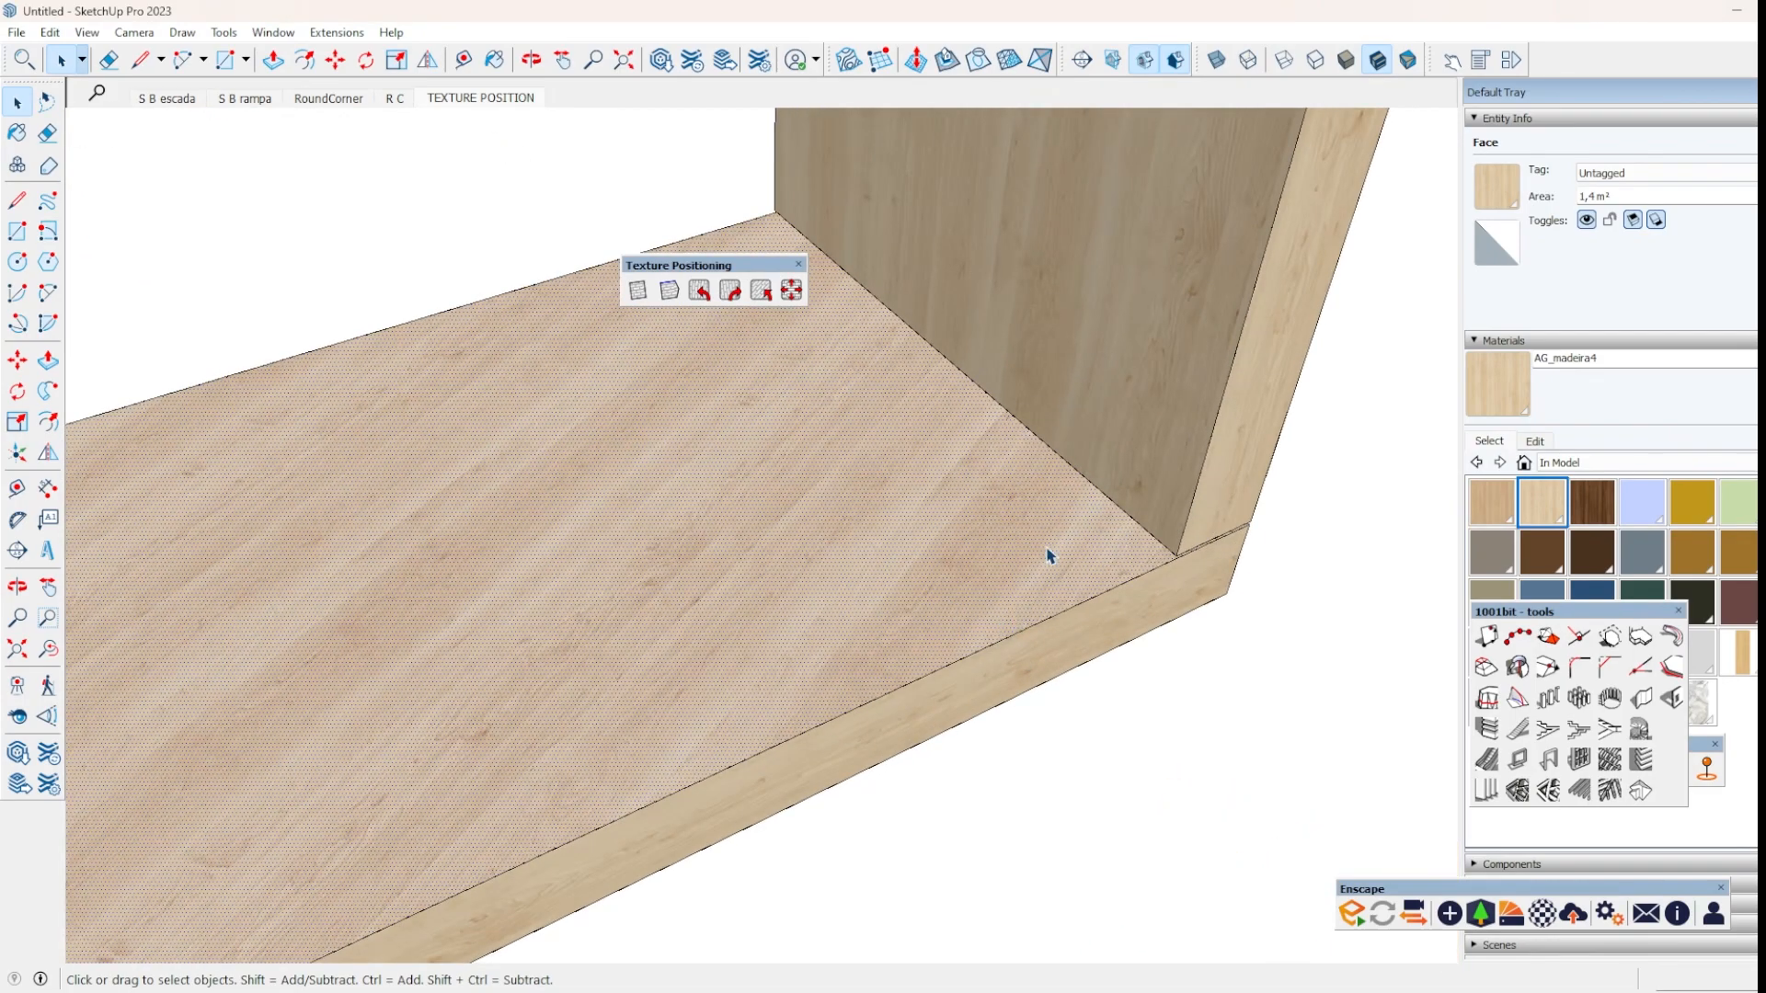
scroll(1039, 566, "down", 4)
left_click(1266, 705)
middle_click_drag(1250, 706, 1023, 796)
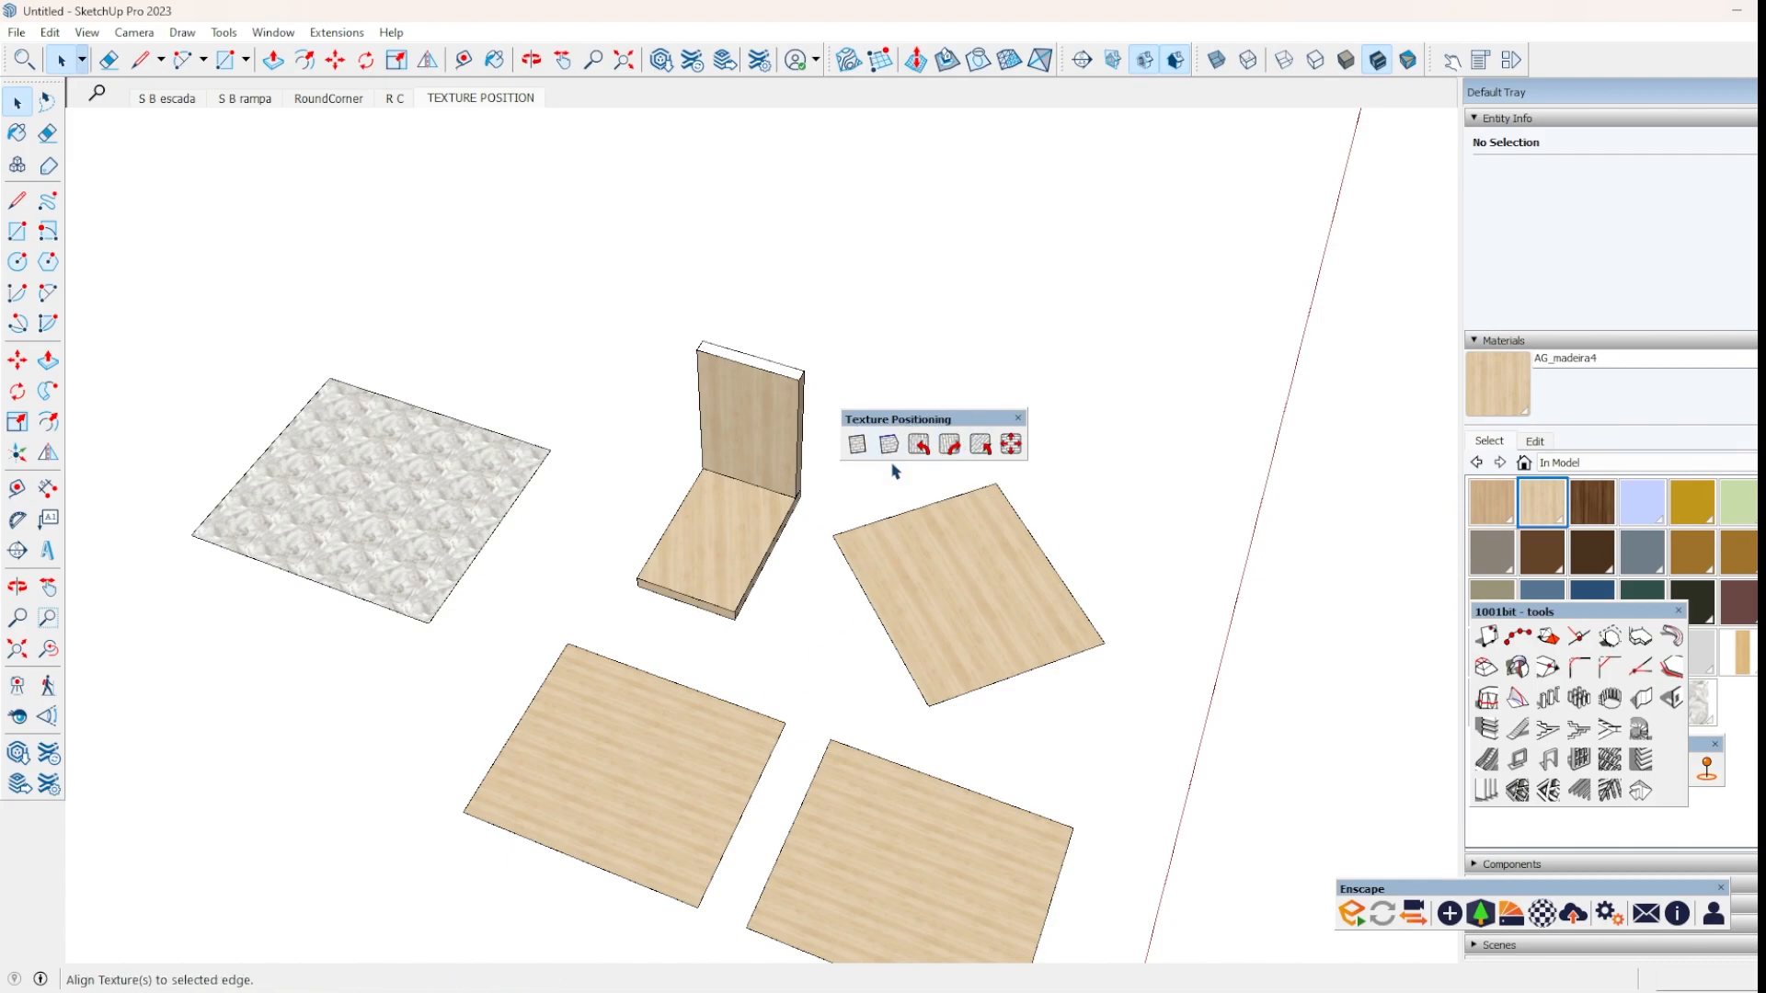
Move the Texture Positioning tools aside and place the 1001bit tools above an empty area of the model.
left_click_drag(943, 423, 795, 549)
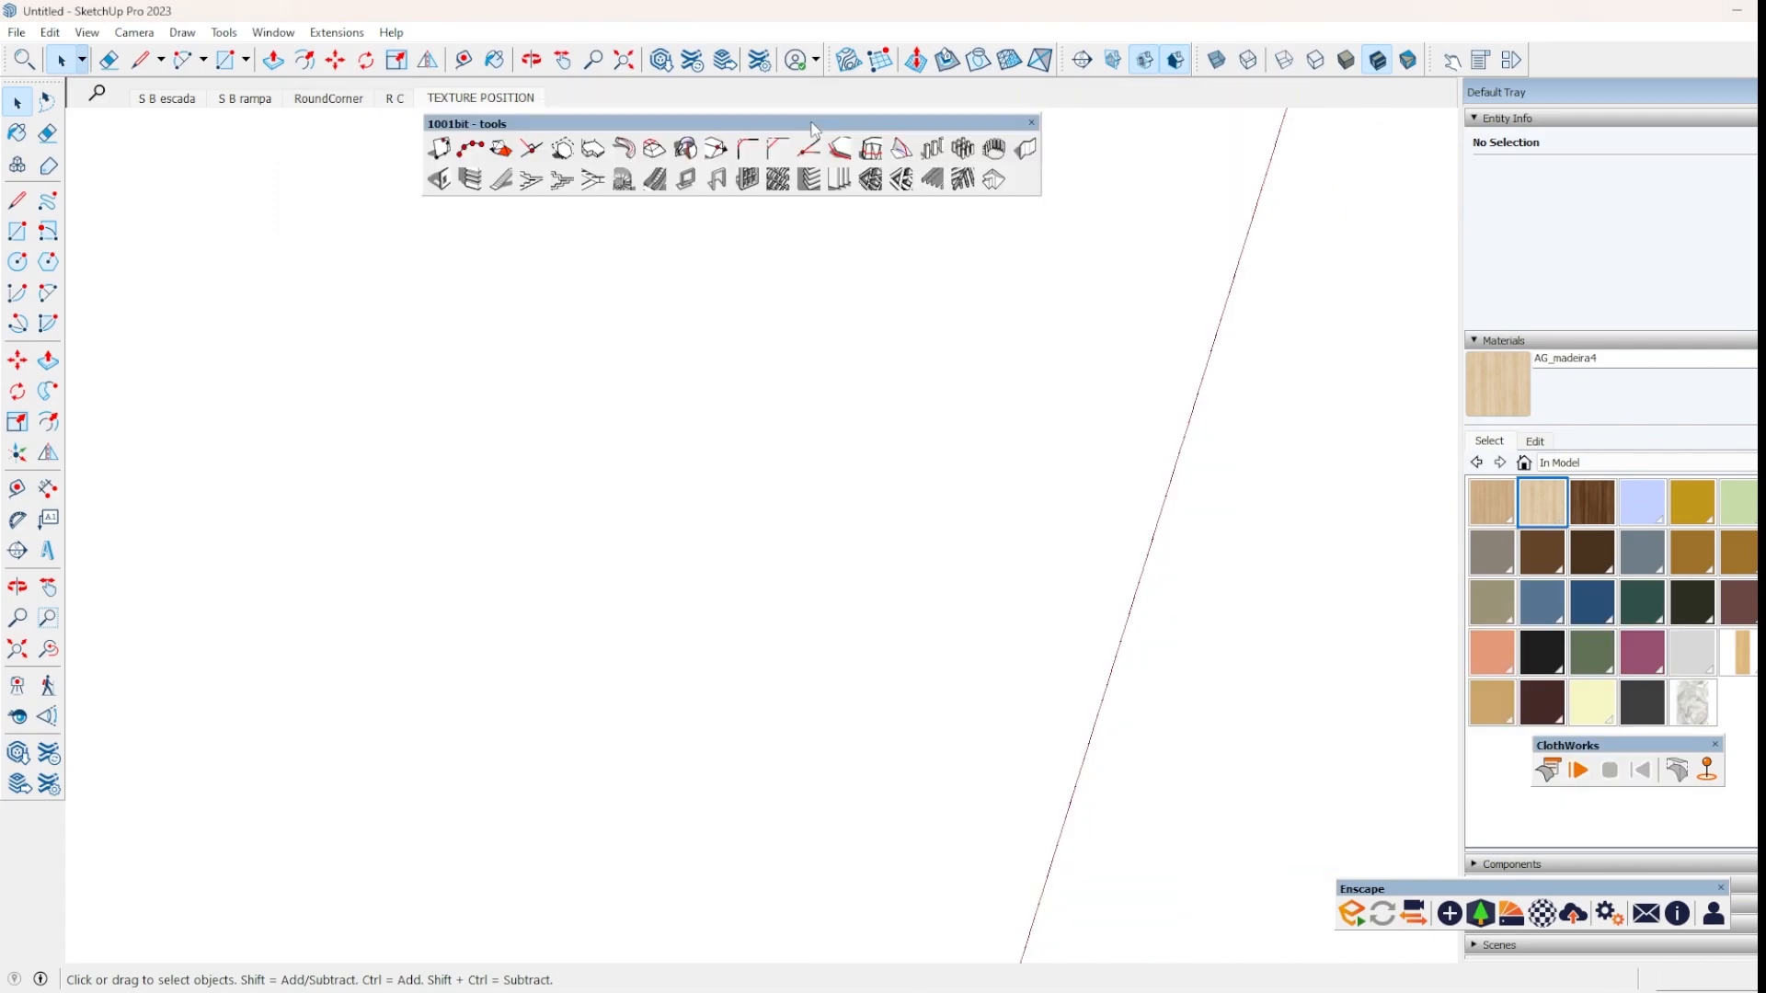
left_click_drag(817, 125, 846, 253)
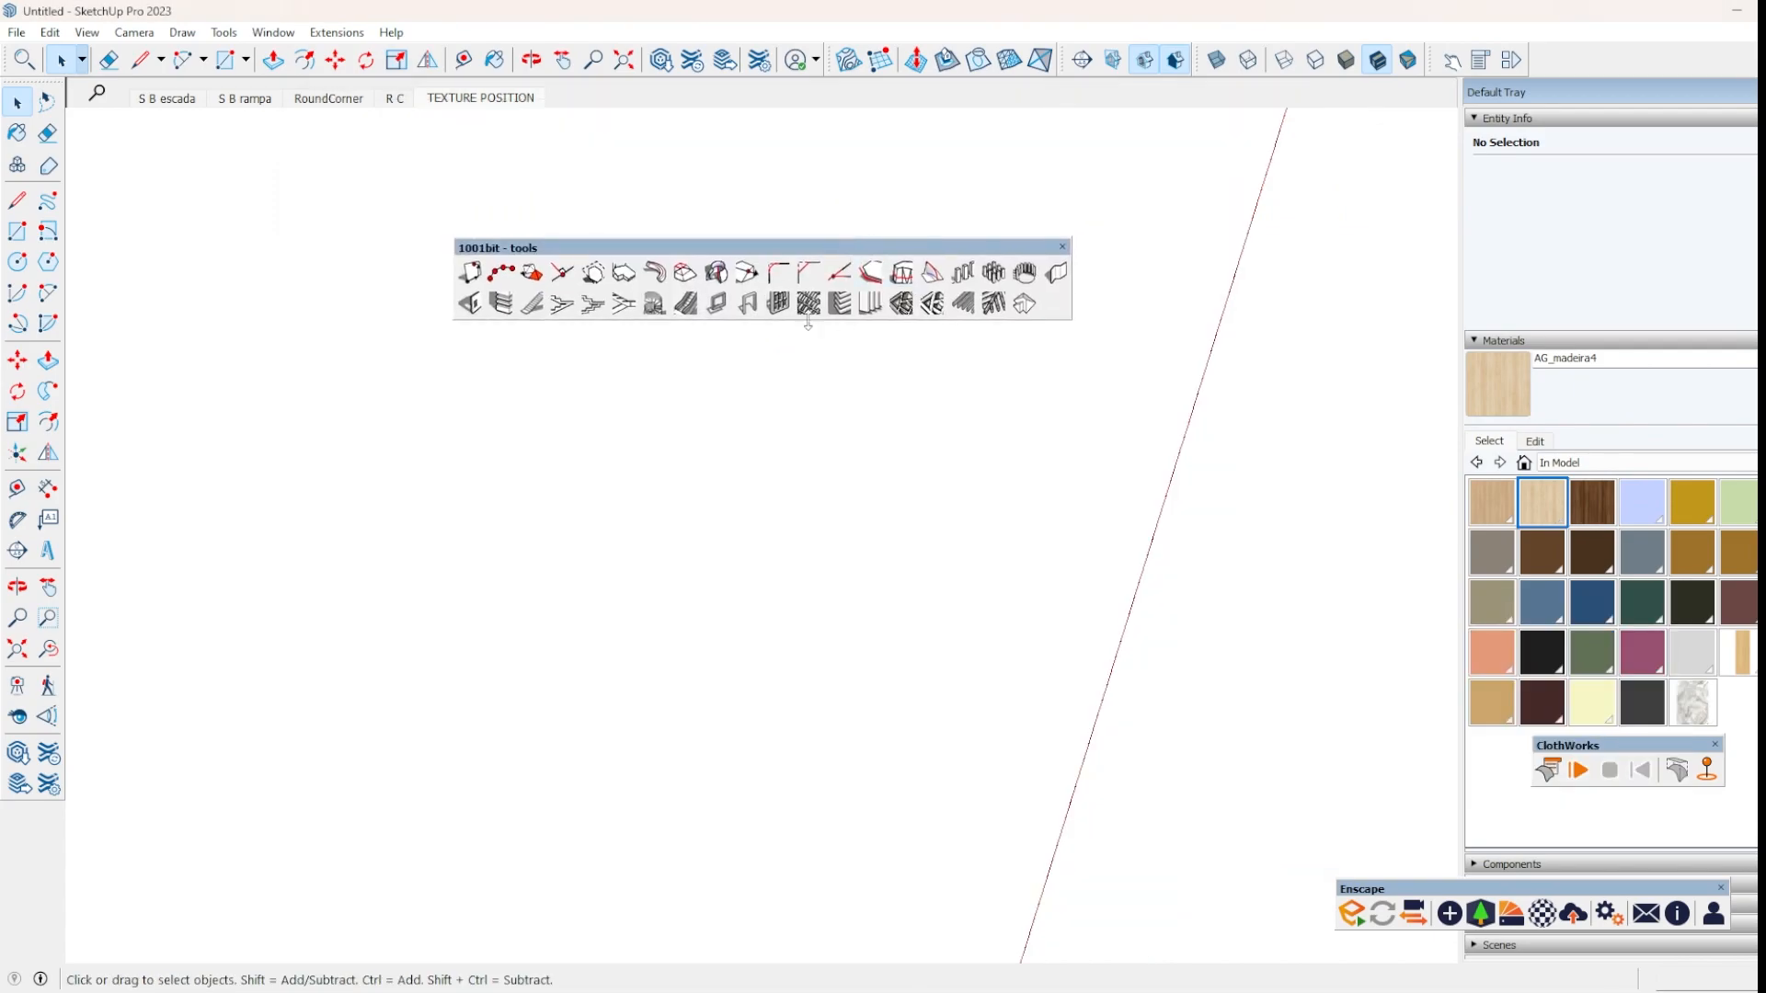
left_click_drag(551, 247, 638, 292)
left_click_drag(789, 292, 708, 293)
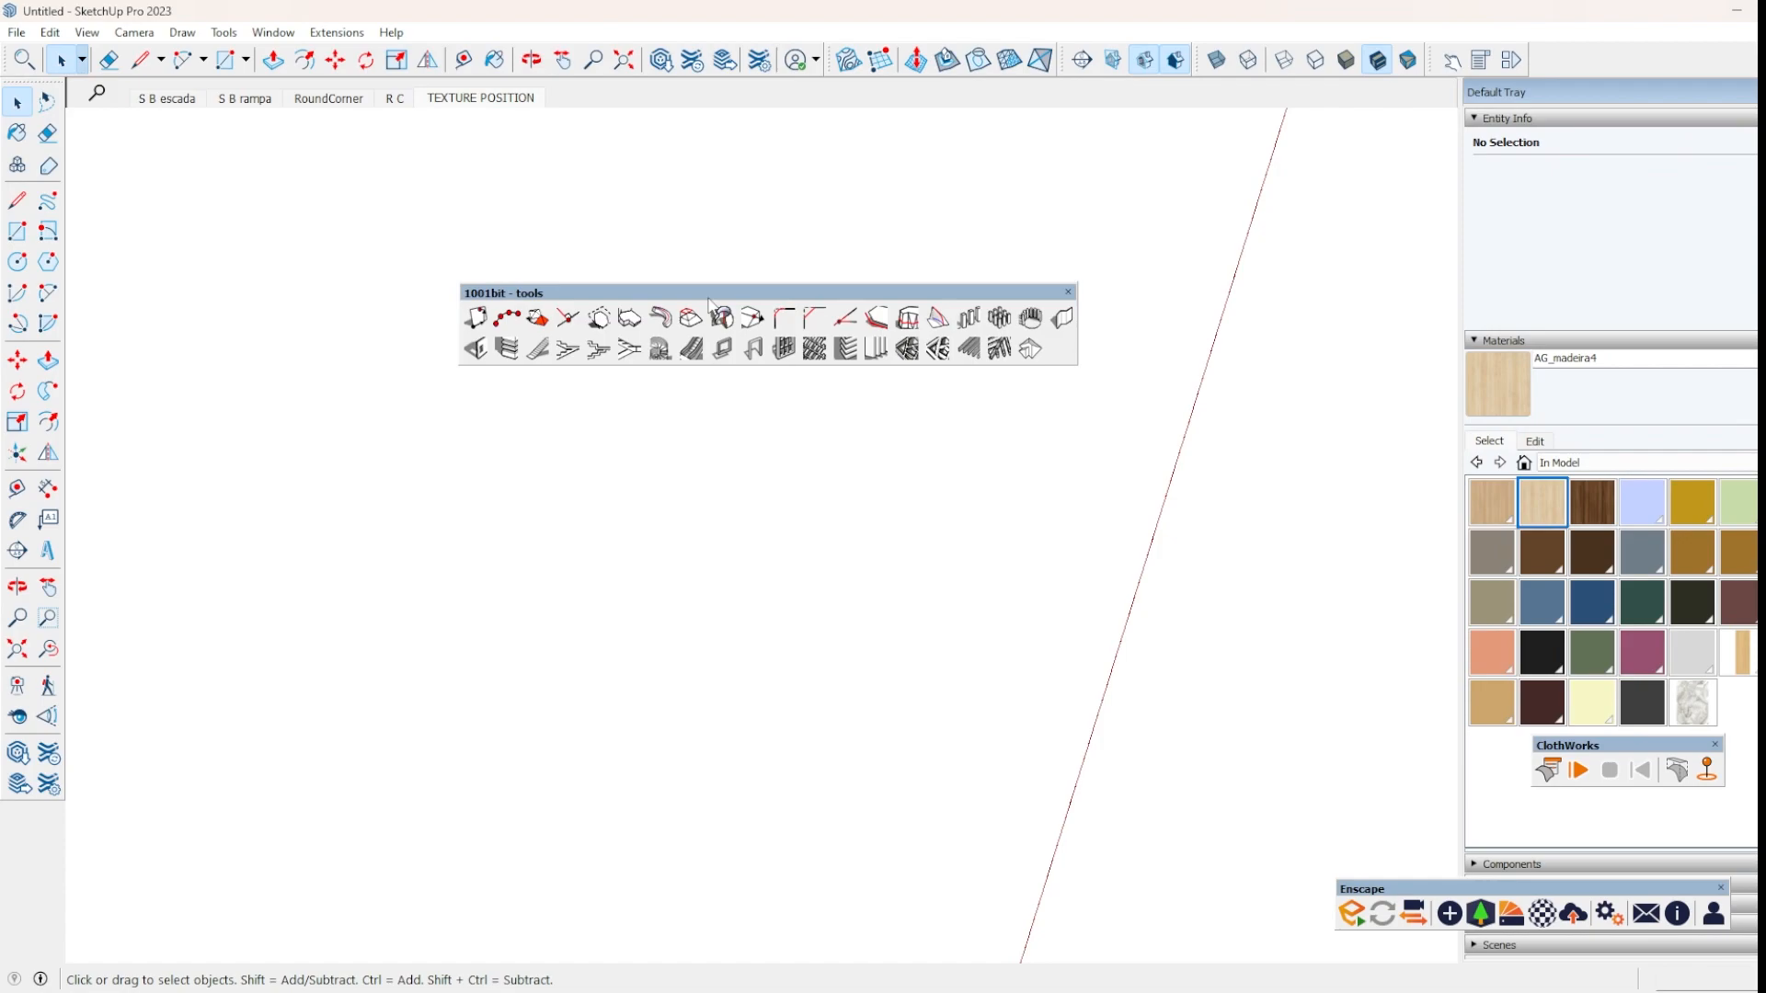
Start a 1001bit vertical wall with right alignment, 0.20 m thickness and 2.80 m height, built as a group.
left_click(1063, 319)
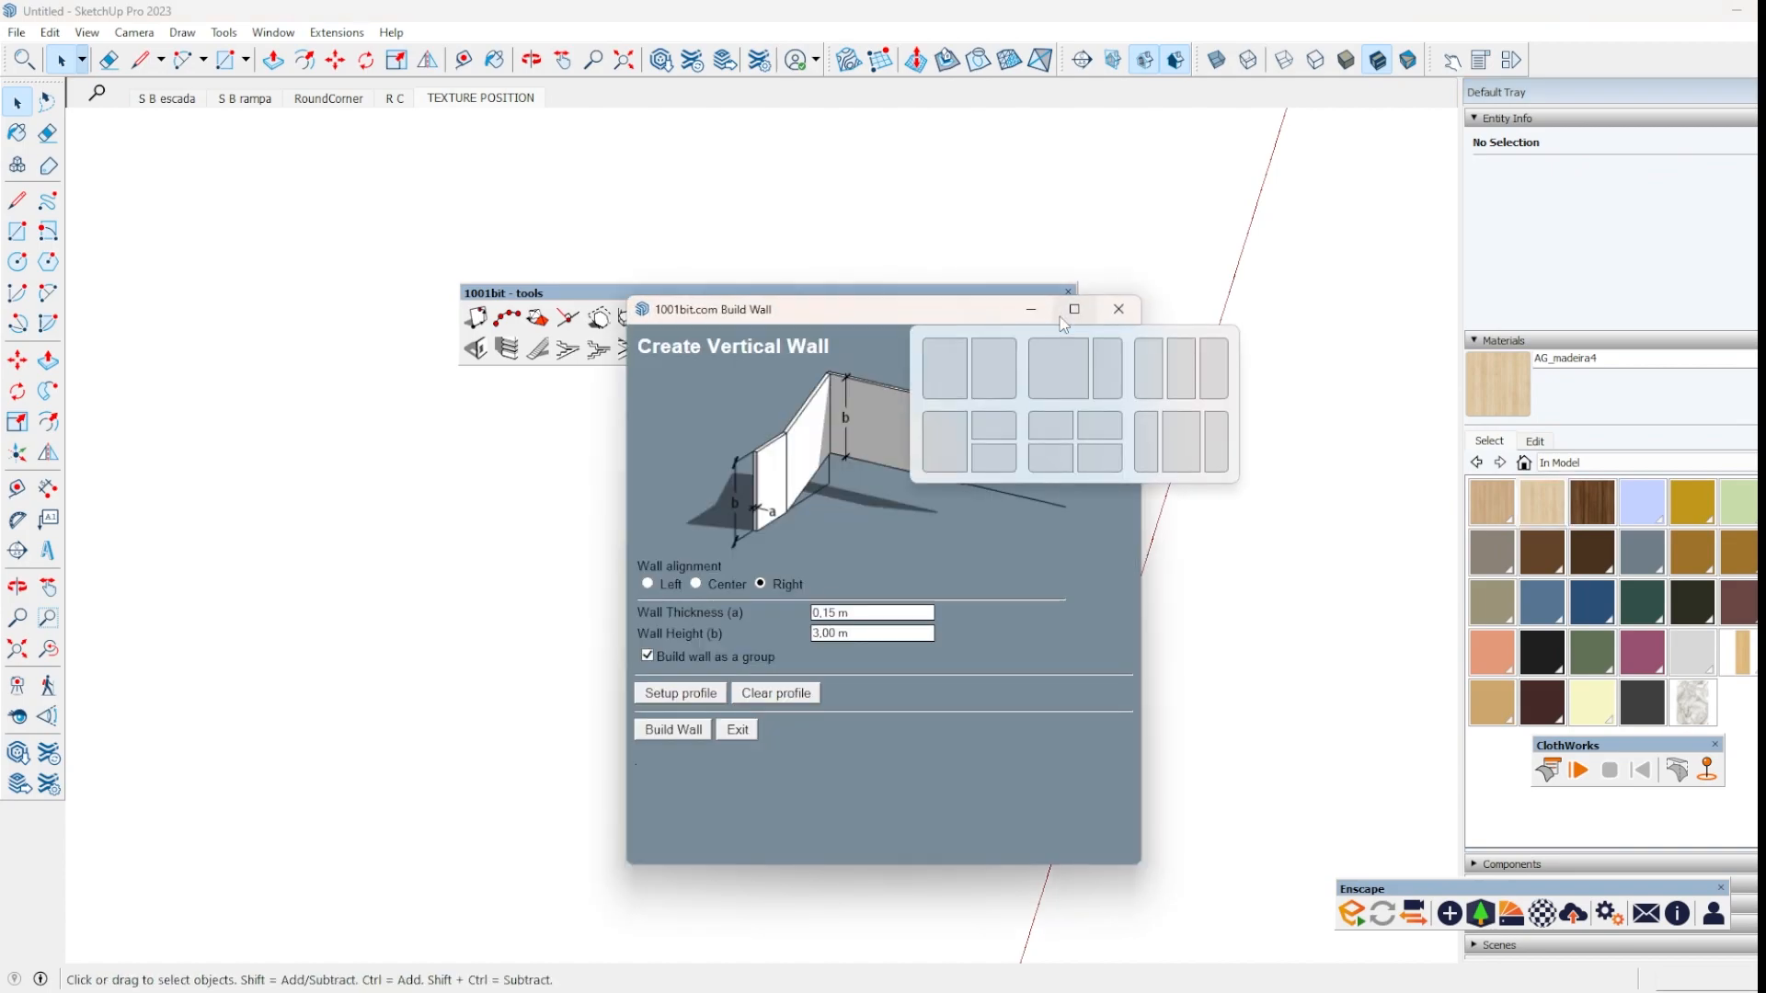
left_click_drag(964, 306, 879, 359)
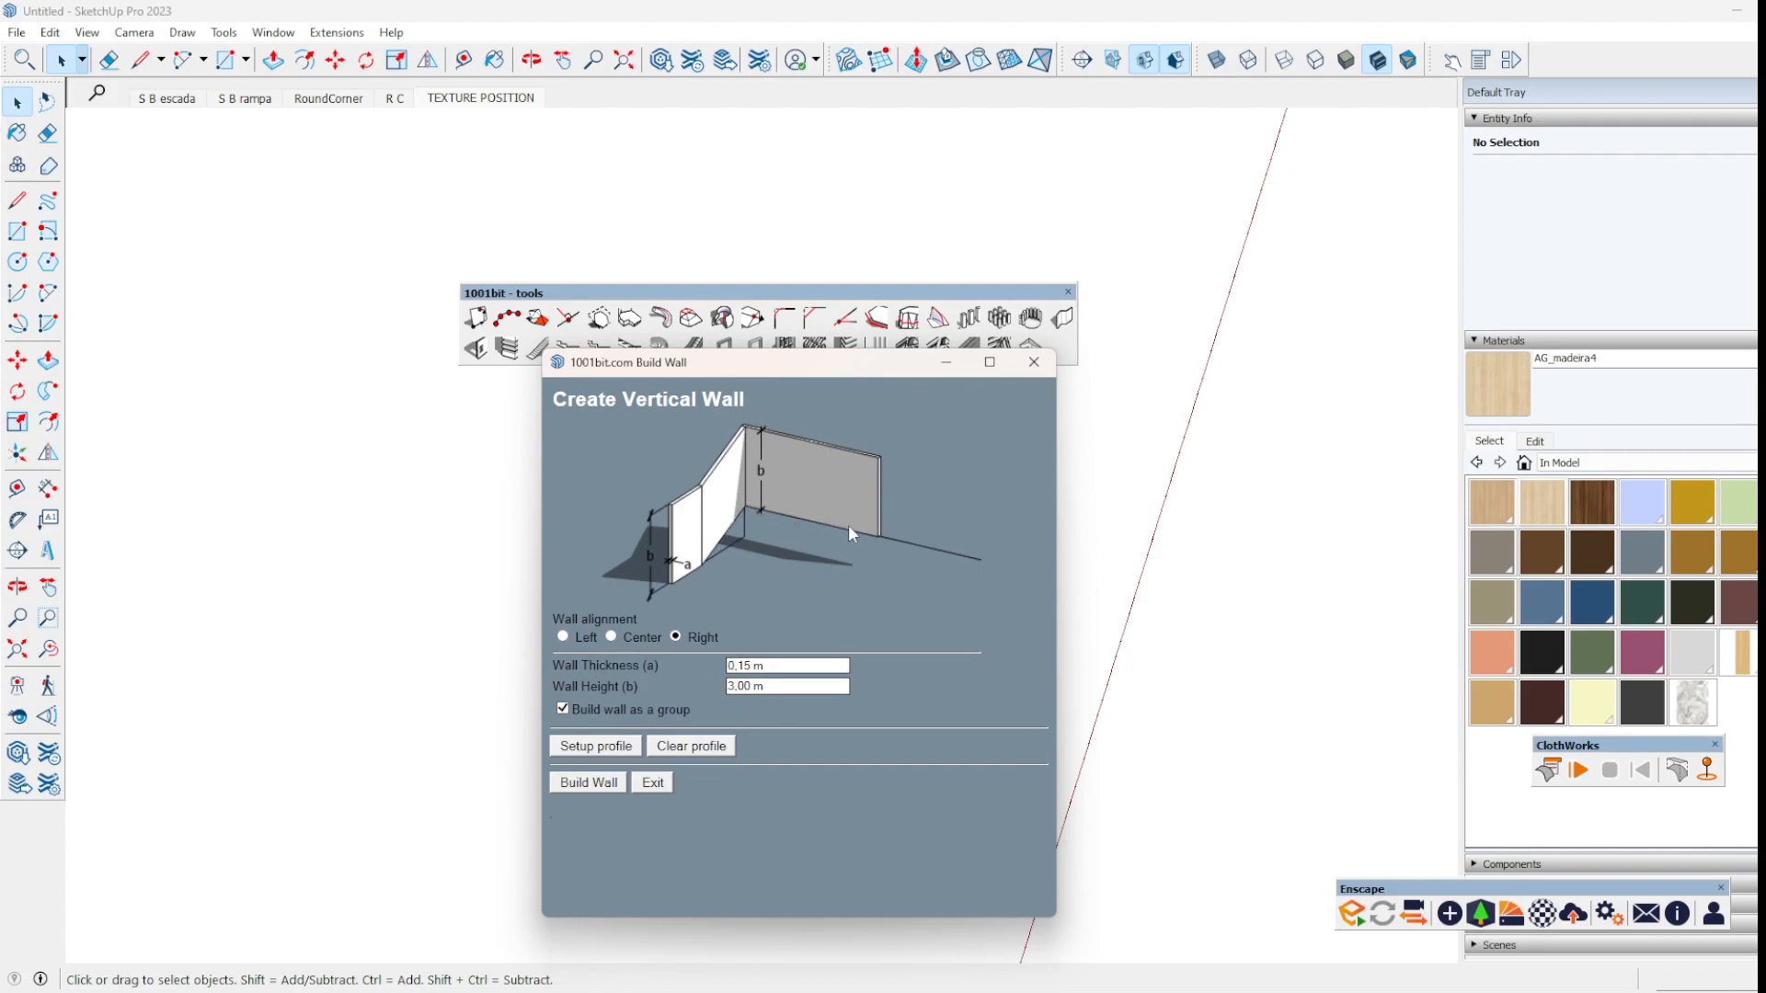
triple_click(746, 666)
left_click(753, 667)
left_click_drag(751, 666, 738, 668)
type("20")
triple_click(739, 686)
left_click(738, 688)
key("BackSpace")
type("2")
key("BackSpace")
type("8")
left_click(589, 783)
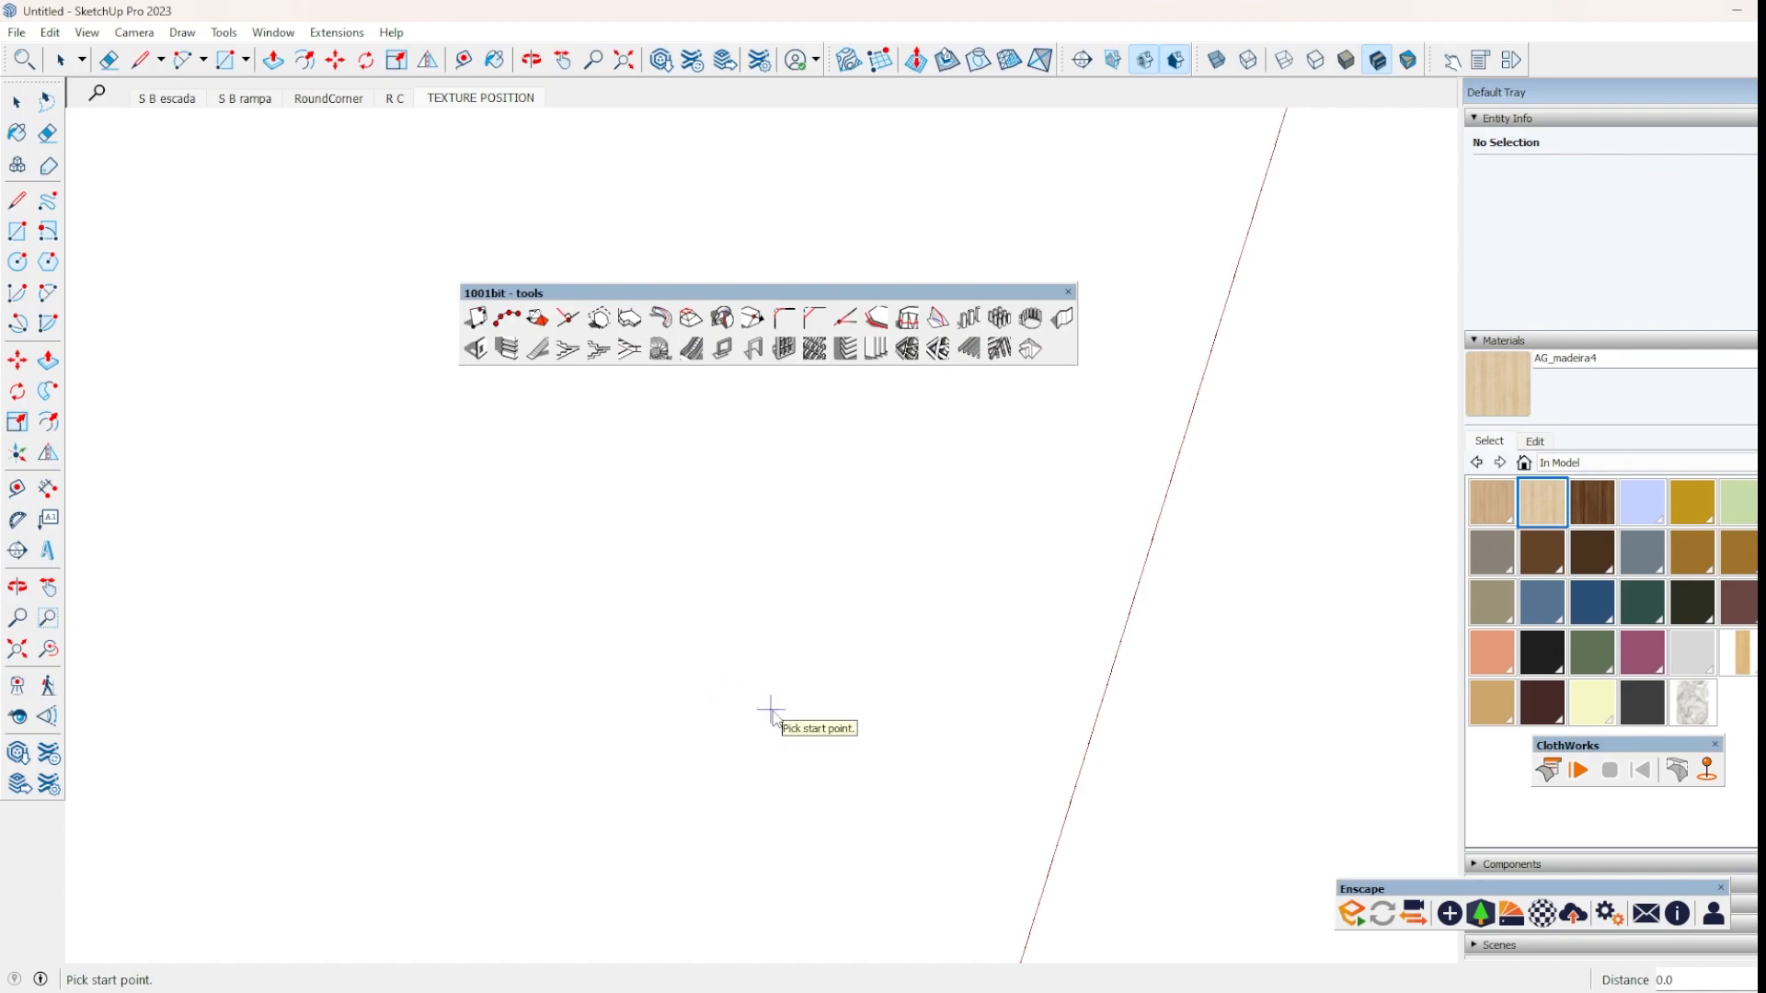
Draw four connected wall segments around a roughly rectangular room, leaving a gap between the first and last points.
left_click(499, 757)
left_click(603, 587)
left_click(965, 682)
left_click(827, 848)
double_click(648, 839)
middle_click_drag(646, 839, 1375, 735)
middle_click_drag(950, 730, 128, 648)
scroll(888, 819, "up", 2)
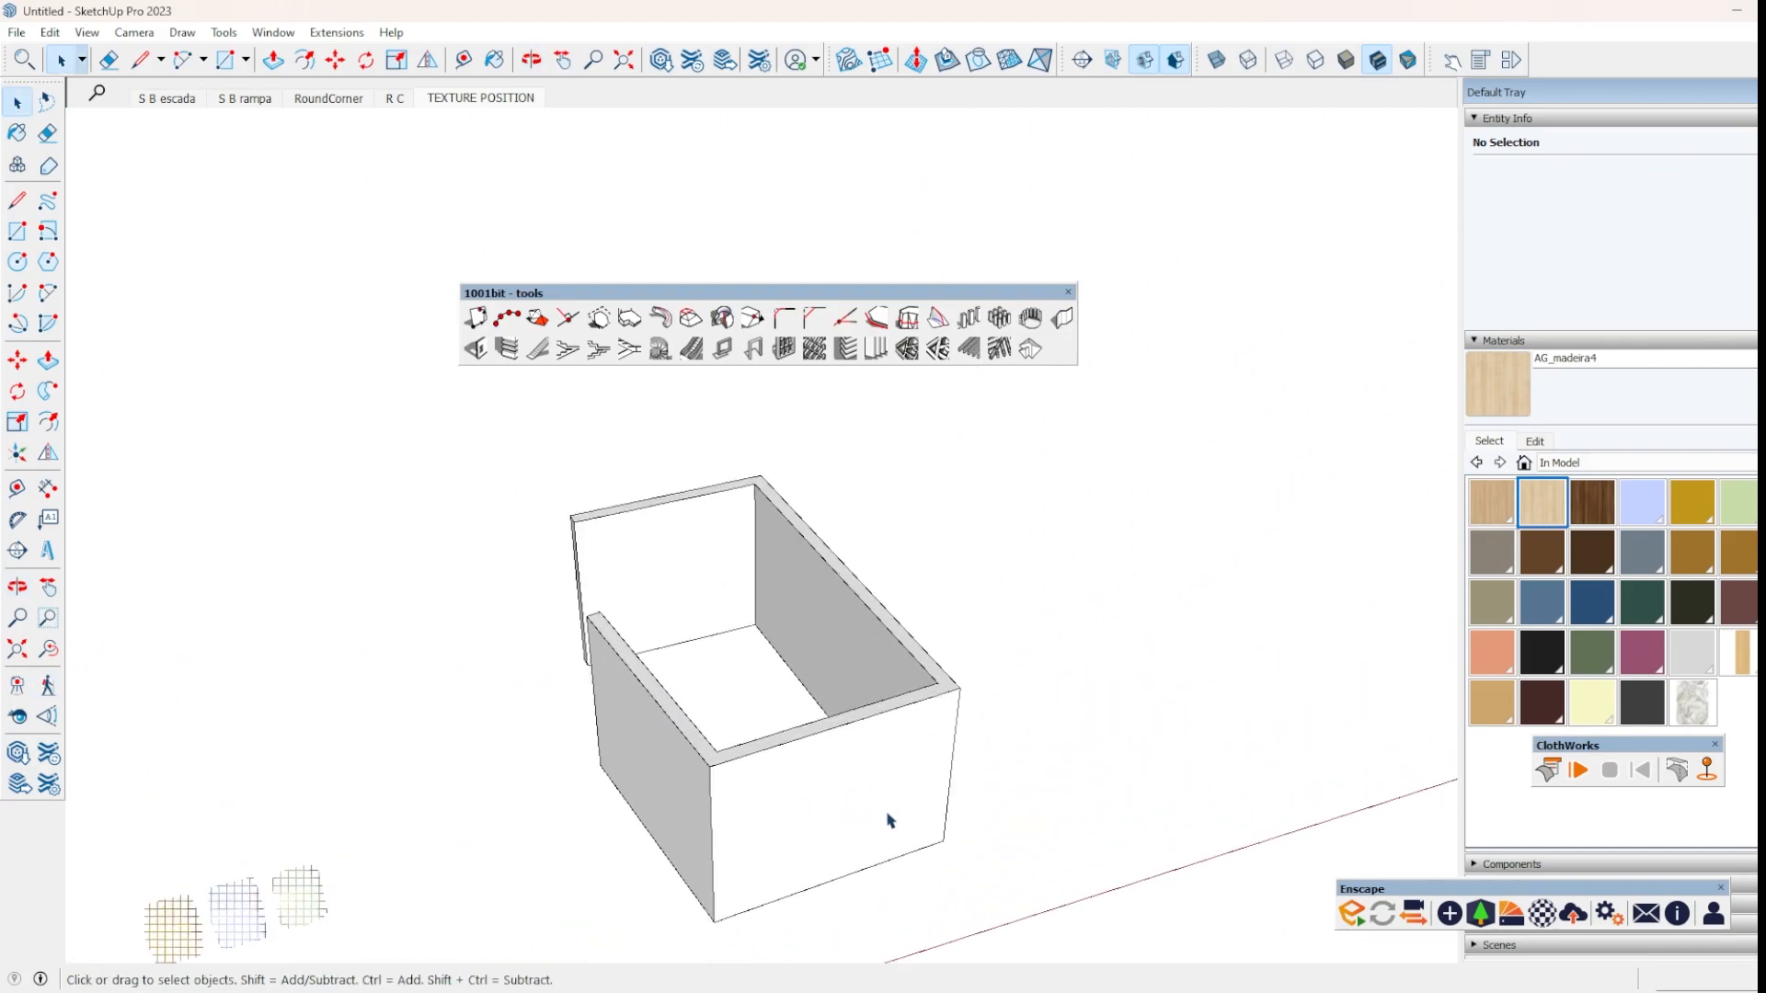
middle_click_drag(1266, 674, 807, 723)
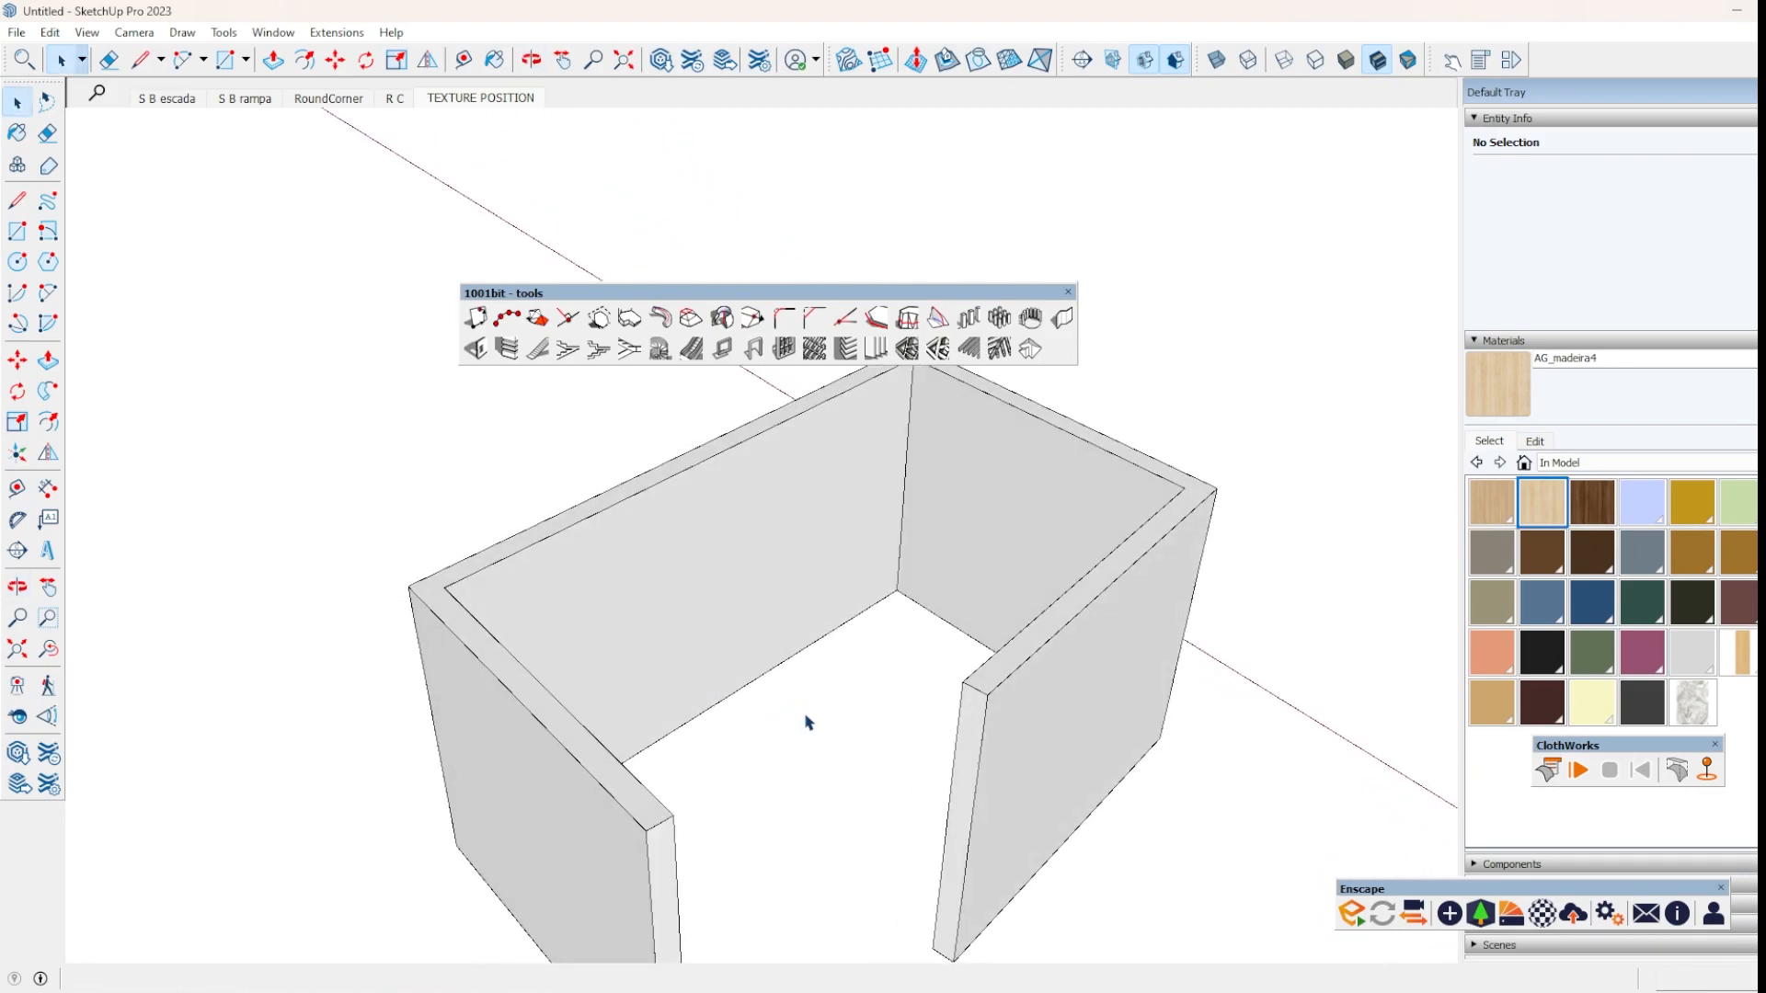
Start a 1001bit wall opening with a width of 0.90 m and a height of 1.00 m.
left_click(477, 355)
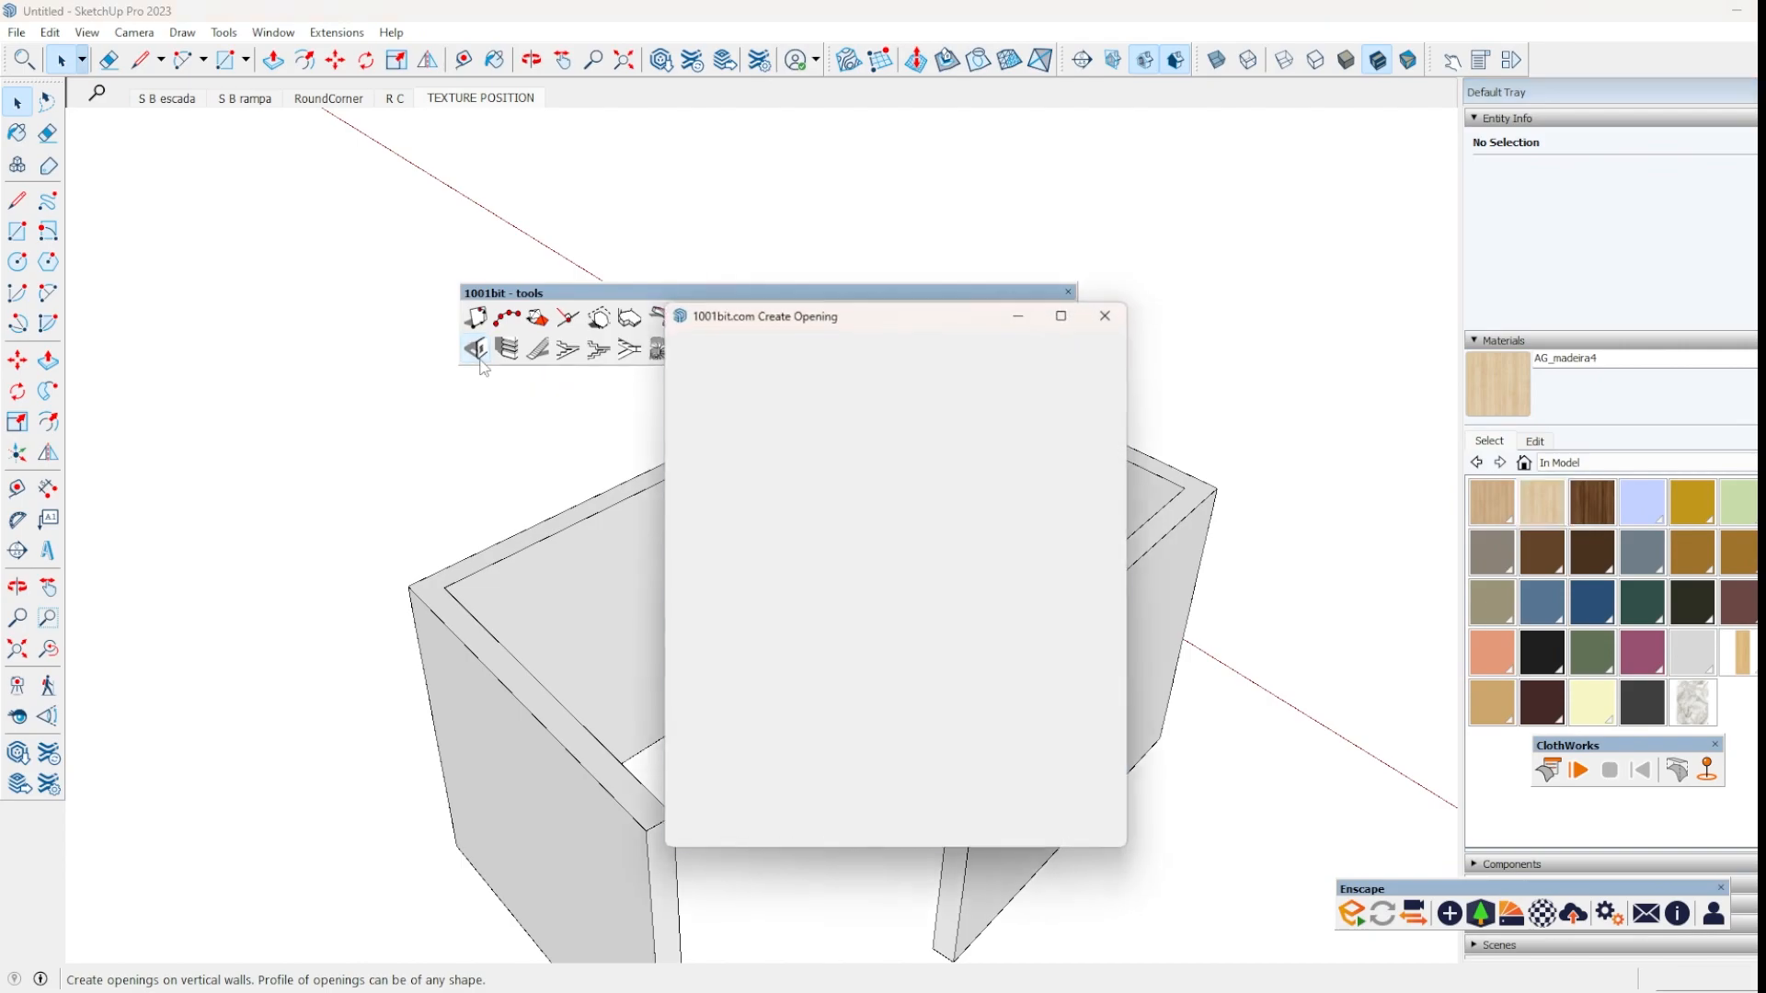
left_click_drag(913, 325, 914, 268)
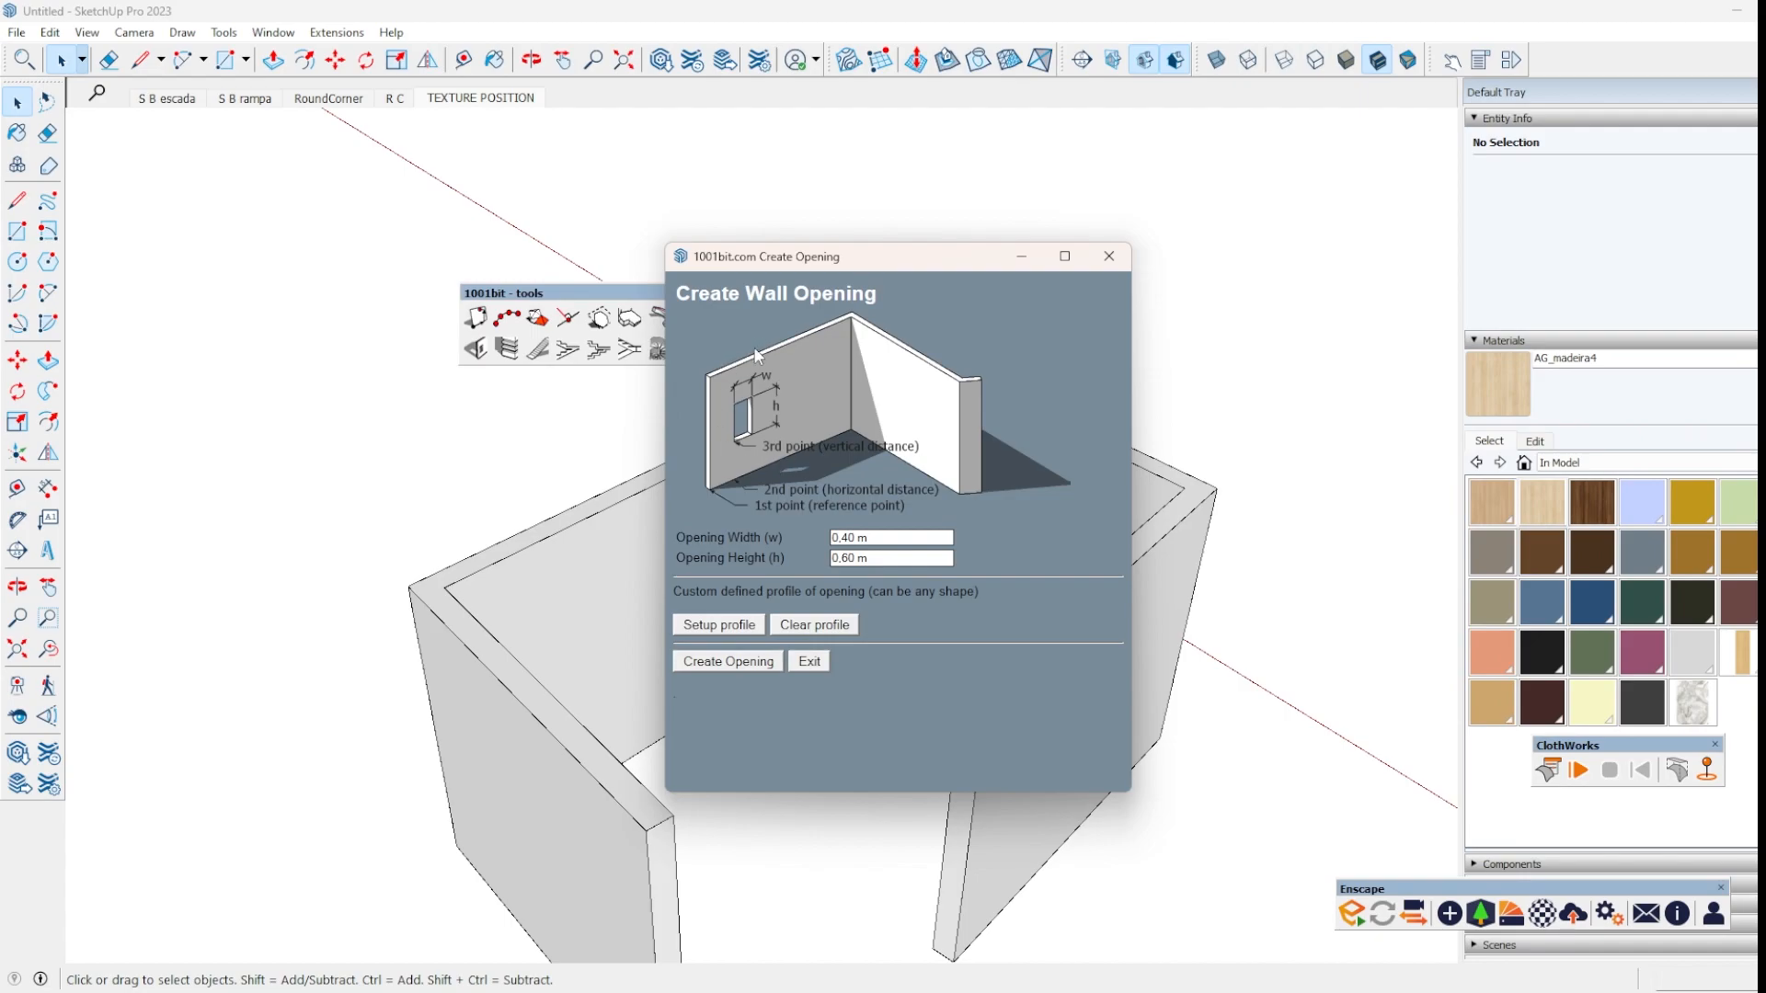
double_click(889, 538)
left_click(852, 538)
key("BackSpace")
type("9")
left_click_drag(837, 559, 906, 566)
key("BackSpace")
type("0")
left_click(832, 558)
key("Delete")
type("1")
left_click(844, 538)
left_click(759, 669)
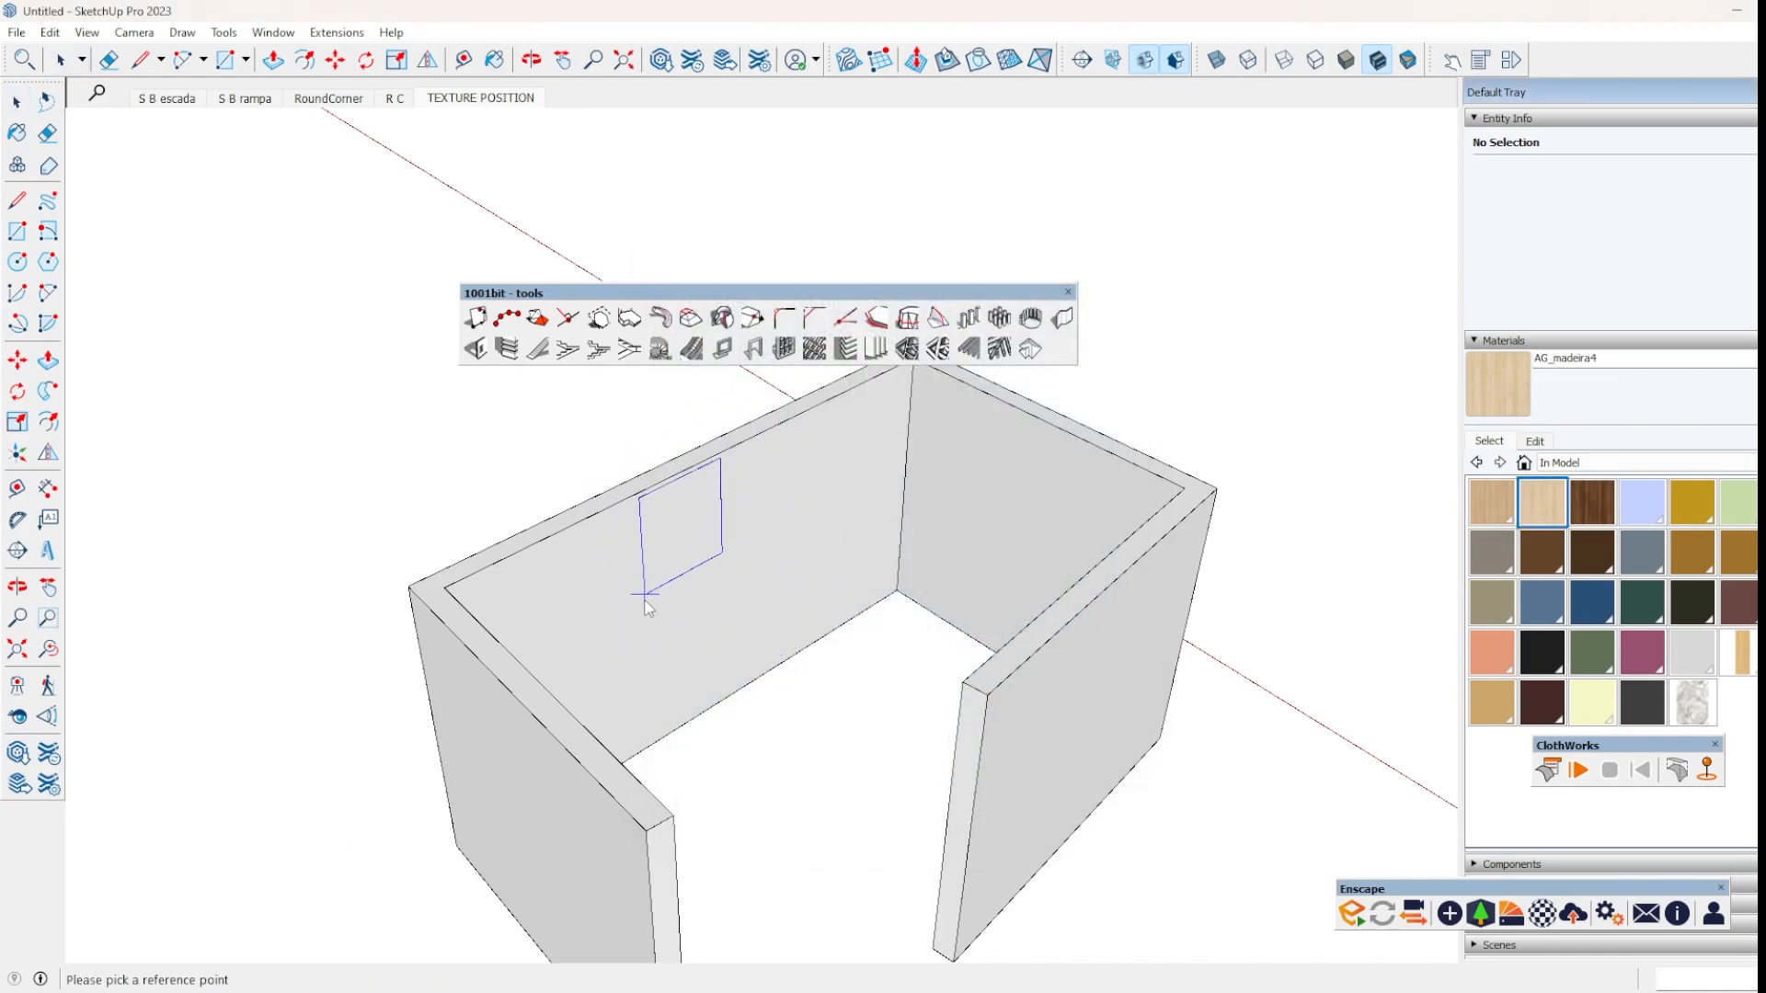
Cut the window opening in the long wall by picking its reference point, horizontal distance and vertical distance.
left_click(649, 659)
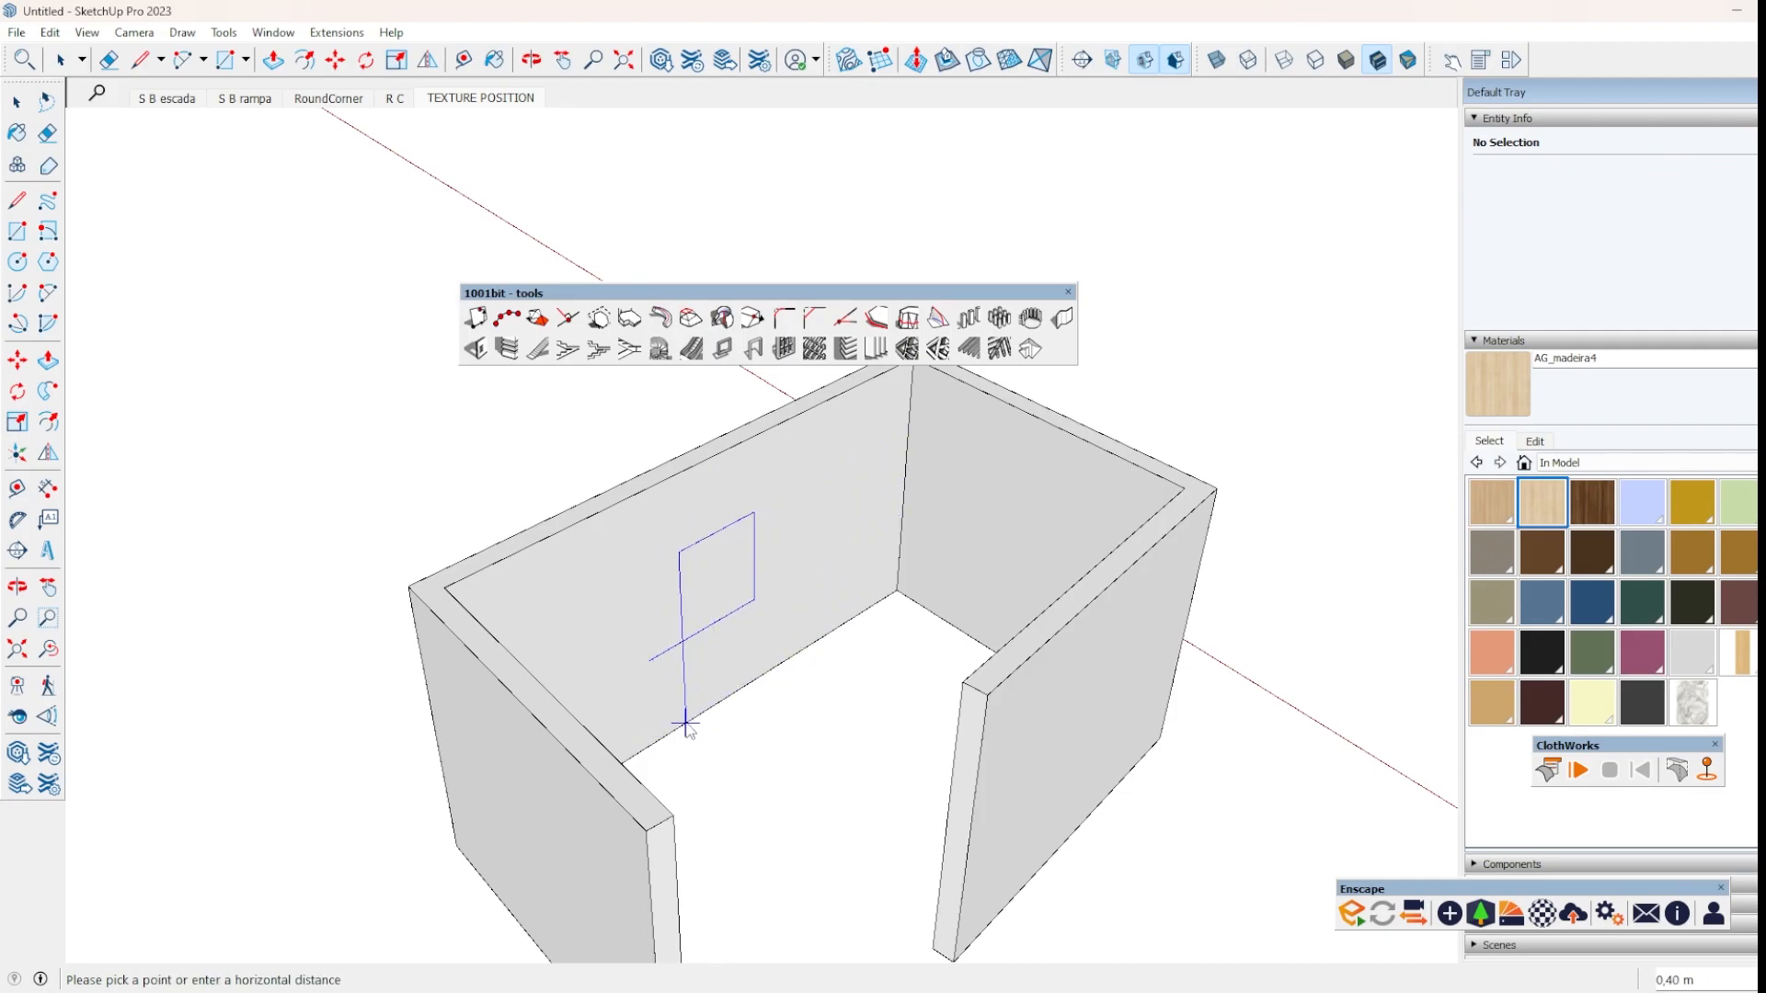
left_click(738, 689)
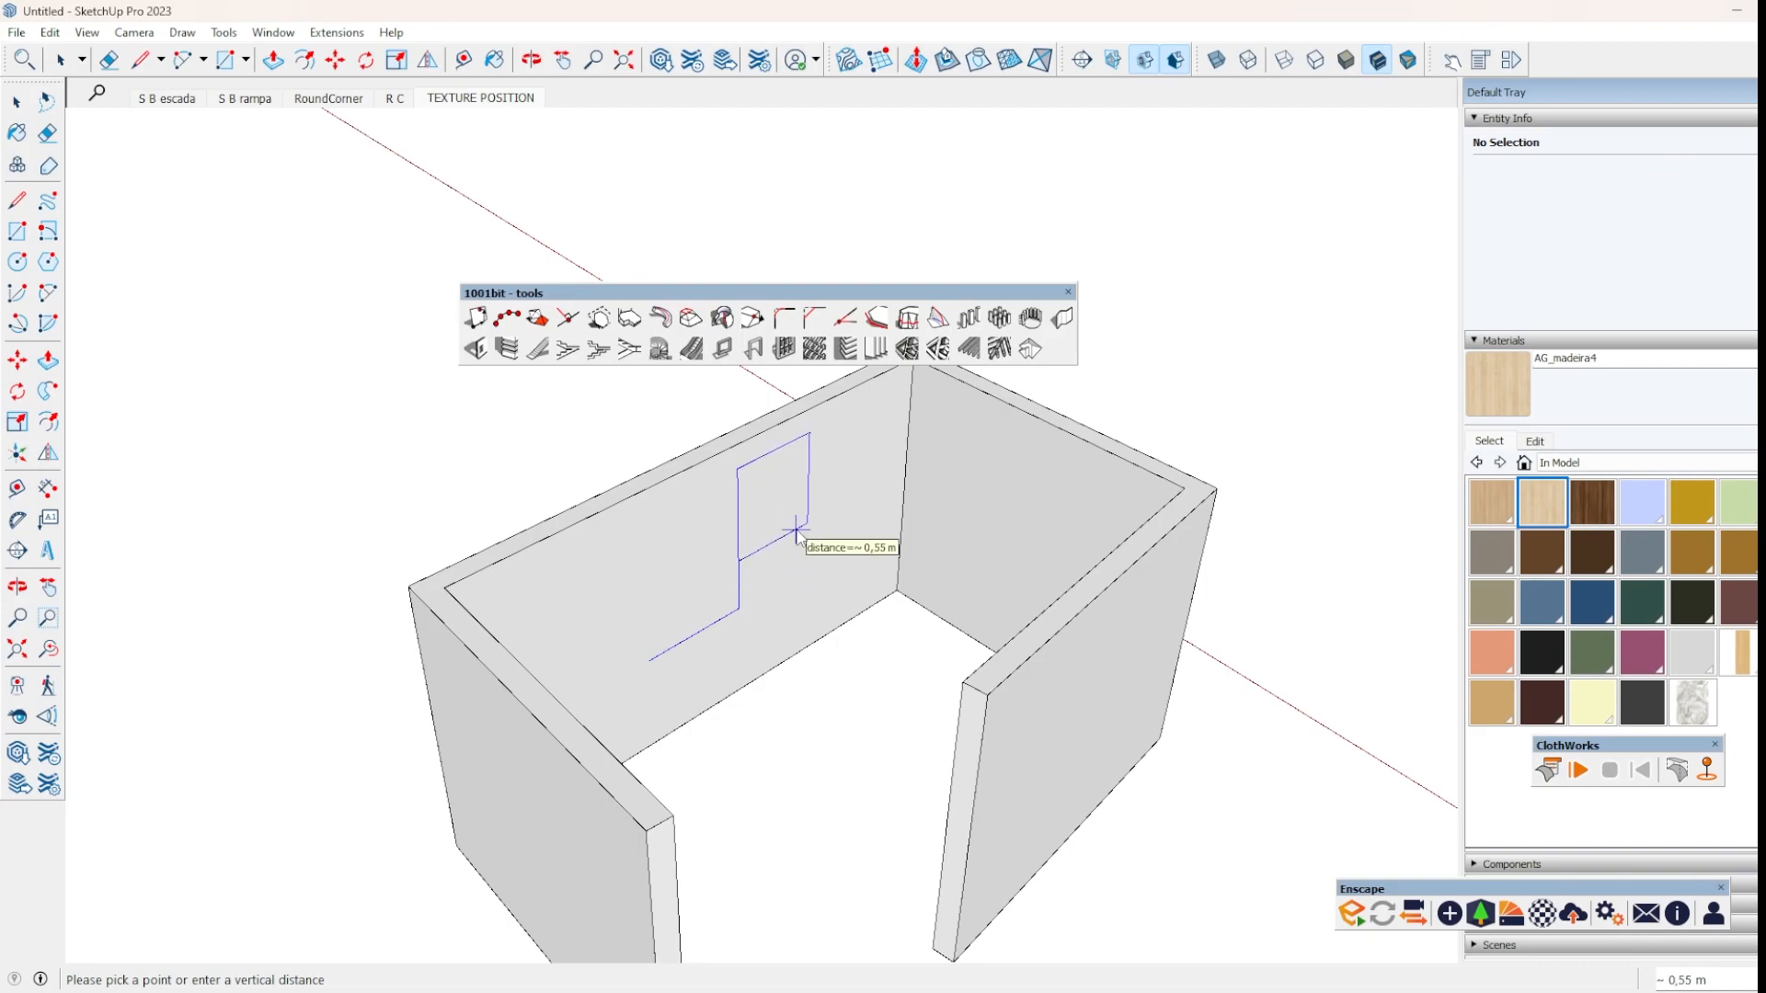
left_click(726, 602)
key("space")
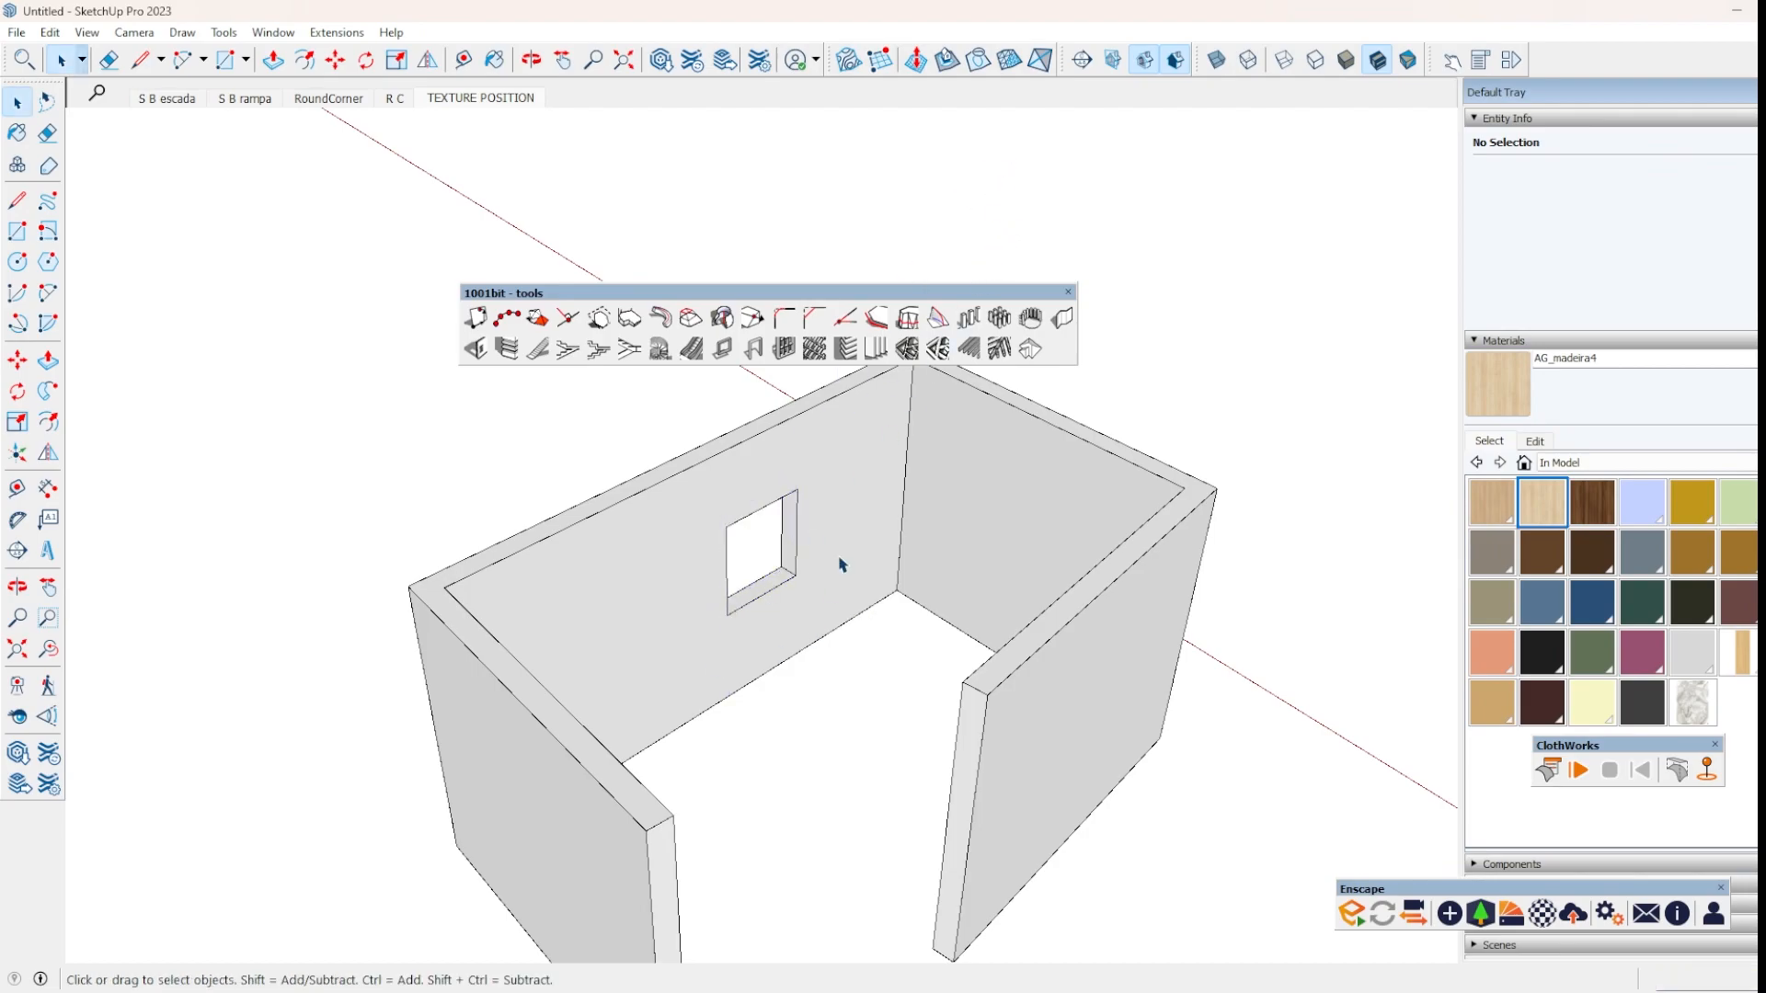
scroll(751, 607, "up", 4)
middle_click_drag(848, 644, 733, 643)
scroll(804, 611, "down", 3)
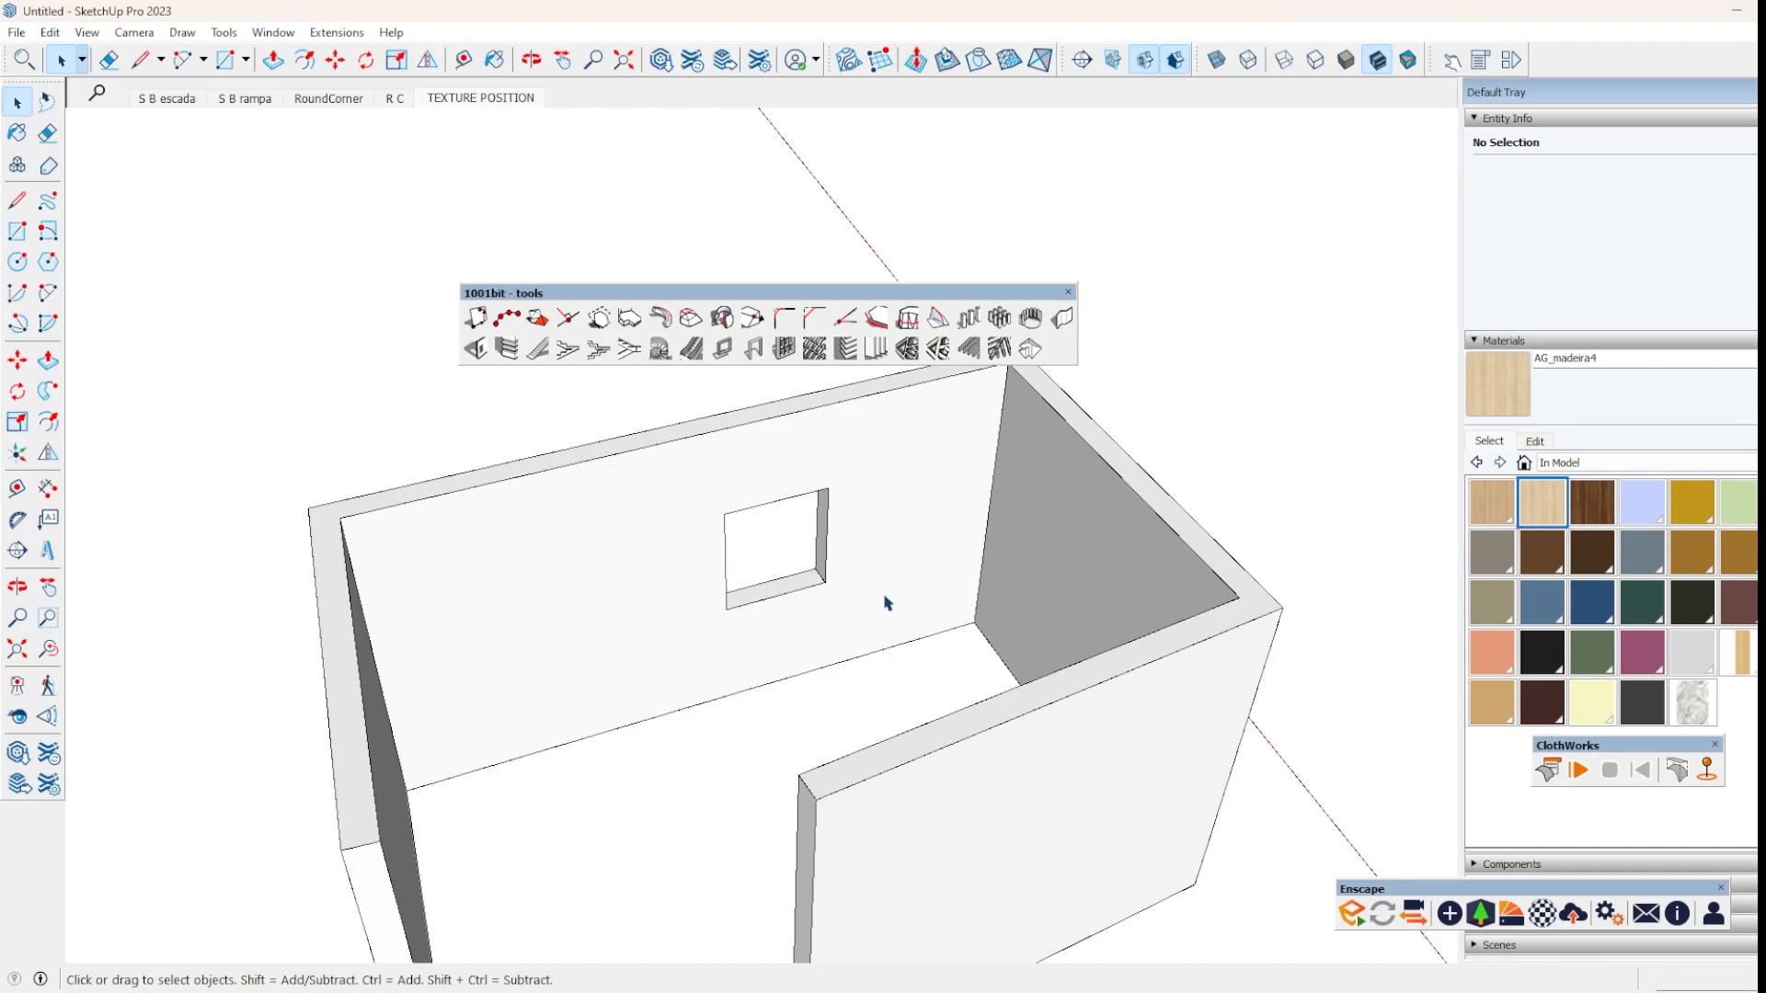
Set the opening height to 2.00 m and cut a door opening at the long wall's base, beside the window.
left_click(474, 348)
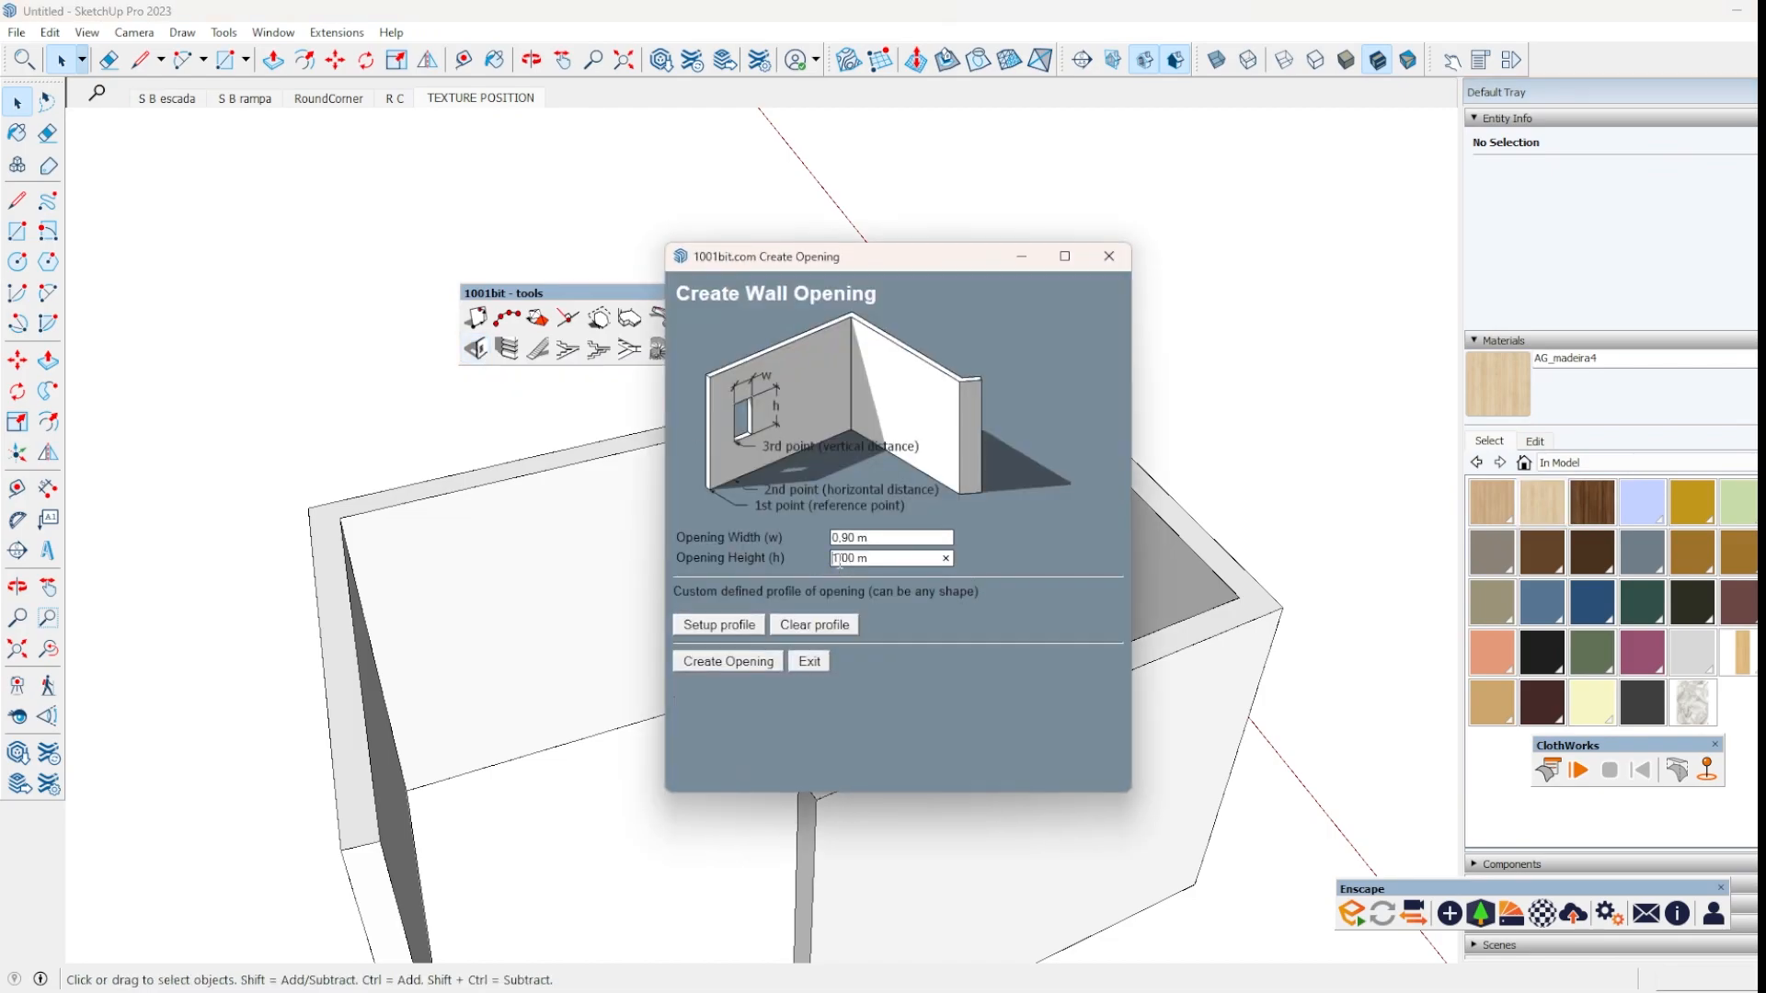
key("BackSpace")
type("2")
left_click(754, 663)
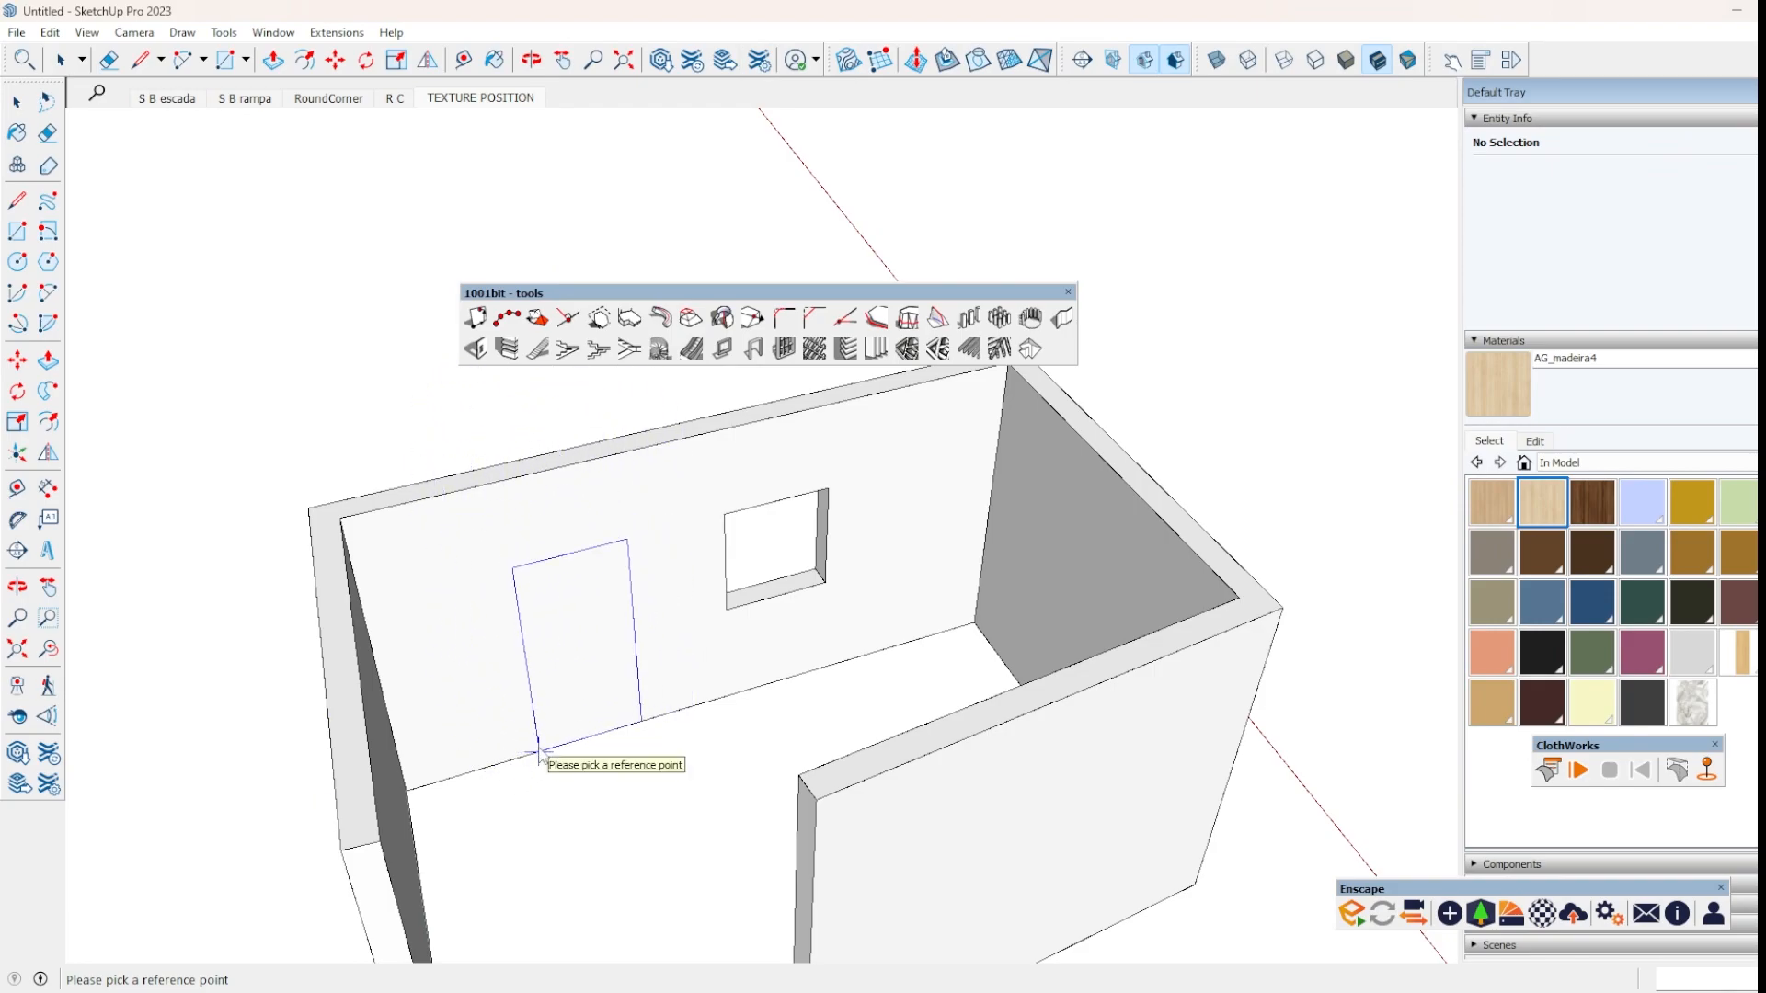
left_click(539, 752)
middle_click_drag(413, 734, 721, 603)
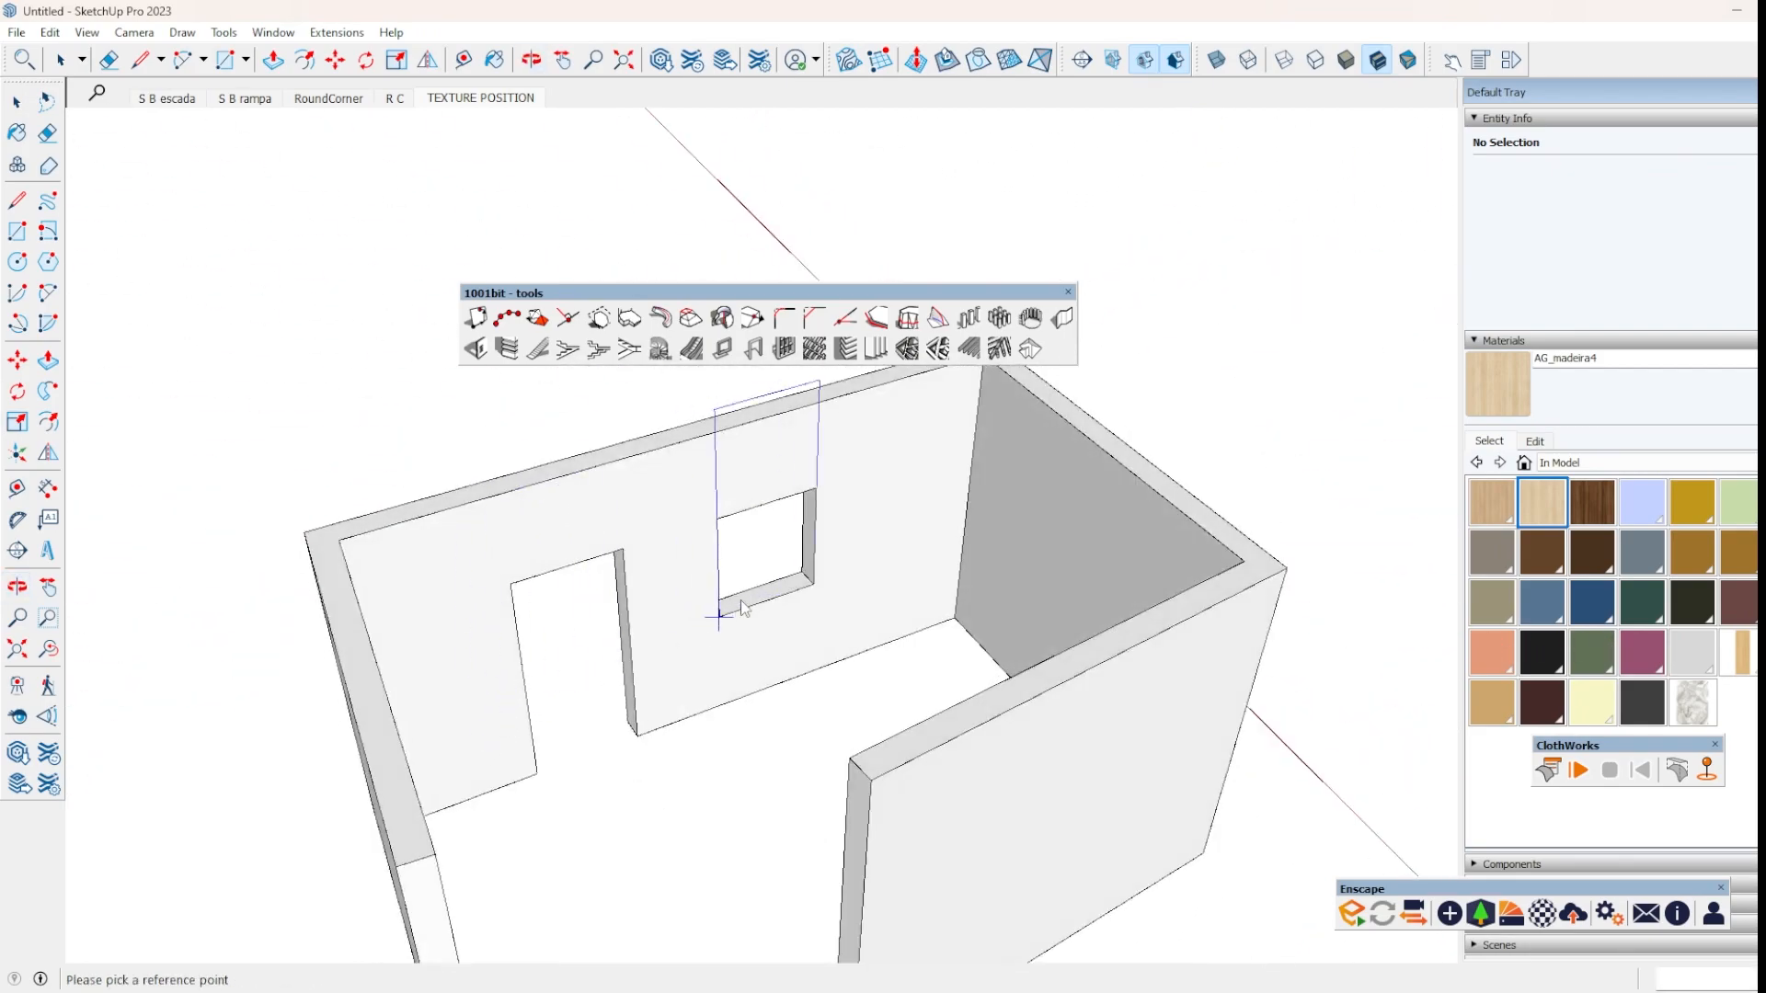
scroll(730, 662, "down", 3)
key("space")
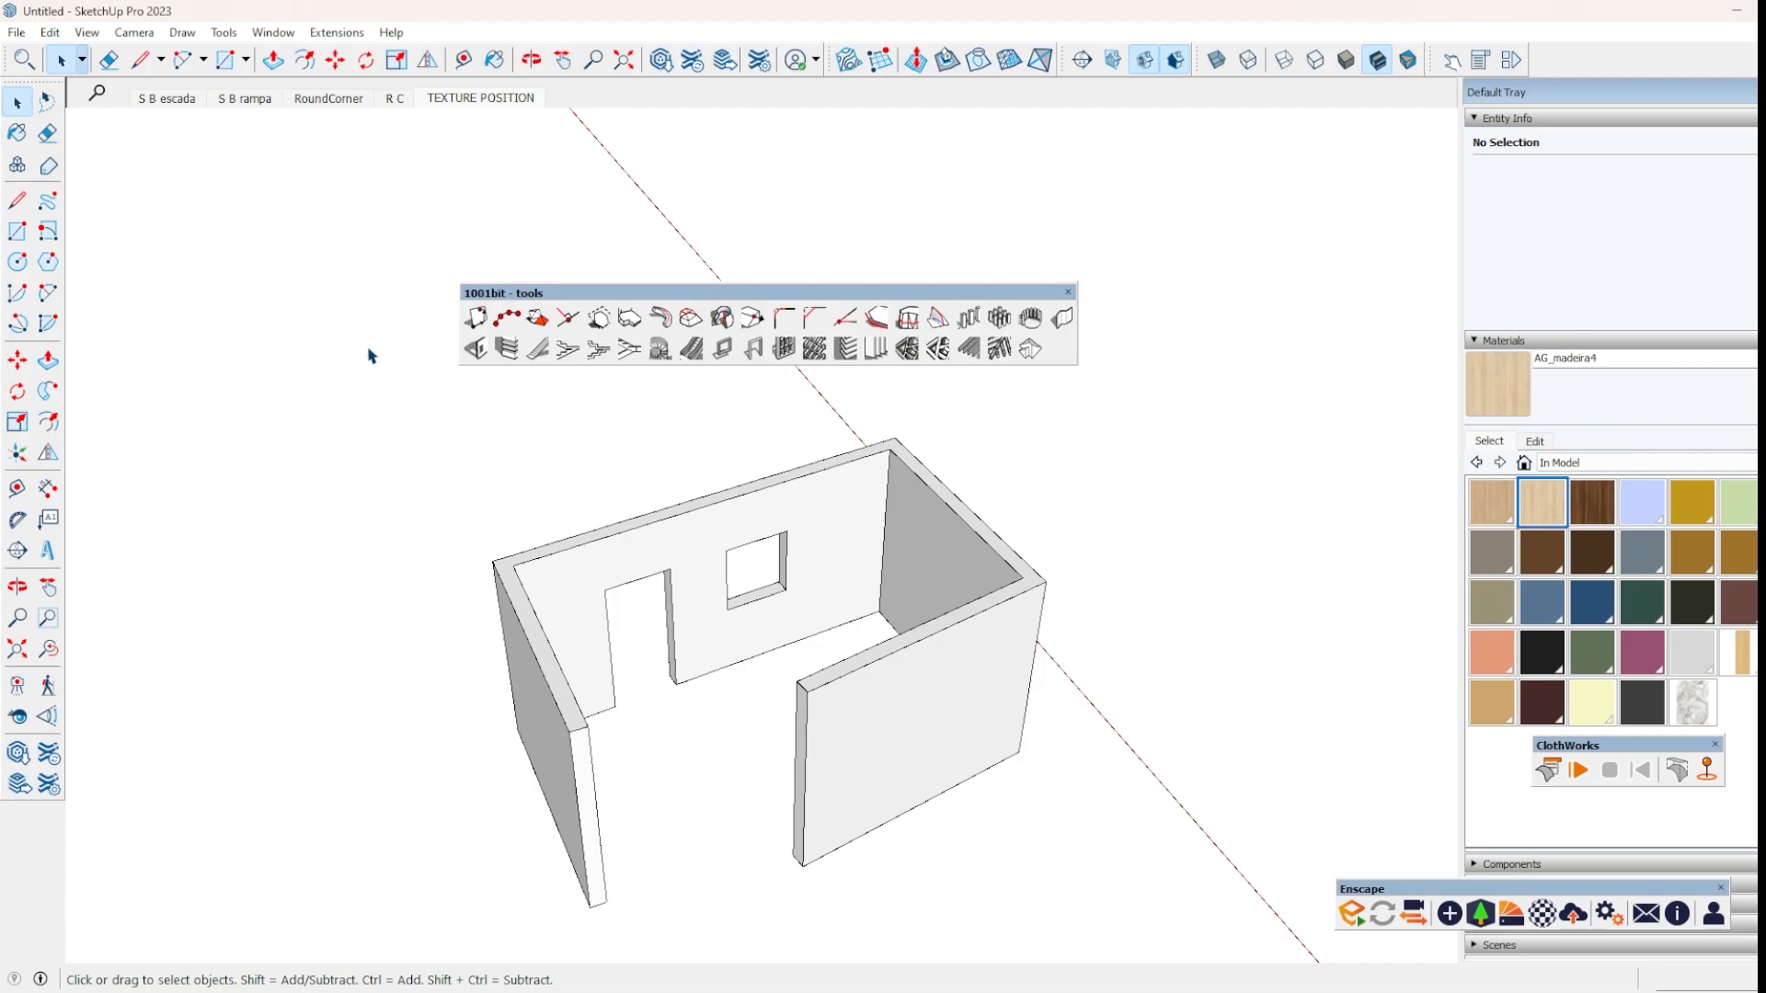
left_click(918, 724)
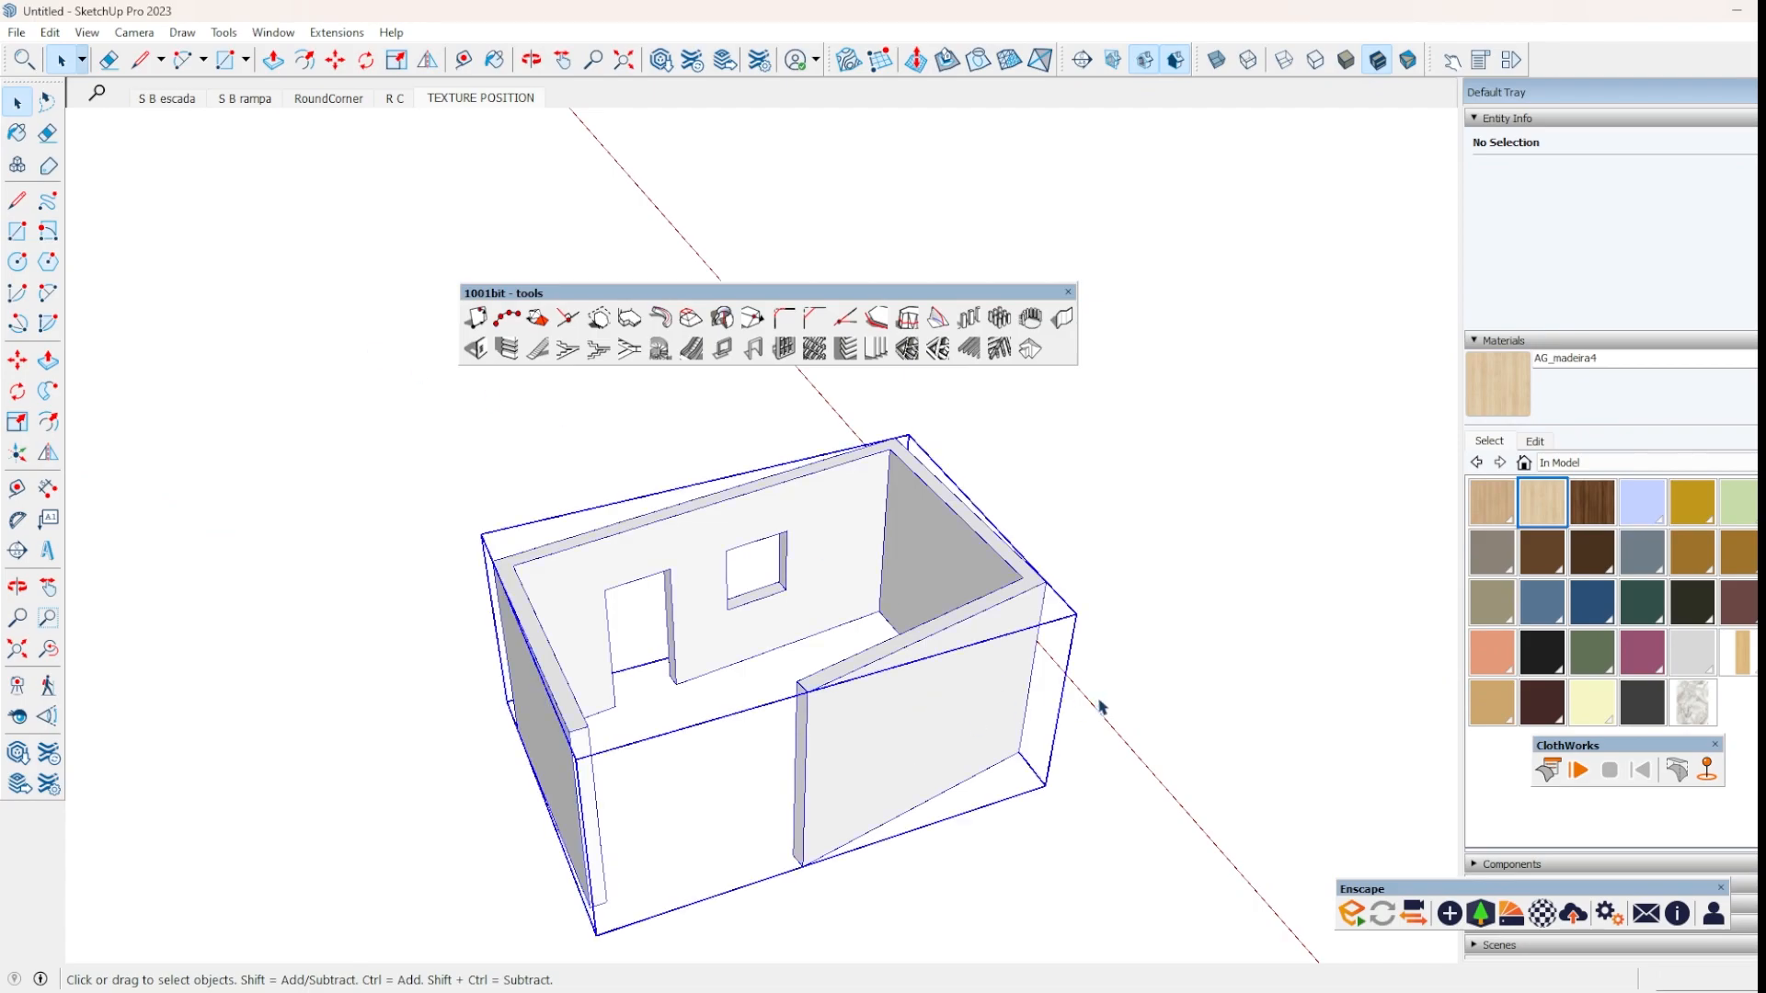
left_click(1184, 669)
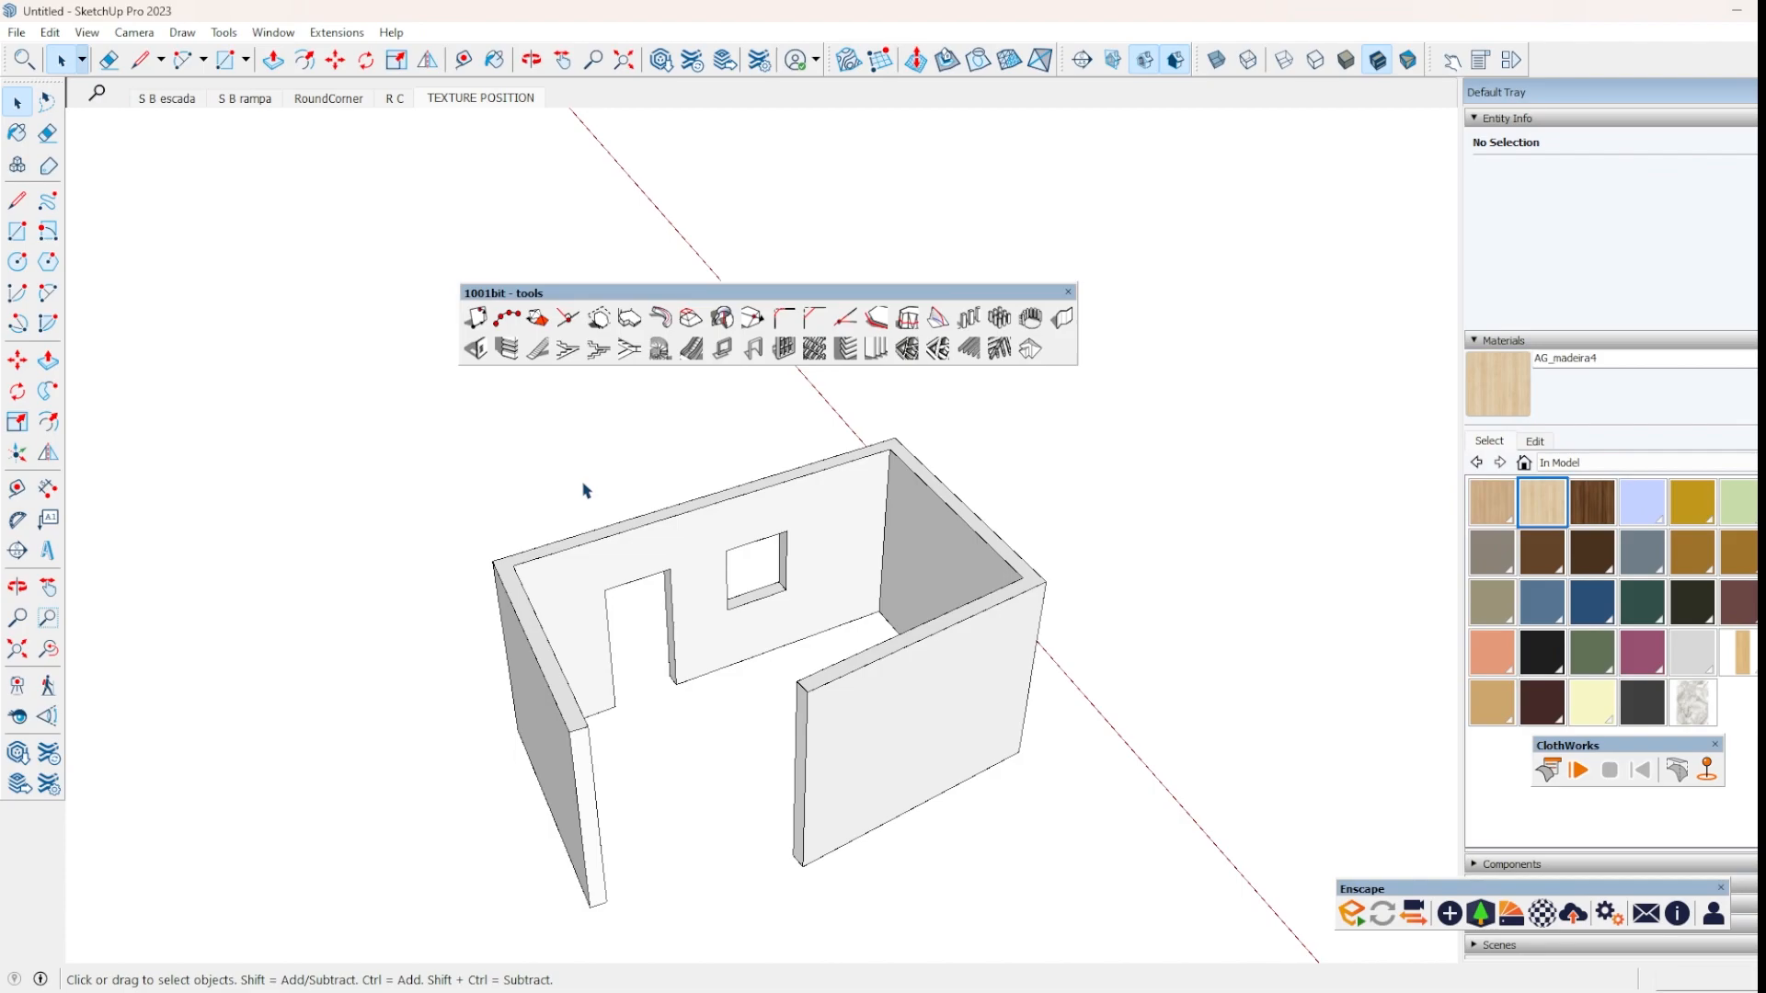
scroll(492, 483, "down", 2)
scroll(931, 714, "up", 2)
middle_click_drag(932, 713, 648, 599)
scroll(542, 557, "down", 2)
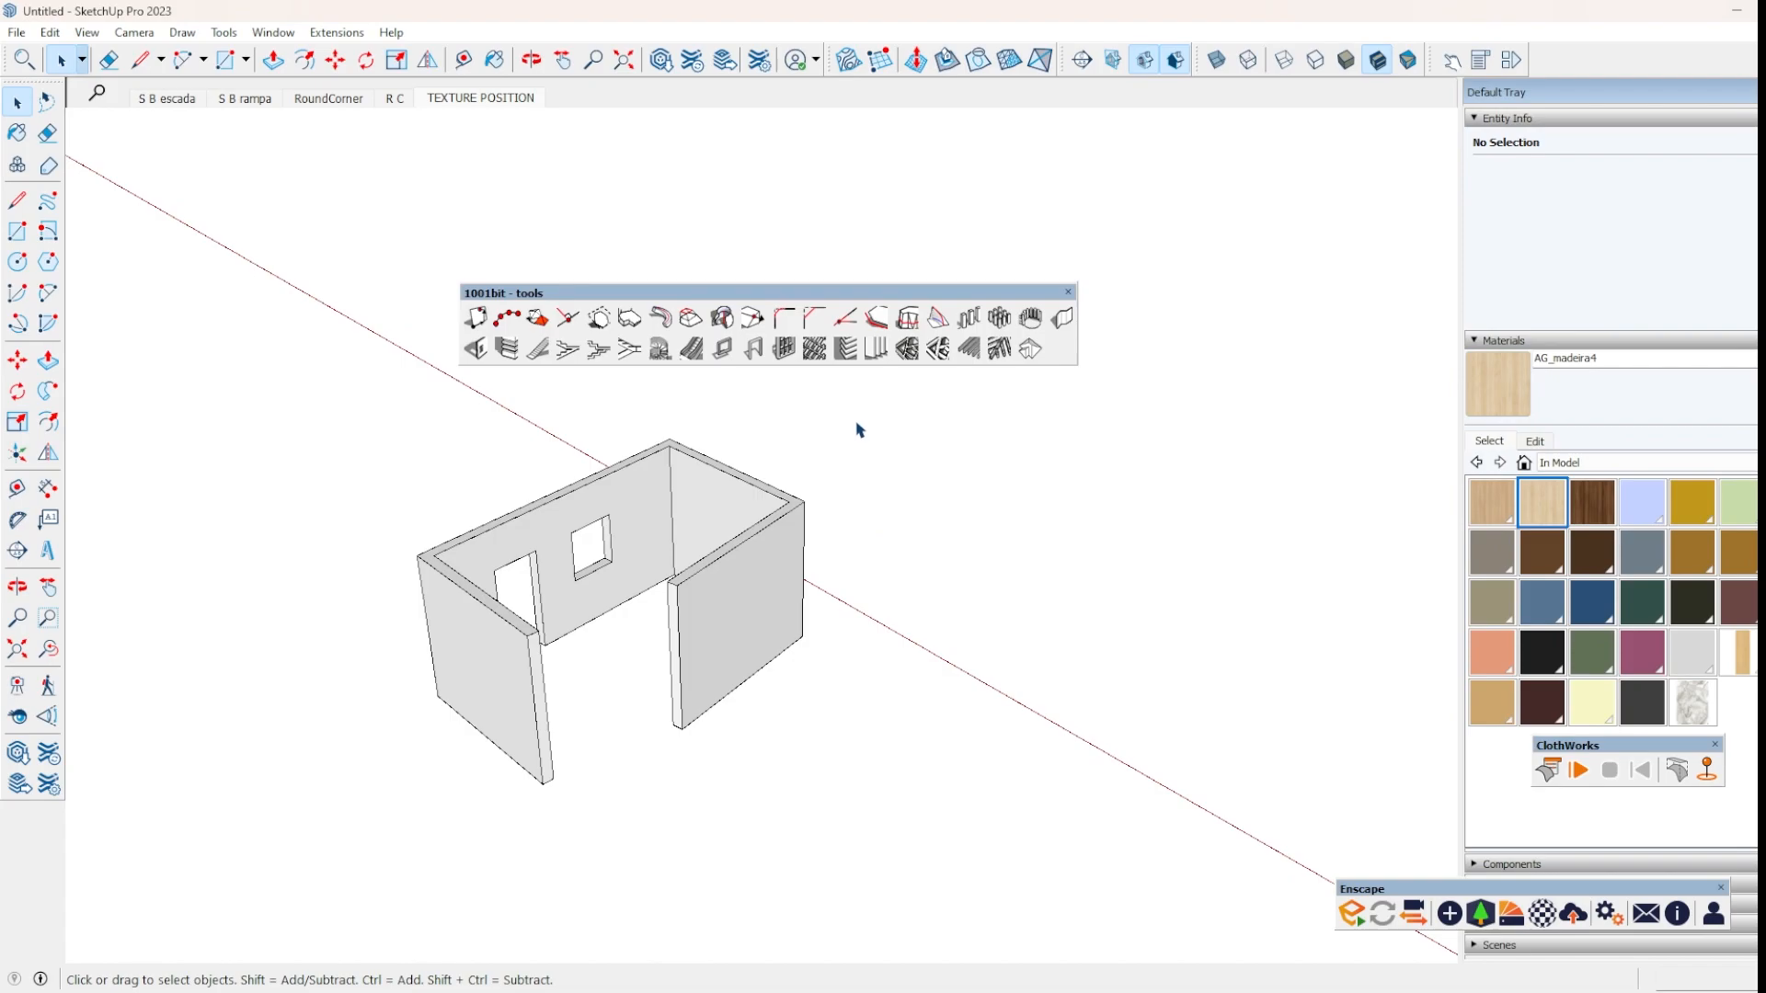
Draw a full-height rectangle of about 5.34 m² on the end wall's inner face, starting at the corner by the window wall.
key("l")
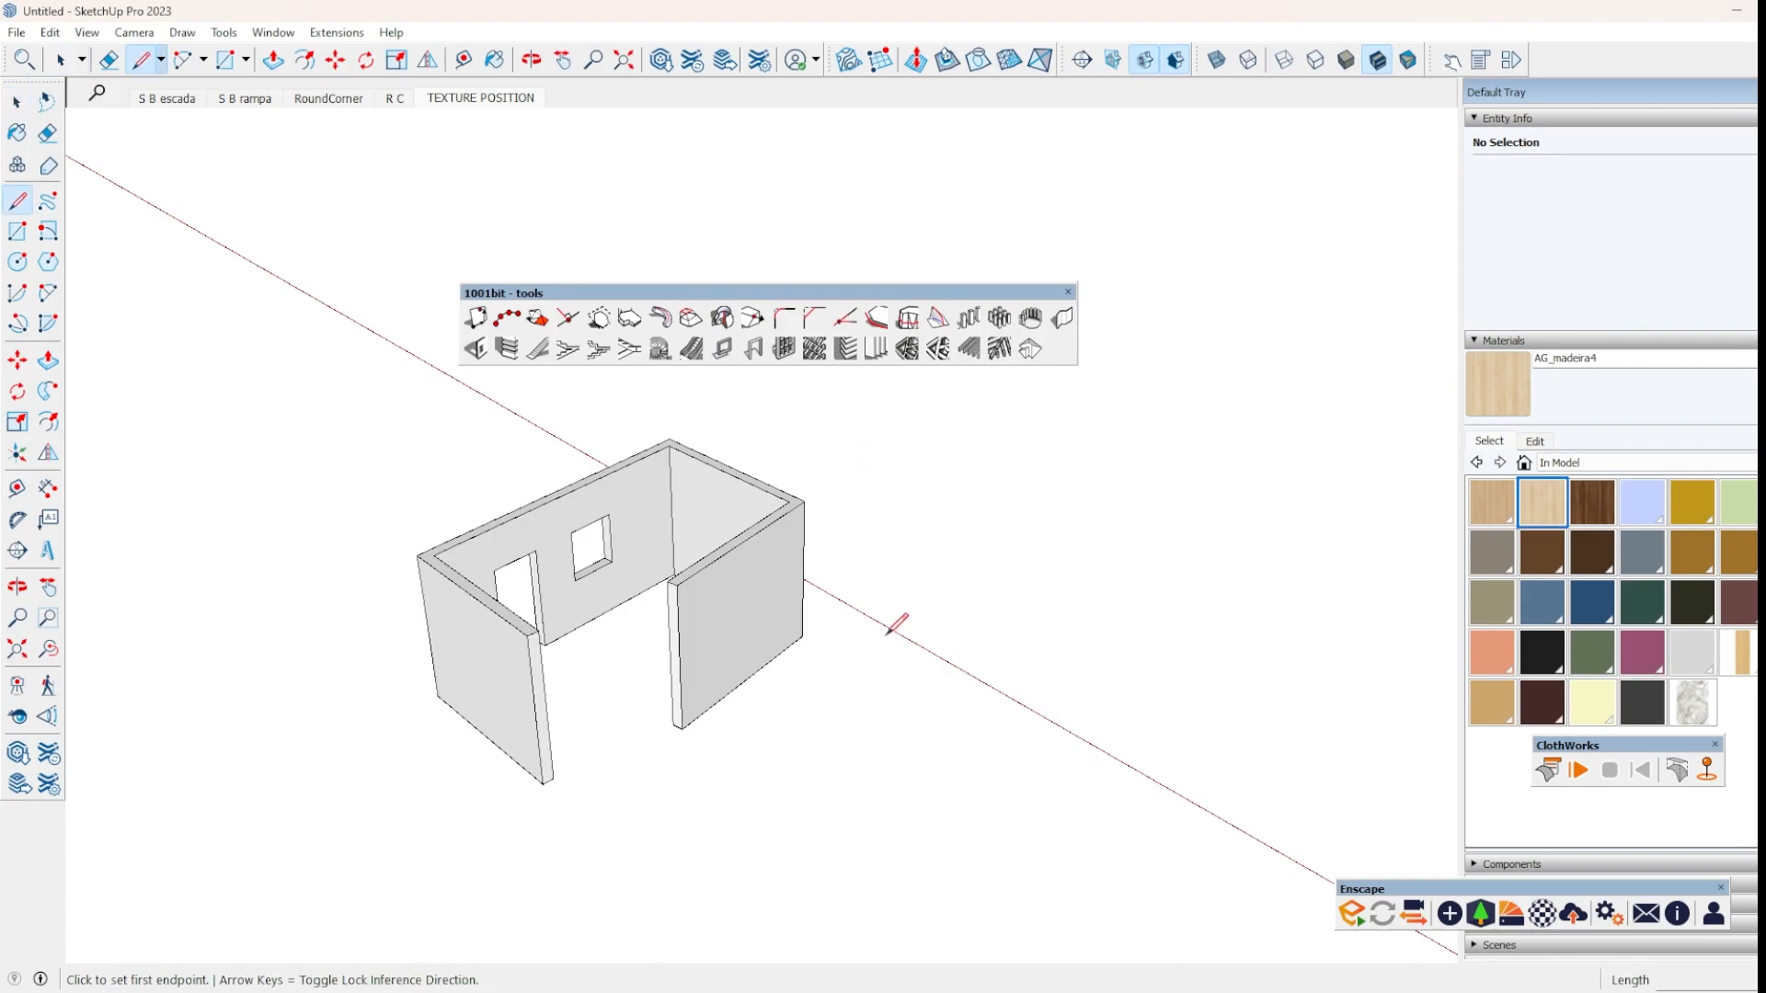
key("r")
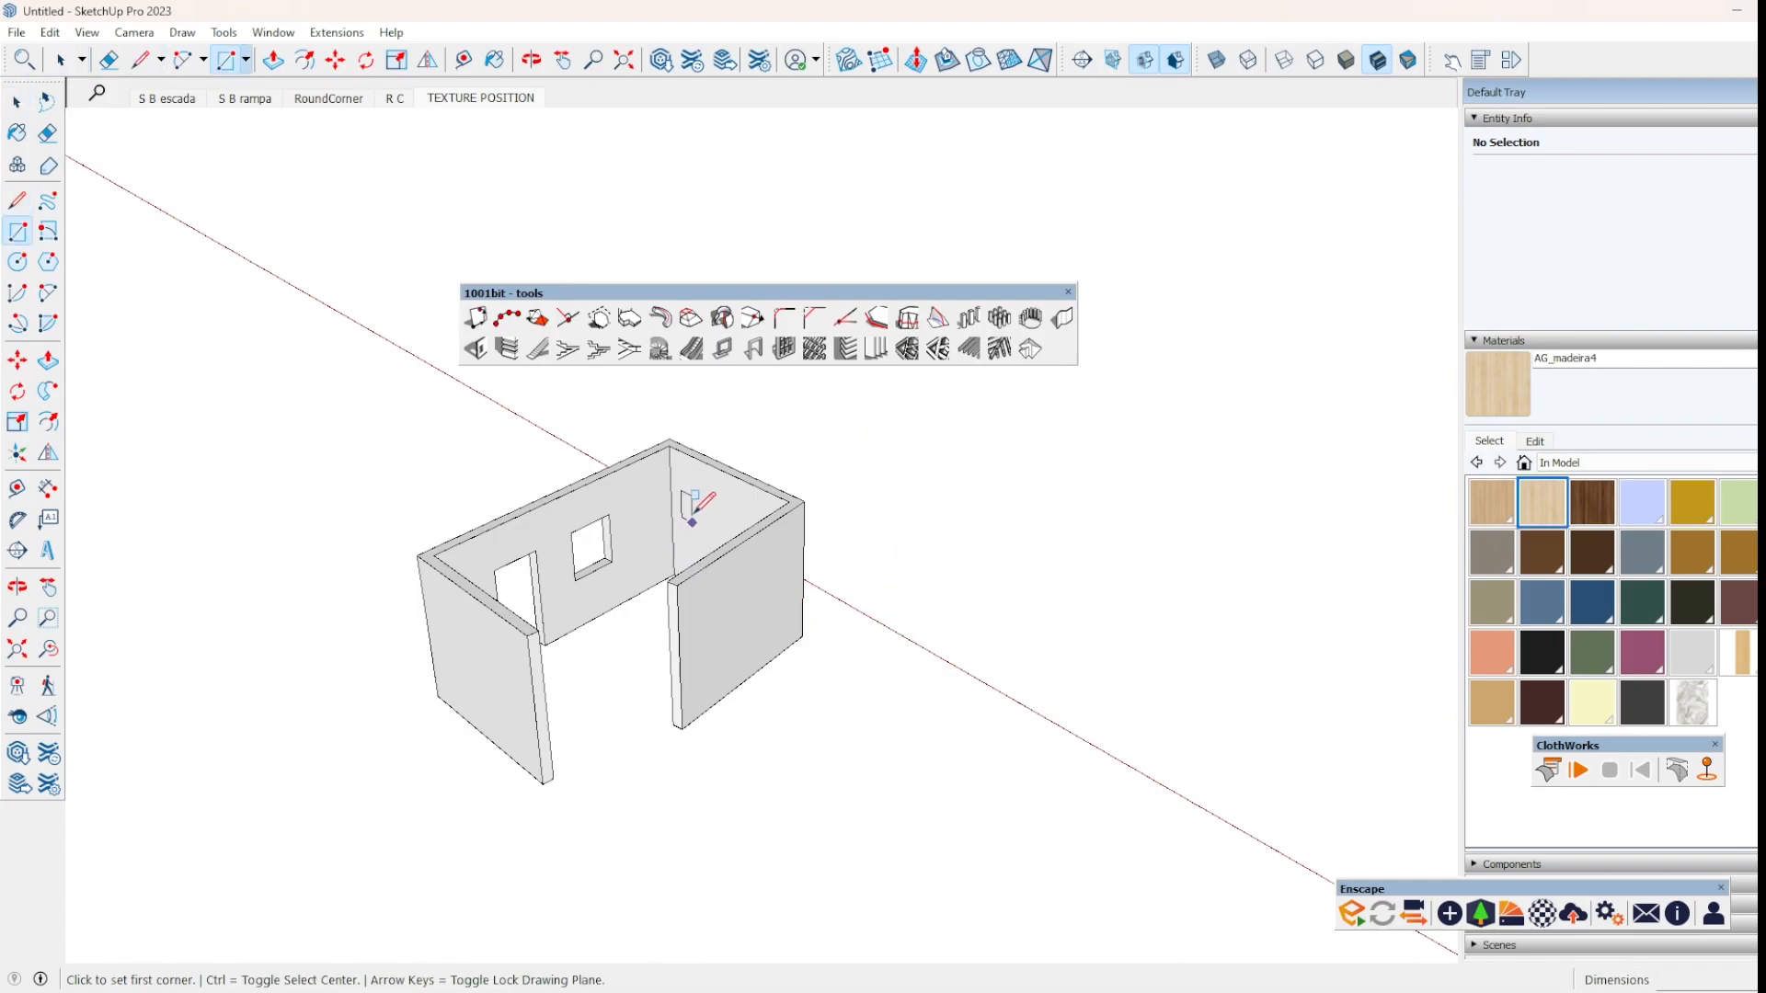
middle_click_drag(690, 505, 1072, 638)
scroll(619, 524, "up", 6)
left_click(560, 637)
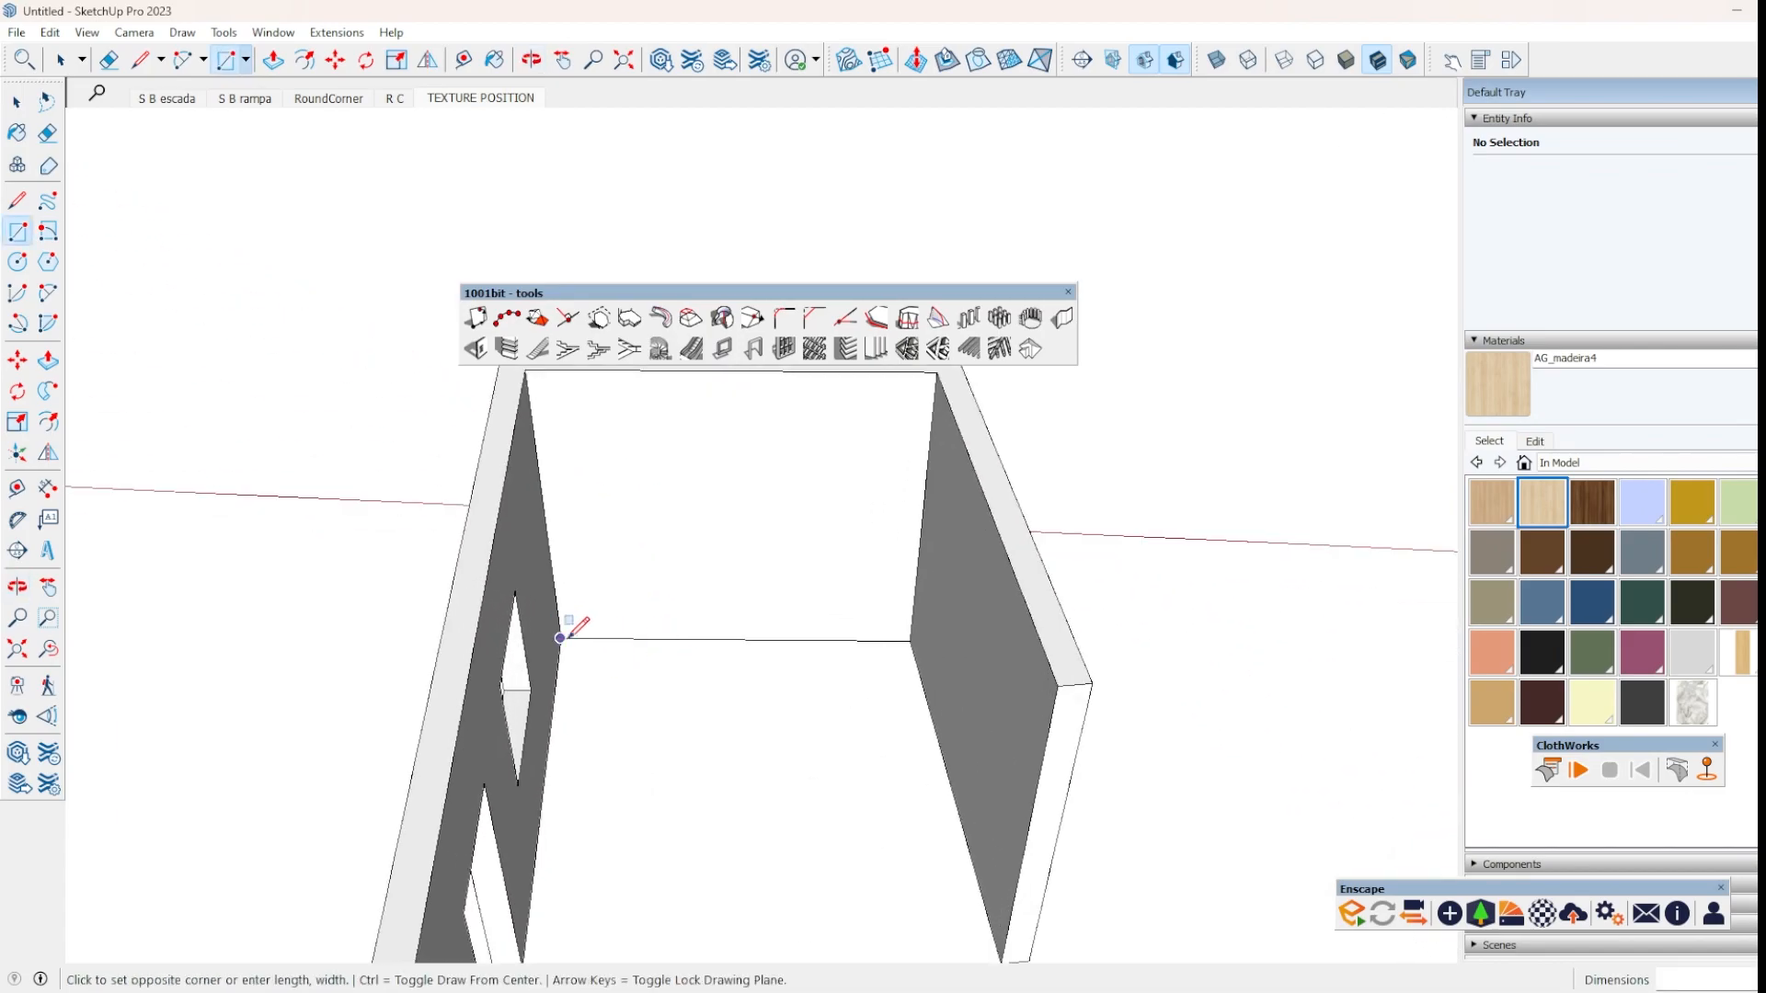
scroll(566, 632, "down", 5)
left_click(760, 451)
key("space")
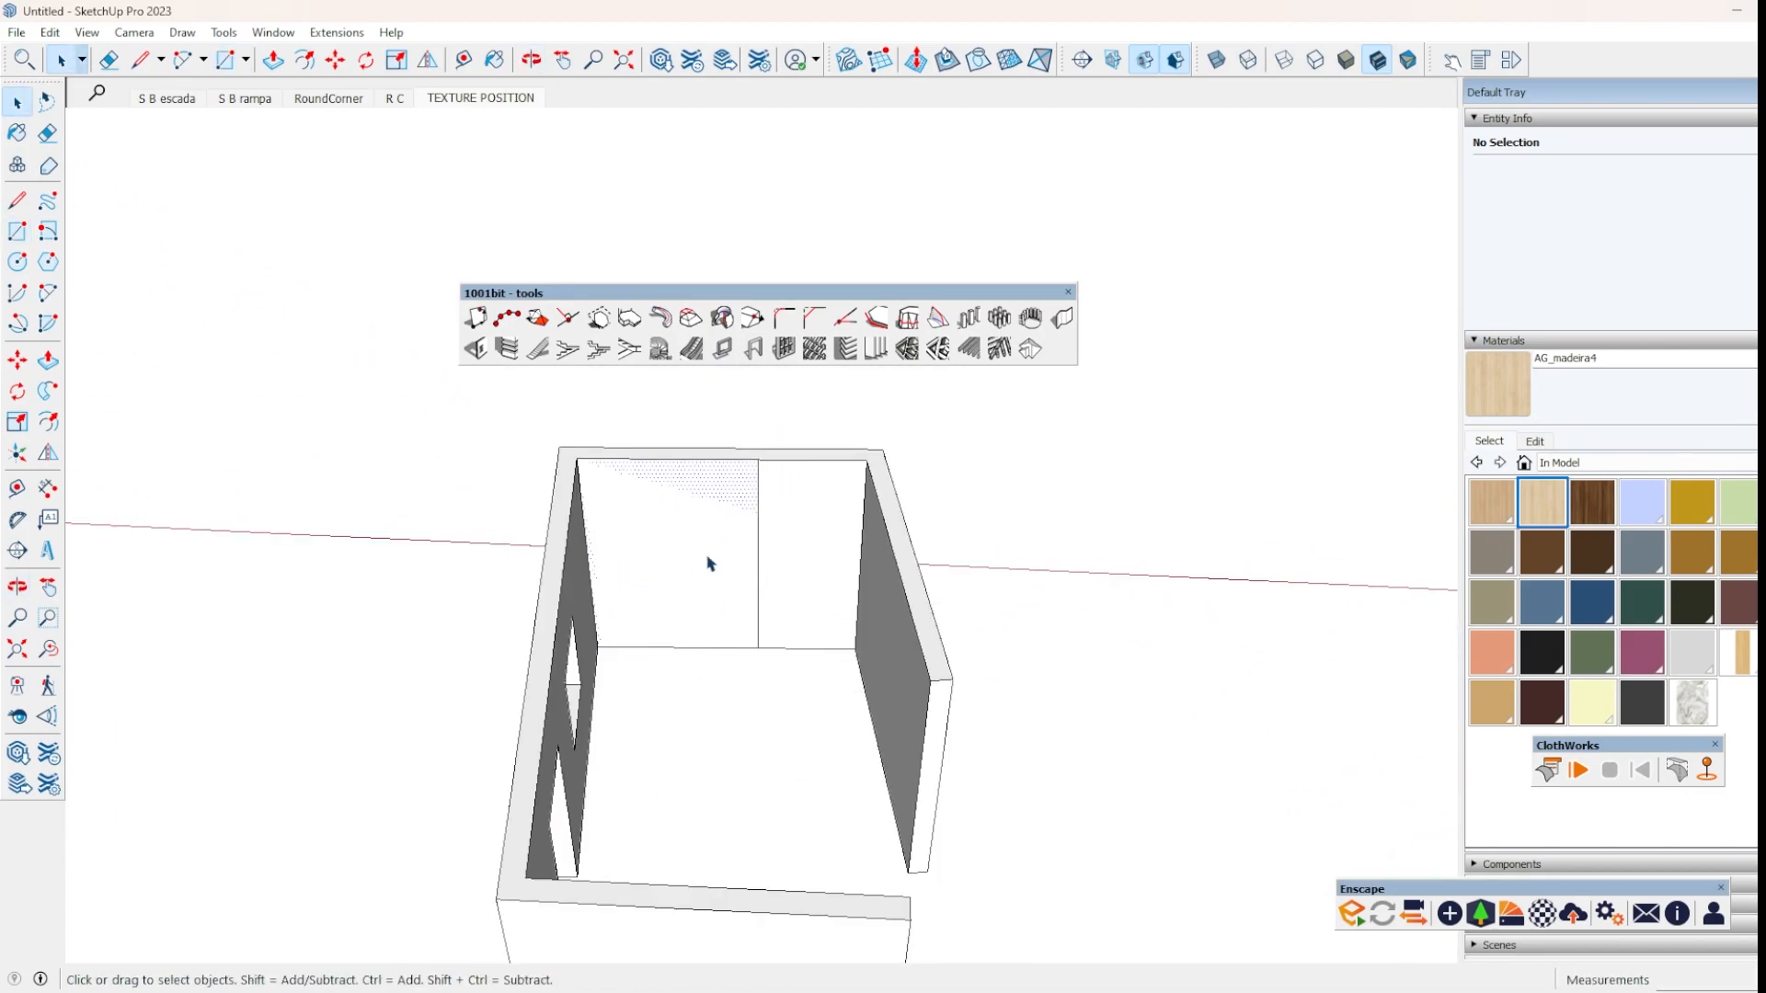
Copy the rectangular face a short distance off the end wall into the room.
left_click(681, 577)
middle_click_drag(697, 532, 623, 595)
scroll(737, 527, "up", 2)
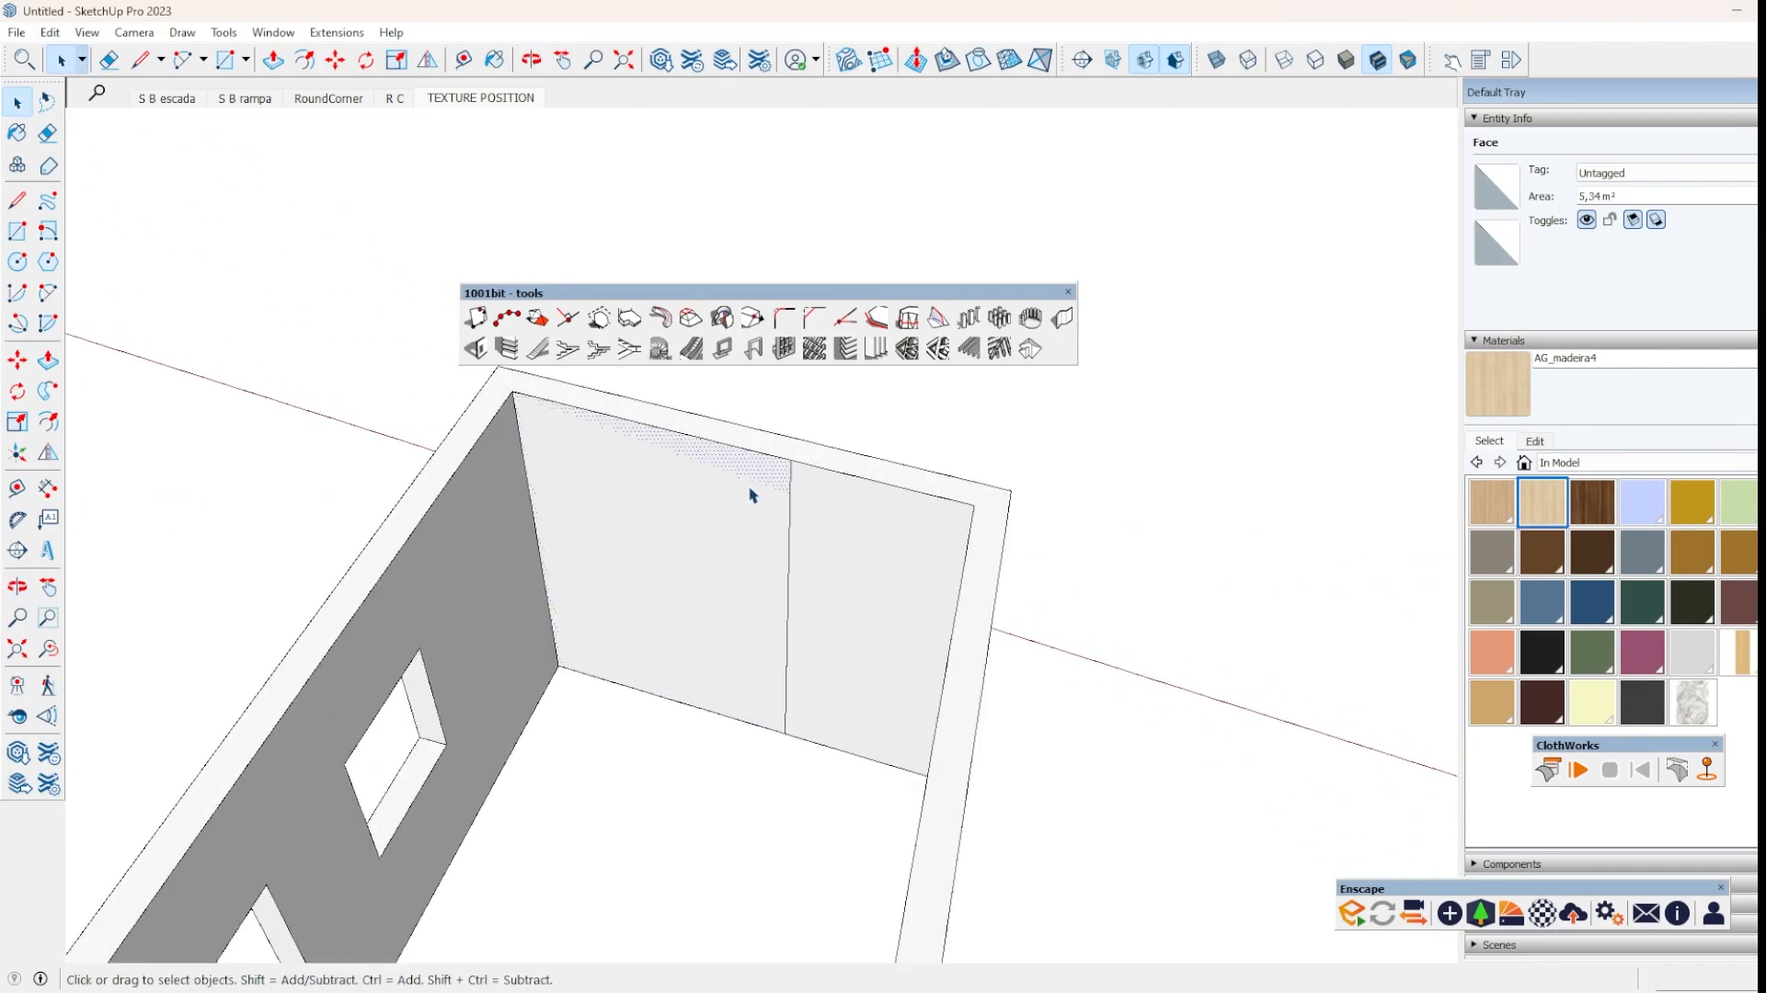
key("m")
key("ctrl")
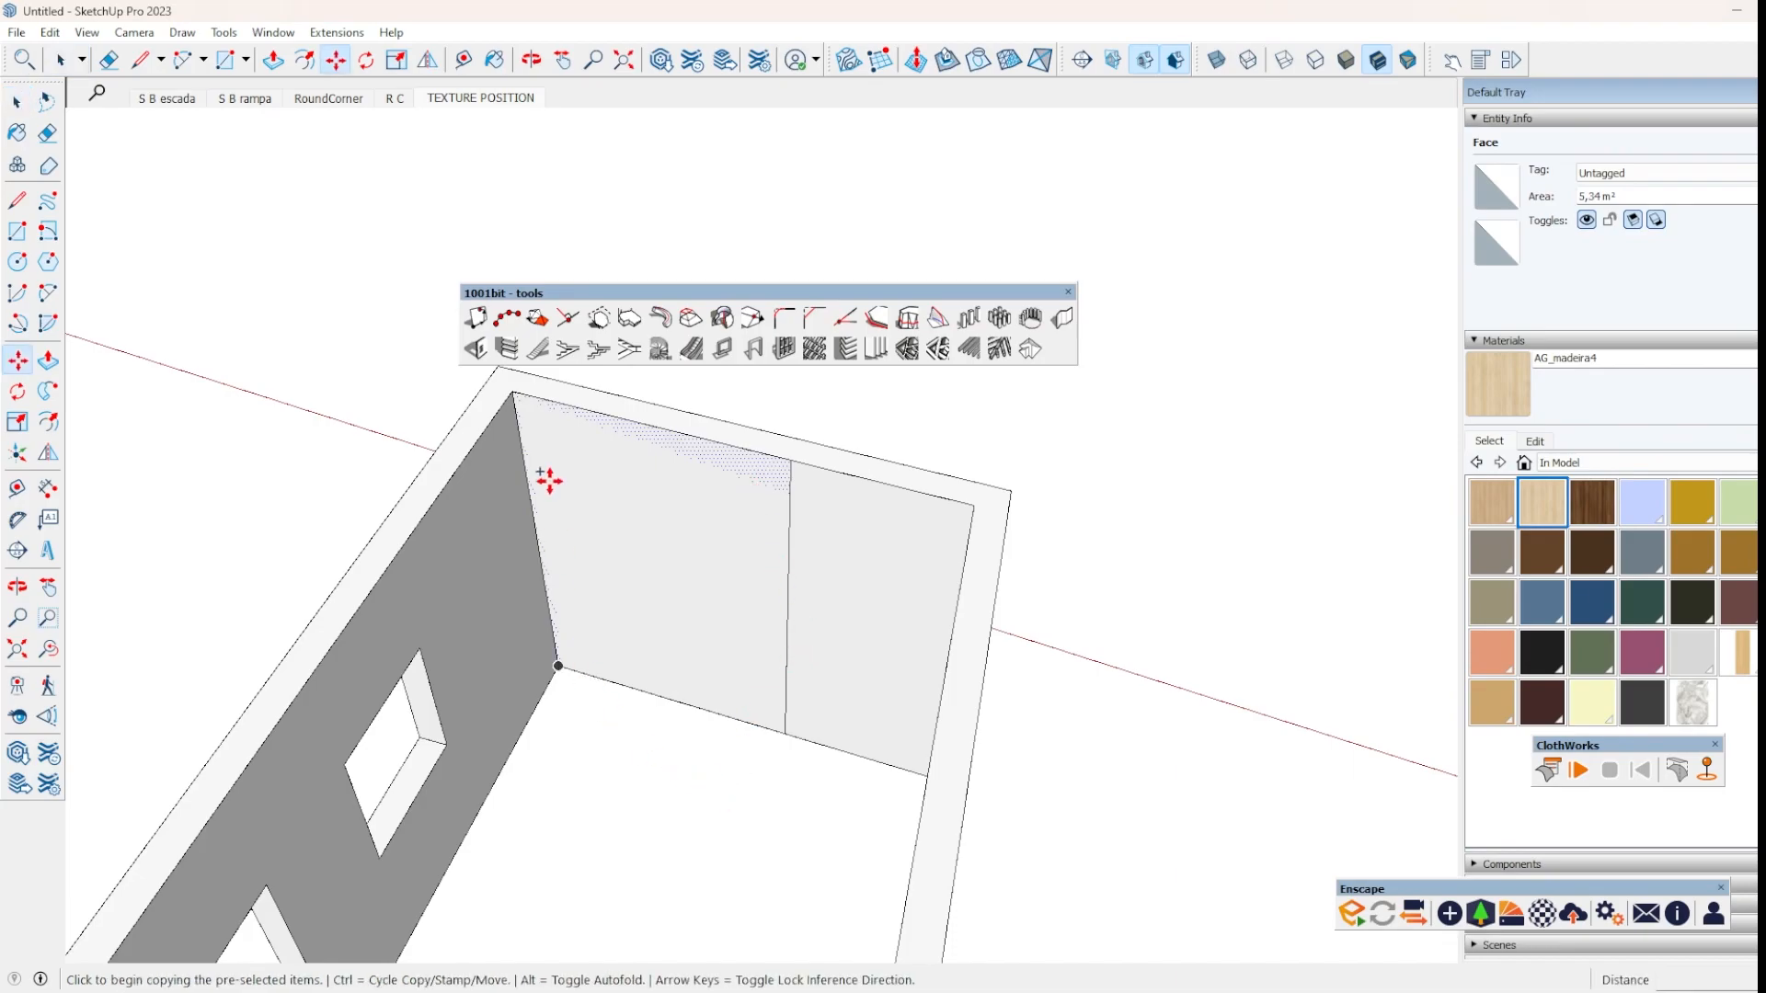
left_click(513, 395)
left_click(500, 412)
key("space")
Generate 1001bit vertical louvres from the copied face, entering louvre depth, thickness and spacing and setting the angle to 0.
left_click(617, 618)
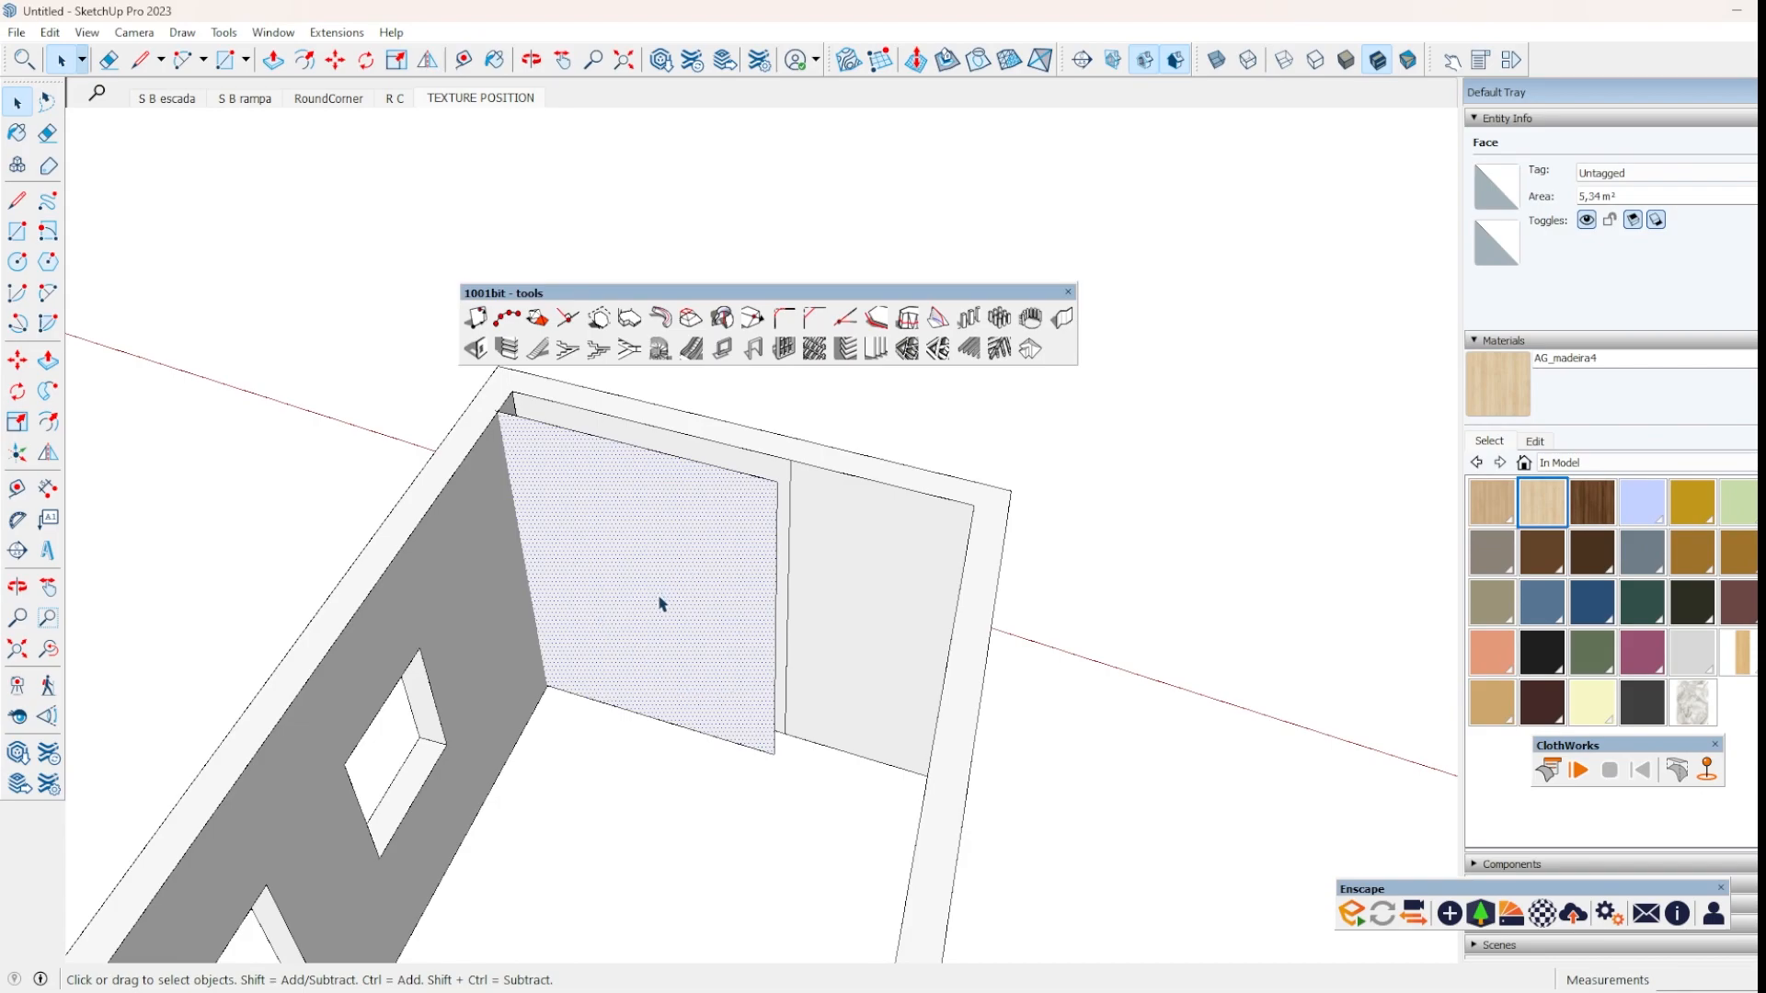
left_click(875, 350)
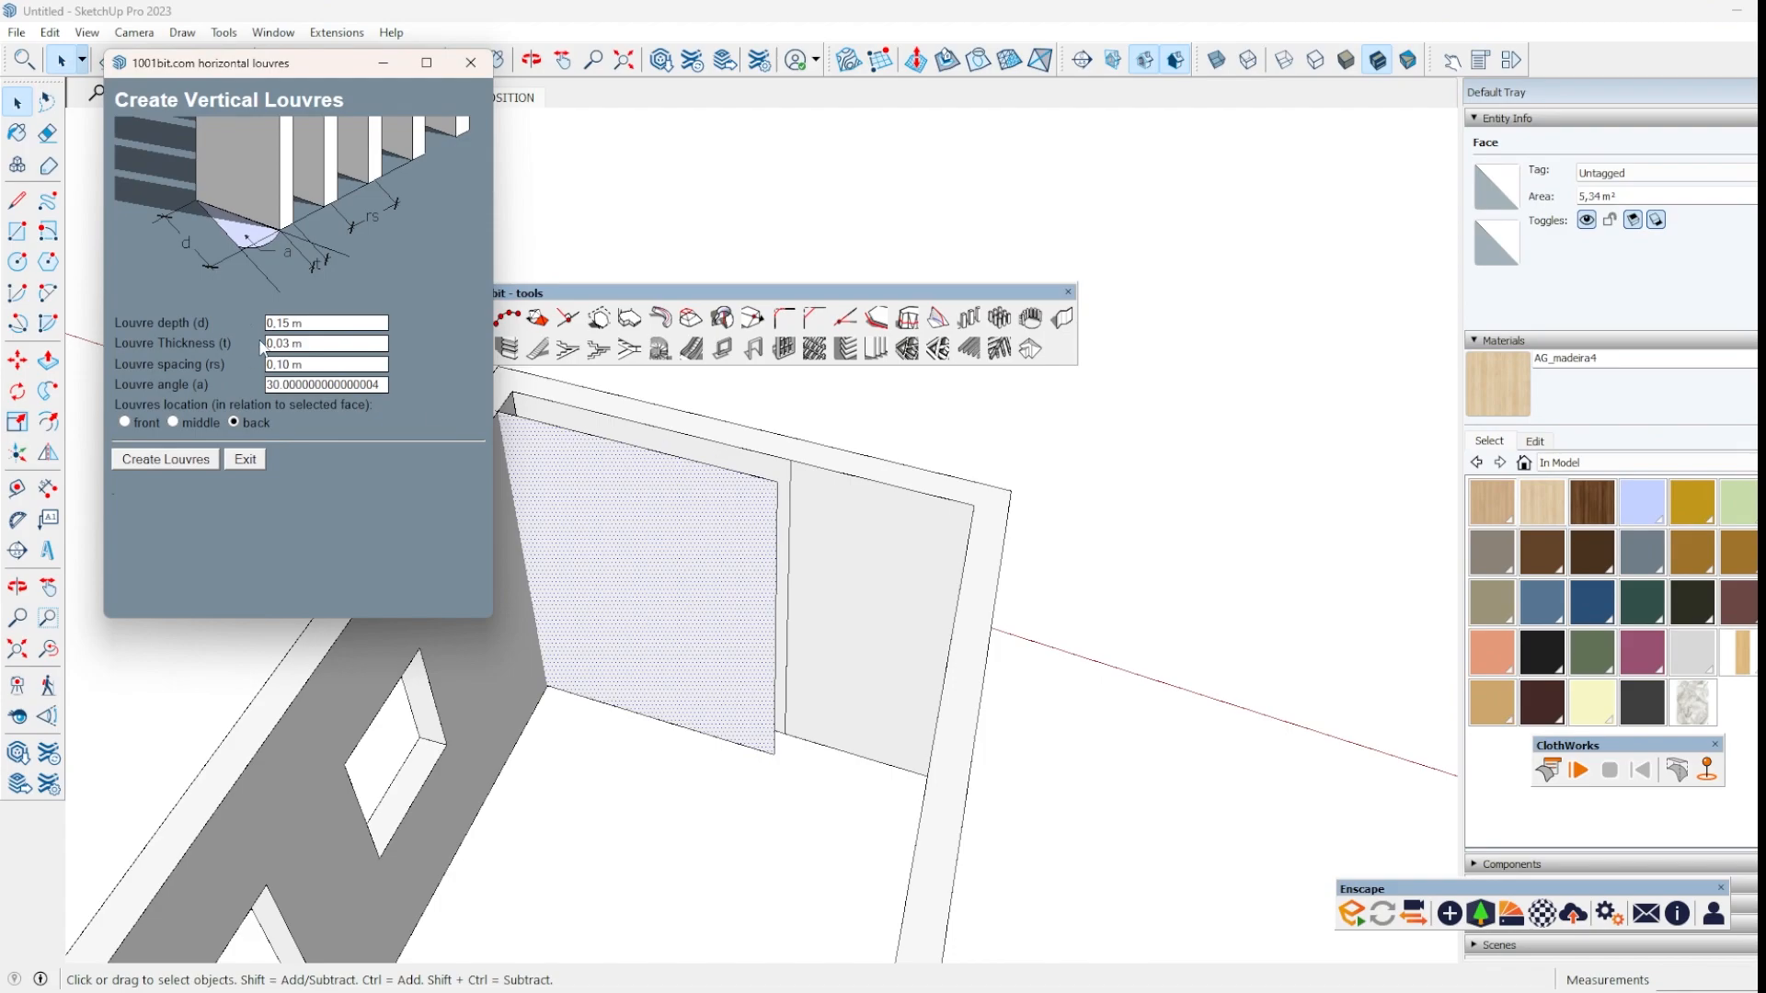
triple_click(298, 323)
left_click(290, 324)
triple_click(290, 343)
left_click(284, 343)
triple_click(299, 365)
left_click(280, 365)
double_click(330, 385)
type("0")
left_click(145, 461)
Move the louvre group from its upper end corner onto the upper inner corner of the end wall.
middle_click_drag(769, 558, 996, 671)
left_click(17, 102)
left_click(596, 470)
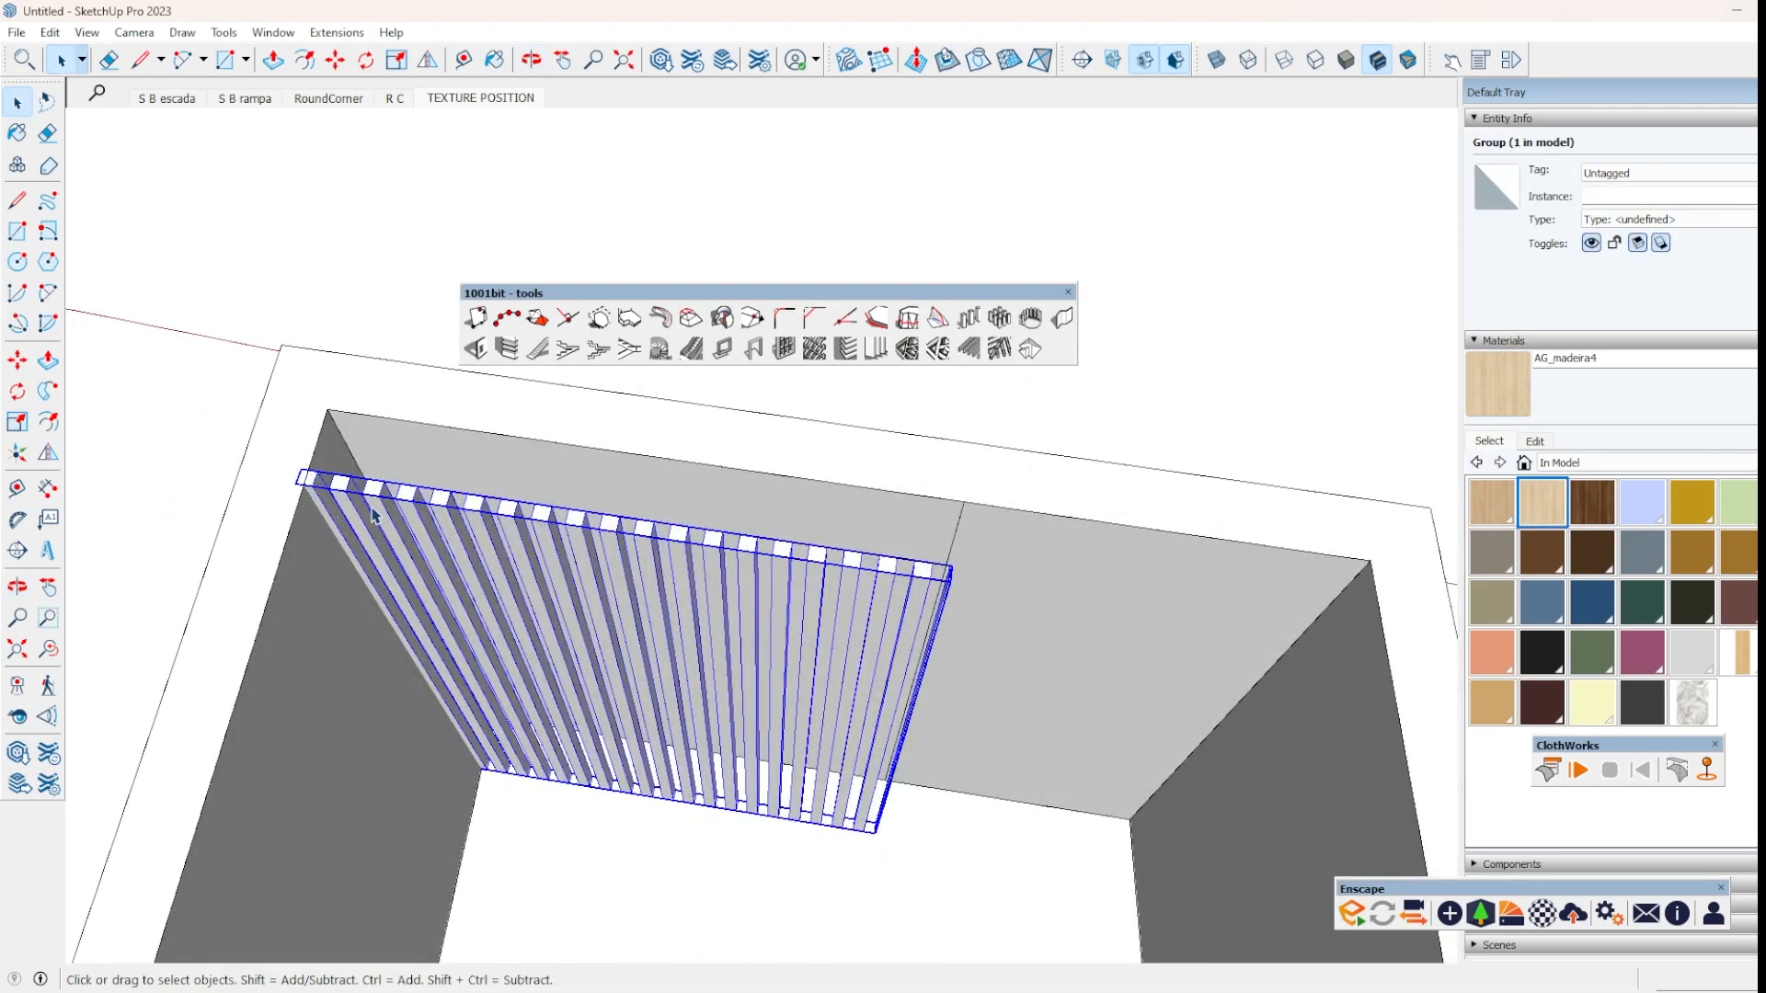
key("m")
left_click(302, 466)
left_click(323, 406)
Delete the leftover rectangular outline standing in front of the louvres.
middle_click_drag(650, 466, 853, 602)
key("space")
triple_click(841, 581)
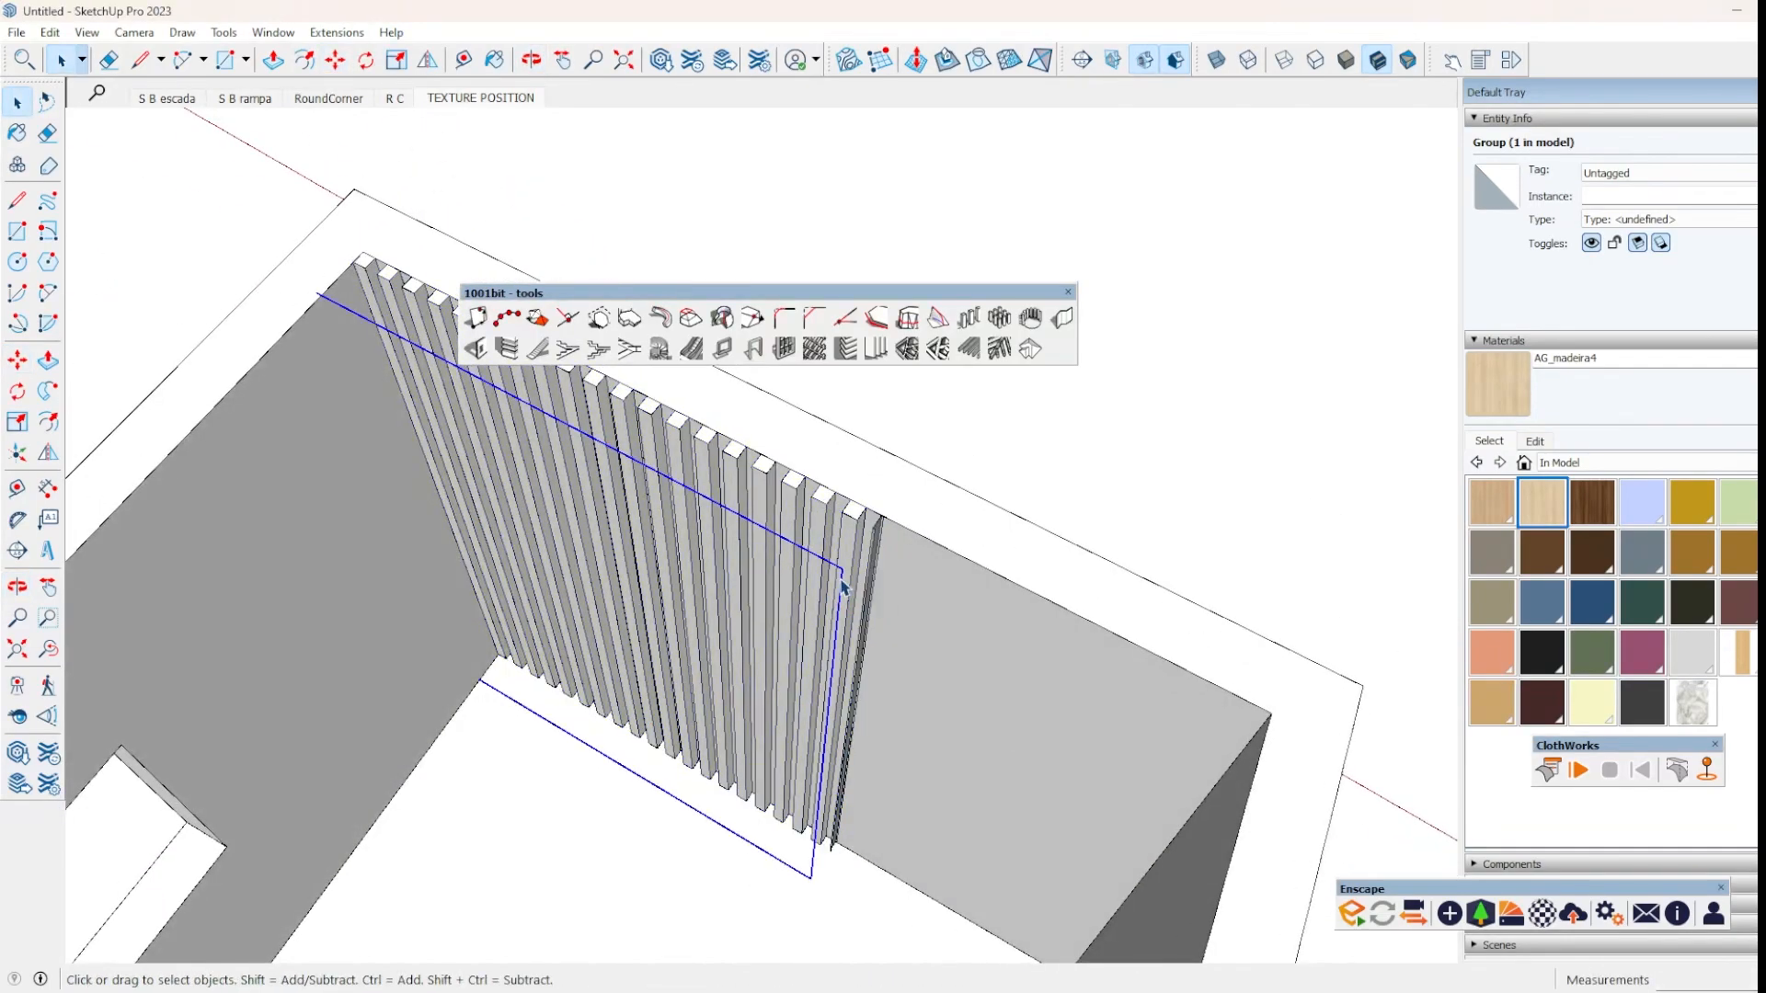
key("Delete")
scroll(981, 681, "down", 2)
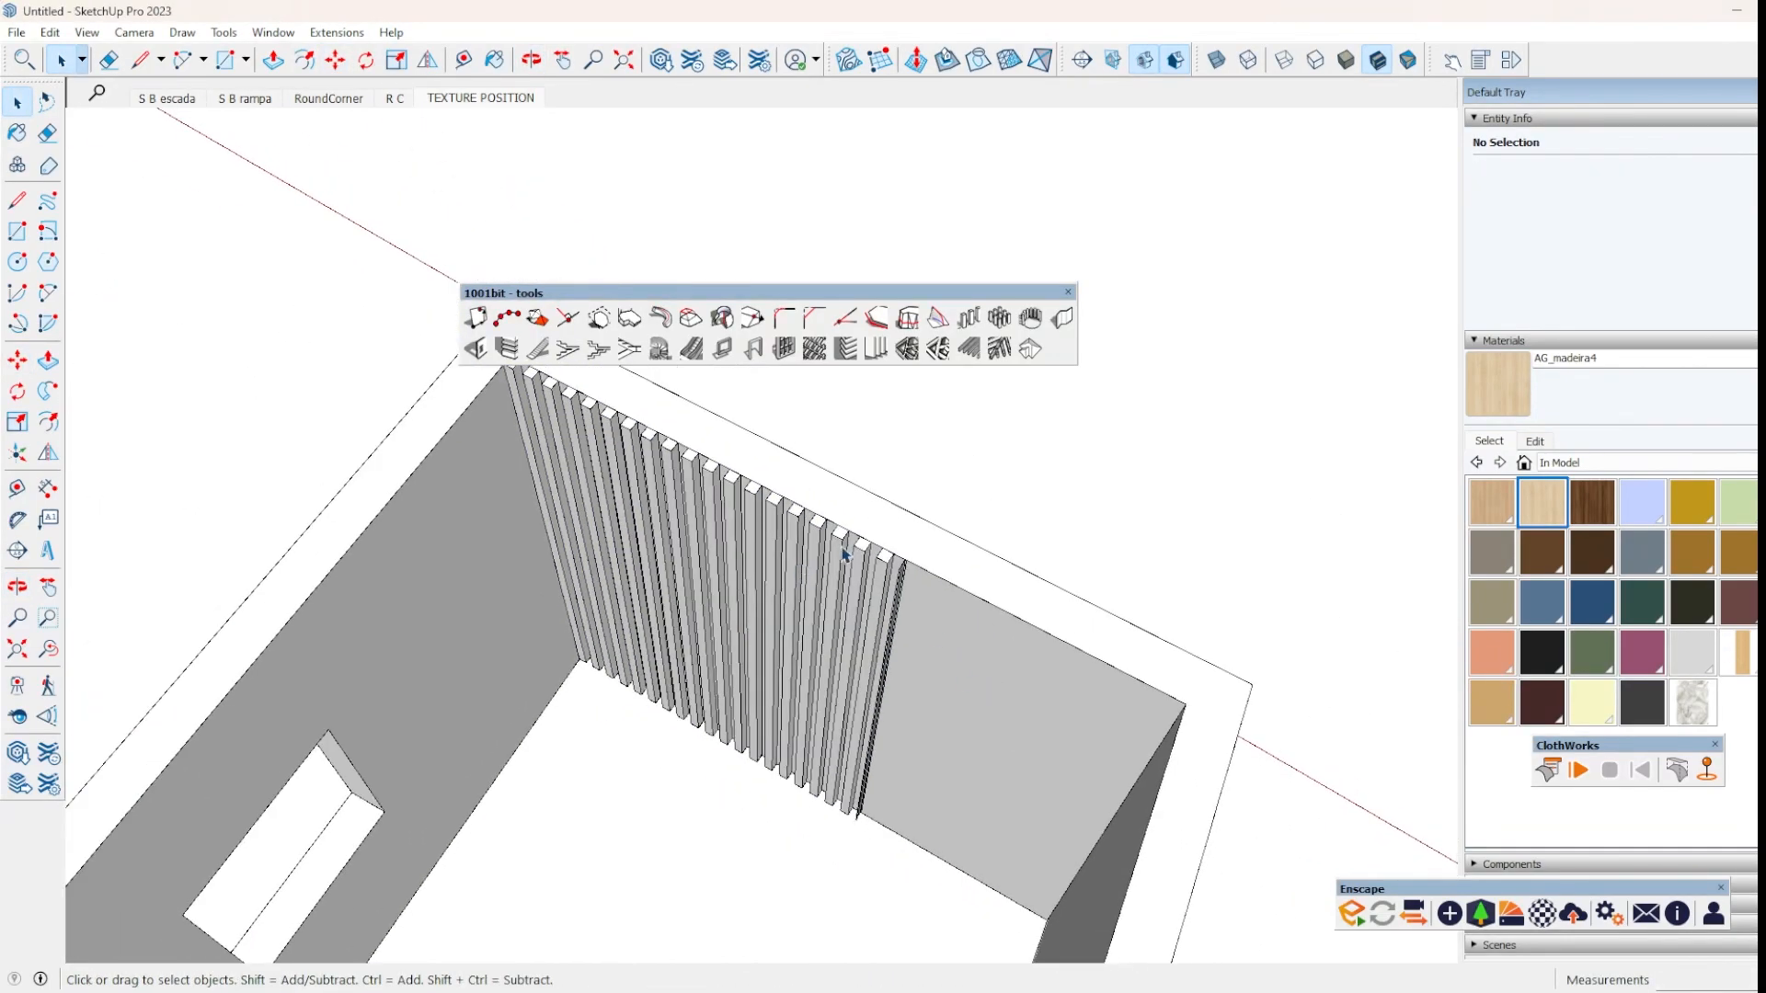
Paint the louvre group with the AG_madeira4 wood material.
left_click(1496, 397)
left_click(859, 659)
mouse_move(859, 658)
middle_mouse_down()
mouse_move(1119, 394)
mouse_move(1032, 428)
mouse_move(1049, 465)
middle_mouse_up()
scroll(1049, 466, "down", 2)
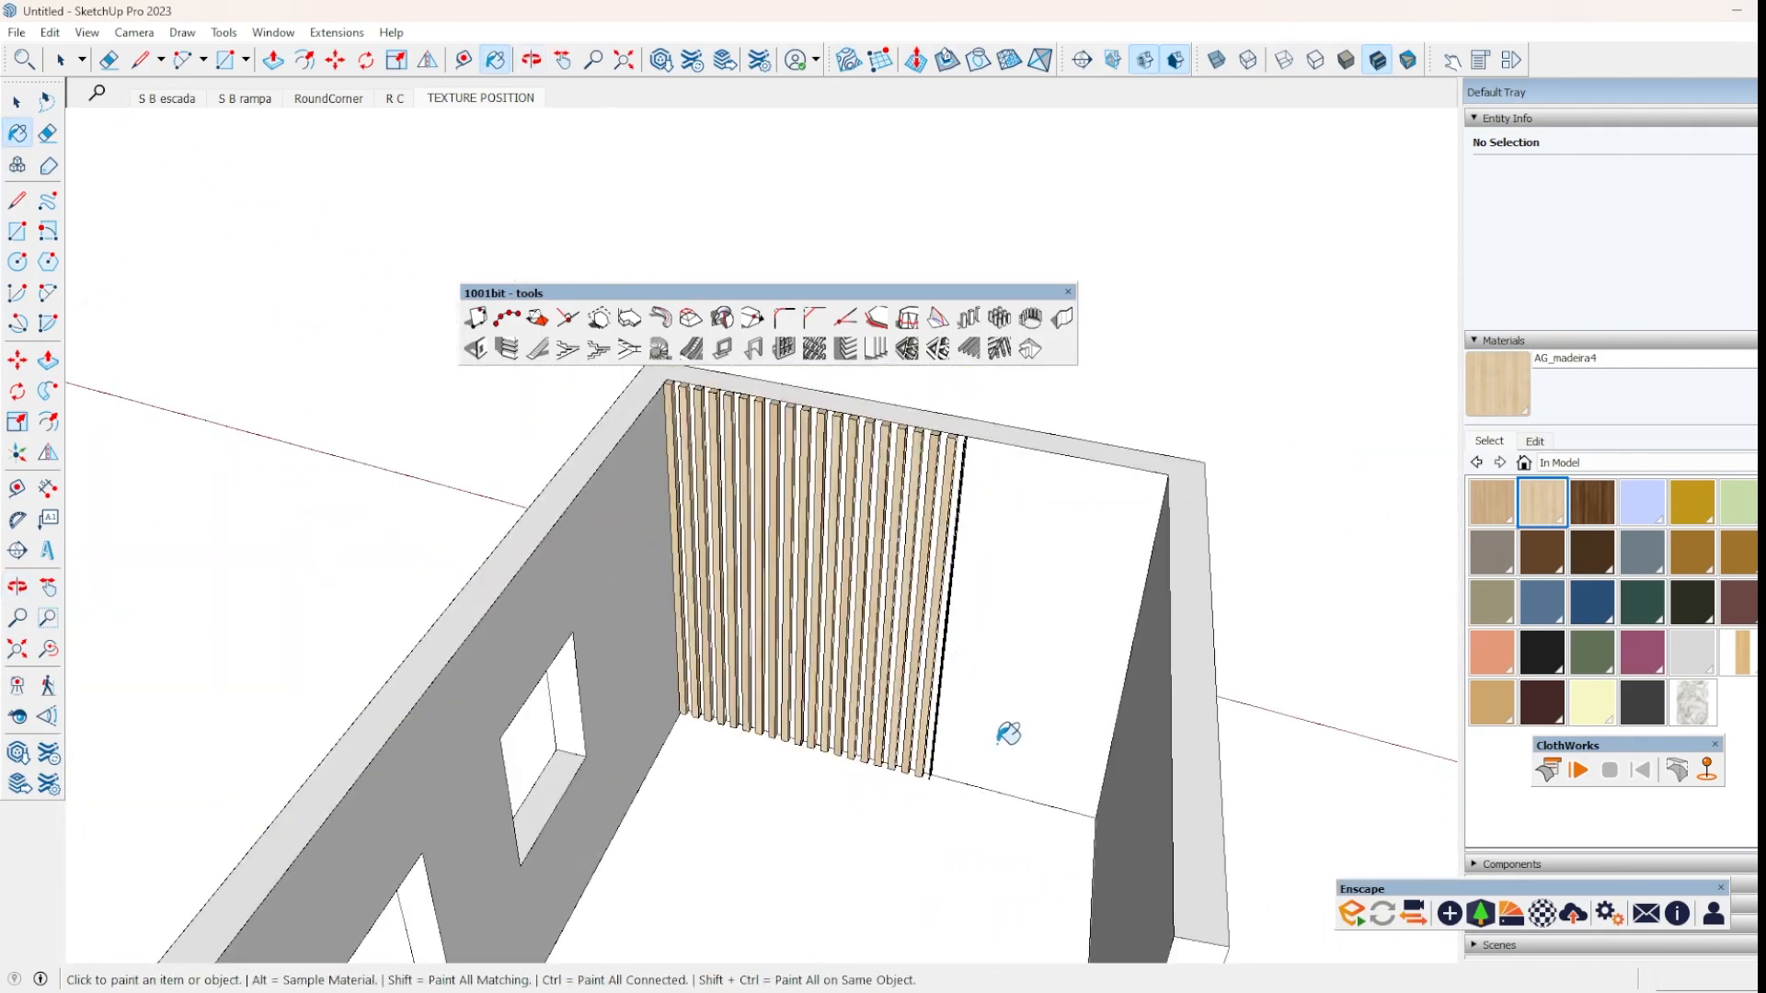
Delete the thin incomplete slat at the free end of the louvre panel.
scroll(961, 676, "up", 2)
scroll(957, 556, "up", 5)
scroll(956, 556, "up", 1)
key("space")
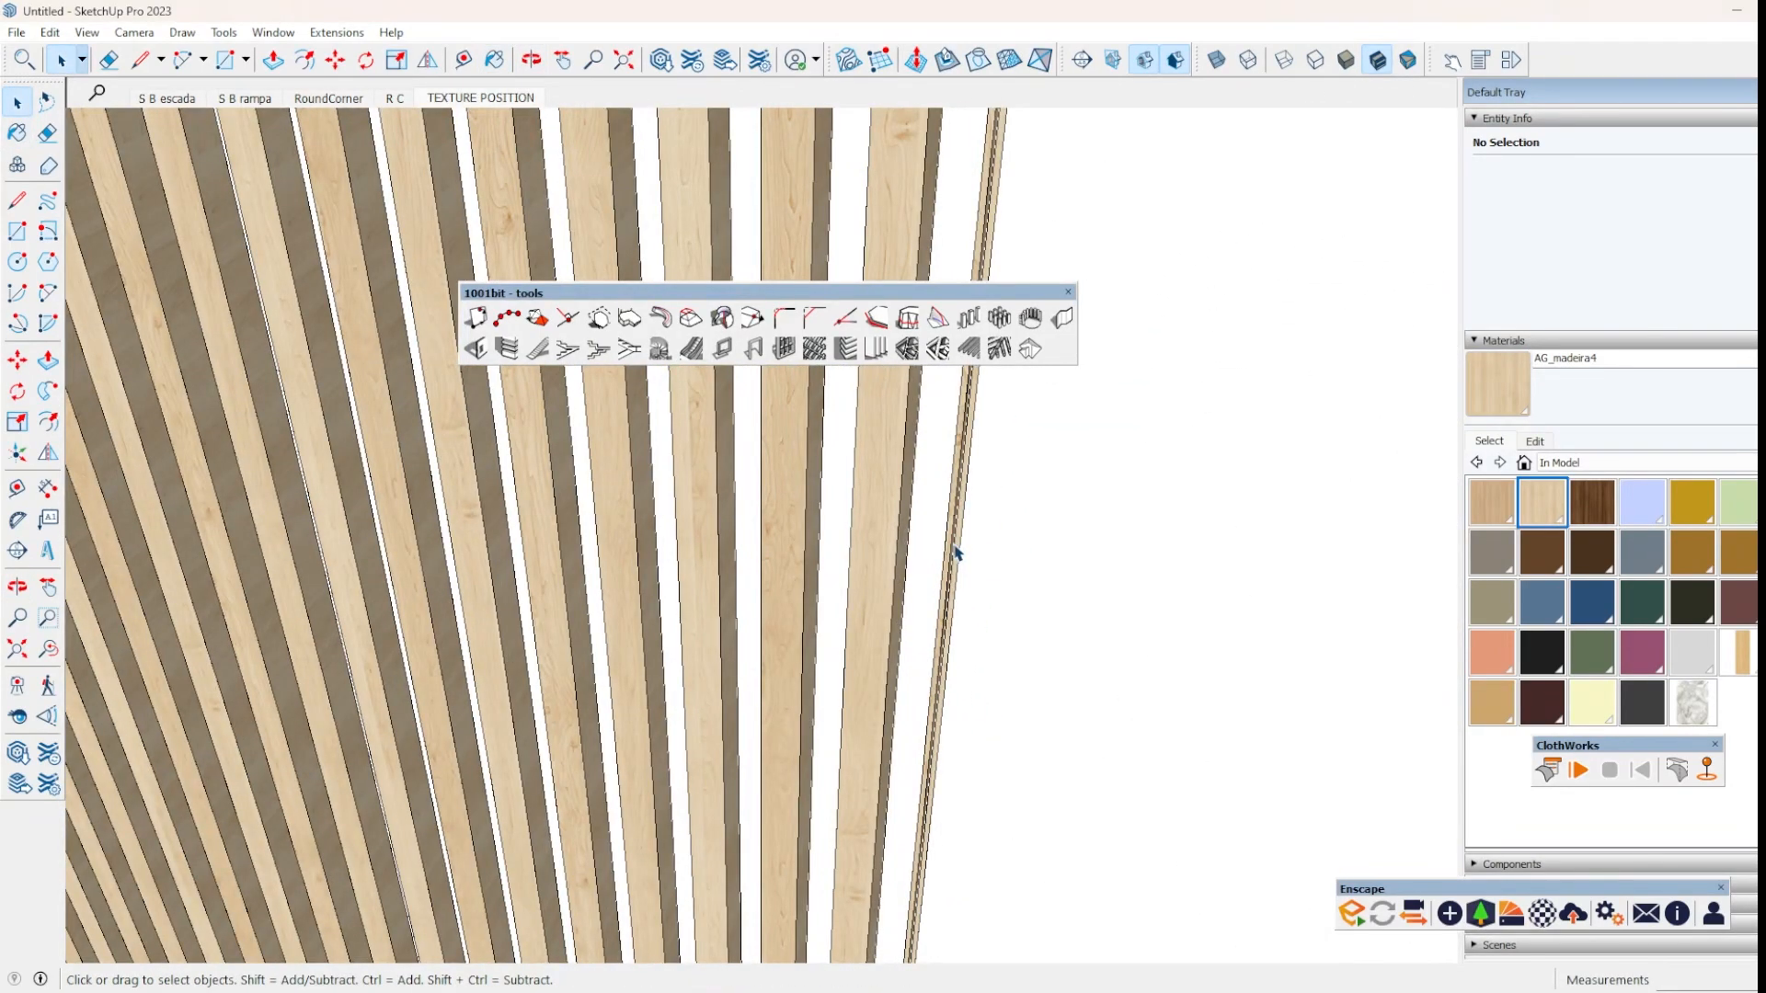
left_click(956, 570)
middle_click_drag(956, 570, 936, 612)
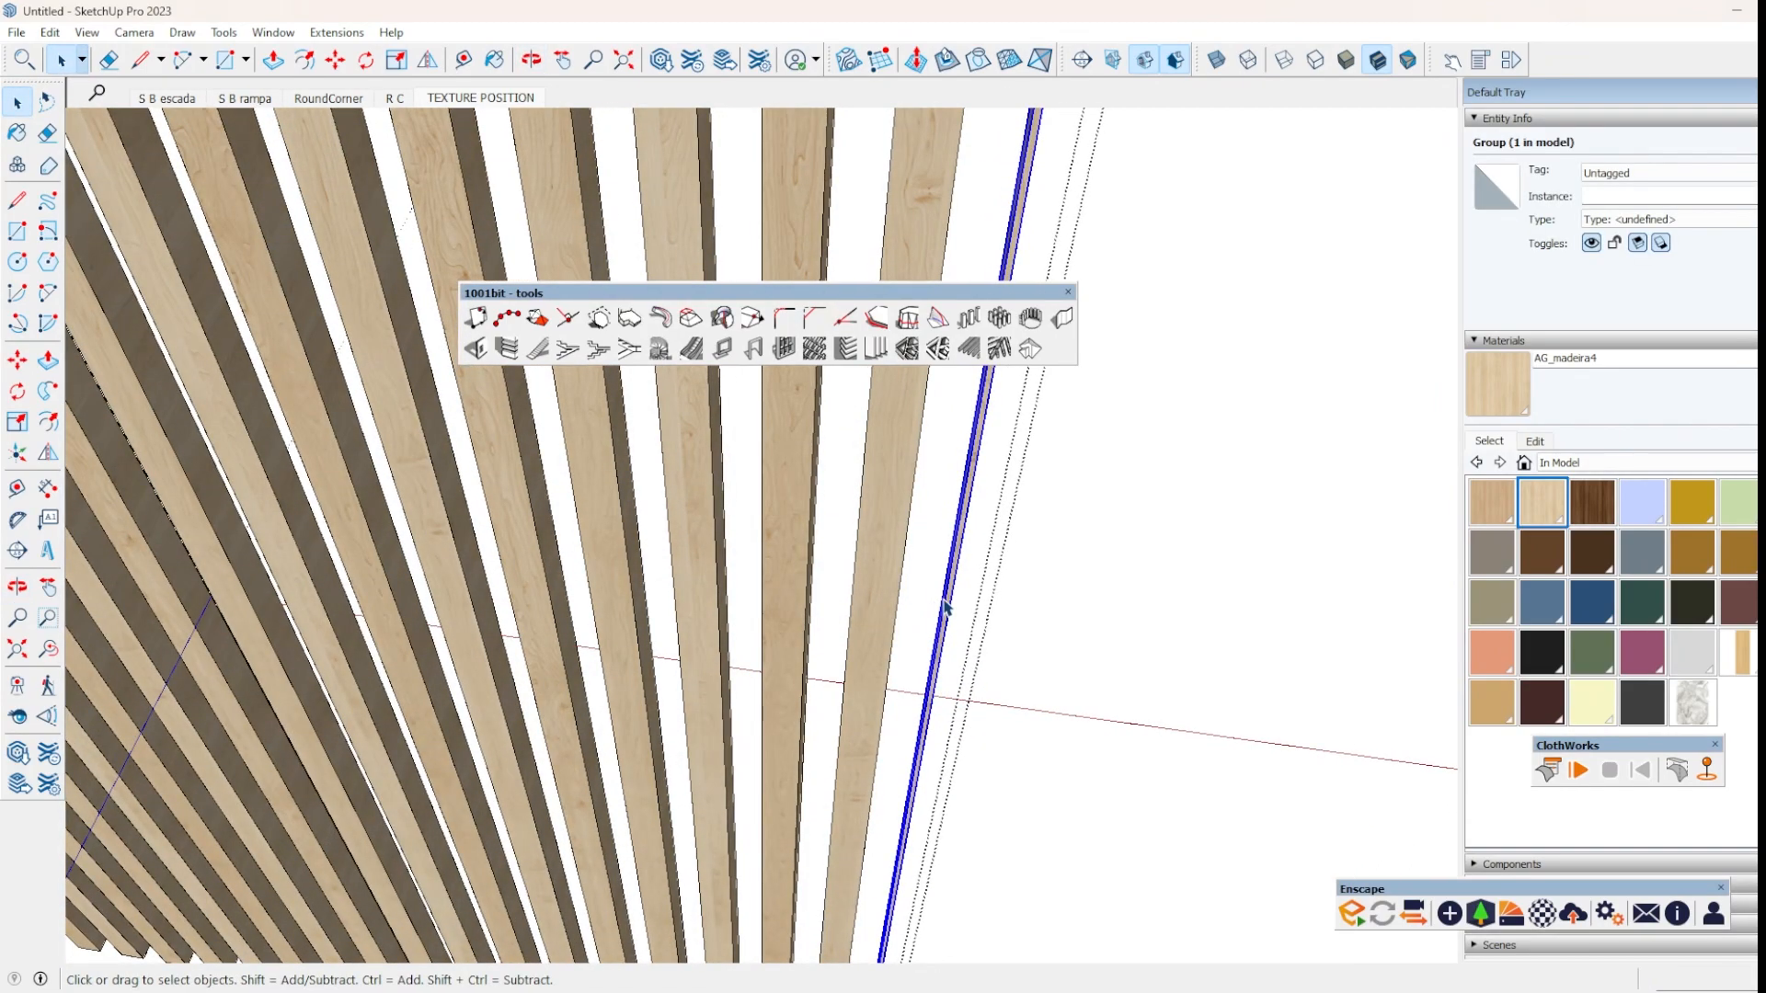
key("Delete")
Copy the last full slat 0.10 m outward along the wall, matching the spacing of the other slats.
left_click(850, 625)
key("m")
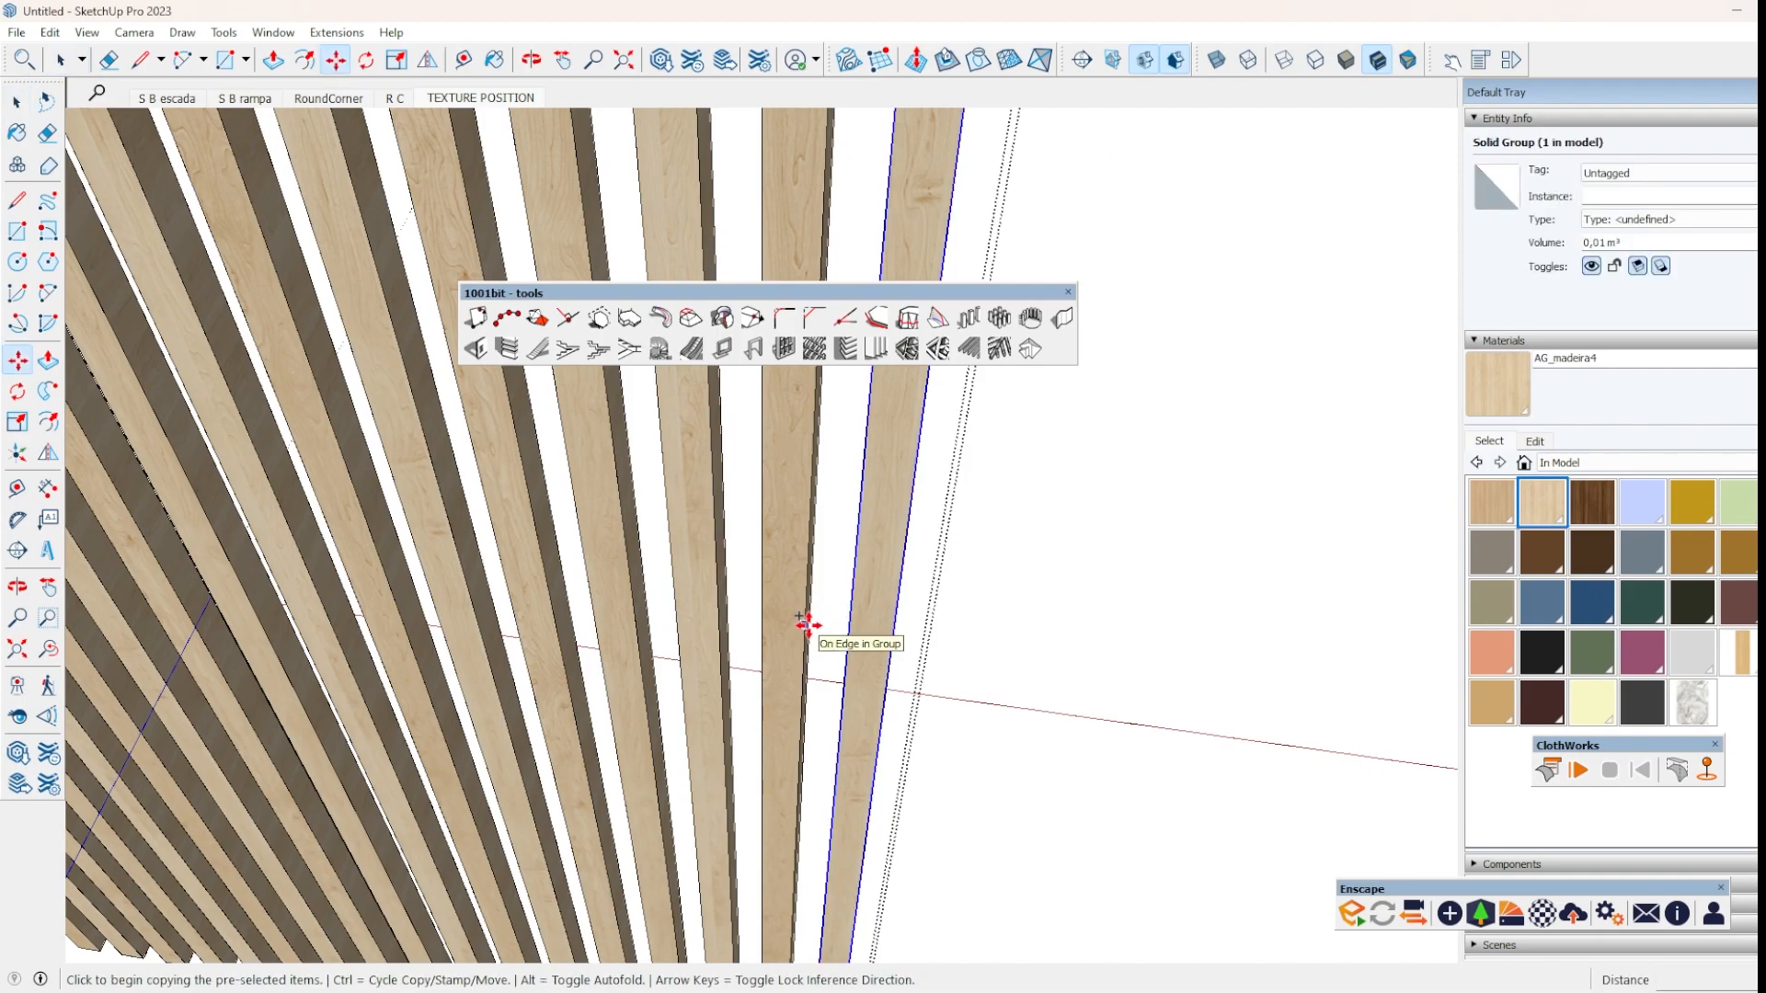
left_click(805, 624)
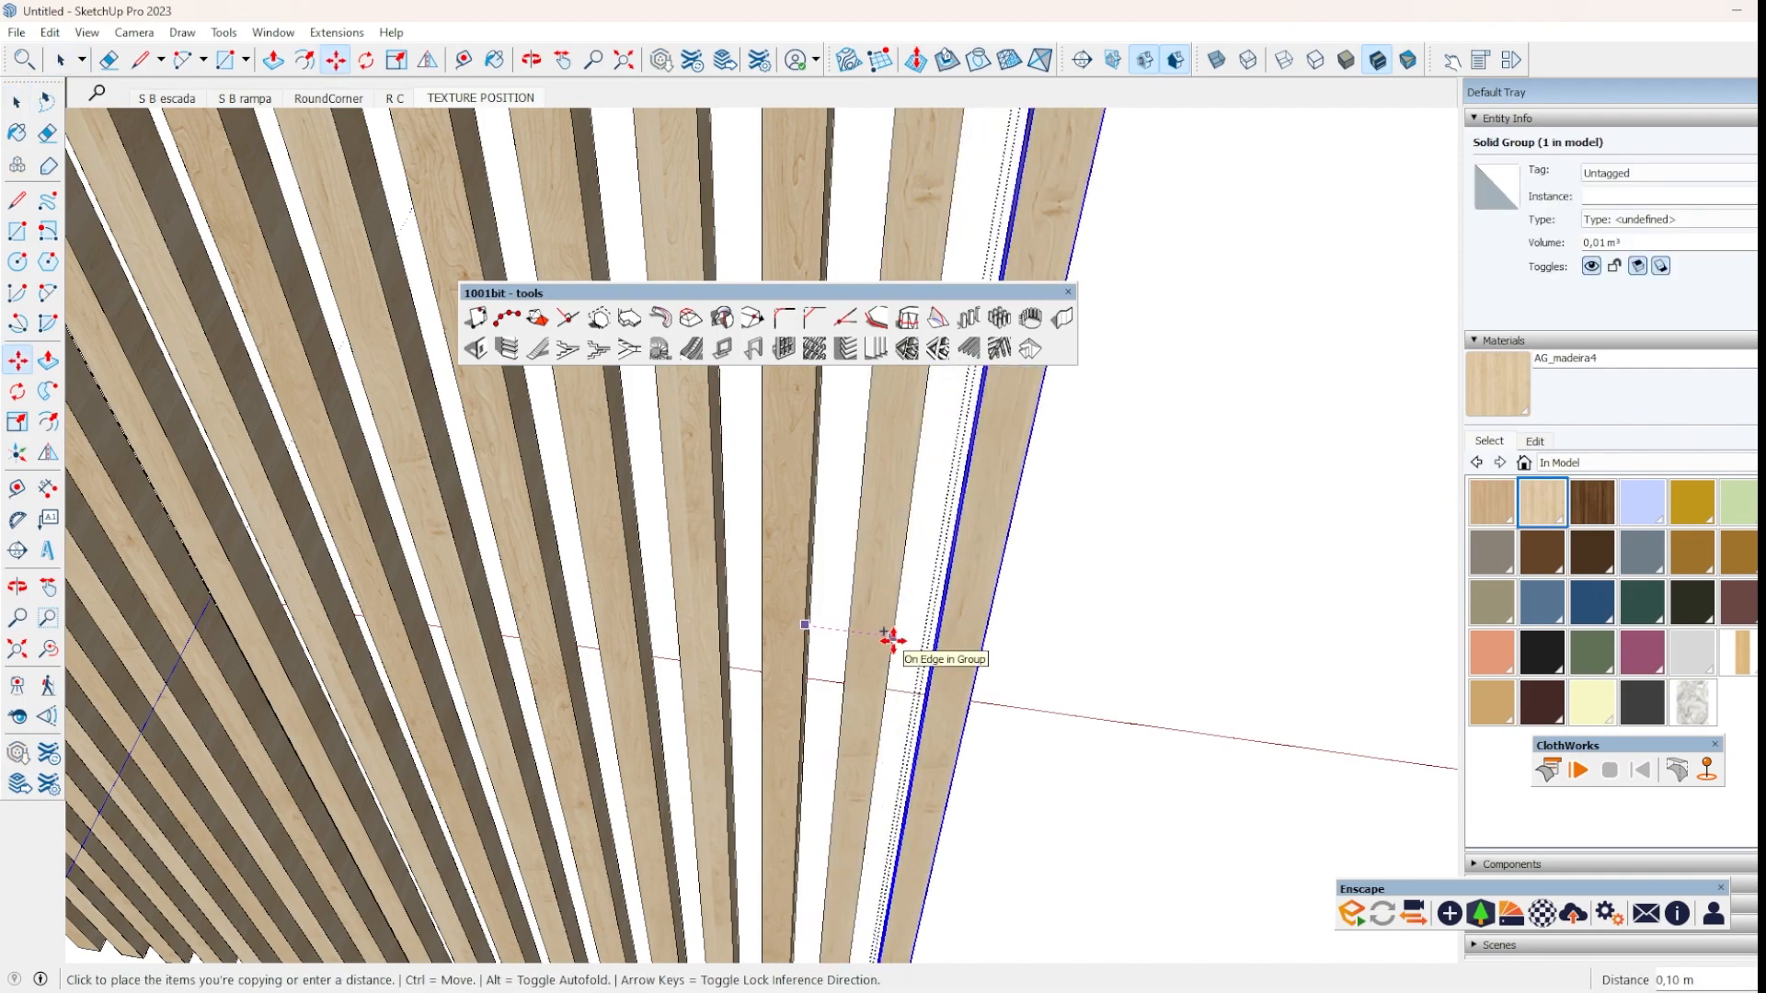
key("space")
left_click(954, 557)
Examine the whole room with its wall openings and the wood louvre panel from inside and outside.
scroll(777, 747, "down", 10)
middle_click_drag(993, 729, 1065, 582)
middle_click_drag(604, 828, 697, 616)
scroll(698, 617, "down", 3)
middle_click_drag(785, 755, 625, 664)
scroll(906, 726, "down", 4)
middle_click_drag(1028, 666, 859, 773)
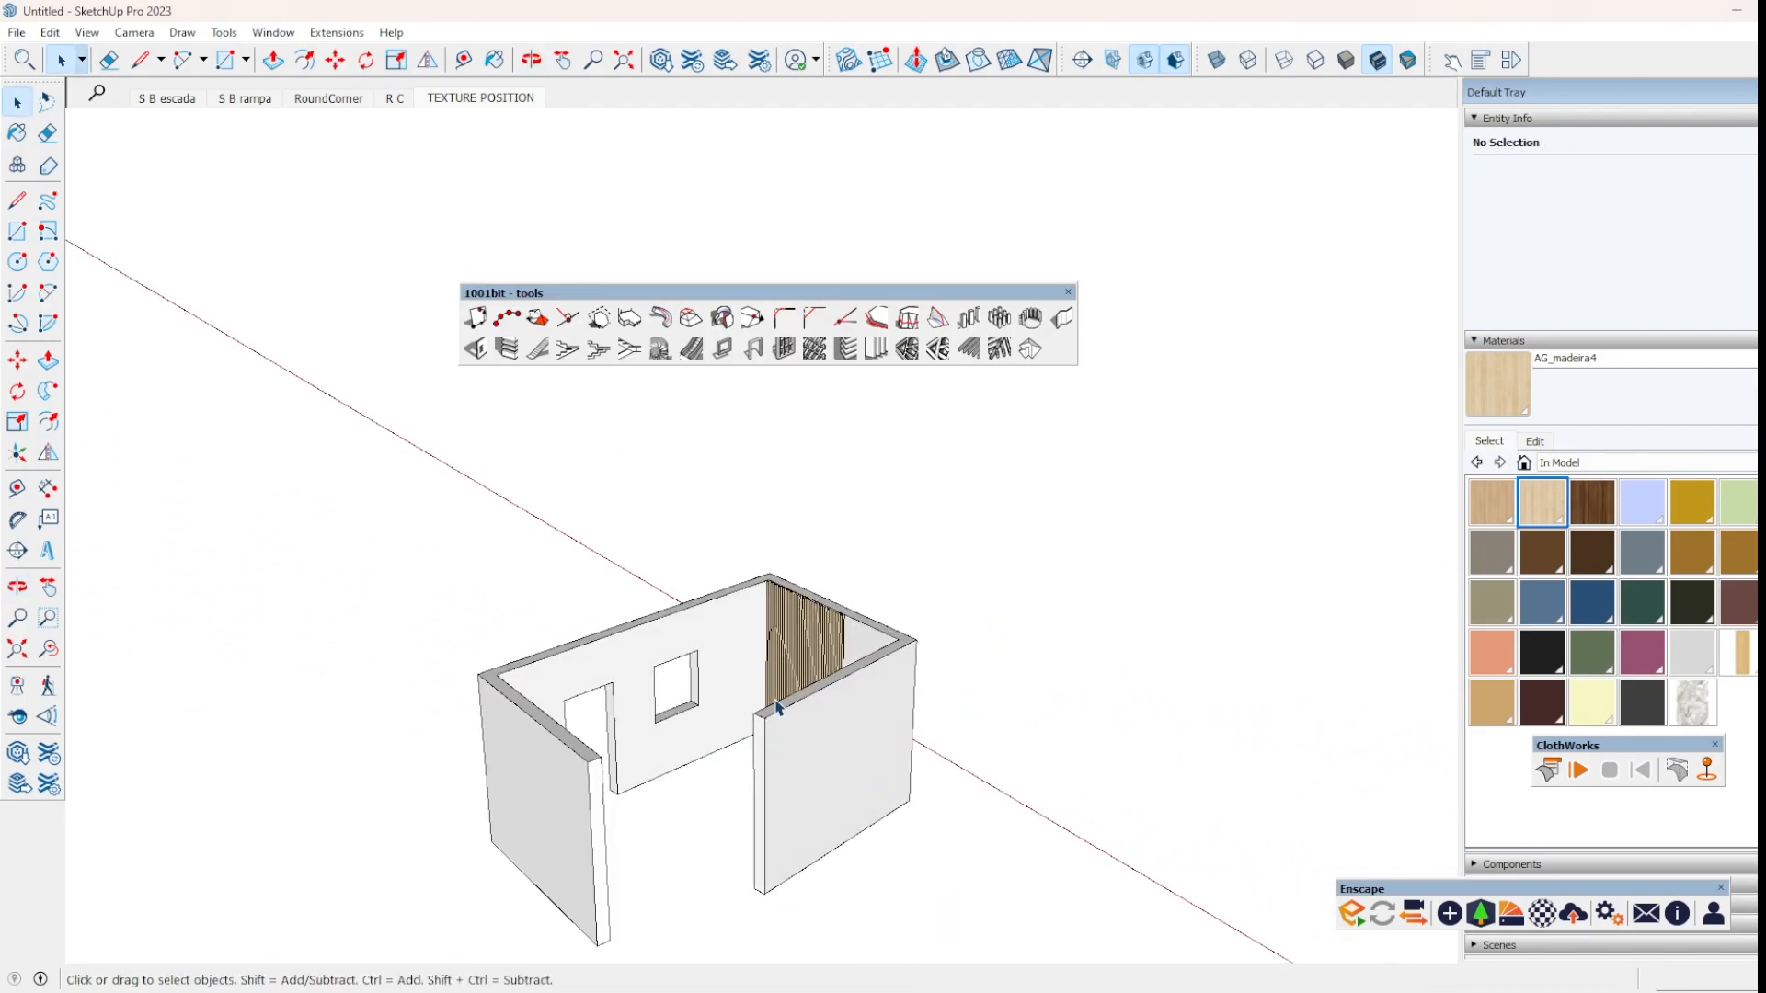
scroll(521, 636, "down", 3)
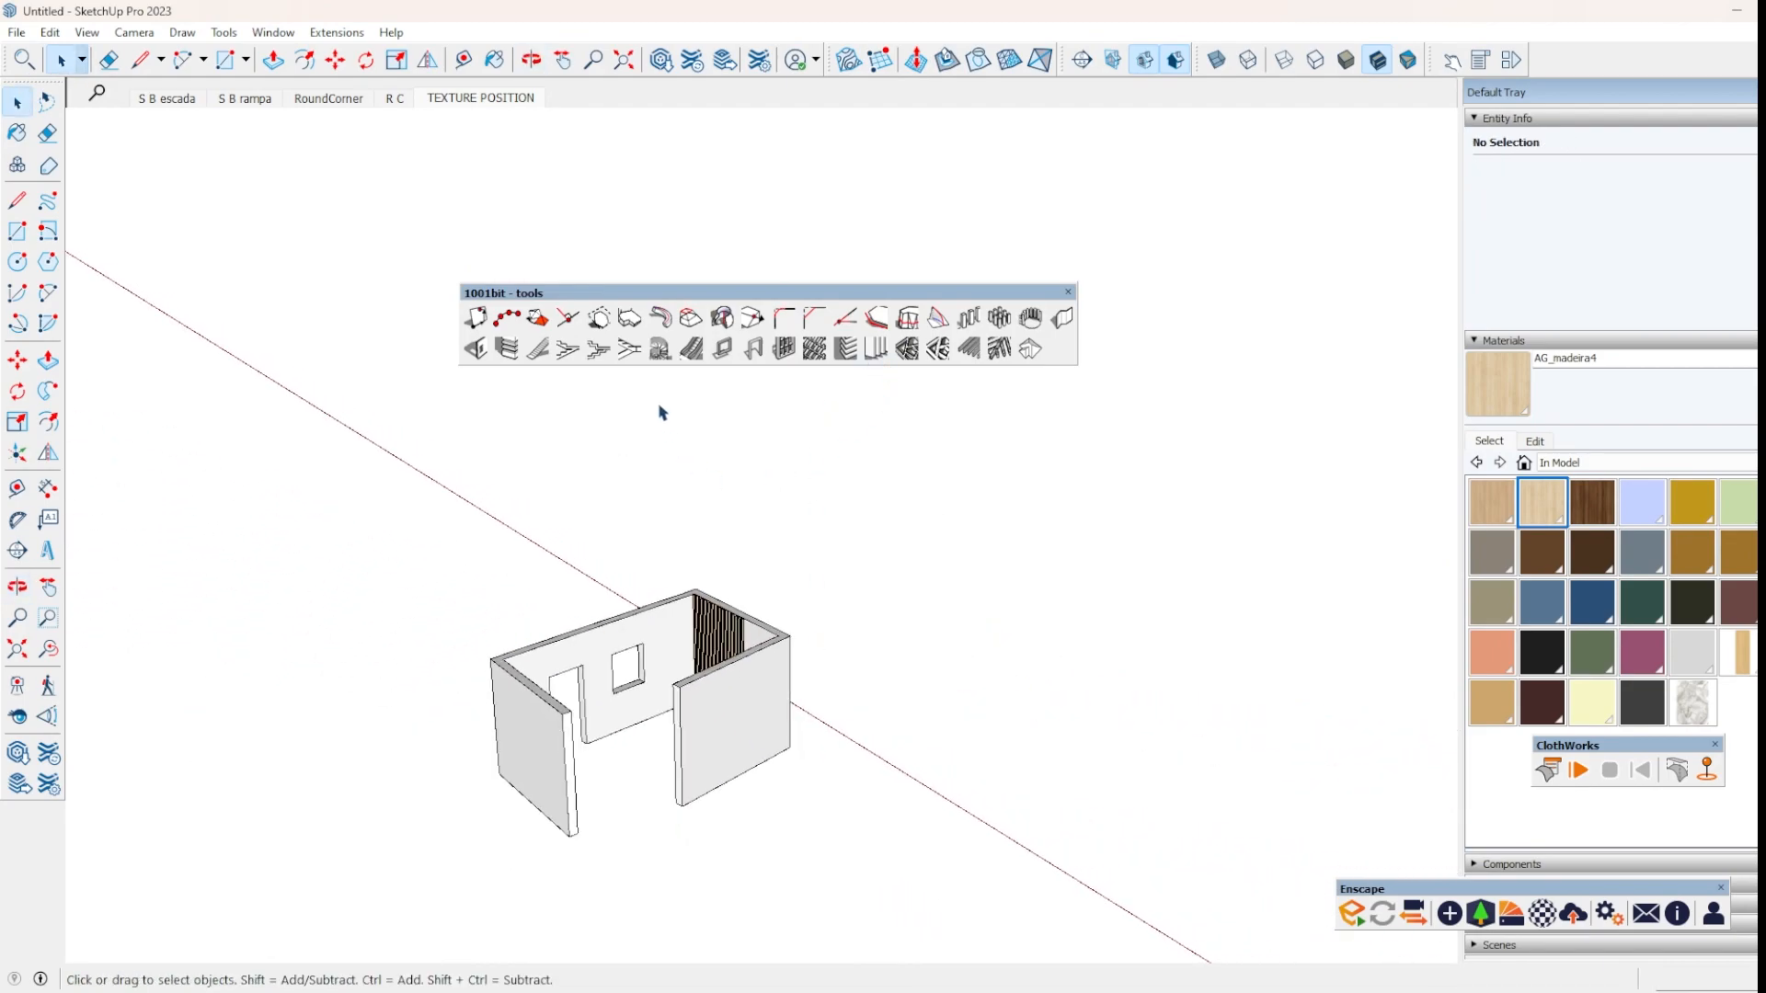
Delete the walls and the louvre panel to clear the model.
left_click_drag(679, 294, 643, 402)
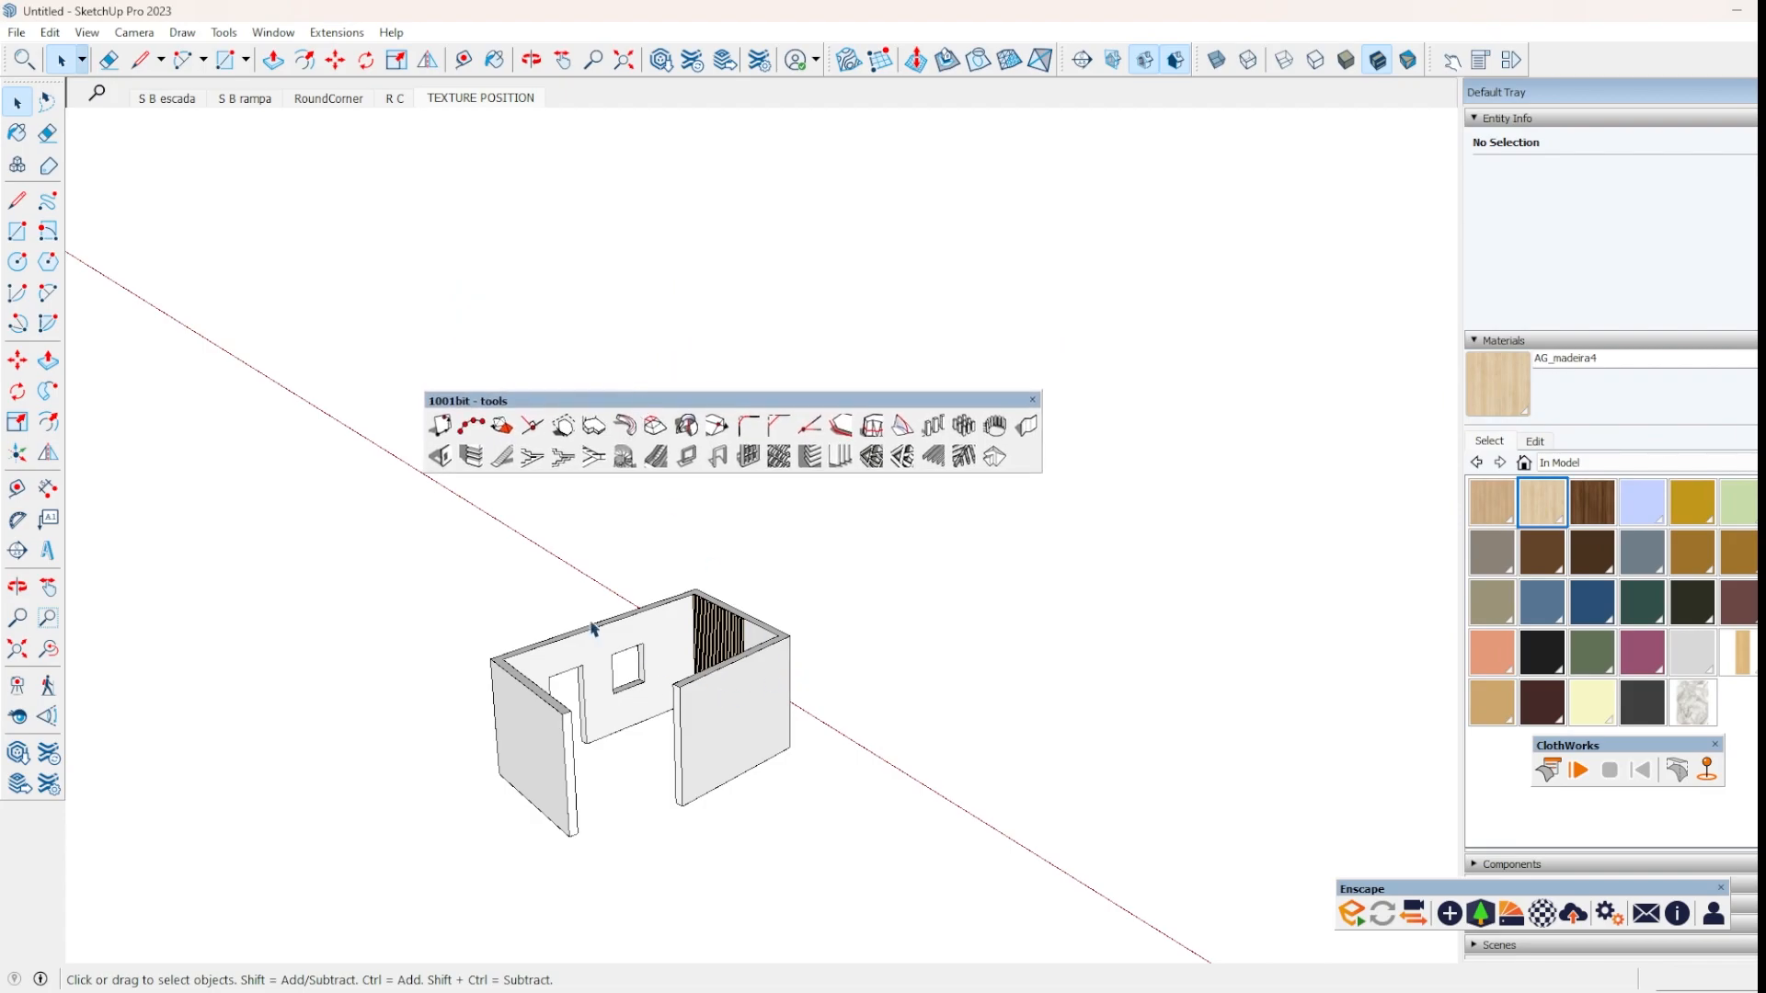
scroll(617, 843, "up", 2)
scroll(616, 842, "up", 2)
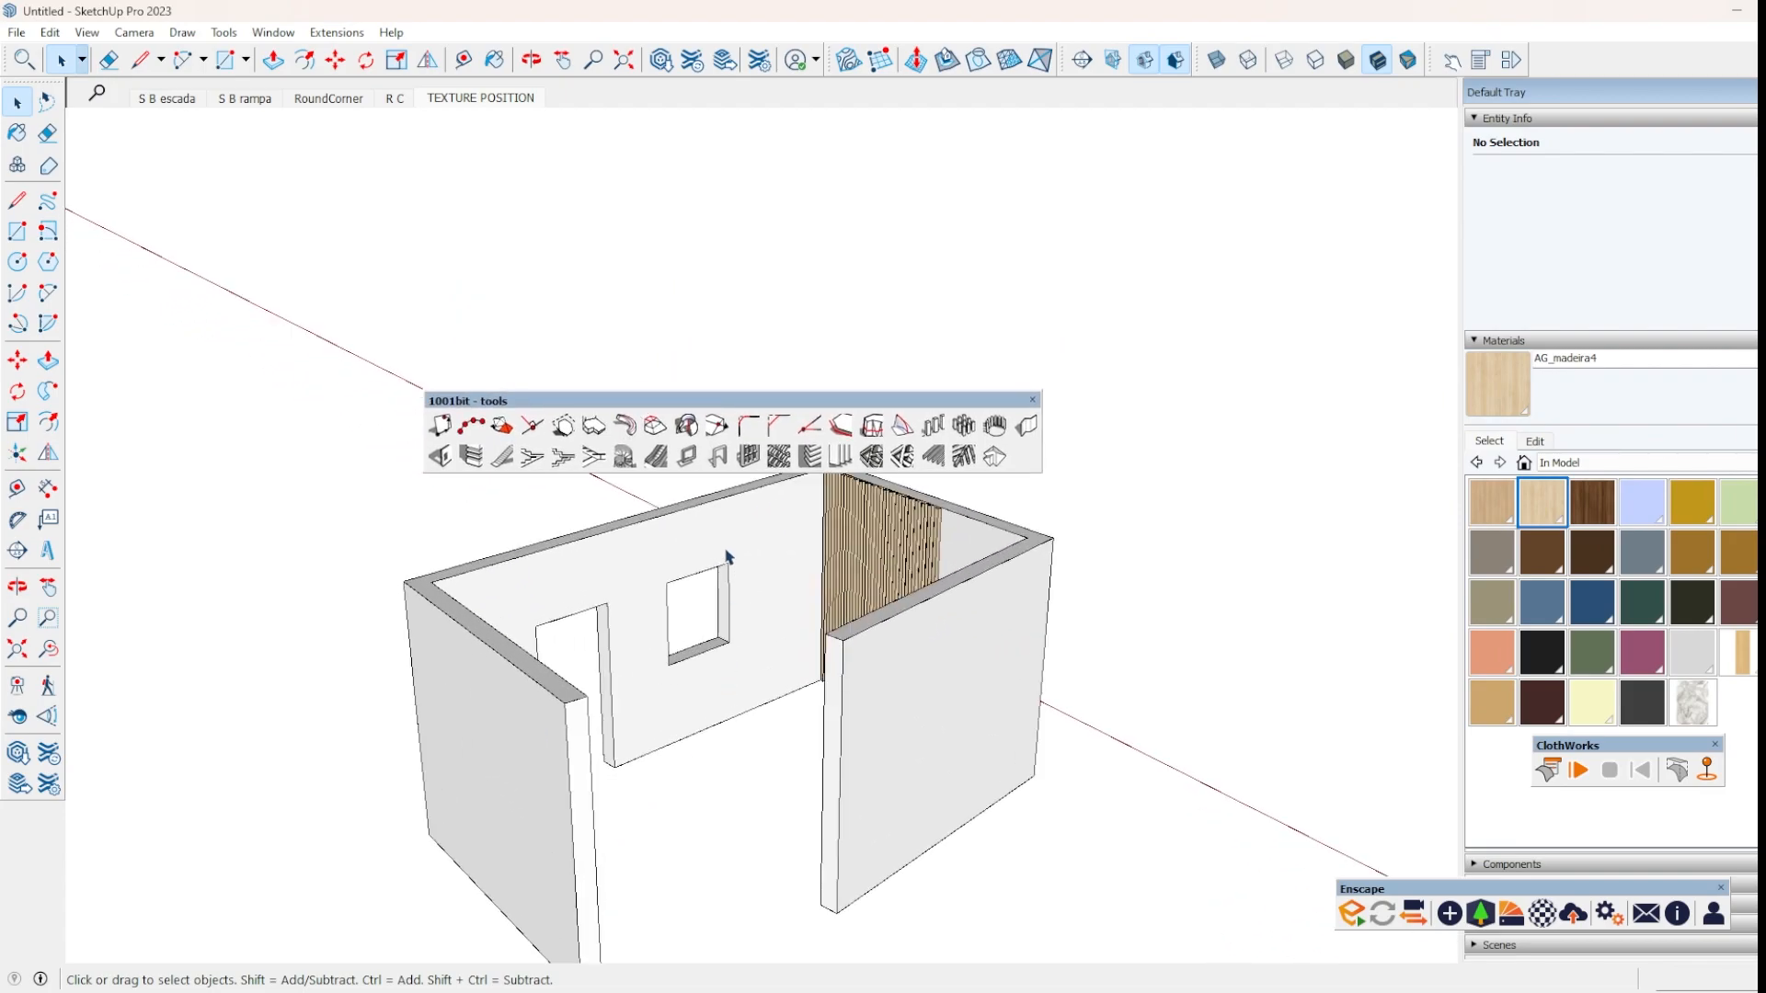
left_click(727, 555)
key("Delete")
left_click(929, 614)
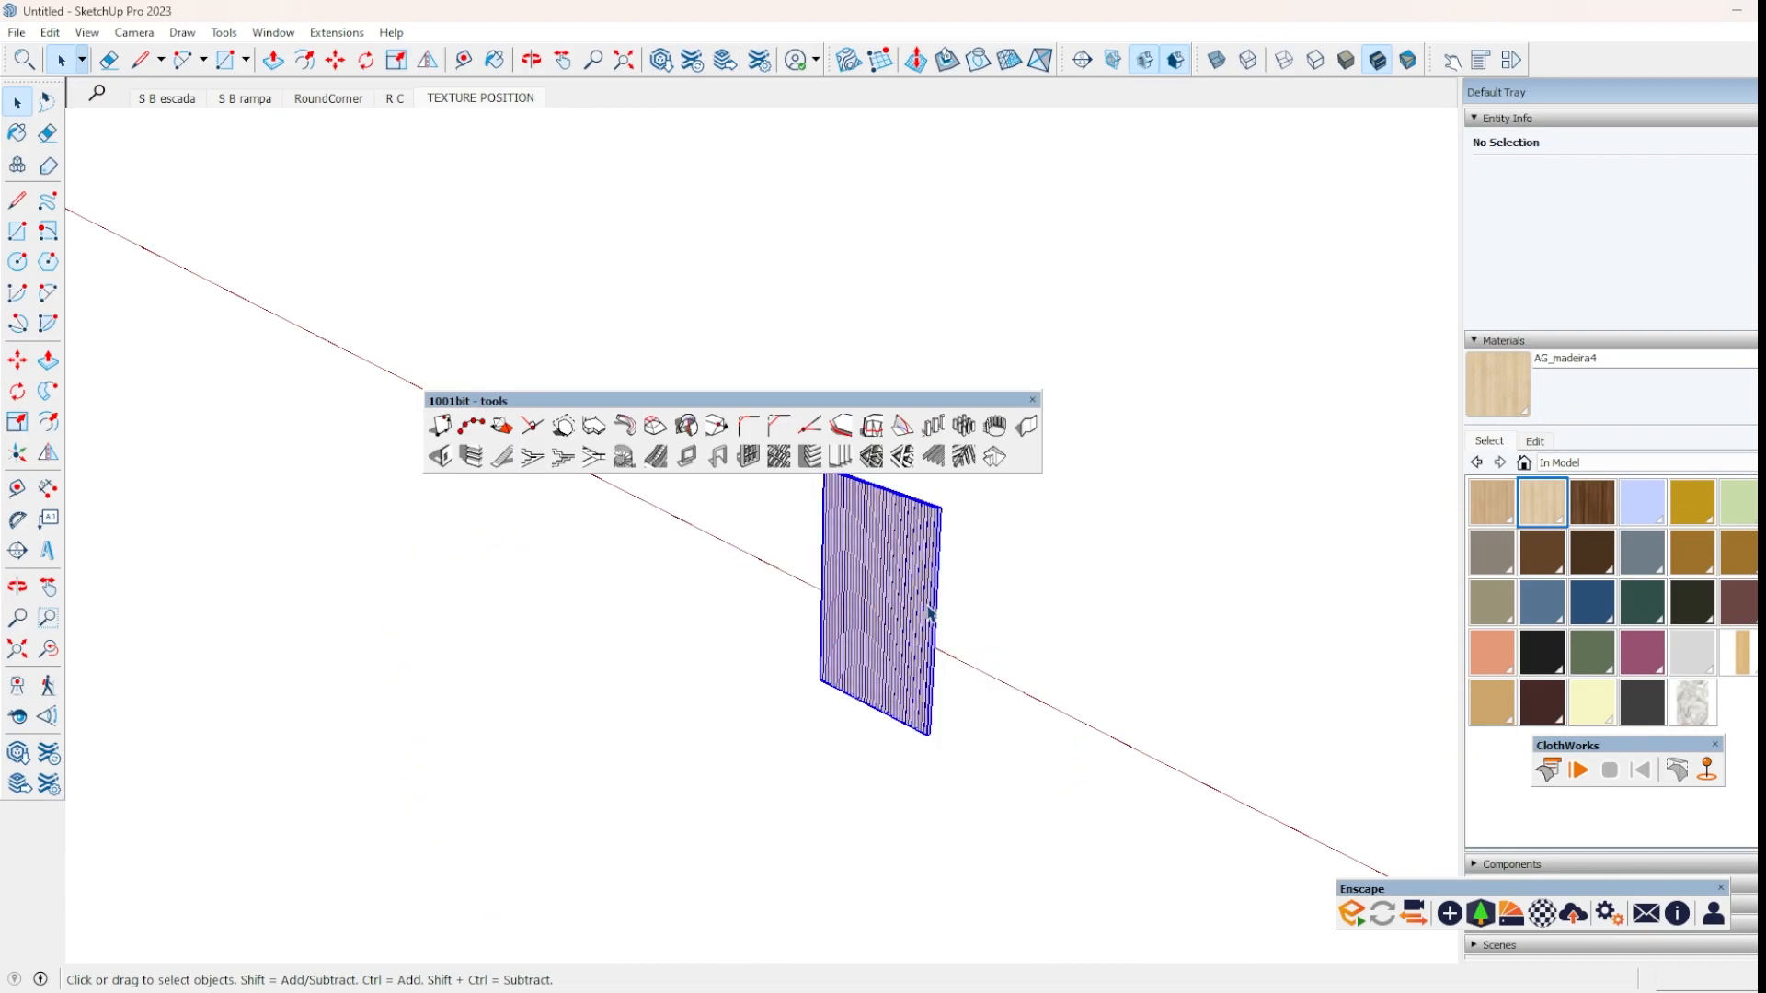
key("Delete")
Draw an open three-sided outline of connected lines on the ground near the red axis.
key("l")
left_click(631, 678)
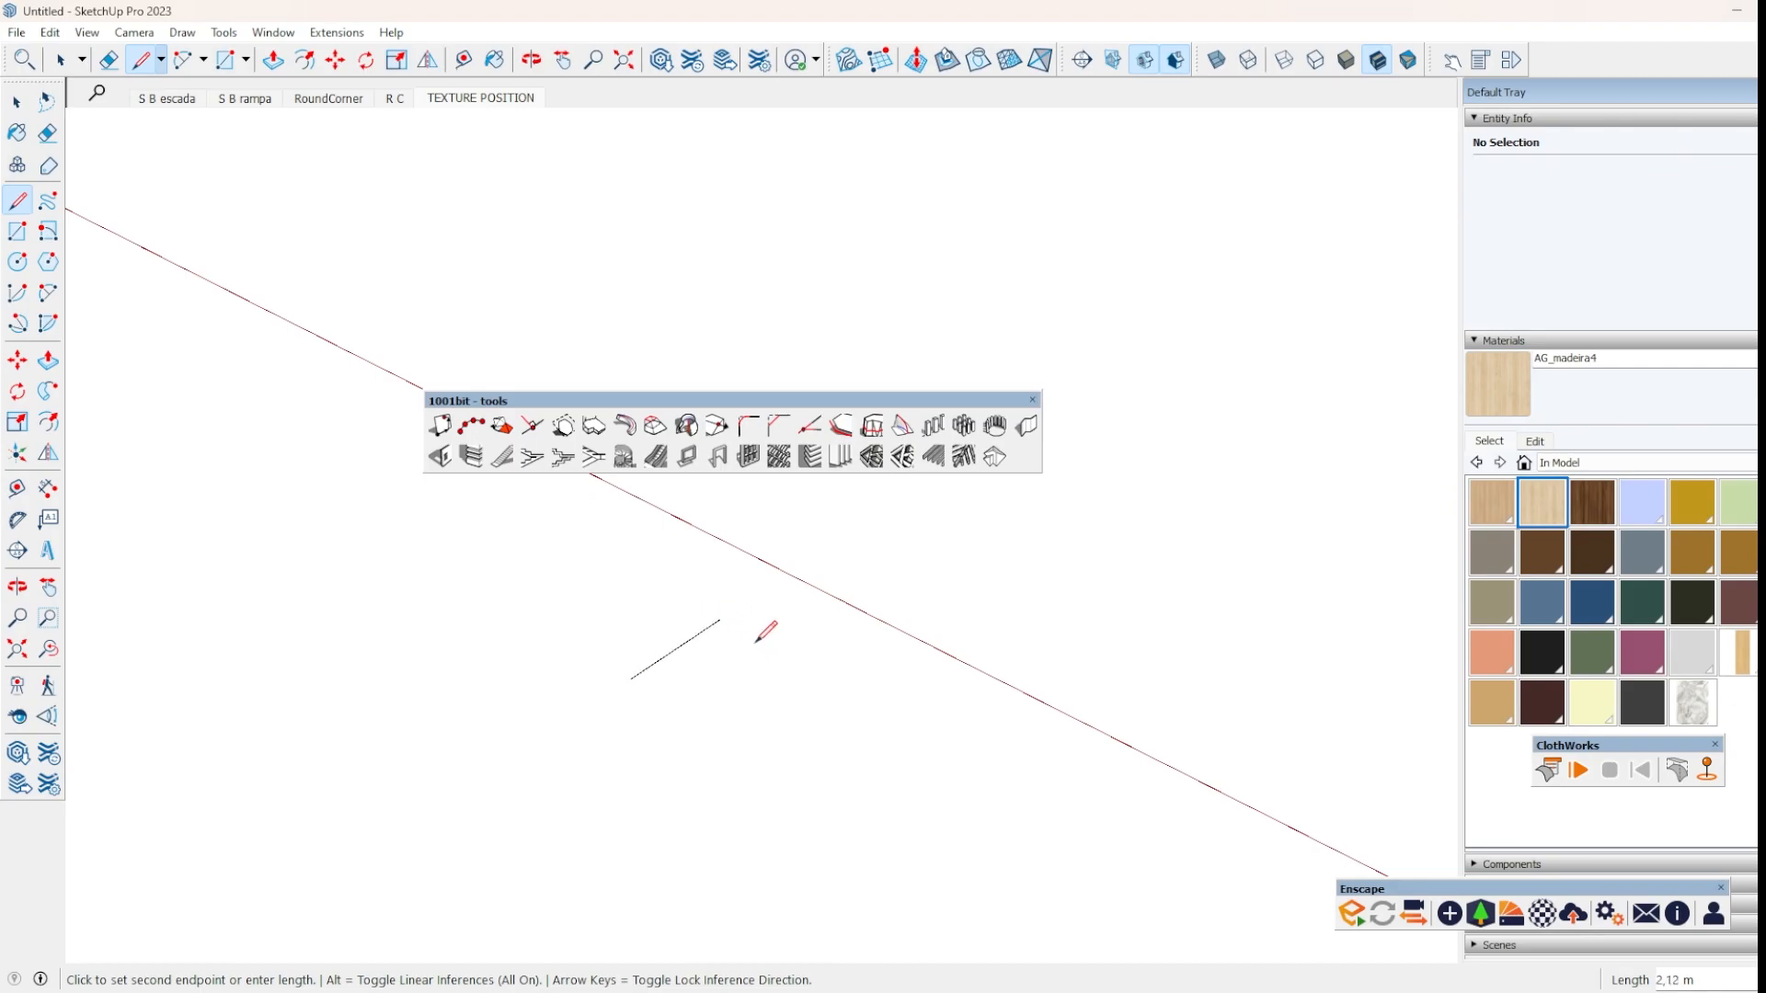
left_click(790, 629)
left_click(949, 719)
left_click(799, 779)
key("space")
Try cutting the right corner of the outline with a manual diagonal line of about 0.57 m.
scroll(984, 694, "up", 2)
mouse_move(984, 695)
middle_mouse_down()
mouse_move(1018, 965)
mouse_move(962, 639)
mouse_move(749, 781)
middle_mouse_up()
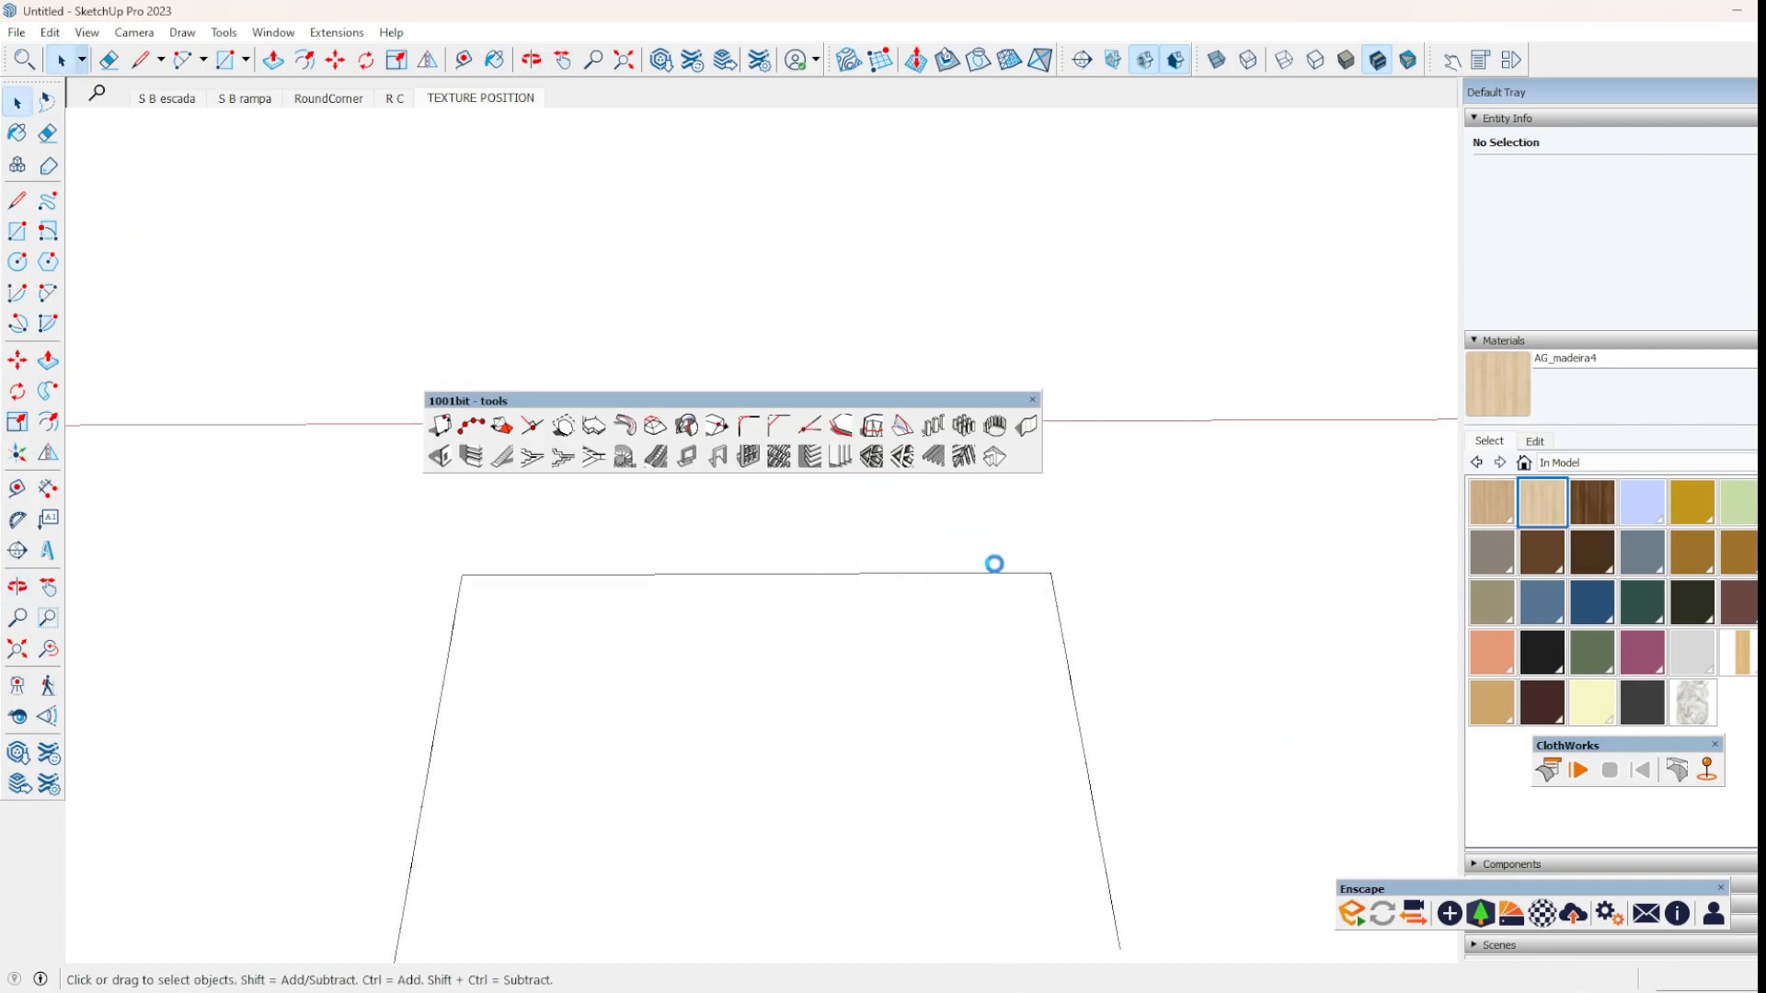
key("l")
left_click(998, 570)
key("Escape")
left_click(1062, 630)
left_click(980, 574)
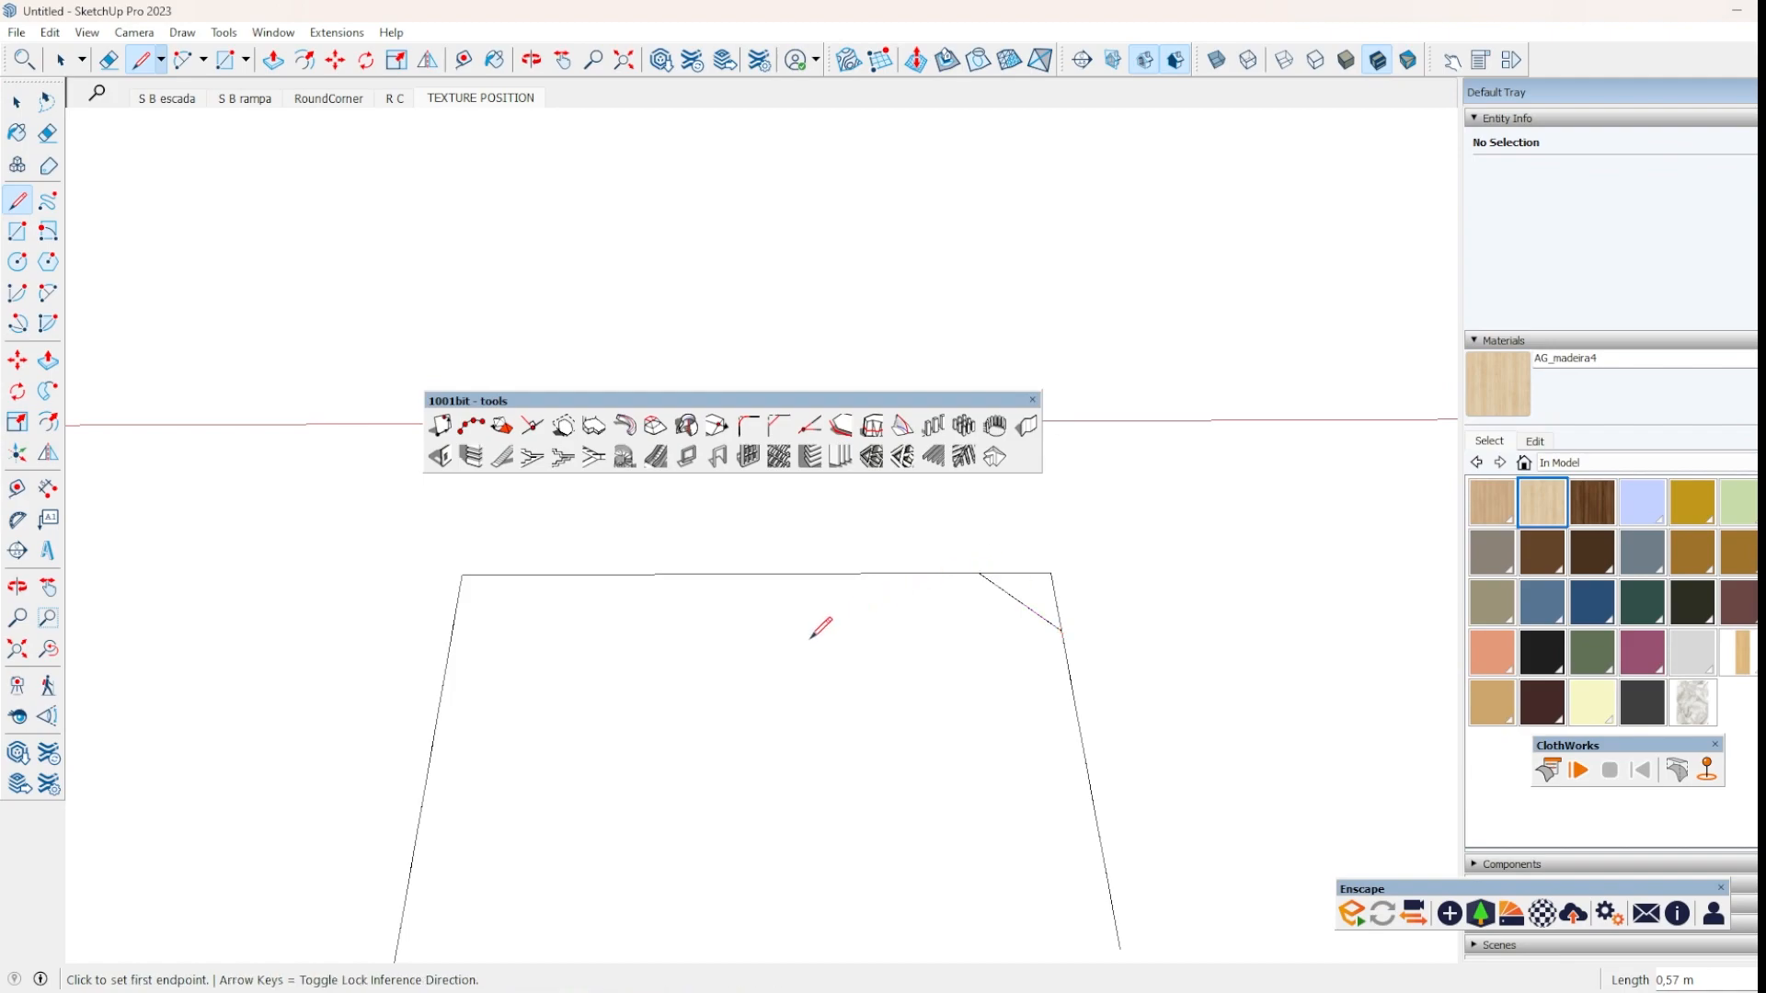
Try a manual arc across the outline's left corner, and undo both the arc and the diagonal line.
key("c")
key("a")
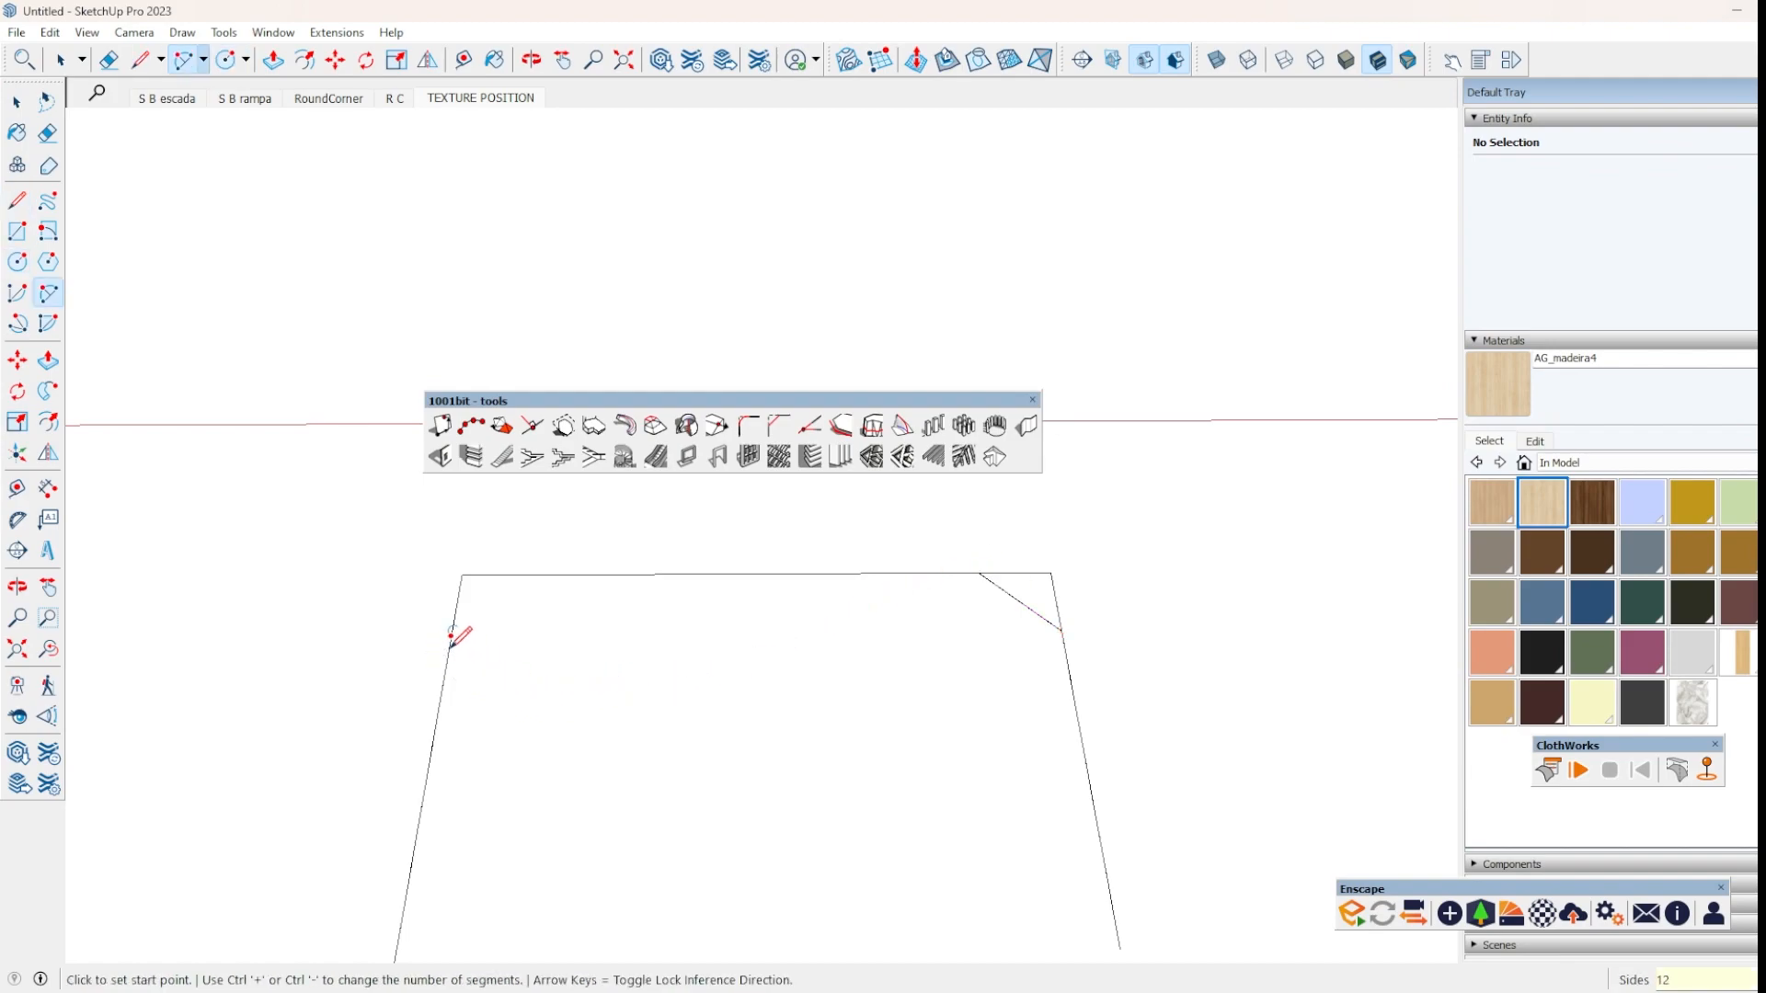
left_click(452, 633)
left_click(560, 574)
key("ctrl+z")
key("ctrl+z")
key("space")
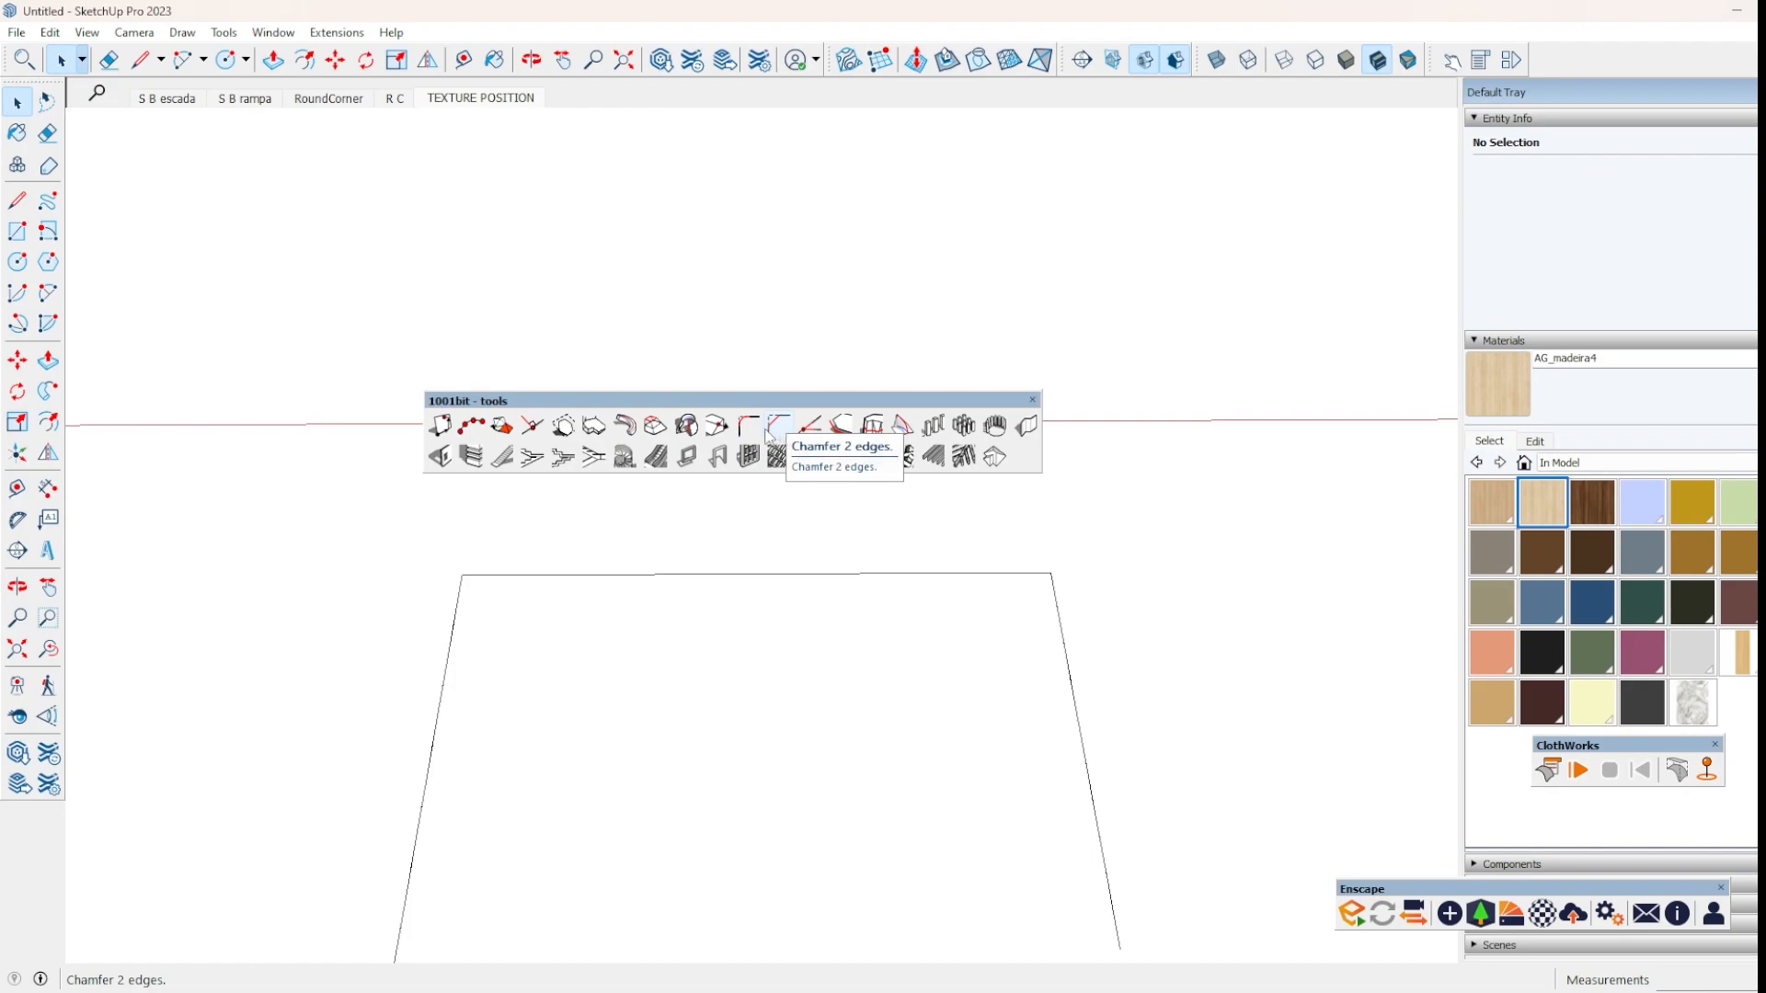
Round the left corner of the outline with the 1001bit Fillet tool, picking both edges and entering a fillet radius.
left_click(753, 428)
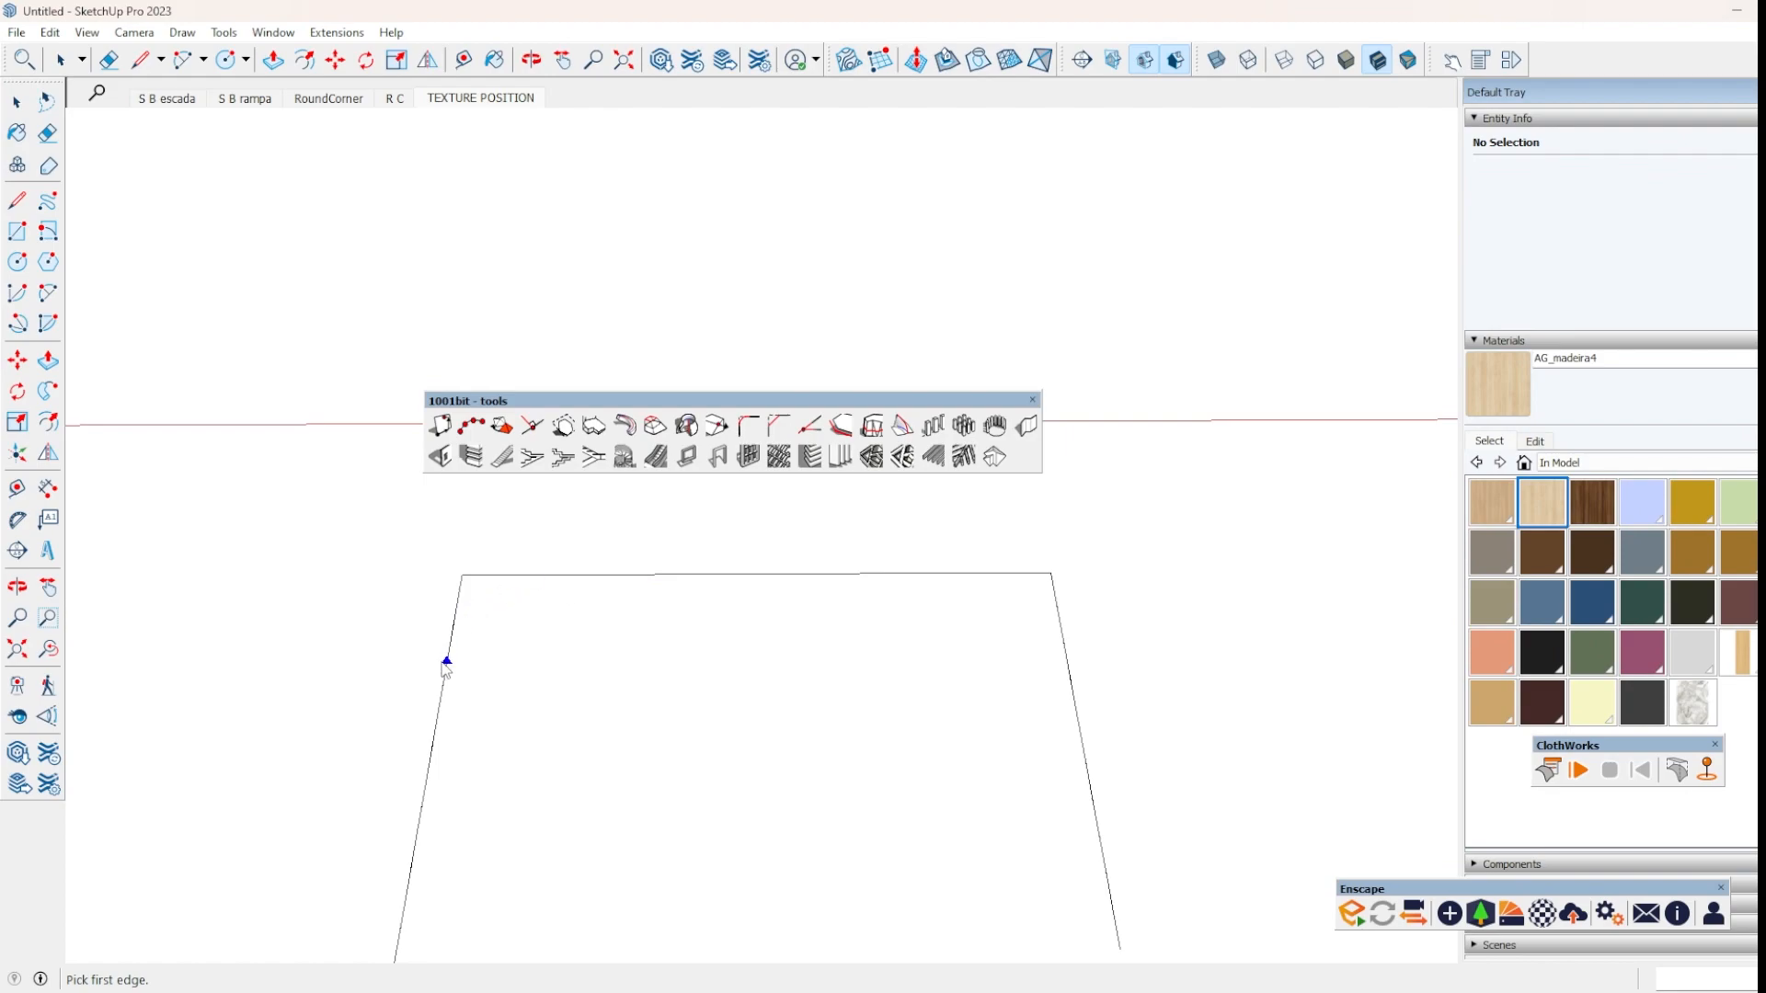
left_click(451, 625)
left_click(552, 575)
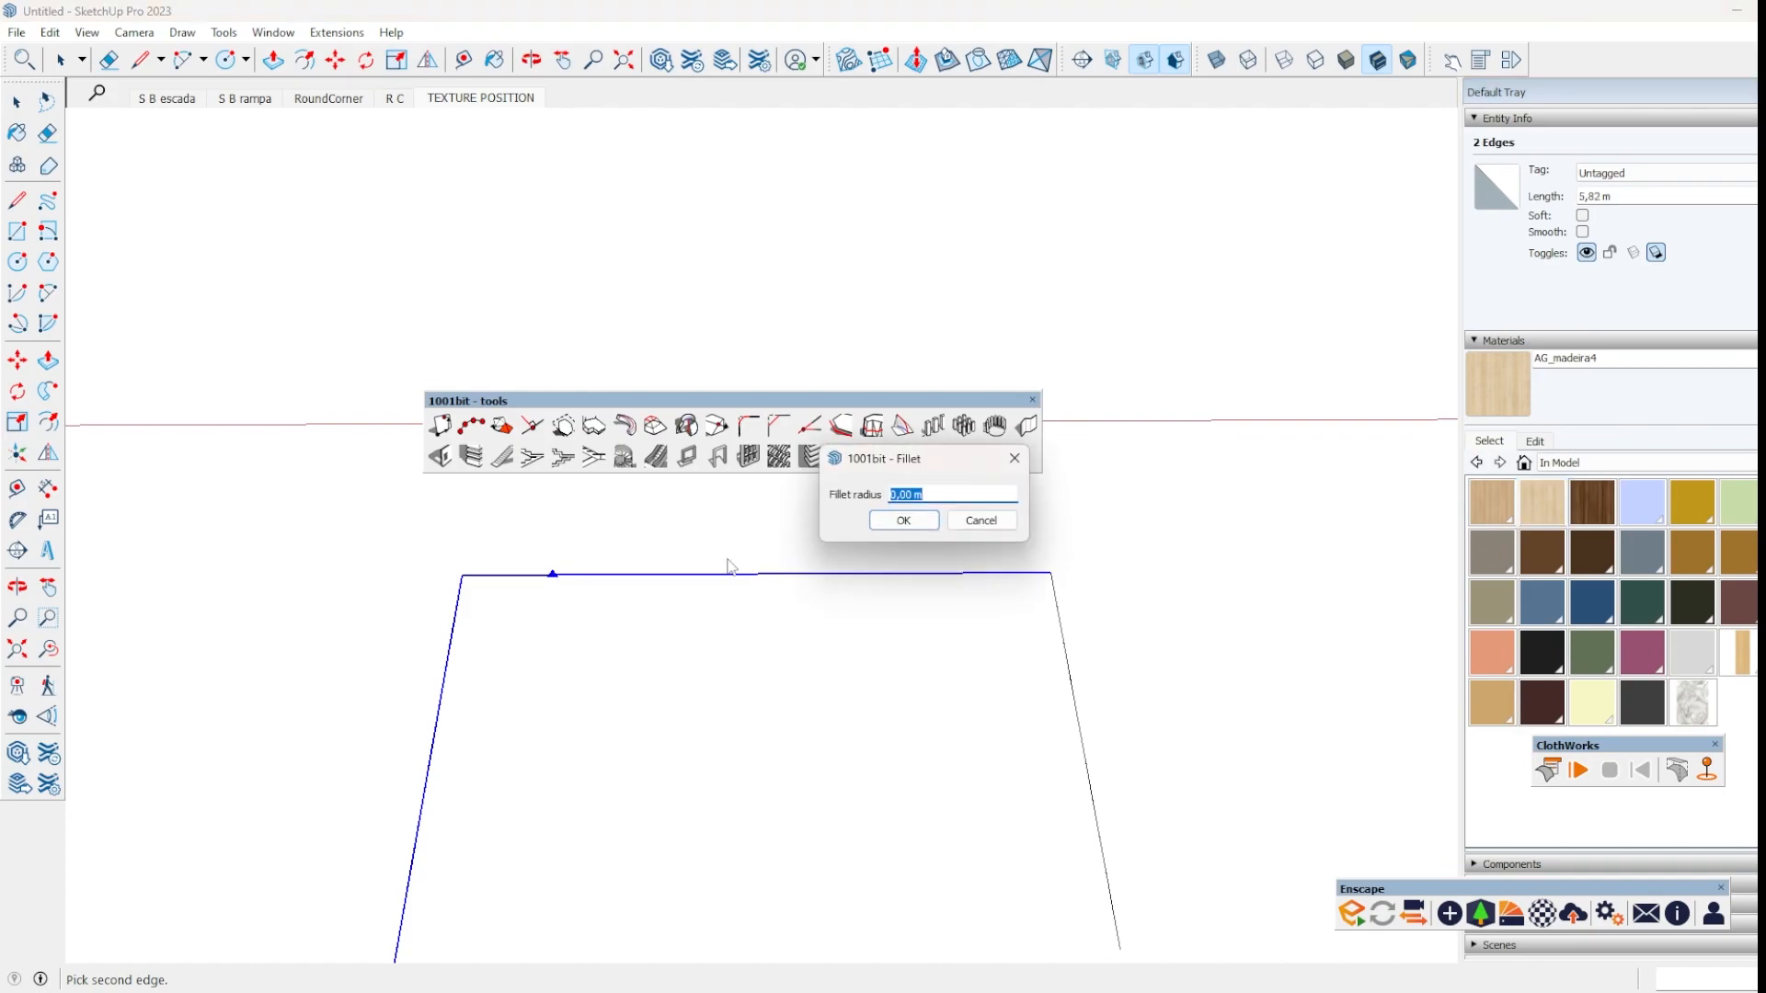
left_click(913, 494)
left_click_drag(911, 493, 904, 504)
left_click(896, 497)
key("Return")
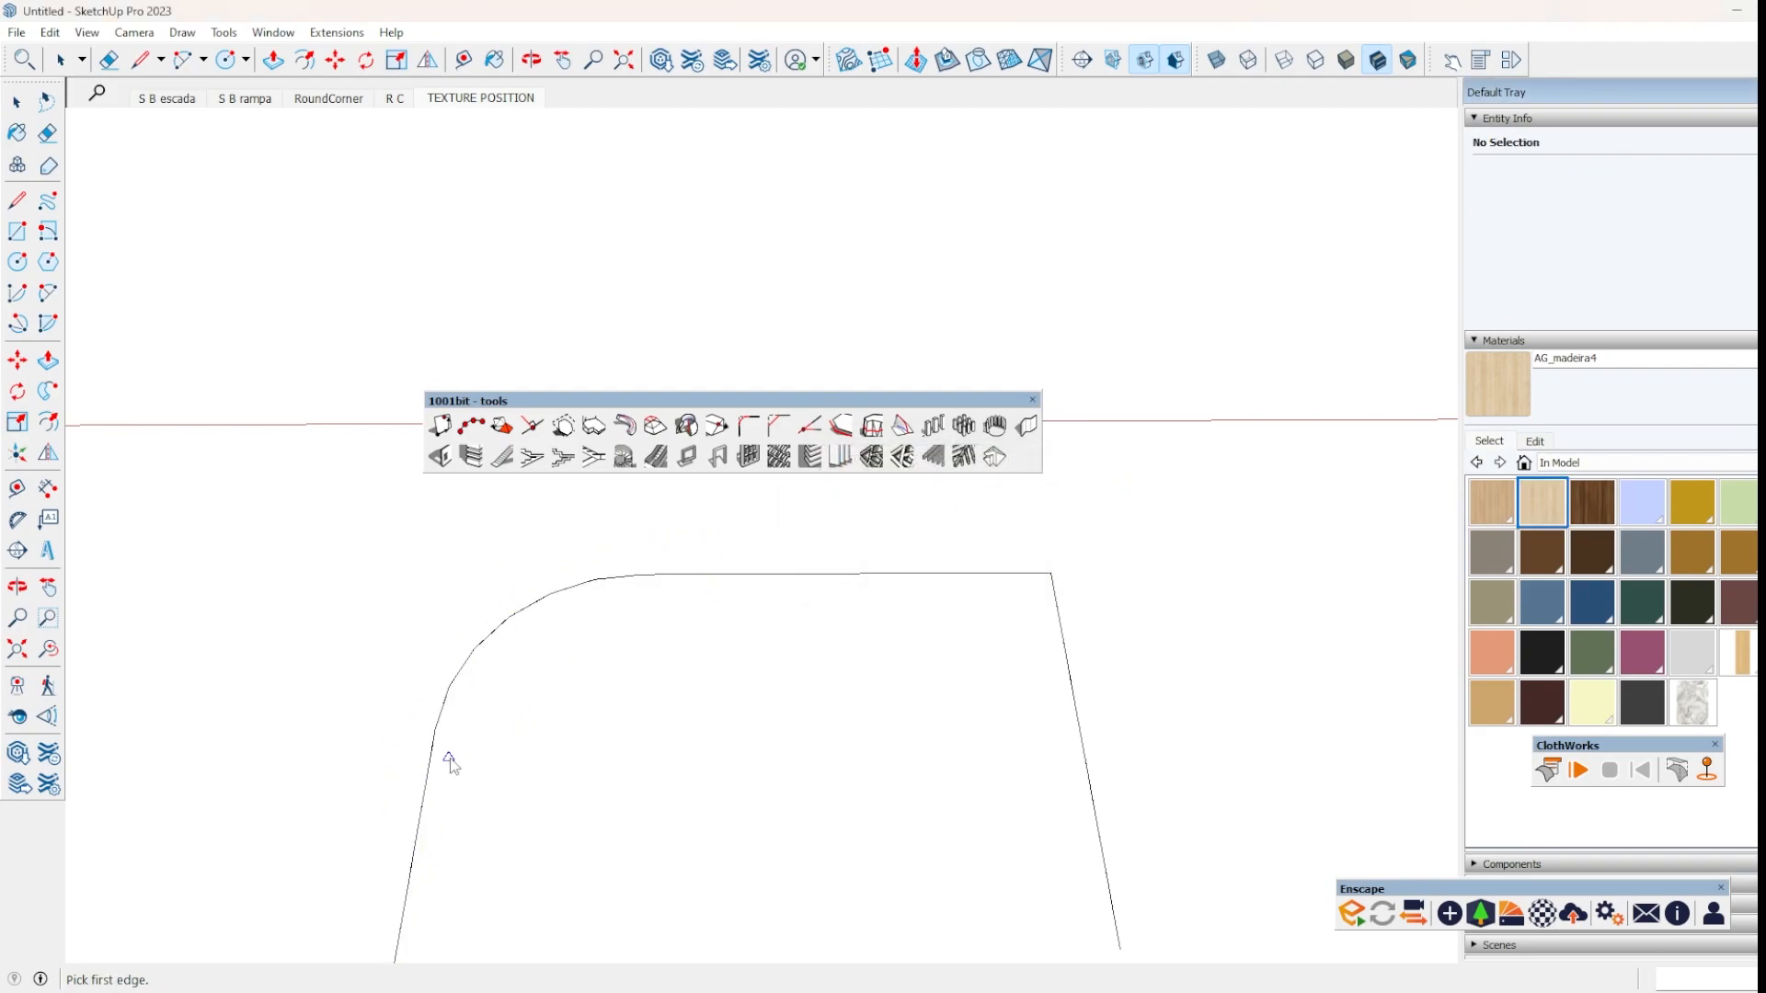
Chamfer the outline's remaining sharp corner with the 1001bit Chamfer tool, picking both edges and entering the two chamfer distances.
left_click(782, 427)
left_click(930, 574)
left_click(1060, 661)
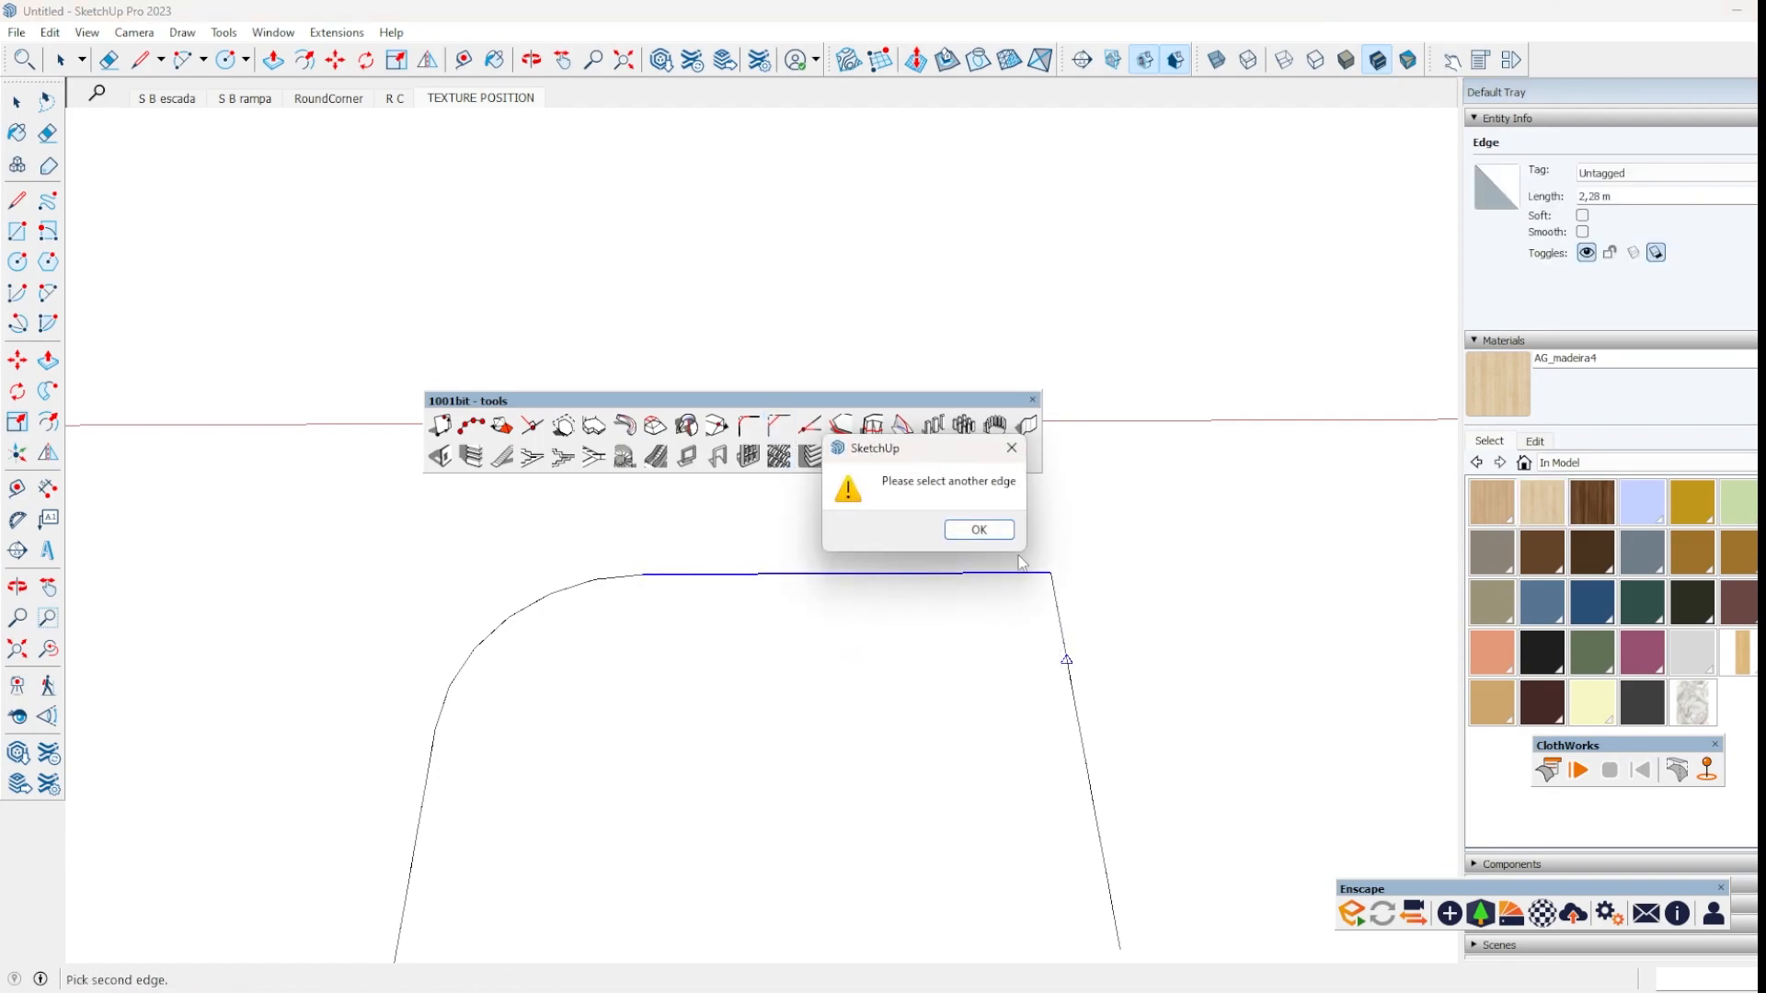
key("Return")
left_click(1074, 685)
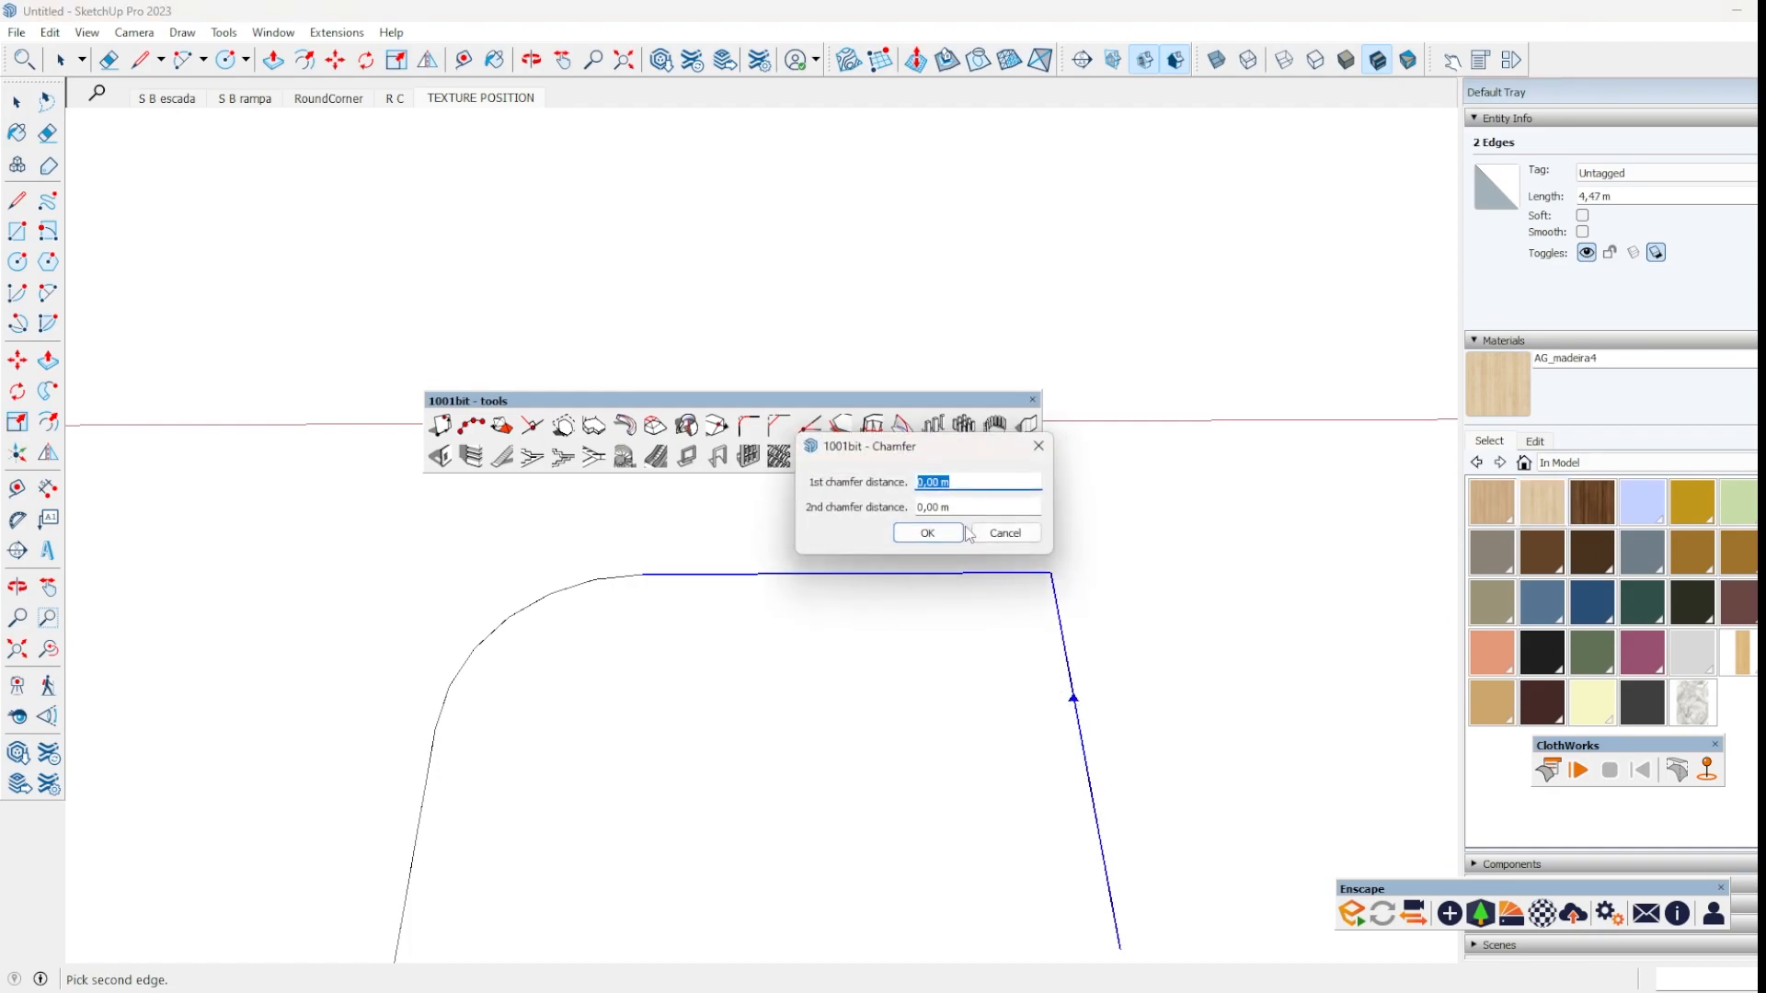
left_click(977, 474)
left_click(934, 483)
left_click(933, 507)
left_click(927, 533)
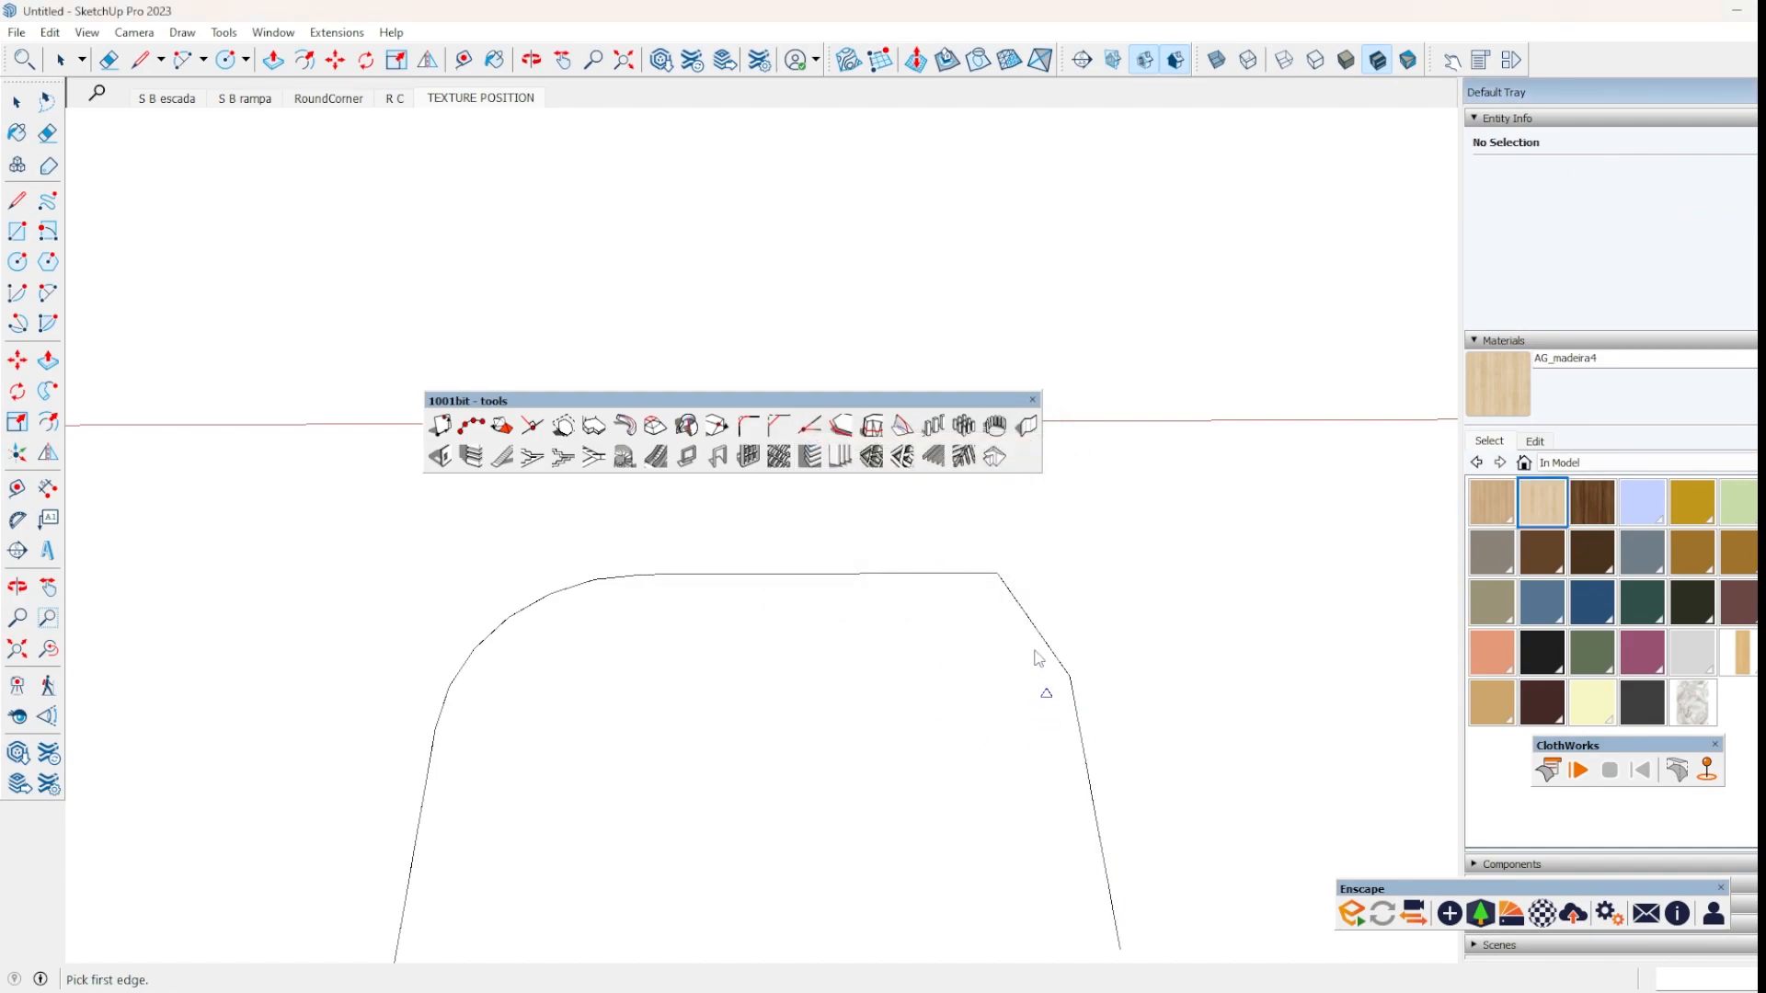
Delete the whole filleted and chamfered outline and reposition the floating 1001bit toolset.
scroll(865, 634, "down", 2)
scroll(525, 484, "down", 2)
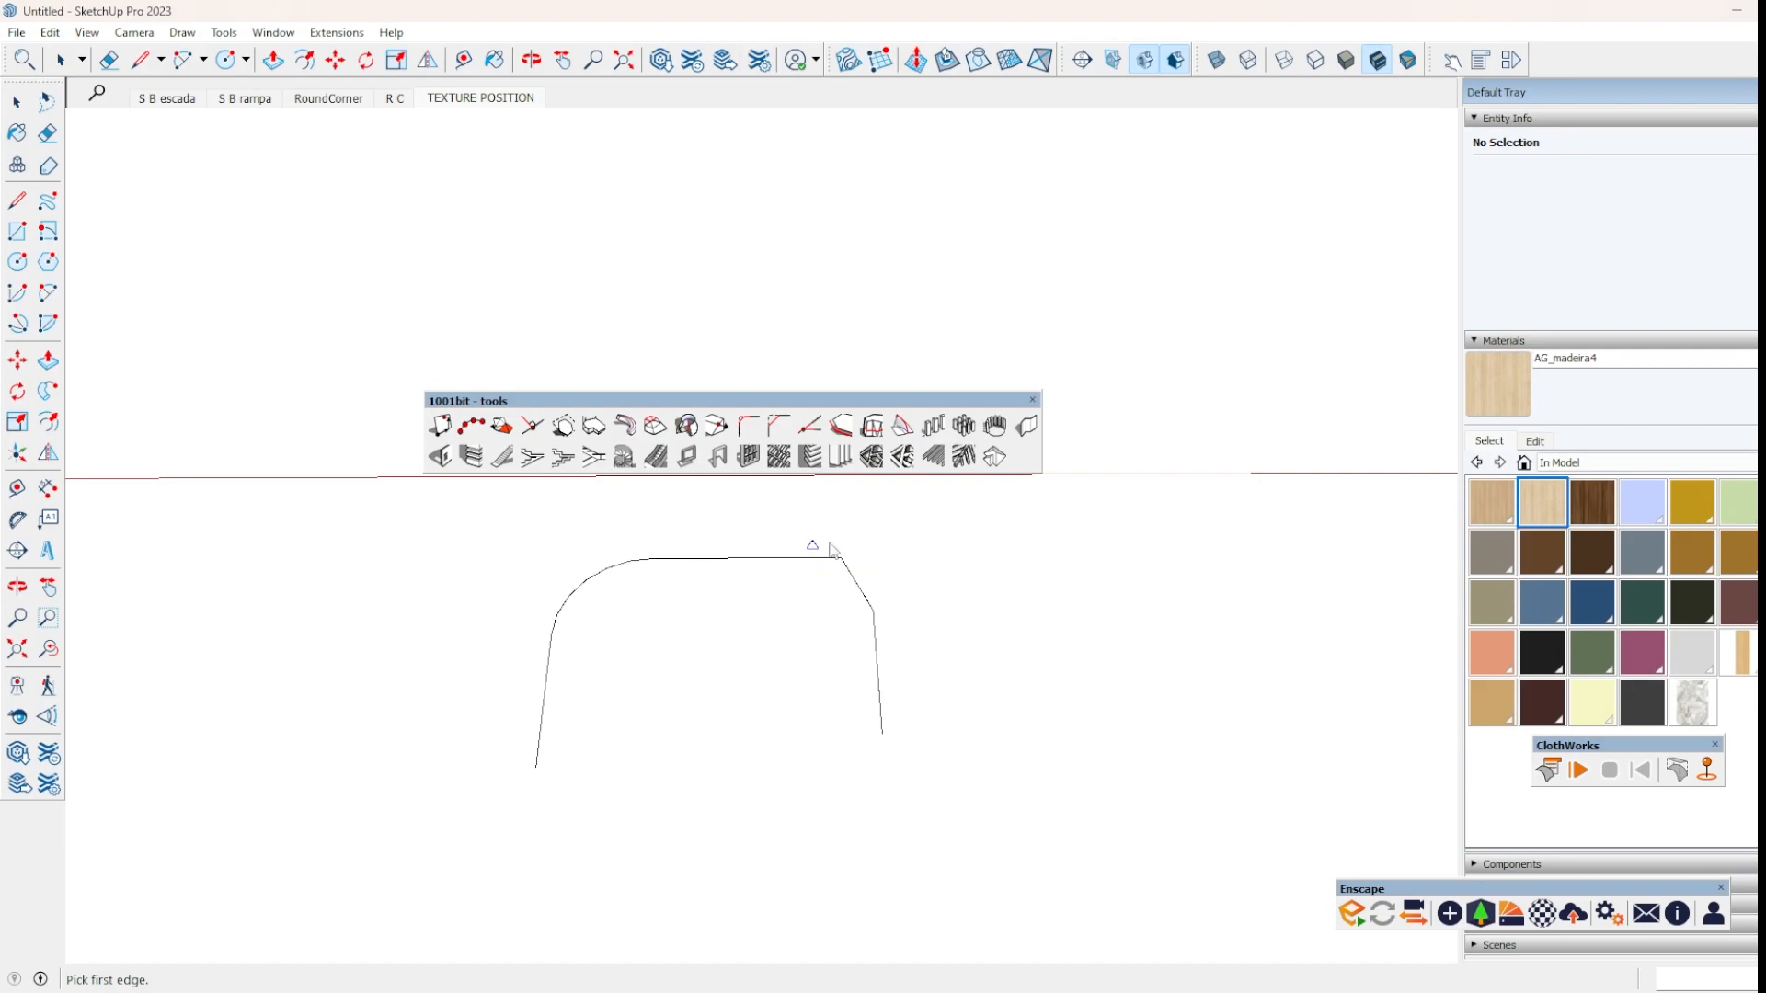
key("space")
left_click_drag(425, 866, 348, 909)
key("Delete")
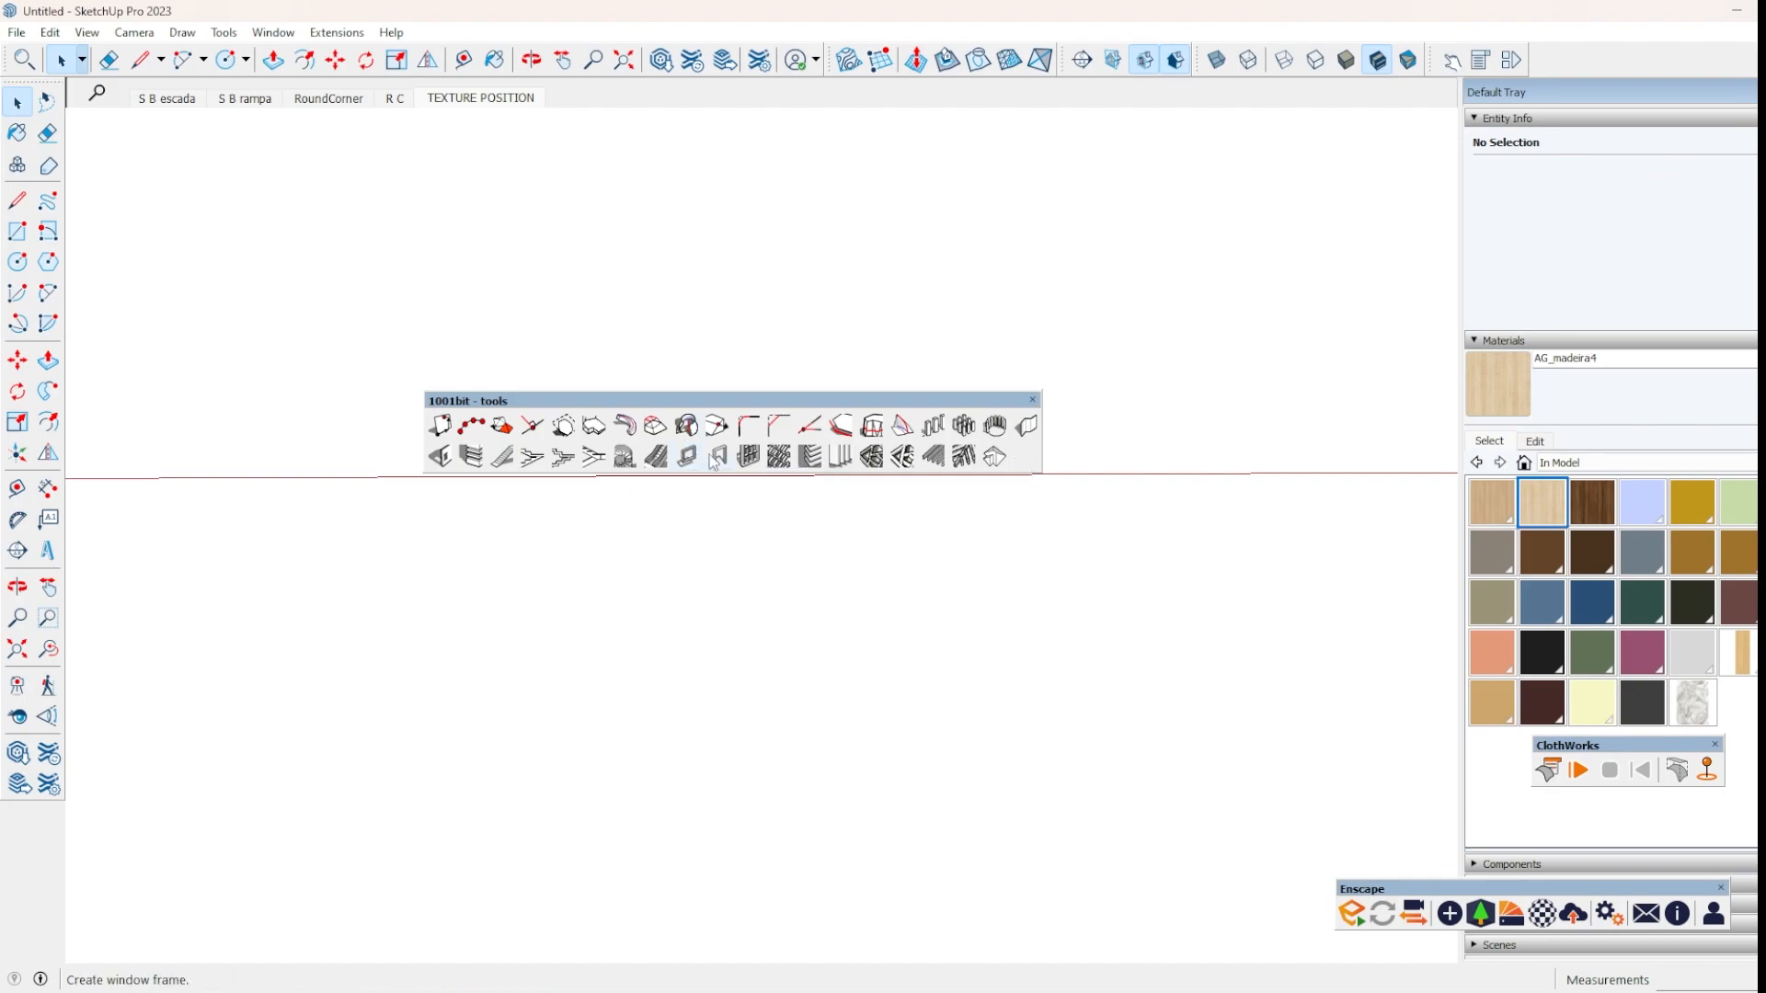
left_click_drag(889, 401, 1002, 437)
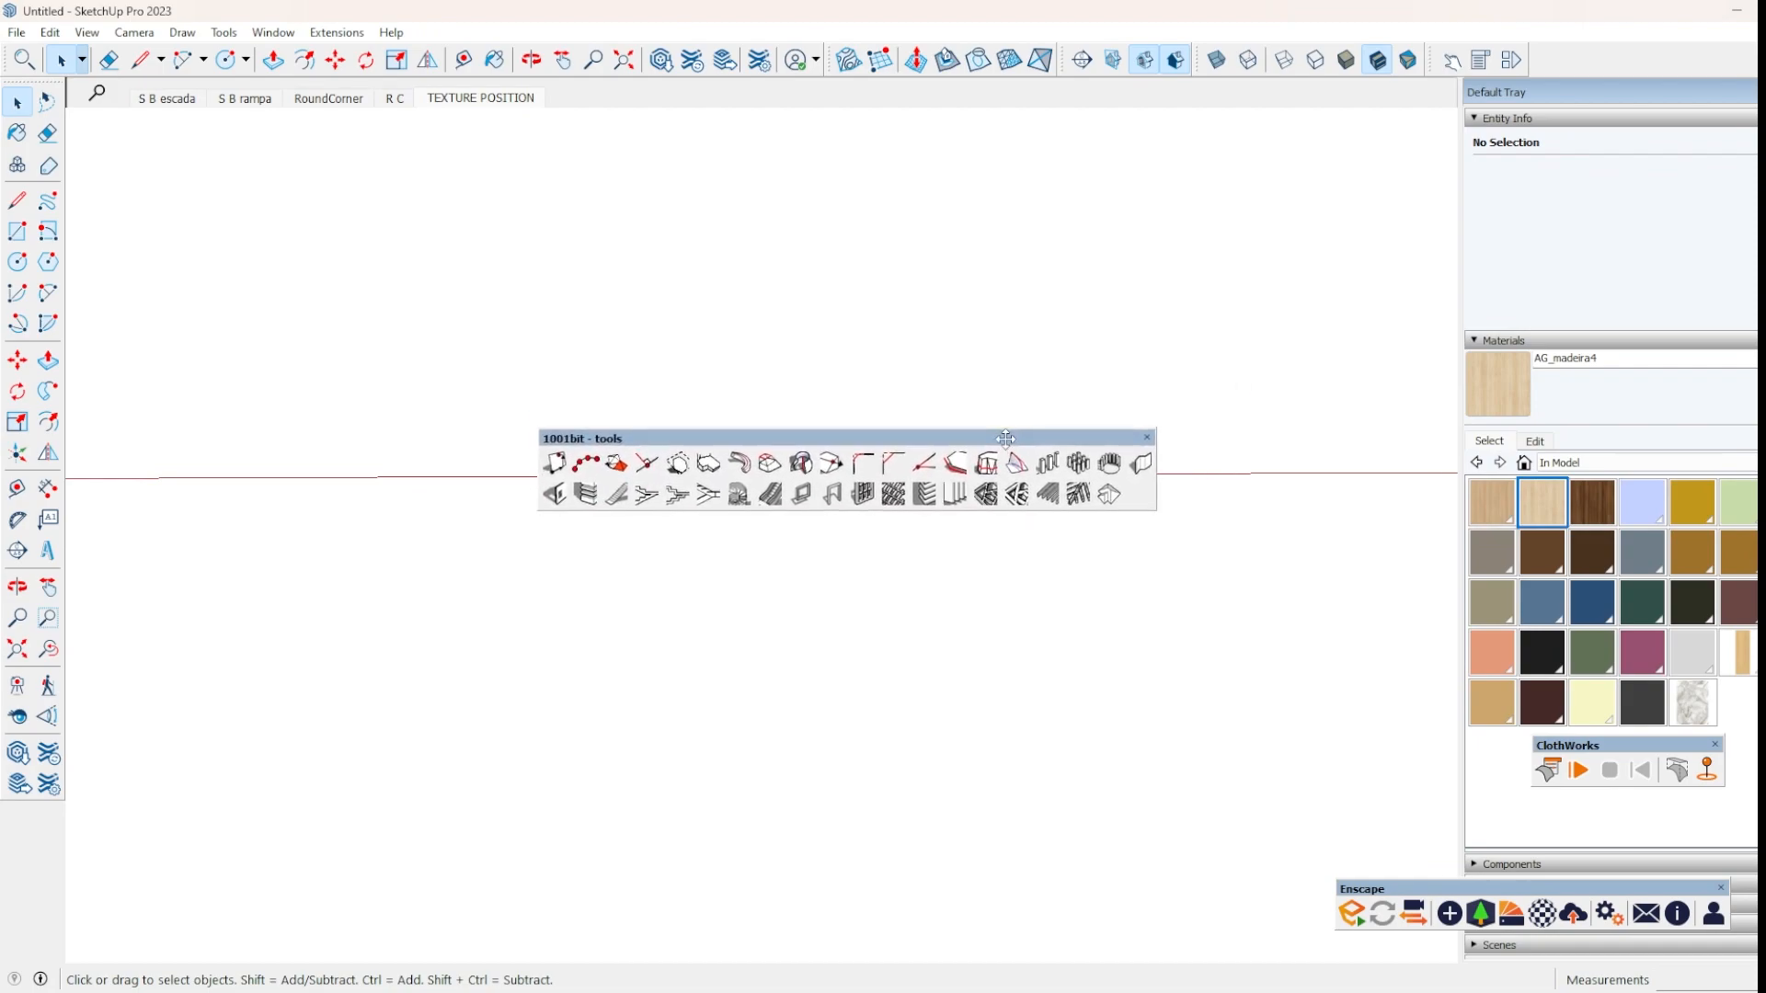